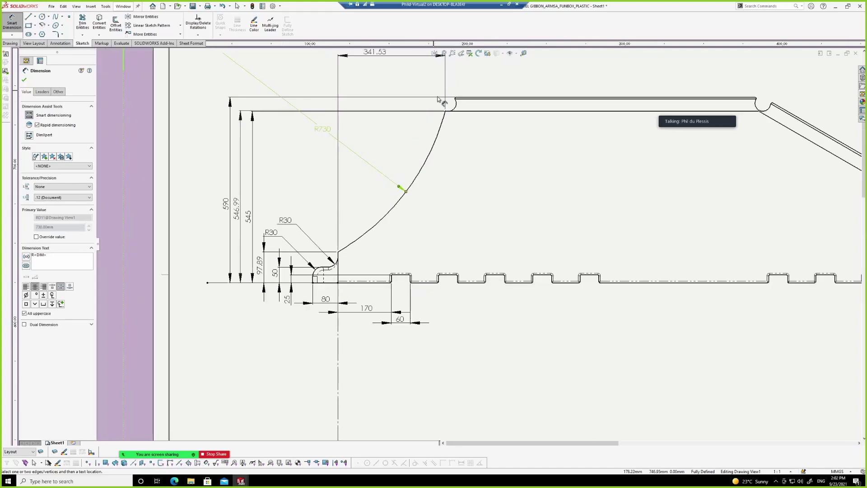
# Dimension the horizontal spacing between the left edges of the first two base notches in the front view
pyautogui.scroll(-3, 411, 289)
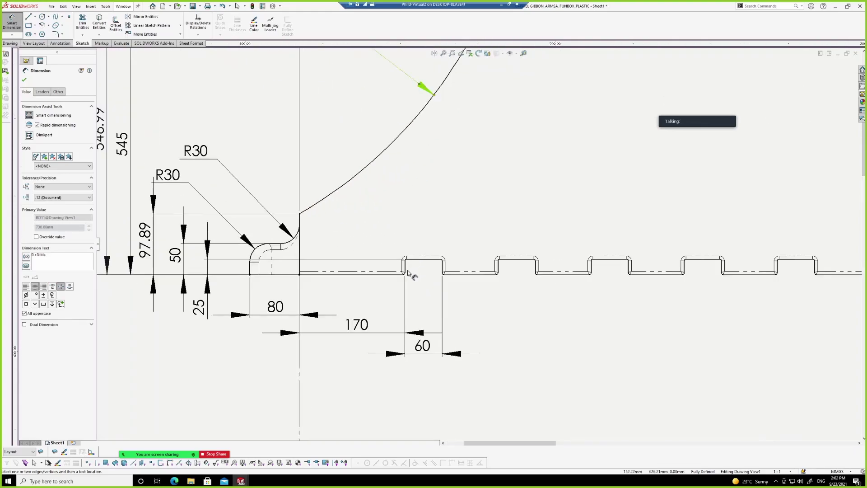
pyautogui.scroll(-1, 412, 278)
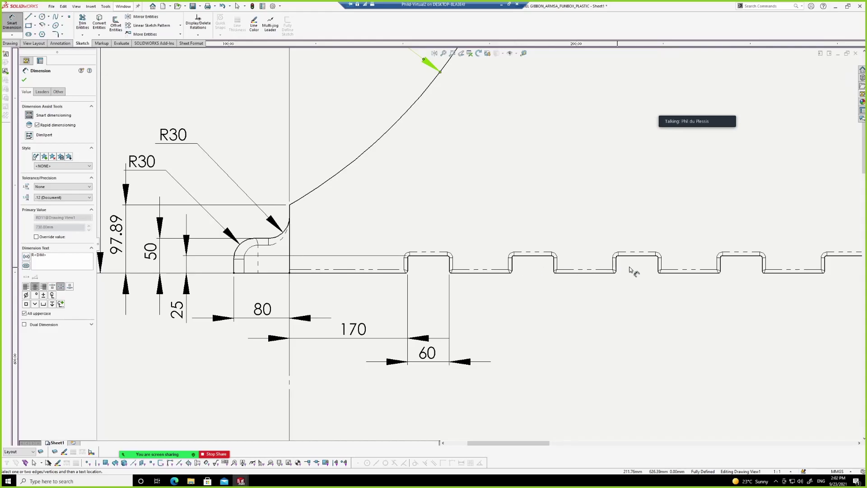
pyautogui.scroll(3, 619, 262)
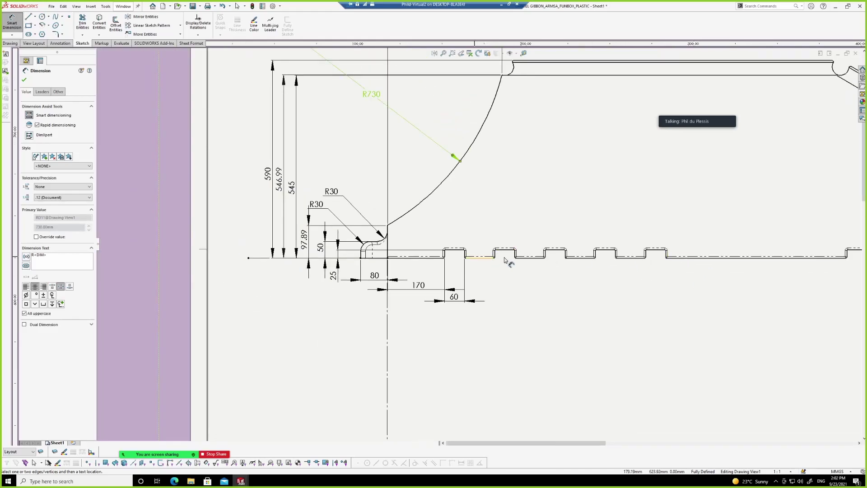
pyautogui.scroll(4, 659, 262)
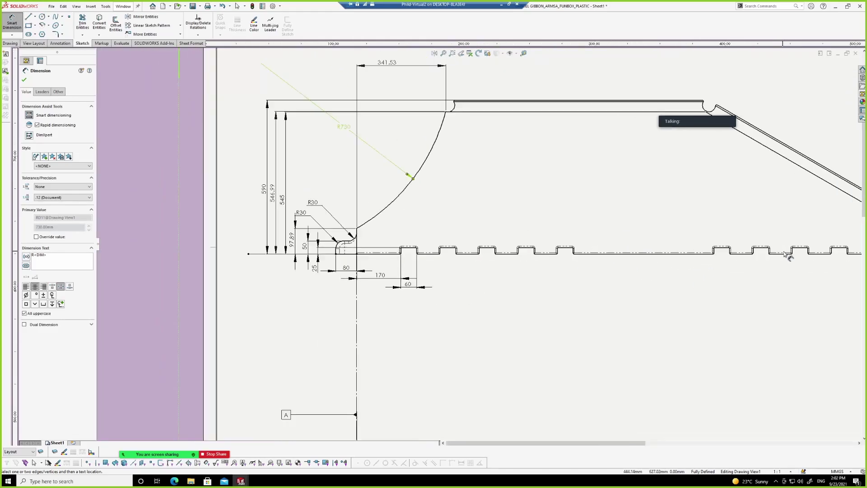
pyautogui.scroll(-5, 364, 242)
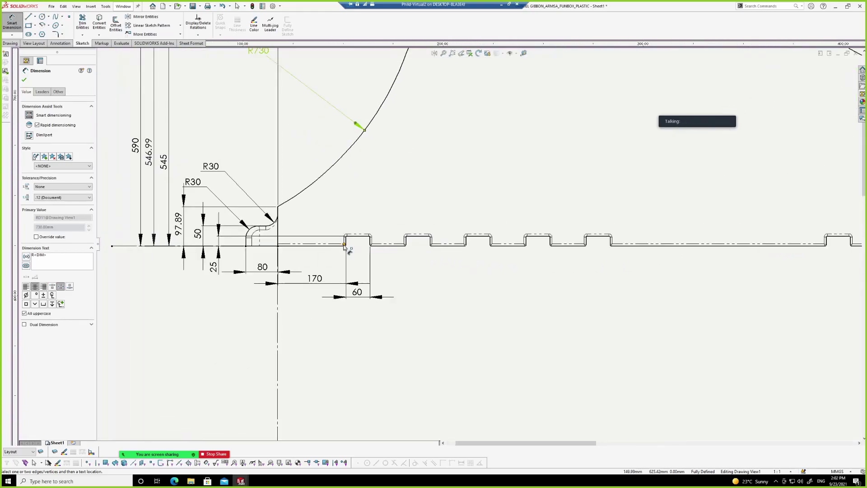
pyautogui.click(362, 238)
pyautogui.scroll(-2, 408, 244)
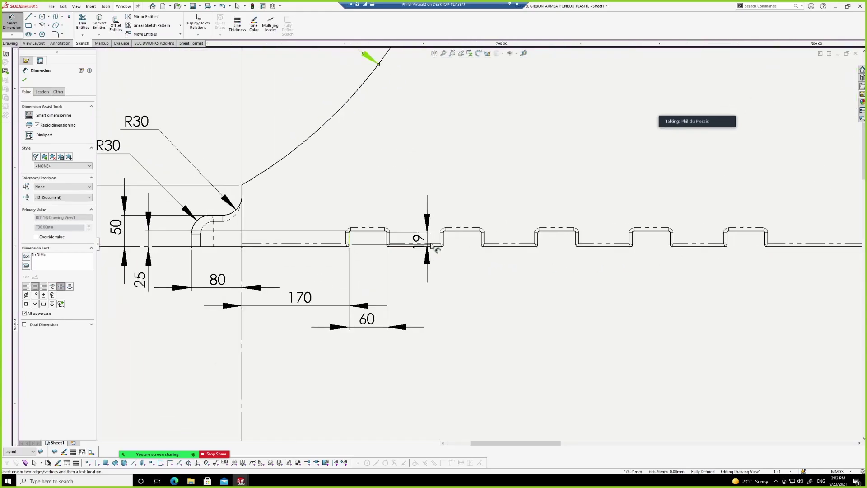
pyautogui.click(444, 242)
pyautogui.scroll(2, 436, 266)
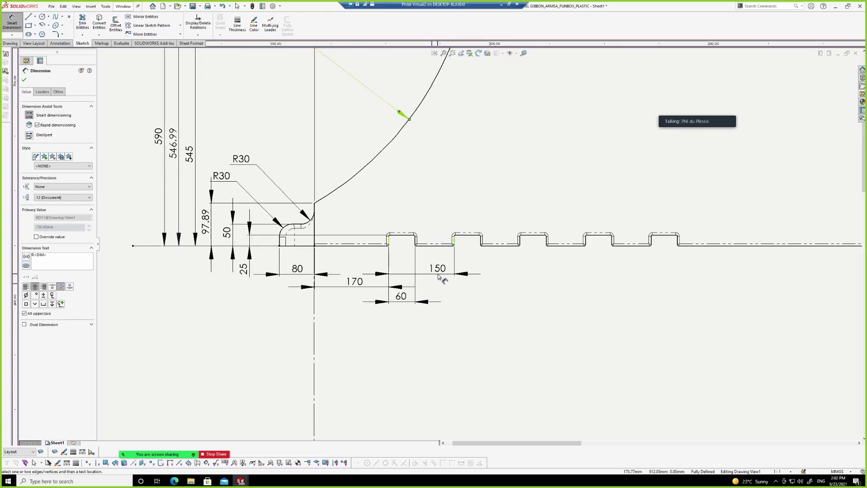
pyautogui.click(438, 276)
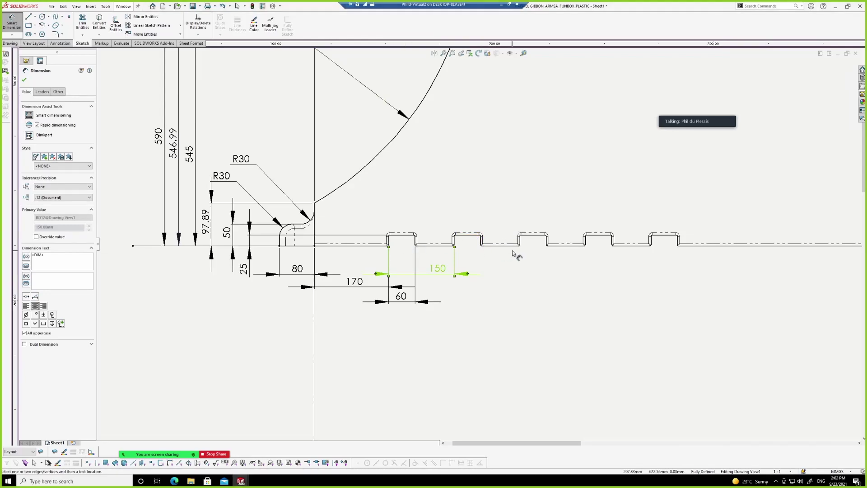
pyautogui.press('Escape')
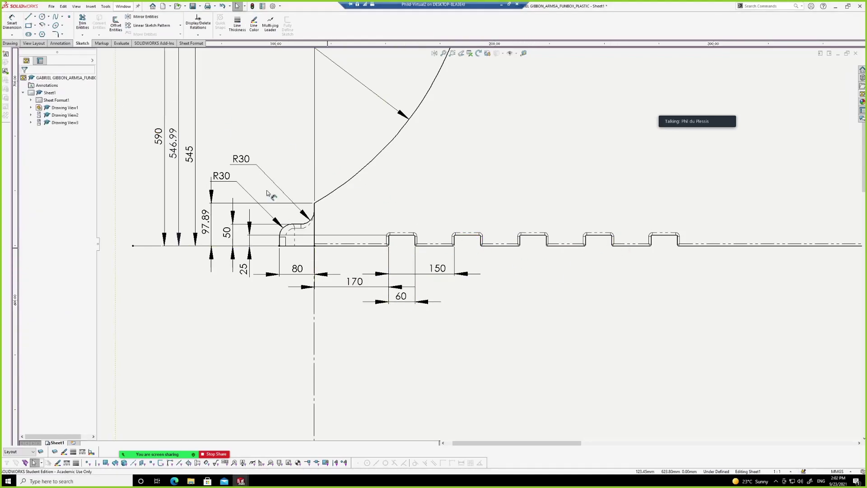
# Add a note reading 5 and position it between the first and second base notches, above the baseline
pyautogui.click(11, 43)
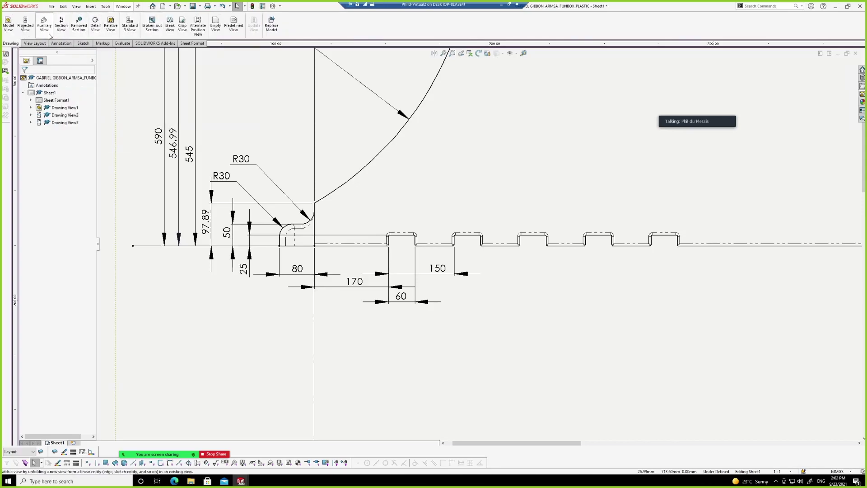
pyautogui.click(61, 44)
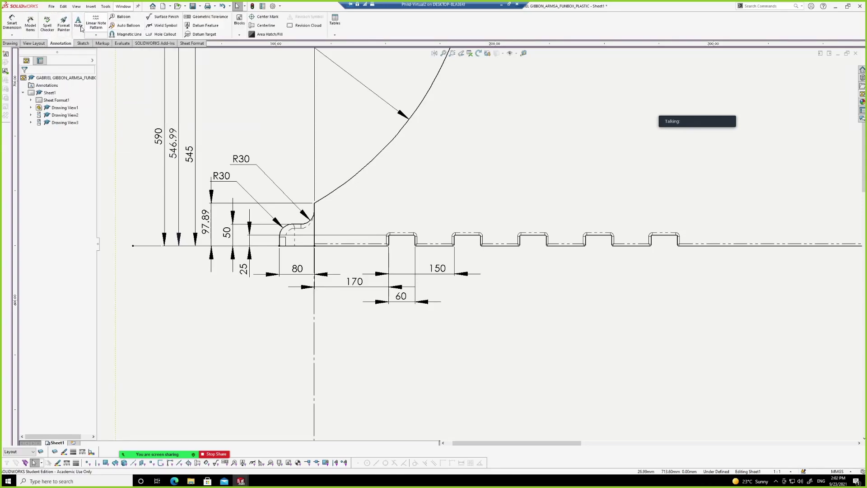
pyautogui.click(78, 24)
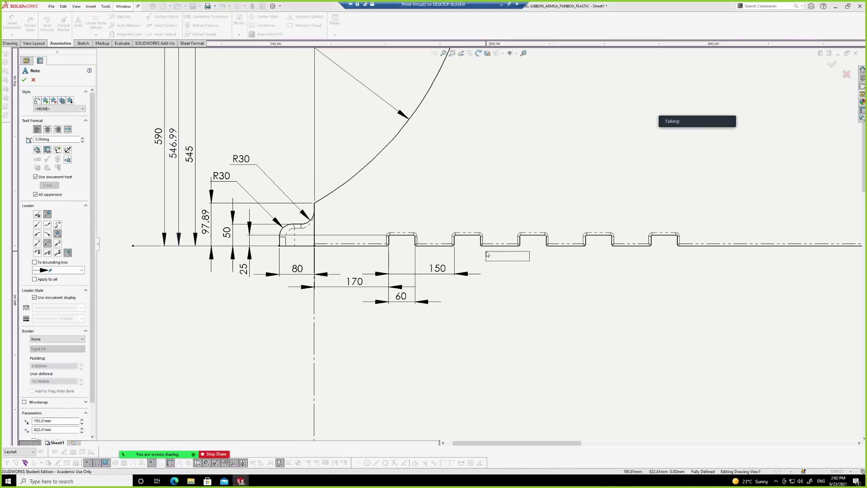
pyautogui.click(462, 253)
pyautogui.write('5')
pyautogui.press('Escape')
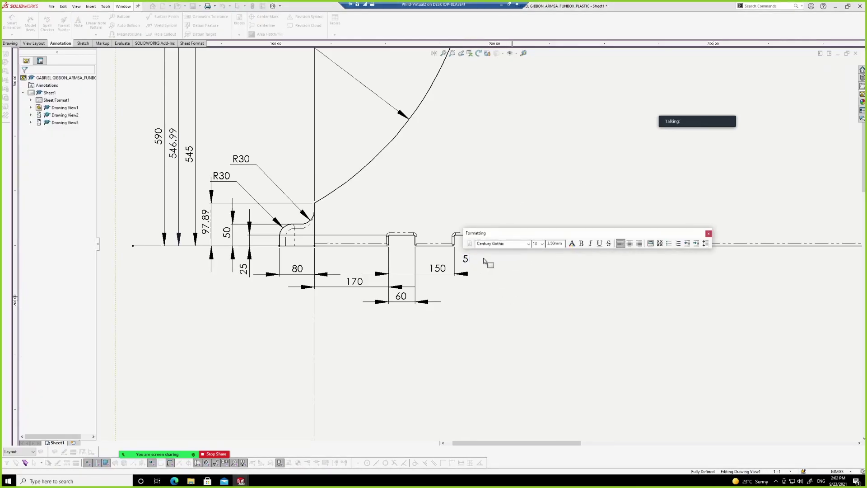
pyautogui.moveTo(438, 235); pyautogui.dragTo(429, 236)
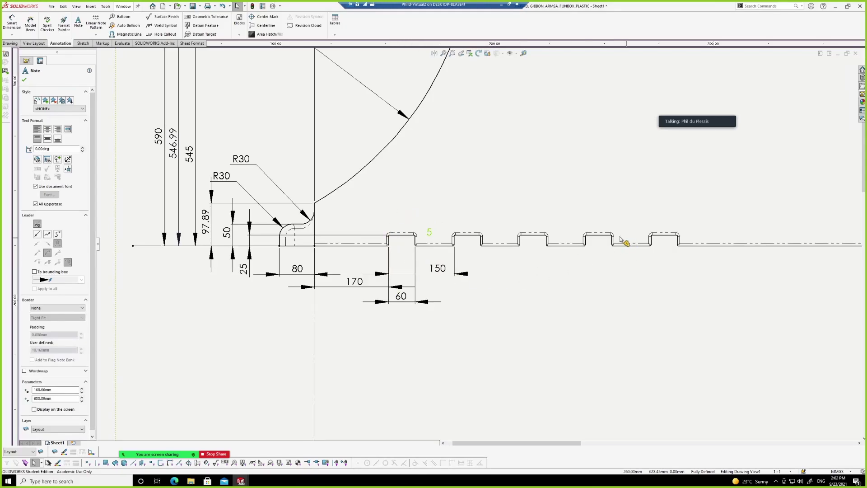
# Dimension the horizontal distance from the body's left vertical edge to the first notch of the right-hand group, placed below the existing dimensions
pyautogui.scroll(3, 631, 243)
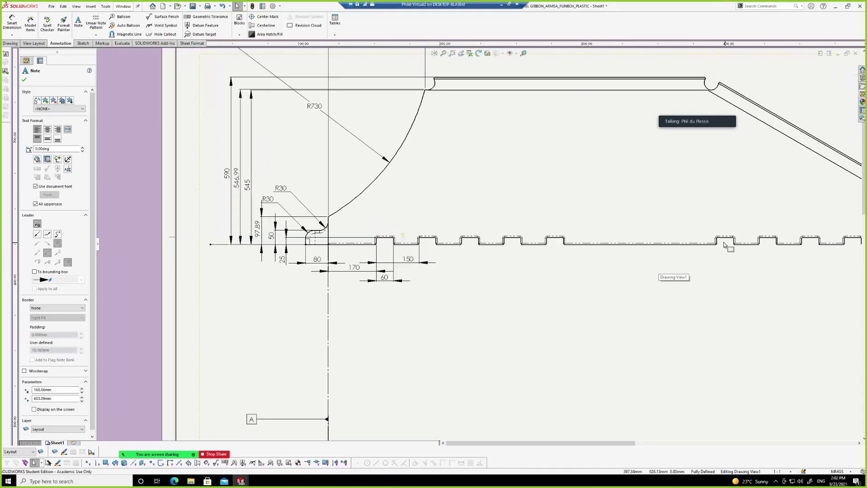
pyautogui.scroll(2, 808, 246)
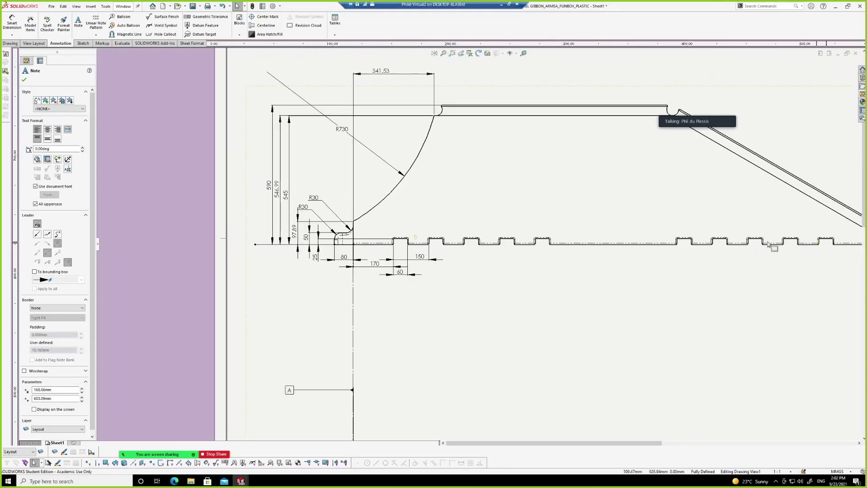
pyautogui.scroll(2, 640, 271)
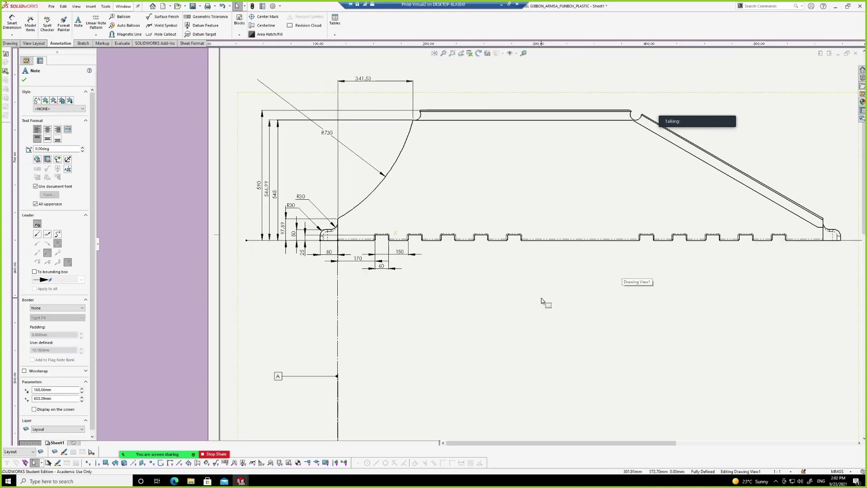
pyautogui.press('d')
pyautogui.scroll(-1, 343, 253)
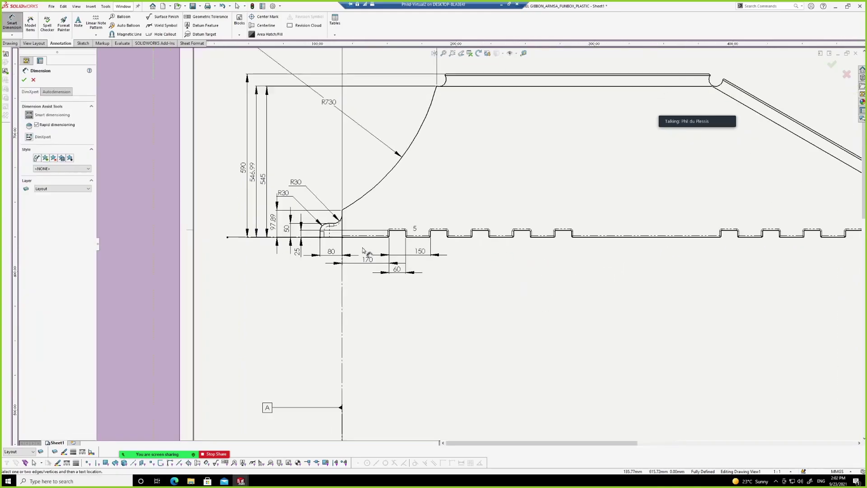
pyautogui.click(342, 231)
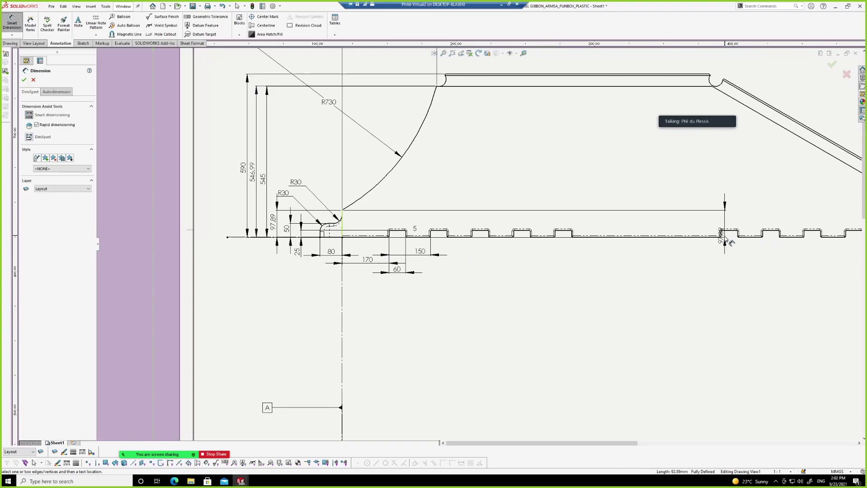
pyautogui.scroll(-1, 724, 239)
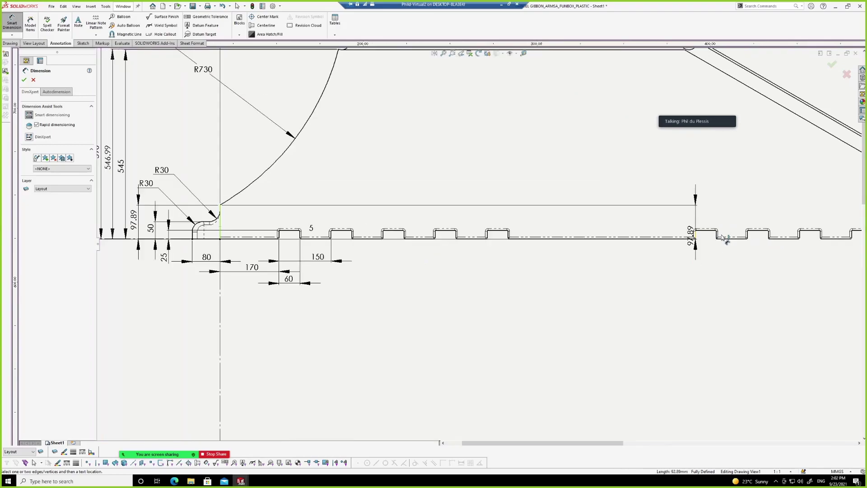
pyautogui.click(695, 239)
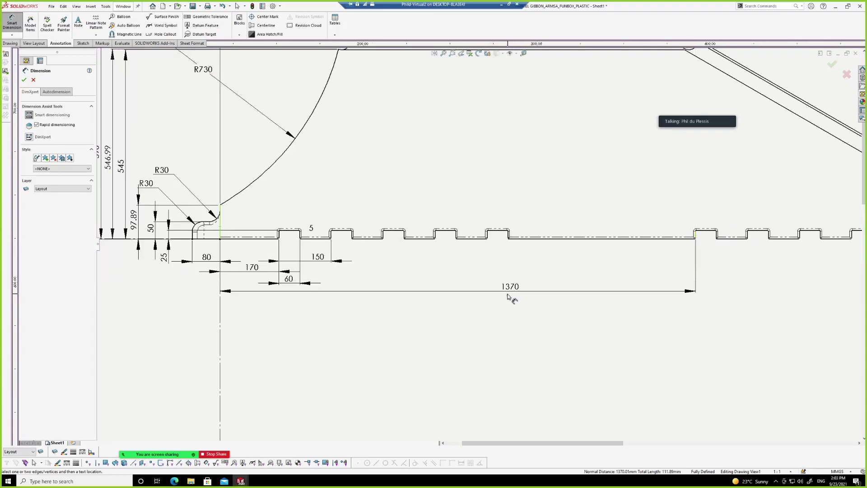
pyautogui.click(547, 289)
pyautogui.scroll(2, 596, 274)
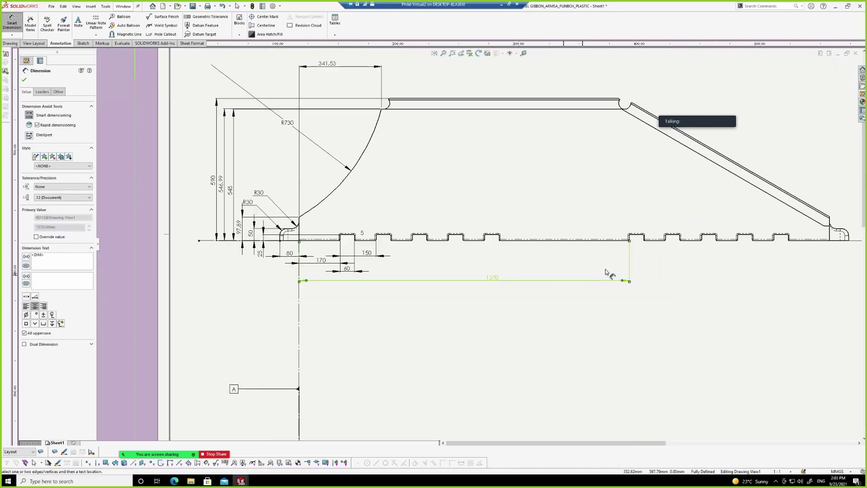
pyautogui.scroll(-1, 643, 266)
pyautogui.scroll(2, 631, 251)
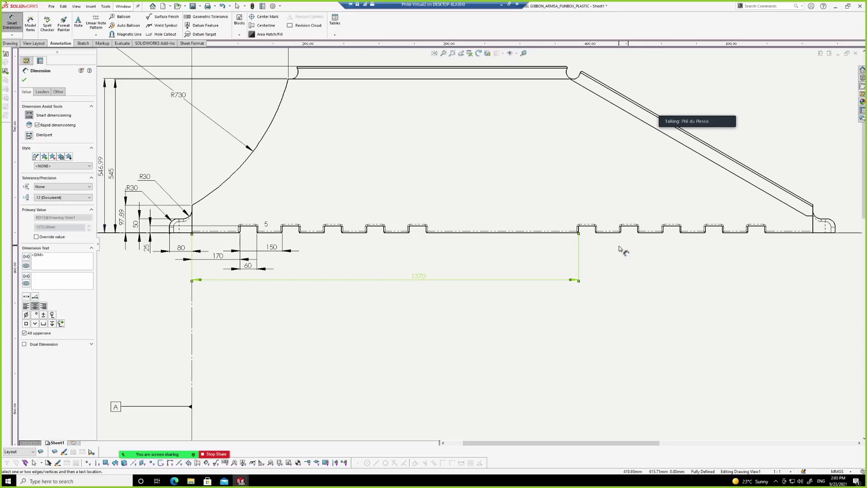
pyautogui.scroll(2, 604, 246)
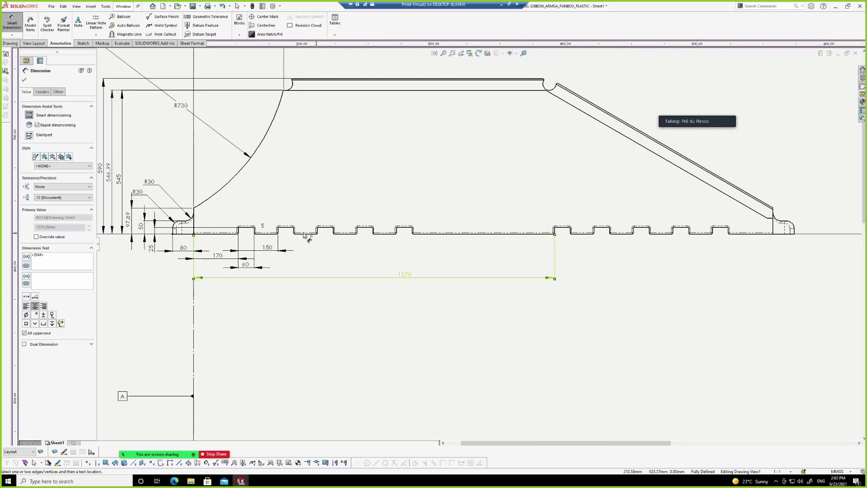
pyautogui.press('Escape')
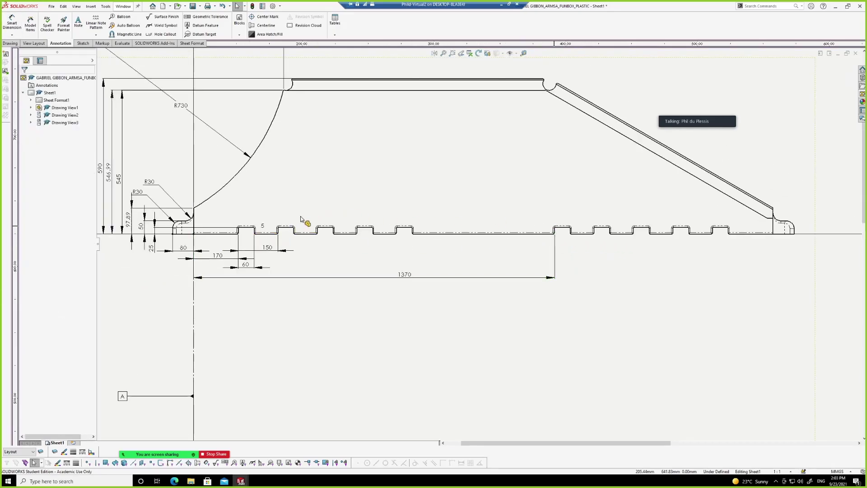
pyautogui.click(402, 276)
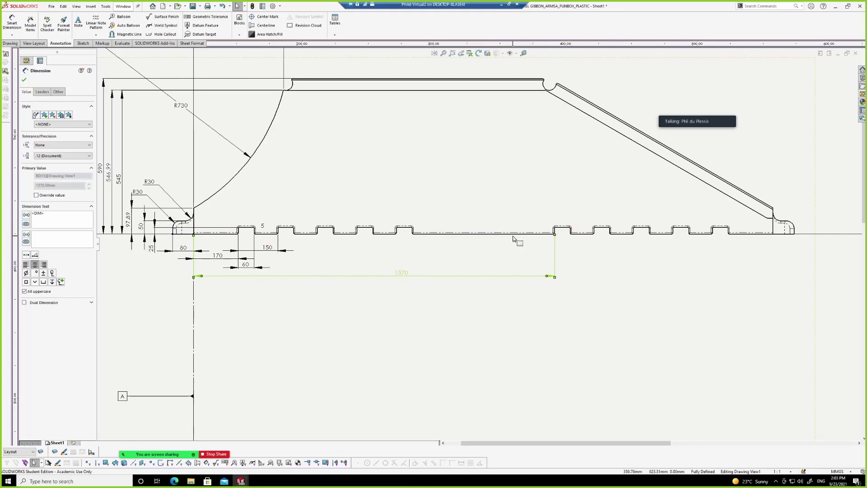
pyautogui.click(610, 259)
# Create virtual sharp points at the upper and lower outer corners of the middle right-hand lug in the top view
pyautogui.scroll(2, 606, 258)
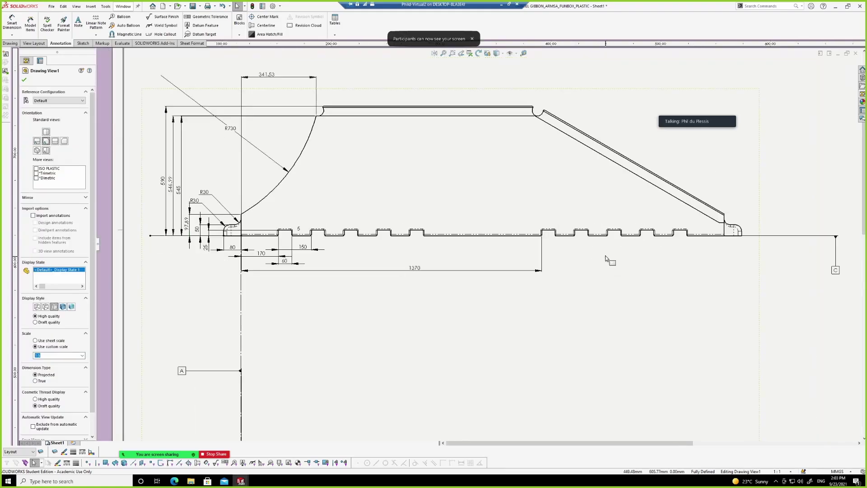
pyautogui.scroll(2, 584, 274)
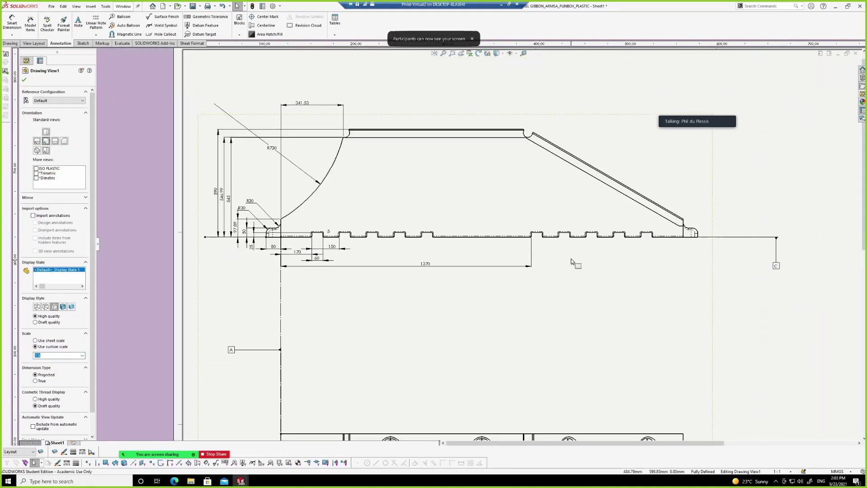
pyautogui.scroll(3, 571, 262)
pyautogui.scroll(-3, 561, 373)
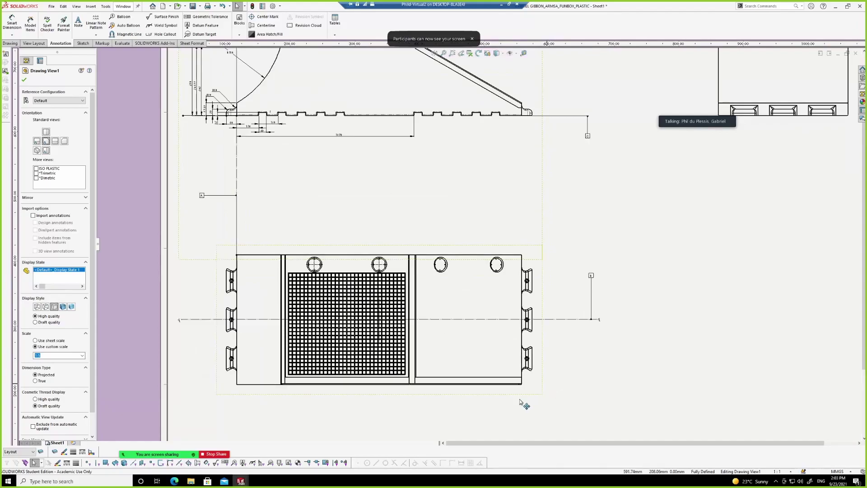
pyautogui.scroll(-5, 531, 399)
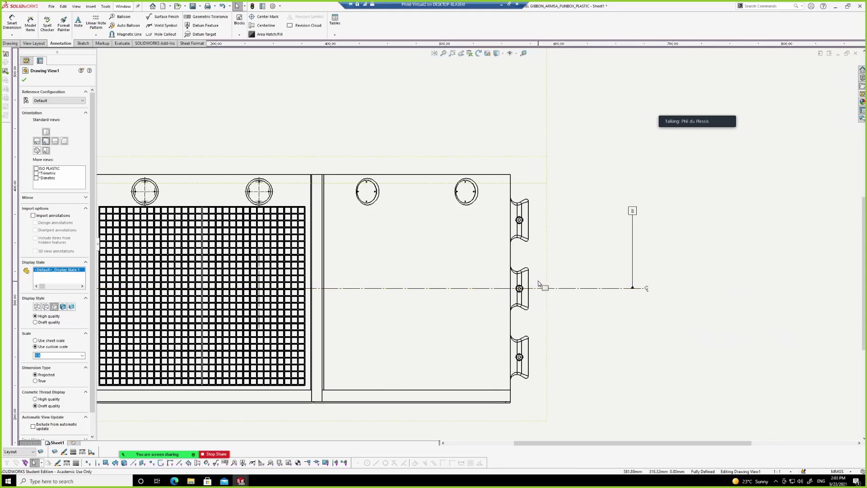
pyautogui.scroll(-5, 540, 291)
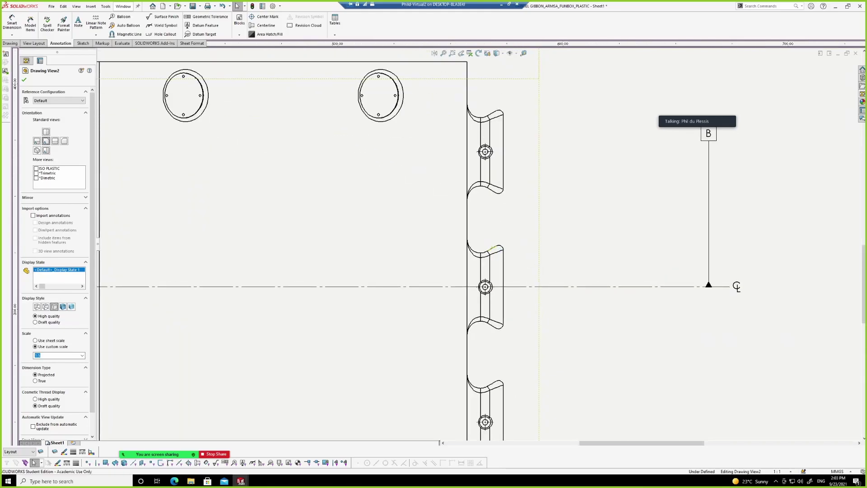
pyautogui.click(501, 264)
pyautogui.keyDown('ctrl'); pyautogui.click(504, 264); pyautogui.keyUp('ctrl')
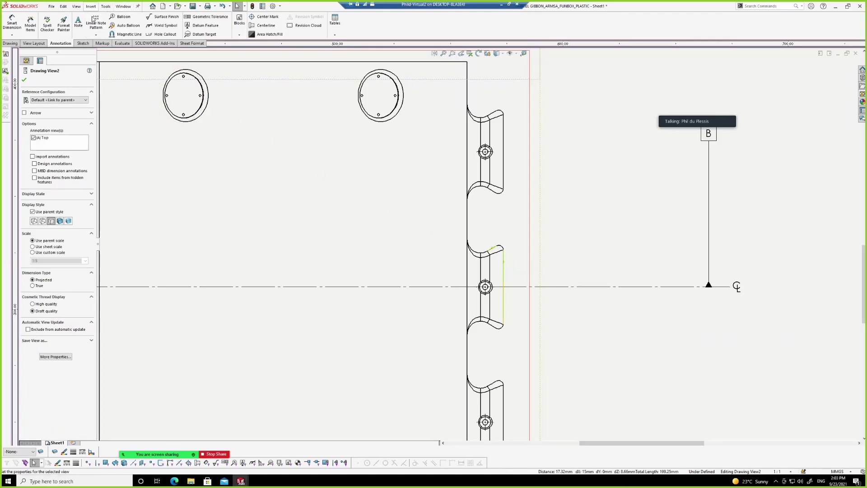
pyautogui.click(83, 43)
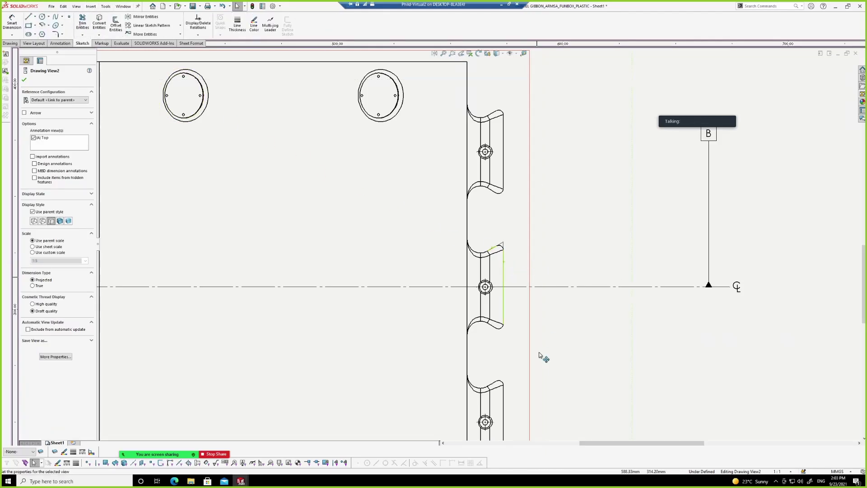
pyautogui.click(519, 321)
pyautogui.click(493, 327)
pyautogui.press('Escape')
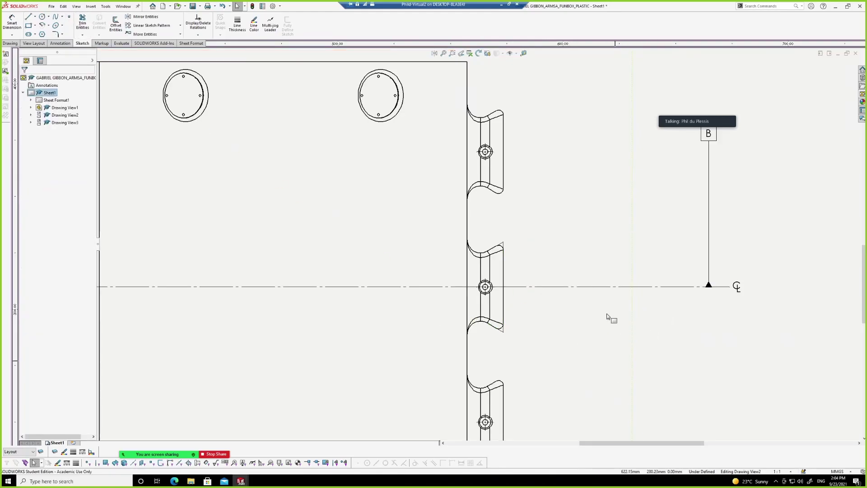
# Dimension the vertical distance between the two virtual sharps of the middle right-hand lug, placed just outside the lug
pyautogui.press('d')
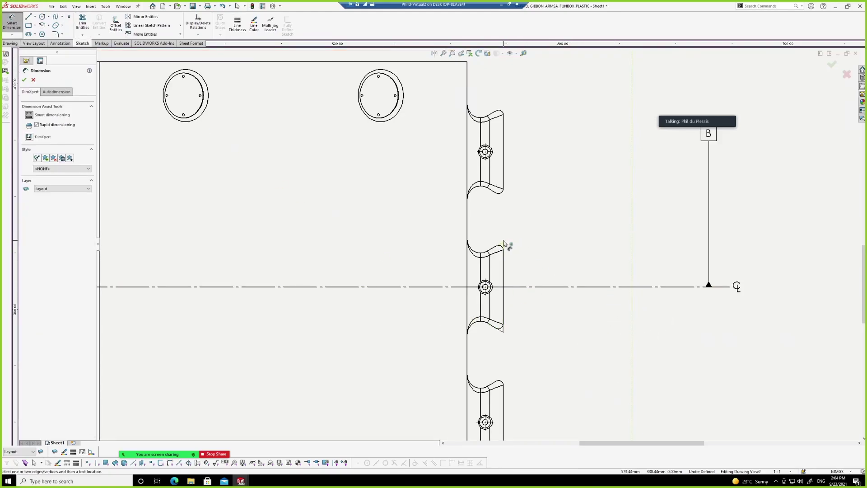
pyautogui.click(503, 243)
pyautogui.click(503, 333)
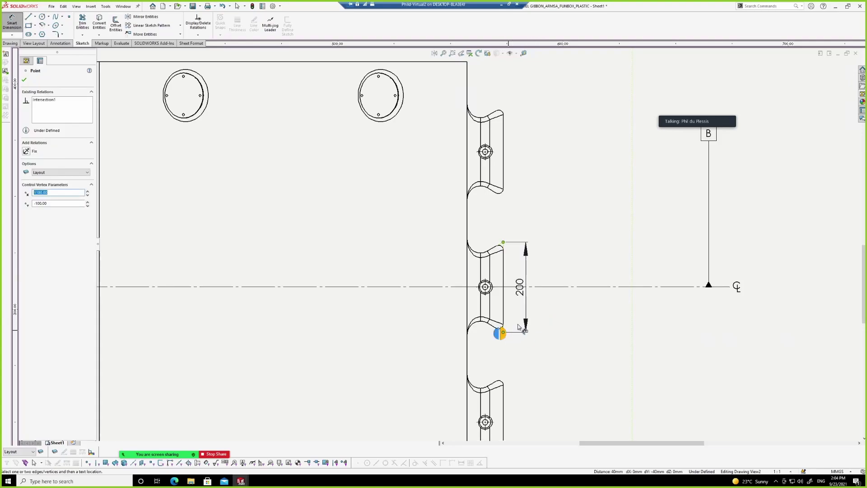
pyautogui.click(529, 306)
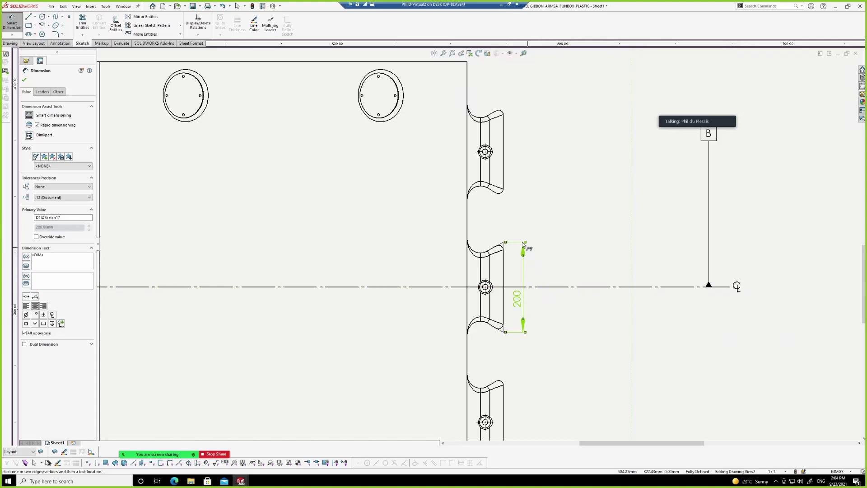
pyautogui.scroll(-1, 531, 249)
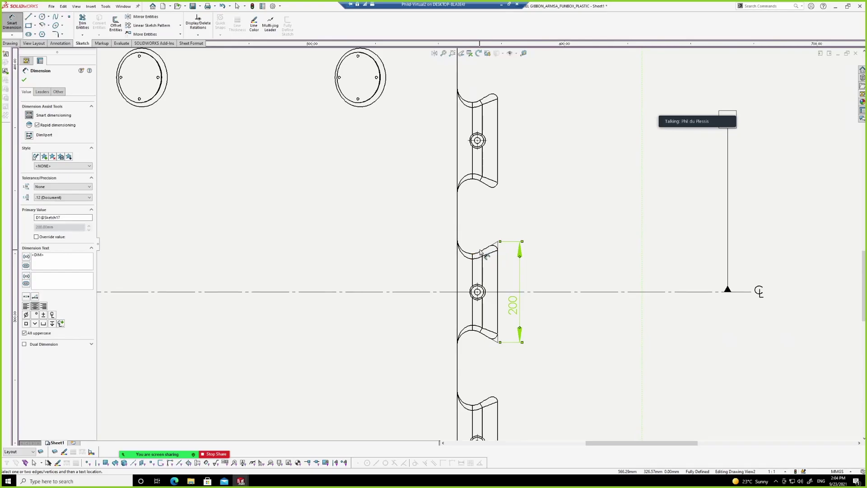
pyautogui.press('Escape')
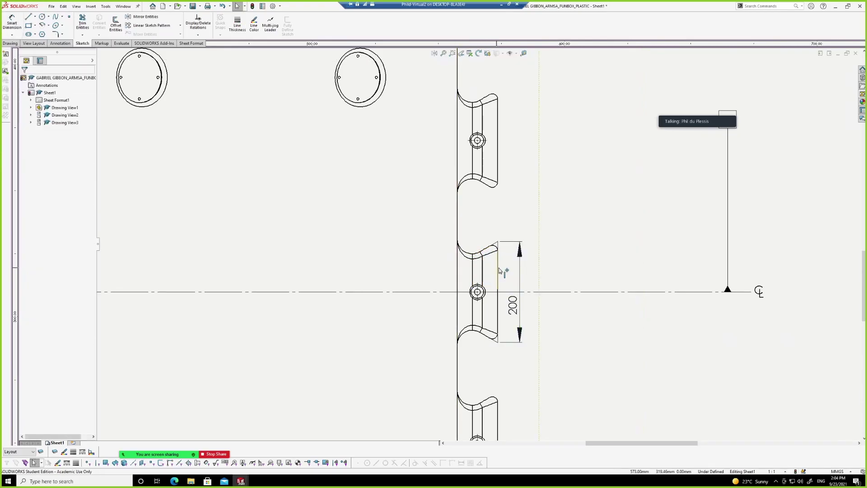
# Display the top view's tangent edges with font
pyautogui.click(499, 270)
pyautogui.rightClick(498, 268)
pyautogui.press('Escape')
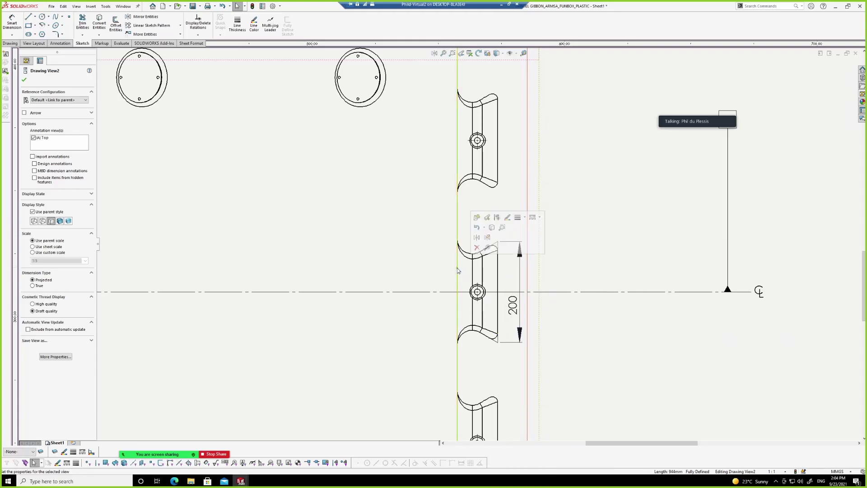
pyautogui.rightClick(458, 270)
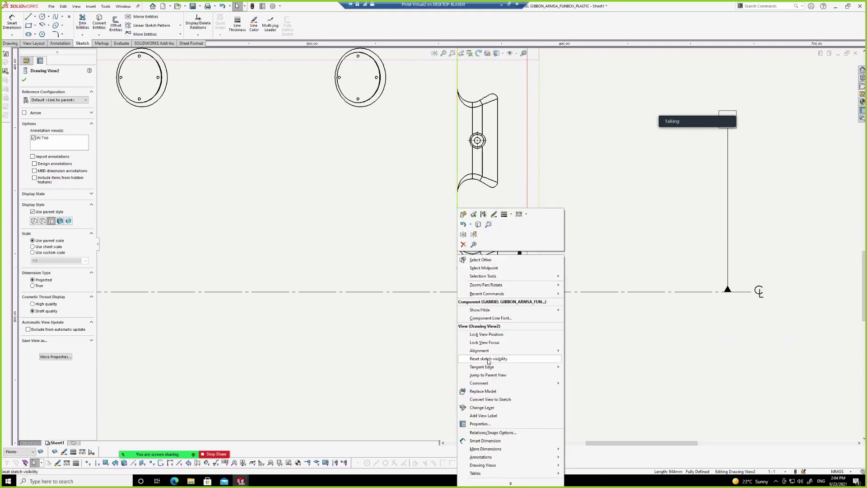
pyautogui.moveTo(489, 367)
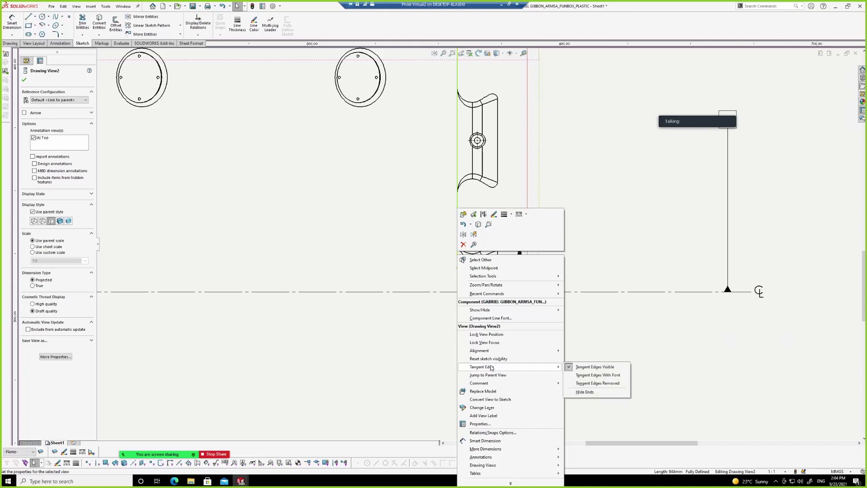
pyautogui.click(596, 375)
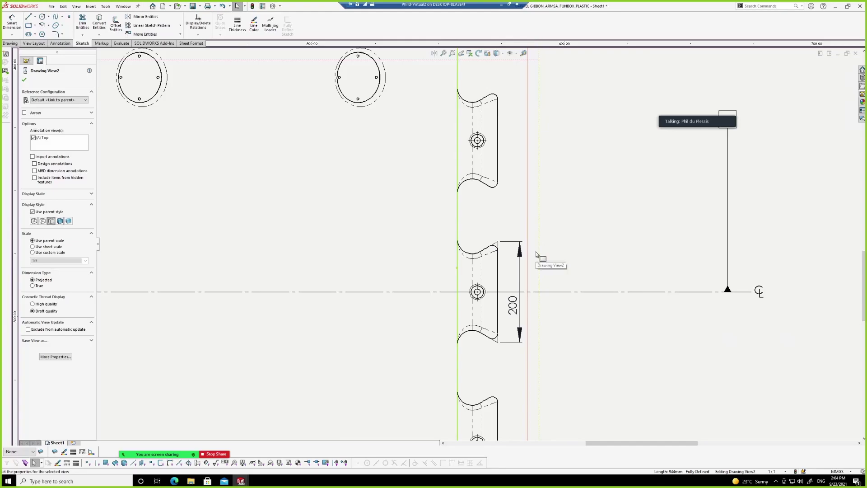
# Dimension the horizontal distance between the body's left and right outer edges in the top view, placed just above the body
pyautogui.scroll(3, 547, 239)
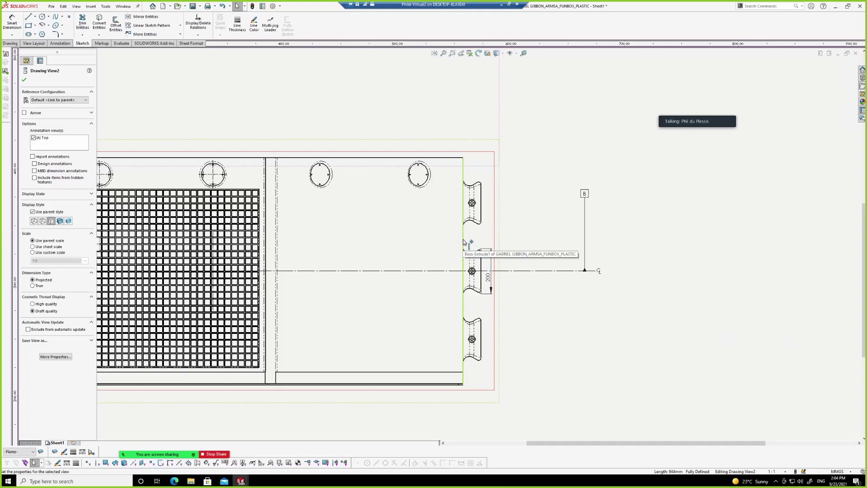
pyautogui.scroll(1, 465, 243)
pyautogui.scroll(1, 467, 243)
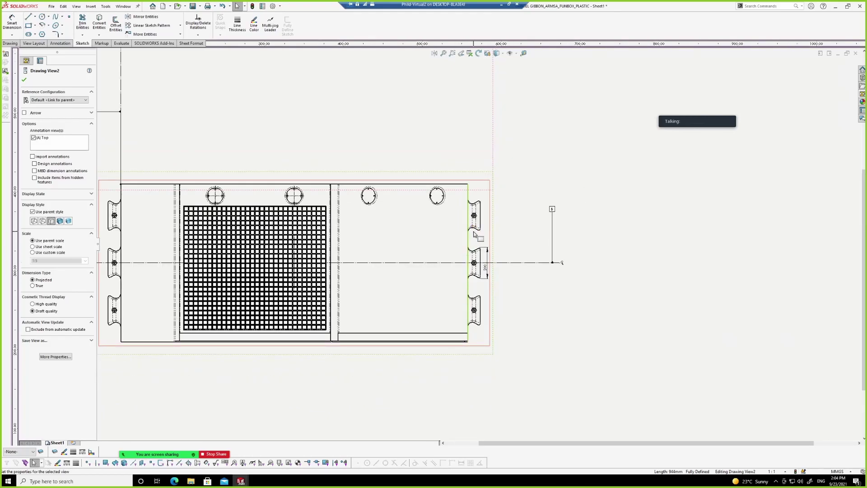
pyautogui.scroll(1, 466, 235)
pyautogui.scroll(-1, 402, 239)
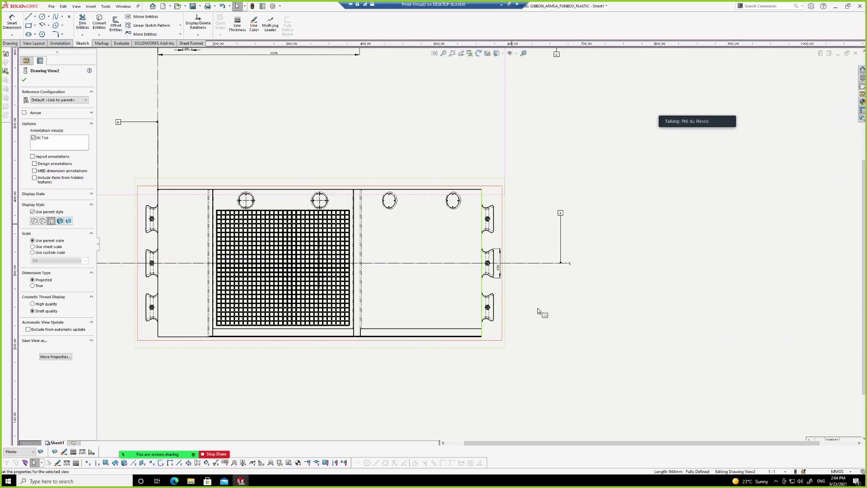
pyautogui.moveTo(535, 347); pyautogui.dragTo(536, 290, button='right')
pyautogui.scroll(-1, 147, 158)
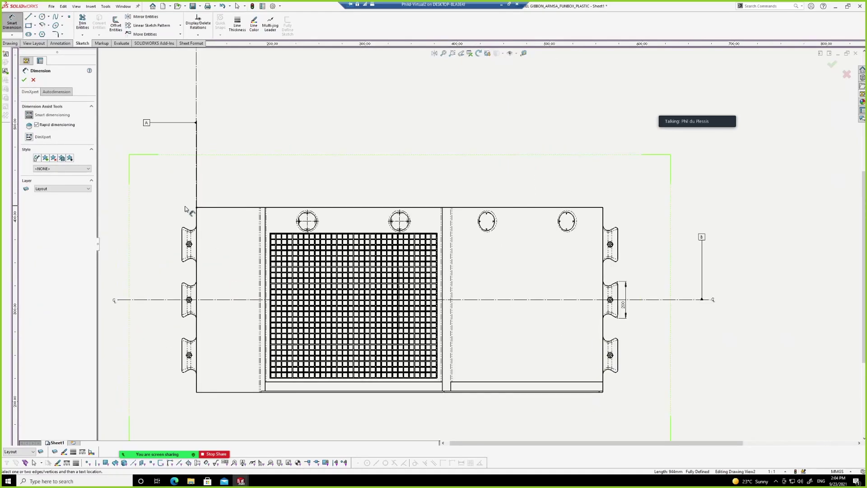
pyautogui.click(197, 217)
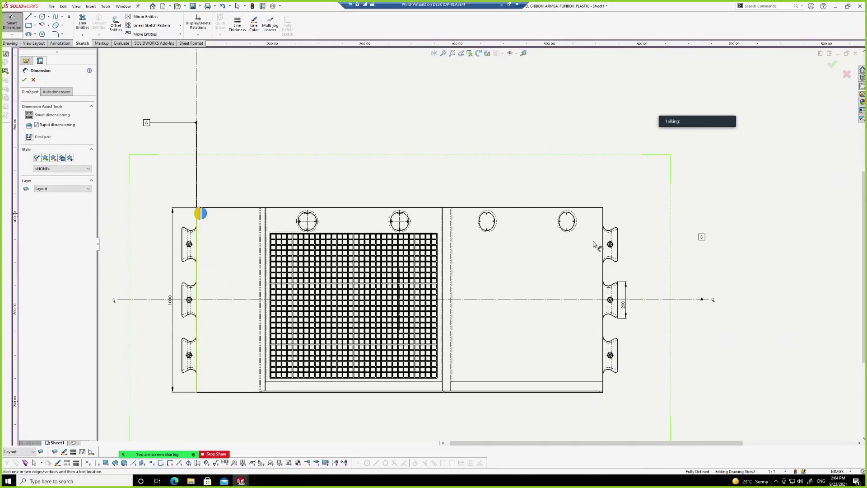
pyautogui.click(603, 215)
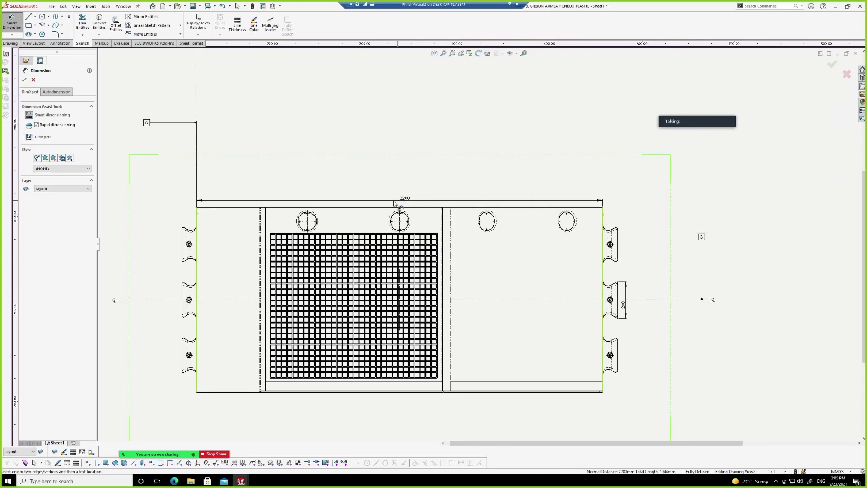
pyautogui.click(394, 203)
# Dimension the horizontal projection of the upper right-hand lug from the body's right edge to the lug's outer edge, placed above the body
pyautogui.scroll(-5, 534, 218)
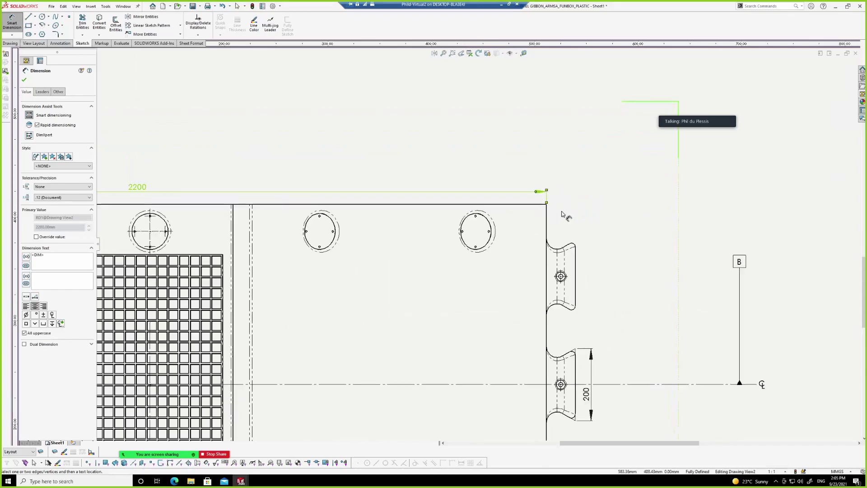
pyautogui.click(535, 219)
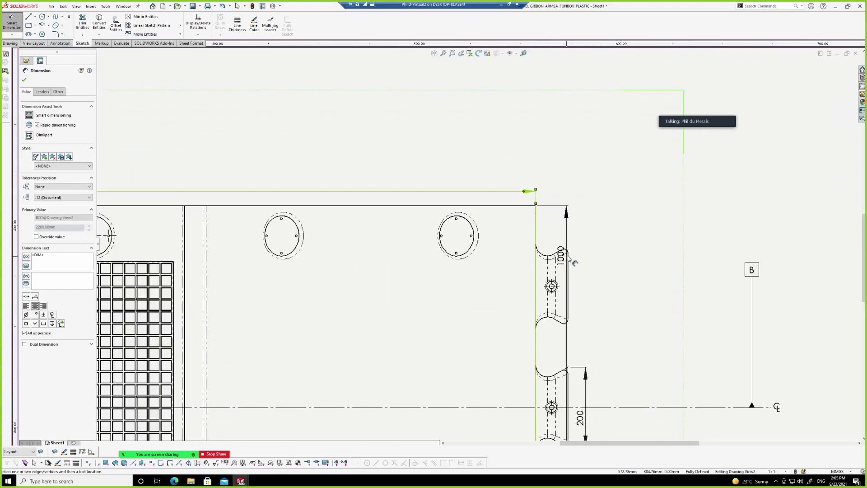
pyautogui.click(568, 260)
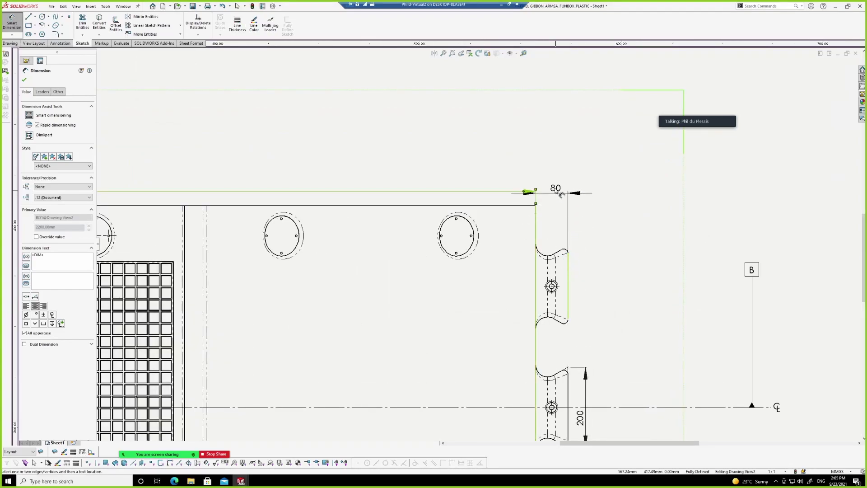
pyautogui.click(553, 188)
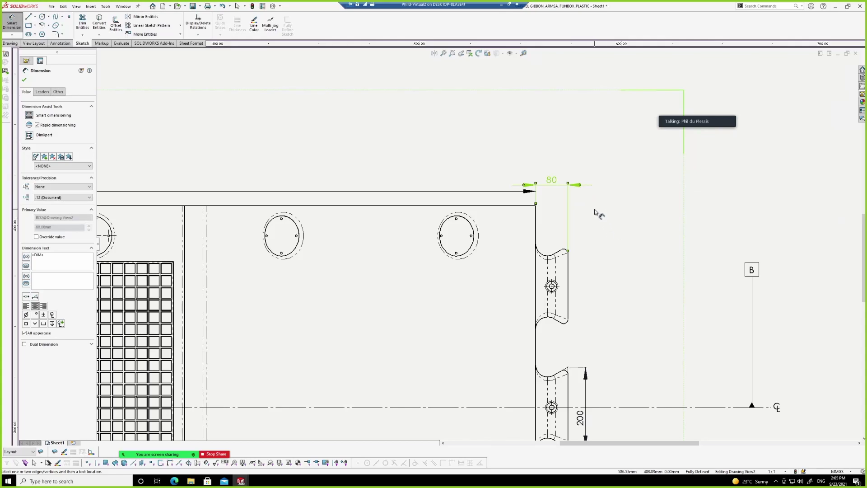
pyautogui.press('Escape')
pyautogui.press('Escape')
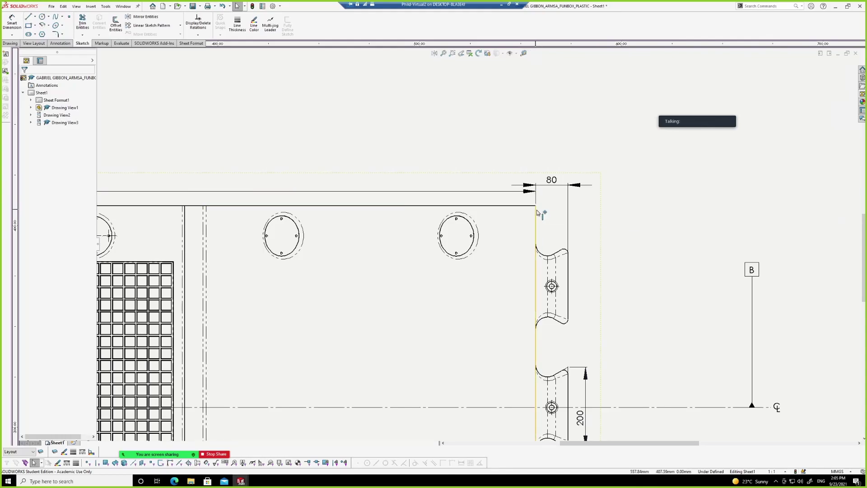
# Try to dimension the horizontal distance from the body's left edge to the upper right-hand lug's outer edge in the top view
pyautogui.scroll(1, 562, 194)
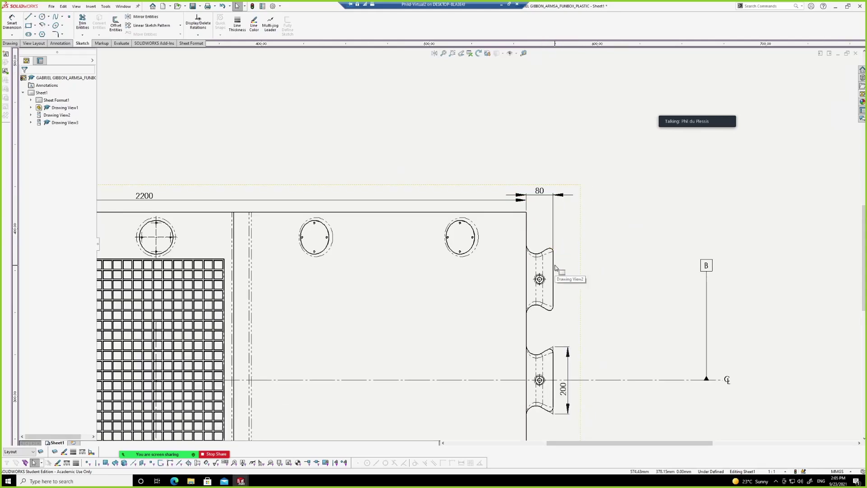
pyautogui.scroll(1, 553, 262)
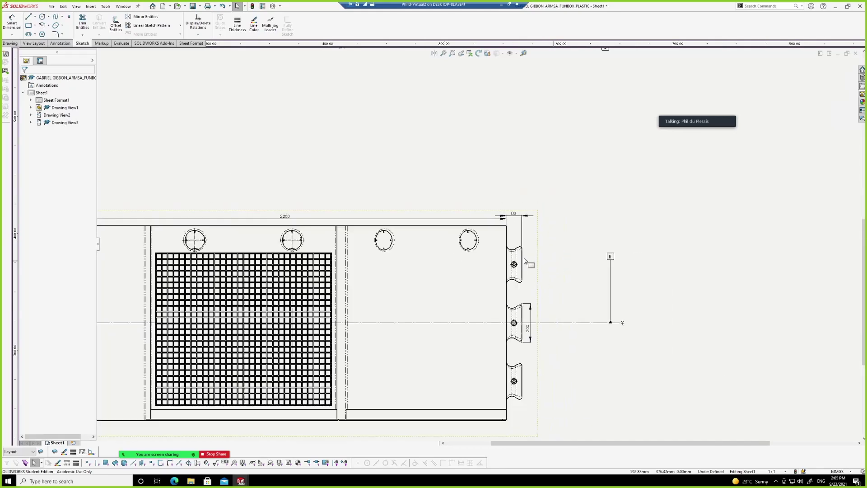
pyautogui.scroll(3, 540, 261)
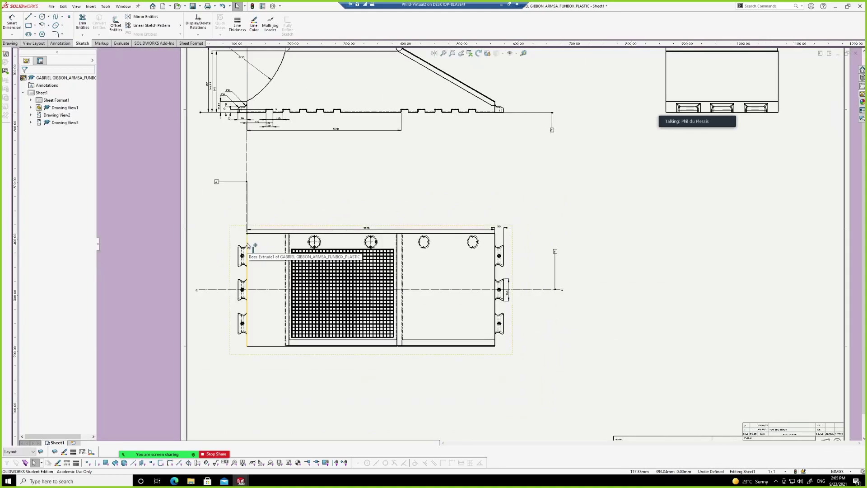
pyautogui.scroll(-1, 247, 245)
pyautogui.click(212, 235)
pyautogui.scroll(-1, 524, 221)
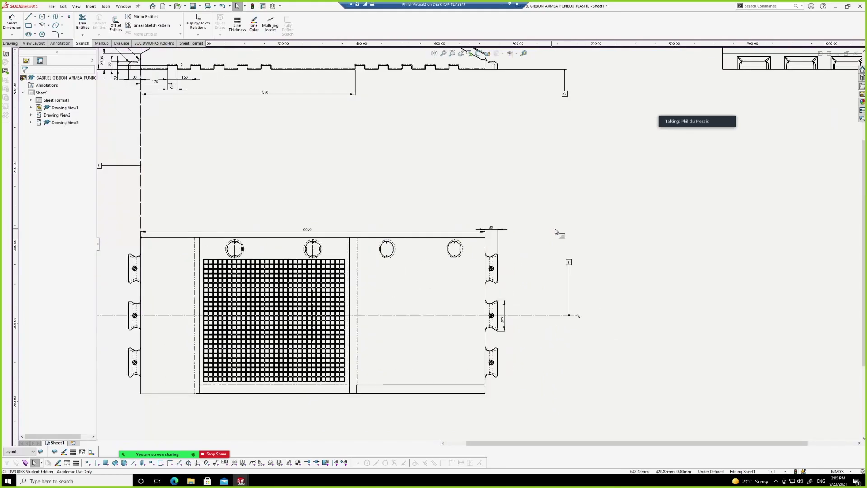
pyautogui.click(142, 246)
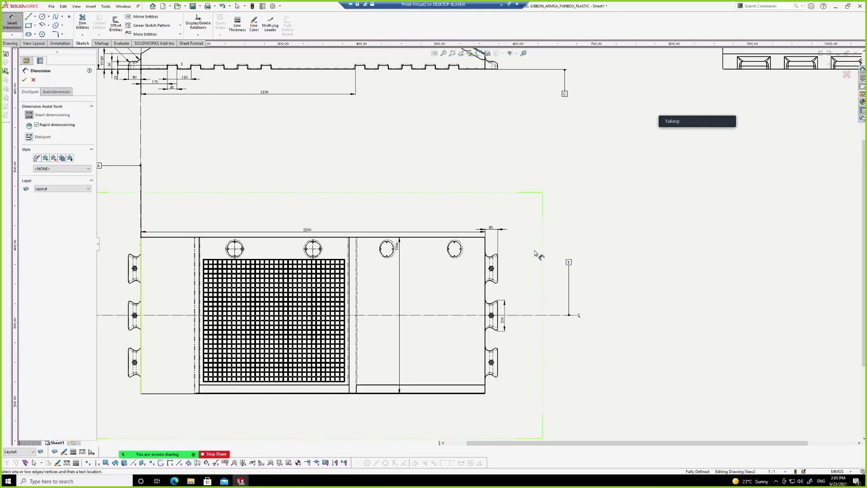
pyautogui.scroll(-3, 532, 251)
pyautogui.click(469, 271)
pyautogui.scroll(-2, 422, 198)
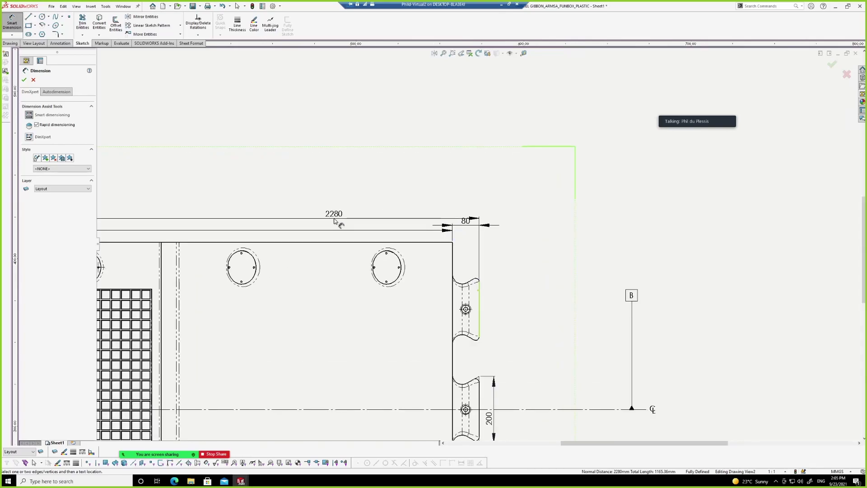
pyautogui.click(334, 221)
pyautogui.scroll(3, 350, 222)
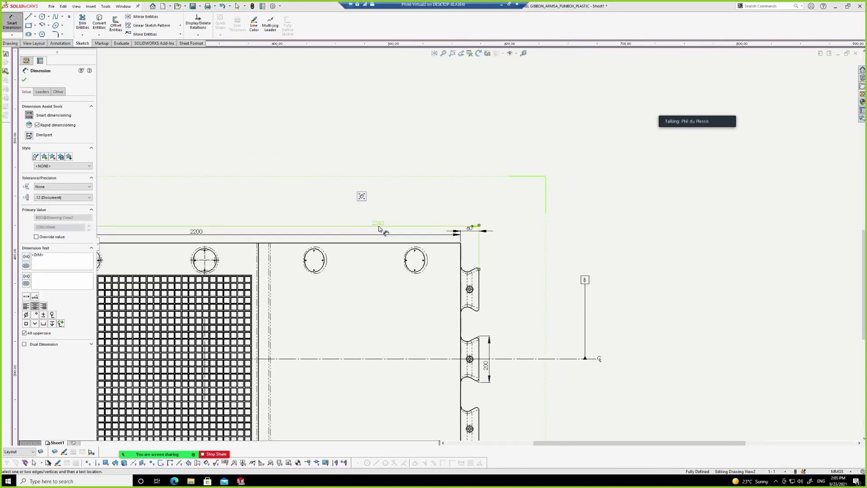
pyautogui.scroll(-2, 373, 228)
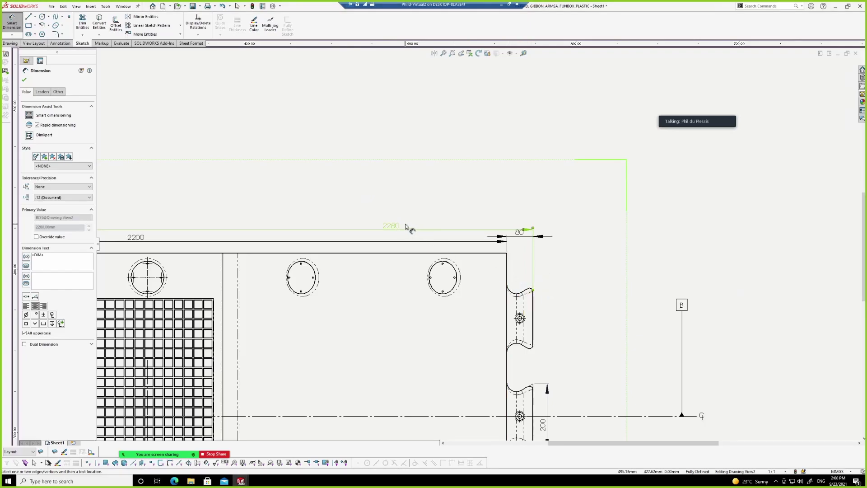
pyautogui.press('Escape')
# Dimension the angle between the upper and lower slanted edges of the middle right-hand lug, placed outside its height dimension
pyautogui.scroll(1, 555, 301)
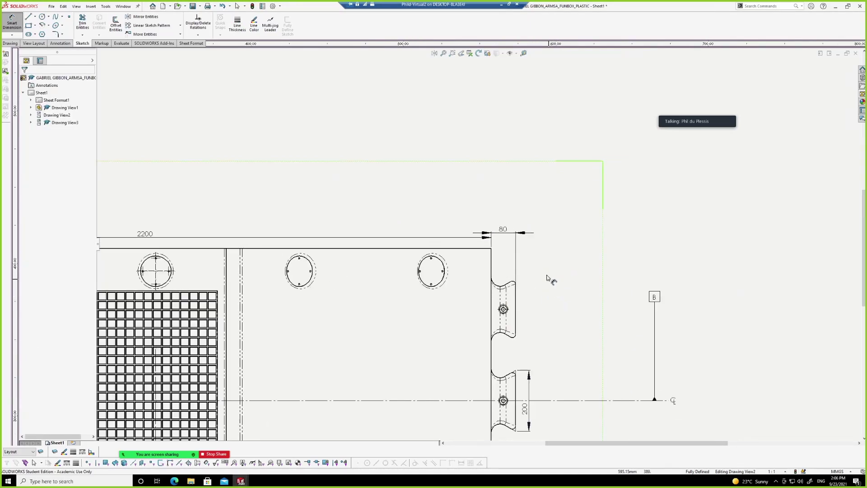
pyautogui.scroll(2, 540, 307)
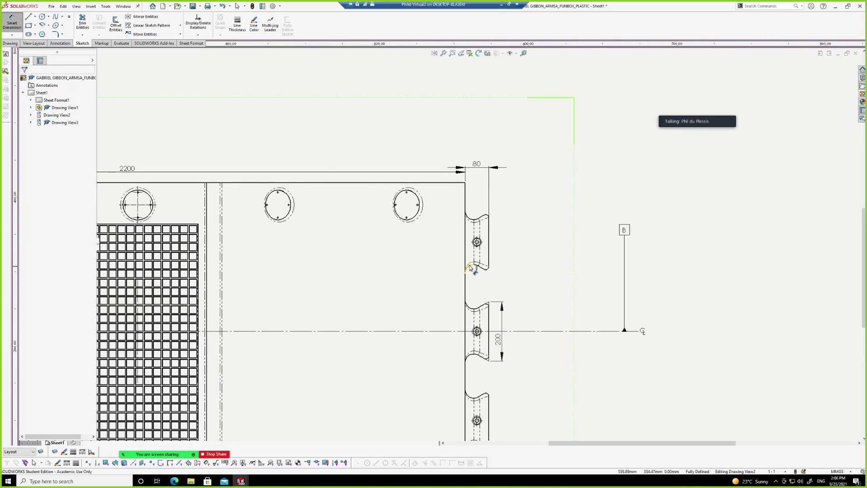
pyautogui.scroll(-1, 487, 278)
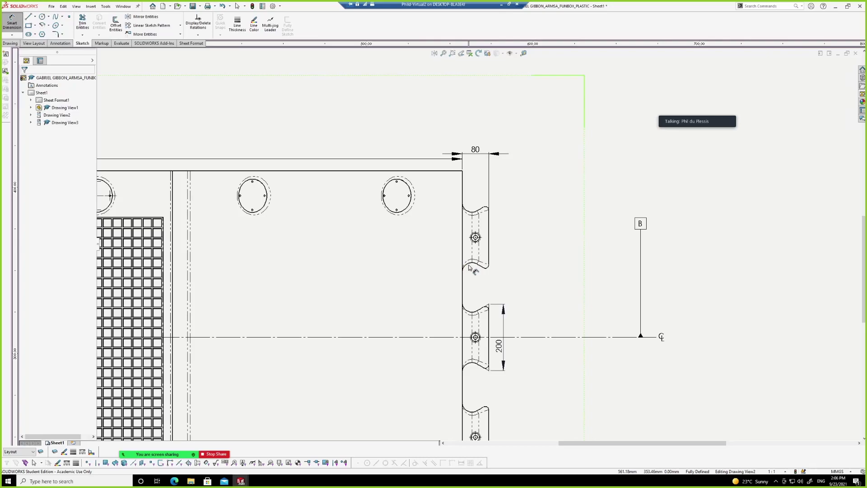
pyautogui.scroll(-2, 484, 310)
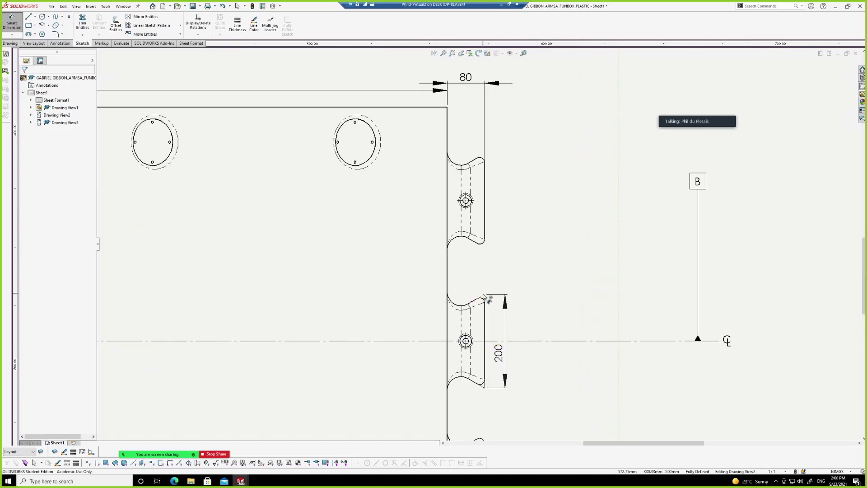
pyautogui.scroll(-1, 477, 300)
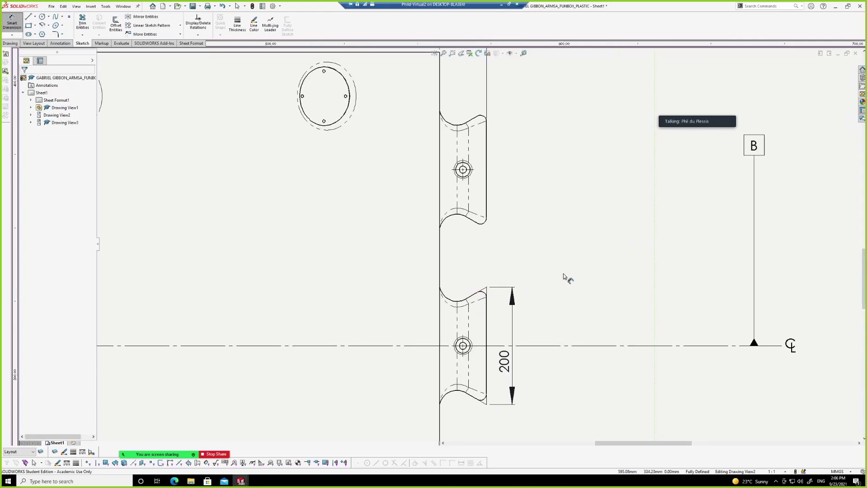
pyautogui.click(474, 298)
pyautogui.click(472, 397)
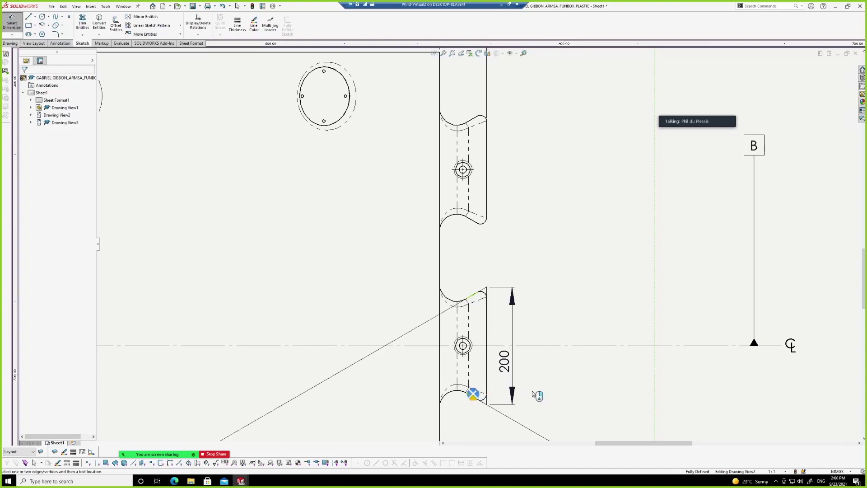
pyautogui.click(563, 329)
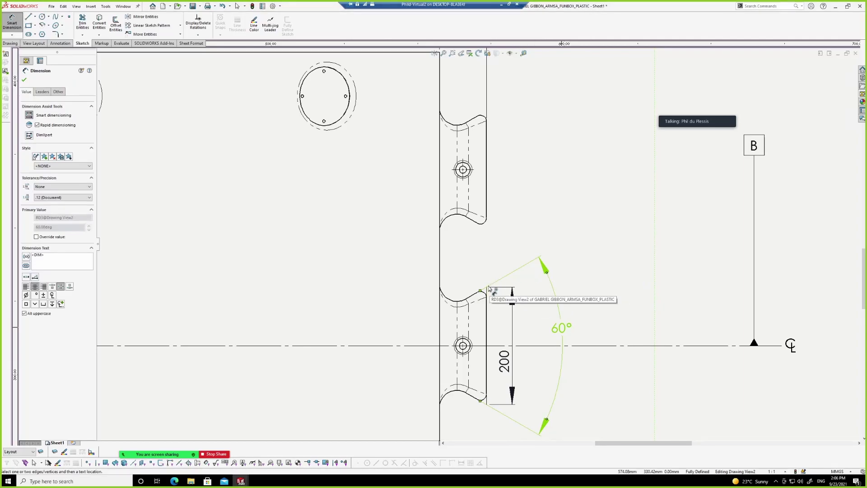
# Look over the top view's body and side lugs to check which features are already dimensioned
pyautogui.scroll(2, 505, 207)
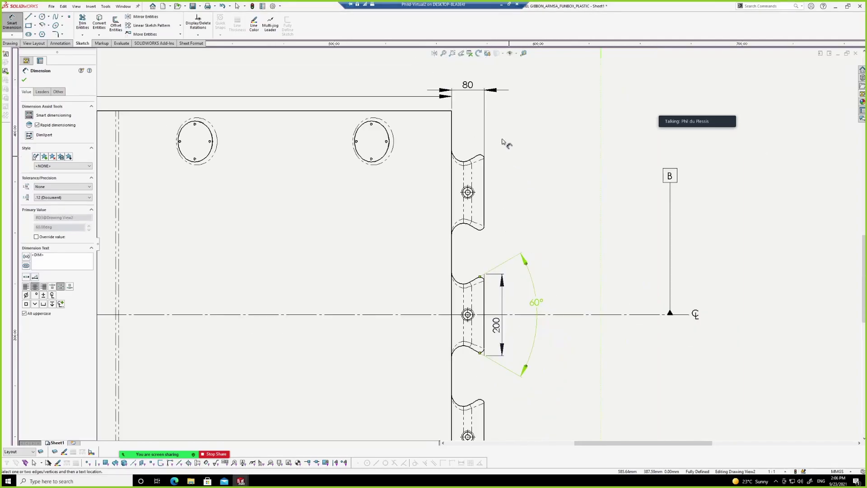
pyautogui.scroll(2, 396, 106)
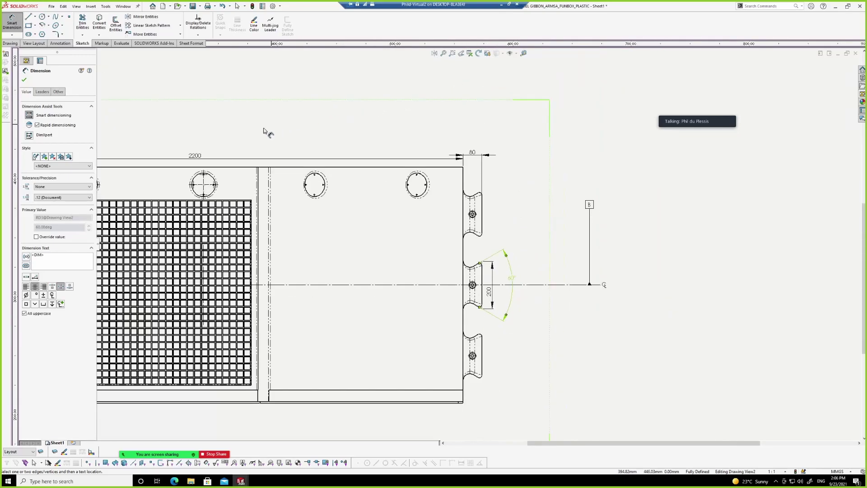
pyautogui.scroll(2, 442, 178)
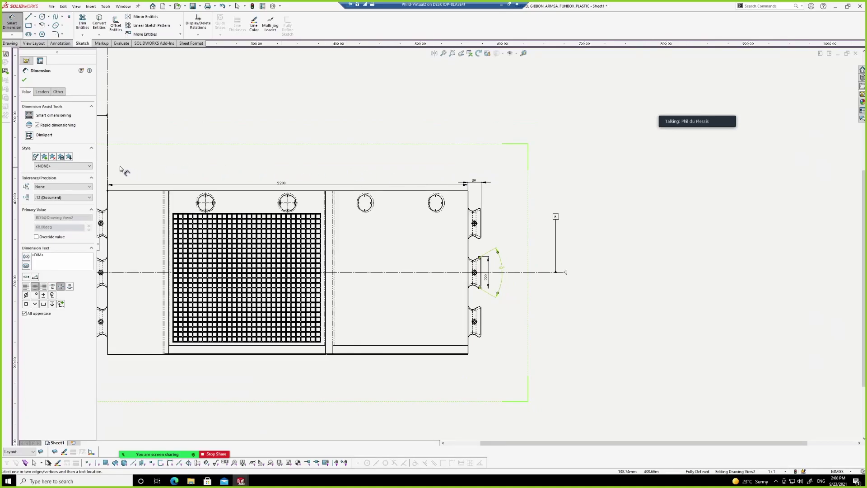
pyautogui.scroll(-2, 551, 226)
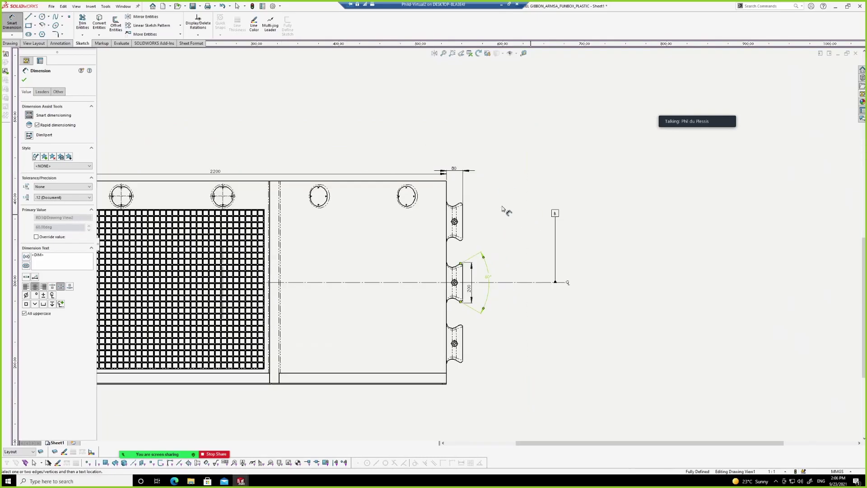
pyautogui.scroll(1, 468, 176)
pyautogui.scroll(-2, 490, 196)
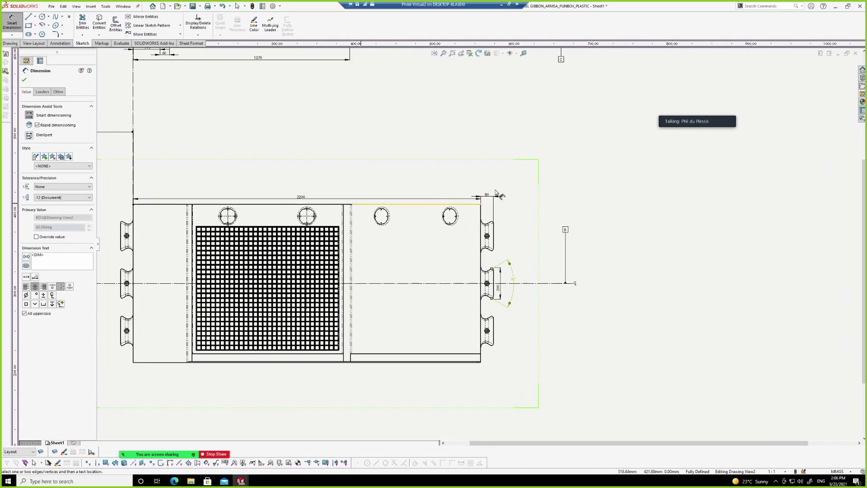
pyautogui.scroll(-1, 542, 336)
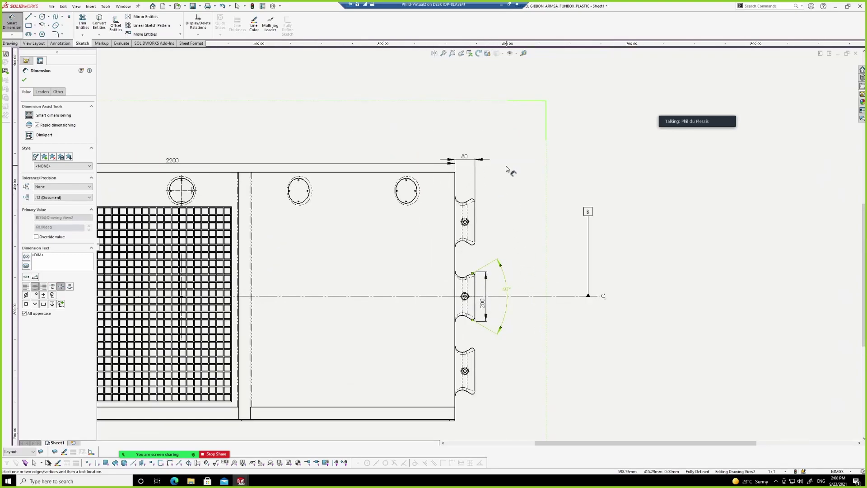
pyautogui.scroll(-1, 542, 300)
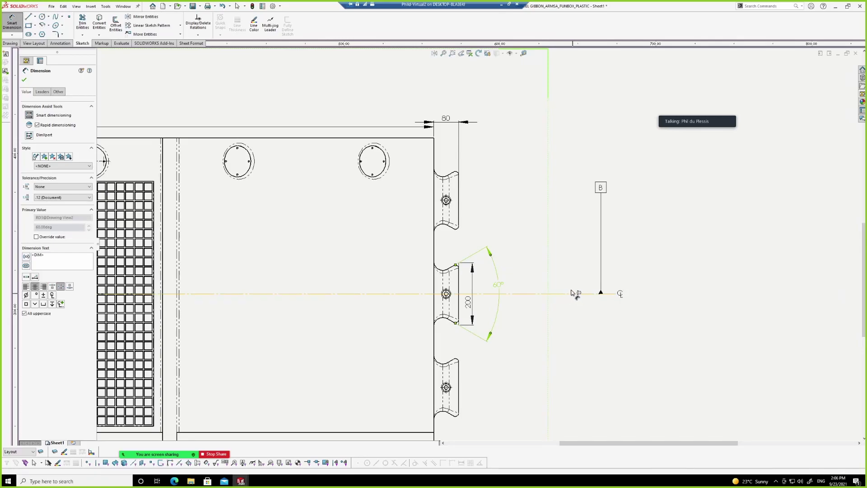
# Dimension the inner concave radius below the middle right-hand lug and the outer corner radius of the upper right-hand lug
pyautogui.scroll(-1, 522, 312)
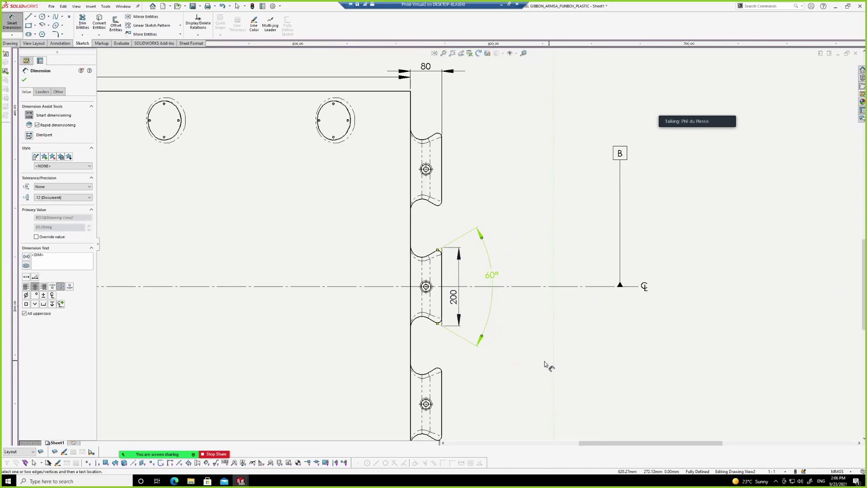
pyautogui.click(419, 322)
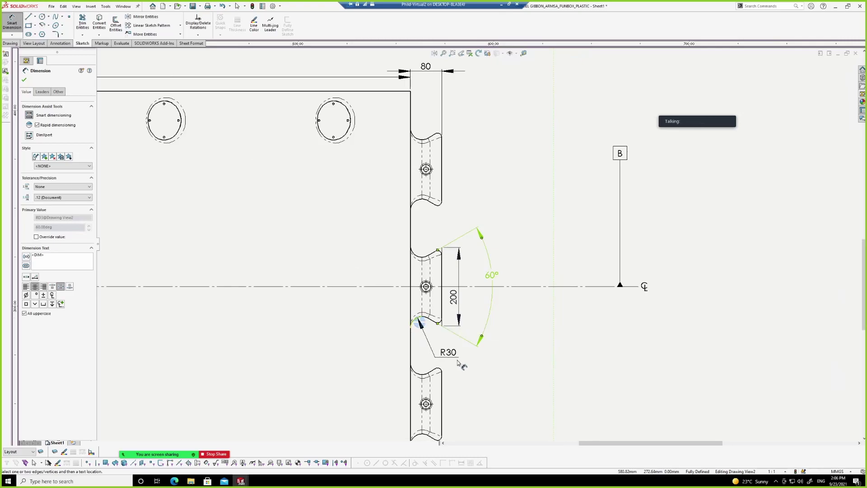
pyautogui.click(470, 372)
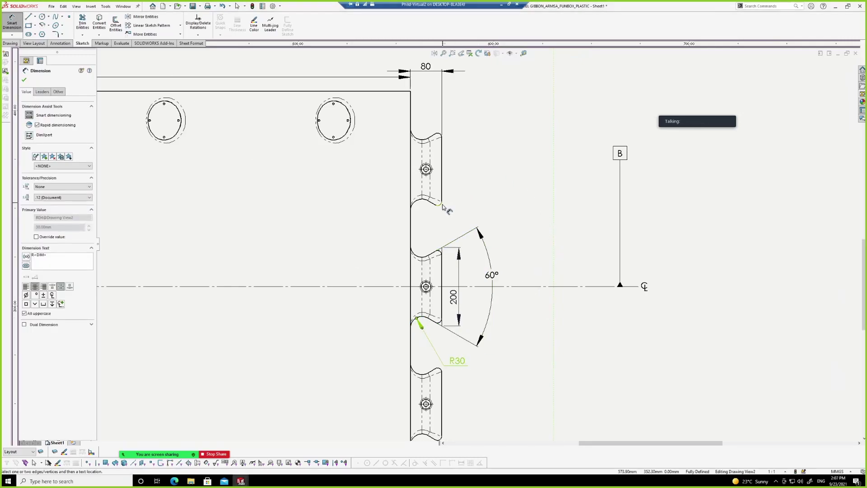
pyautogui.click(440, 204)
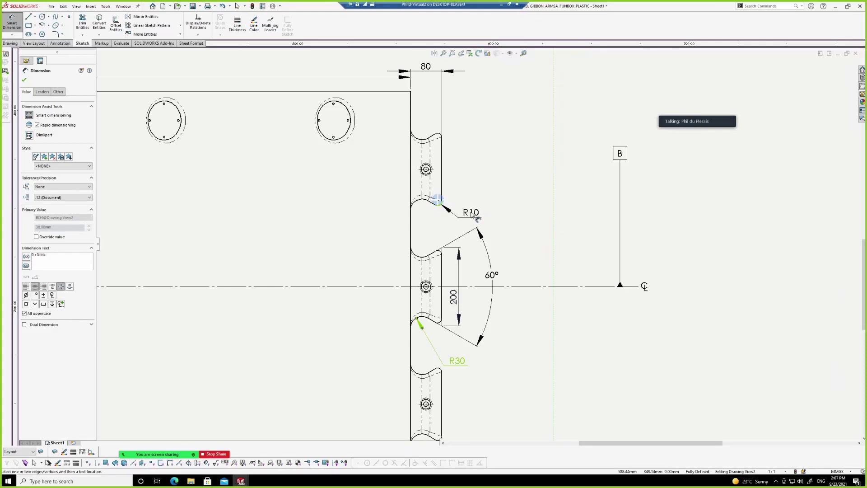
pyautogui.click(471, 218)
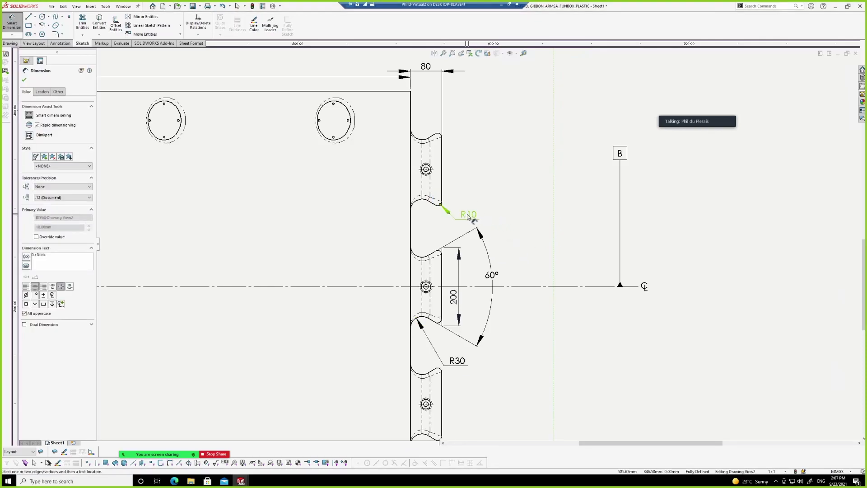
# Append the suffix "typ" to the upper lug's R10 corner radius dimension
pyautogui.moveTo(505, 189)
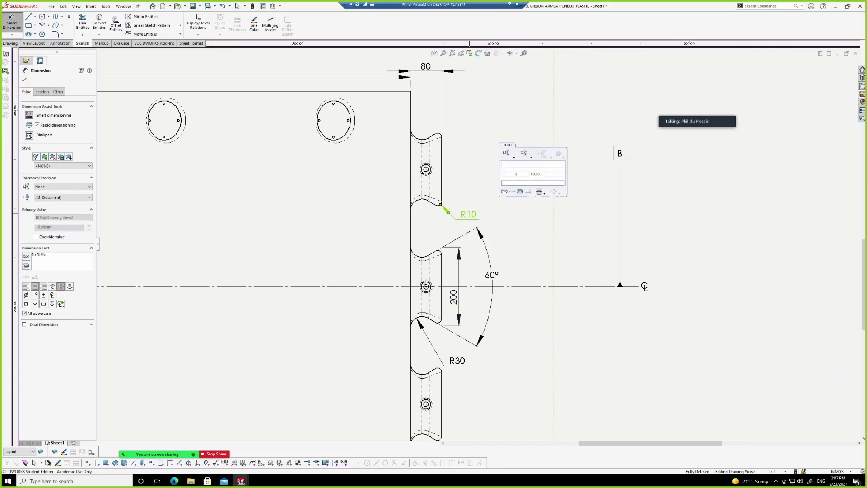
pyautogui.click(554, 174)
pyautogui.write('typ')
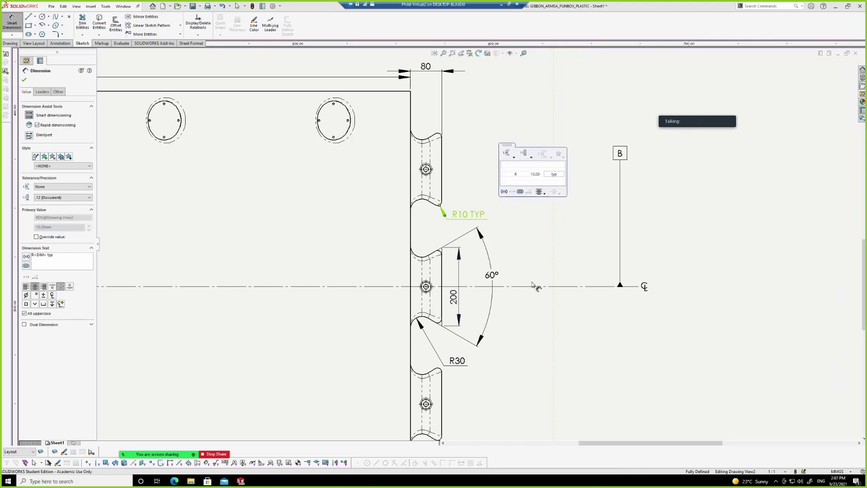
pyautogui.click(533, 327)
# Append the suffix "typ" to the middle lug's R30 radius dimension
pyautogui.click(461, 359)
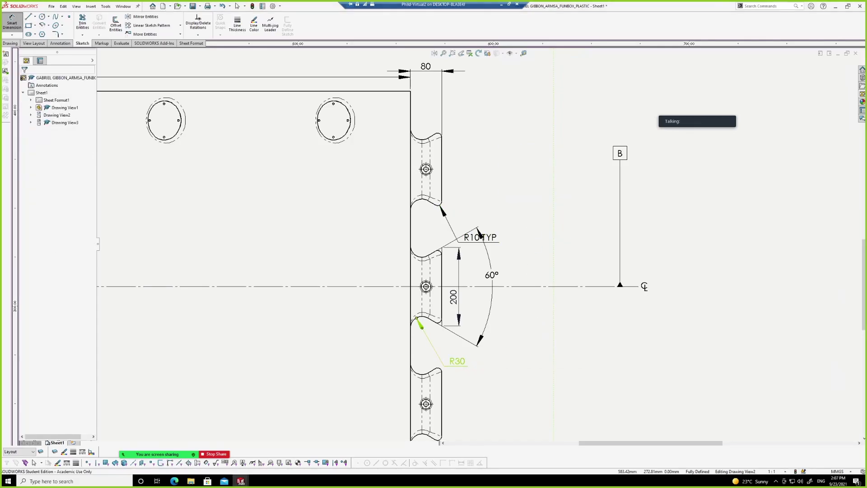
pyautogui.moveTo(495, 342)
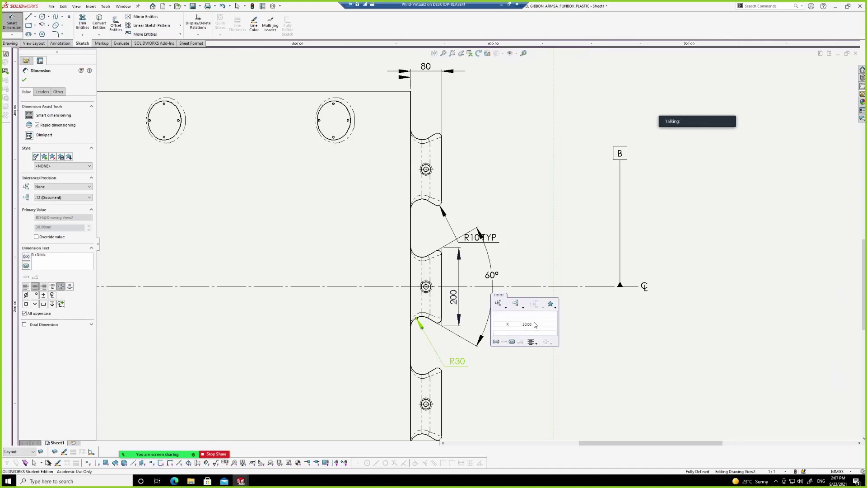
pyautogui.click(546, 324)
pyautogui.write('typ')
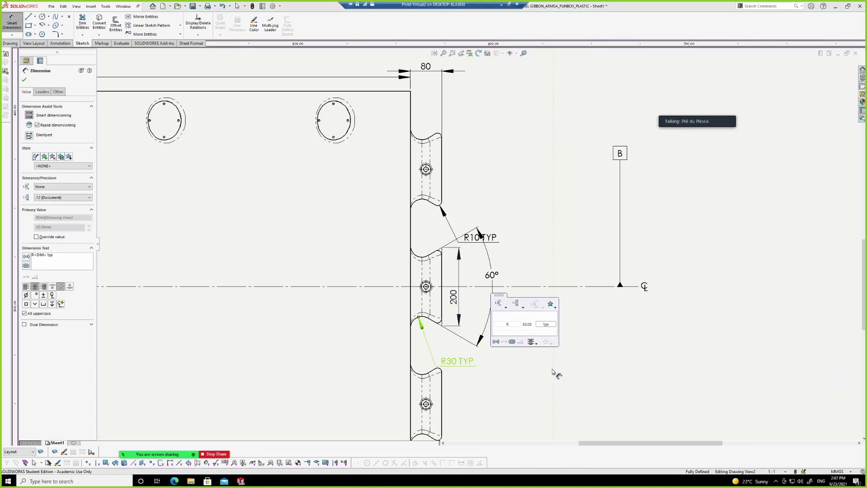
pyautogui.click(554, 371)
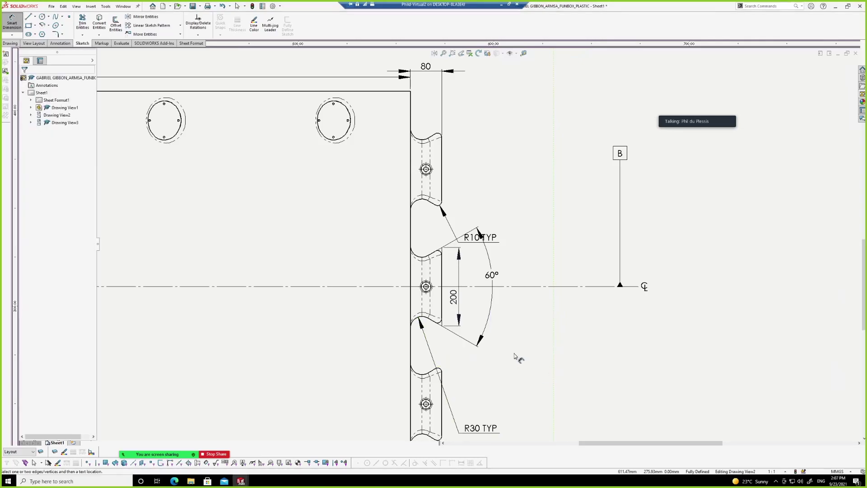
# Reposition the R30 TYP dimension just below the lug angle dimension and the R10 TYP dimension just above it
pyautogui.scroll(2, 492, 388)
pyautogui.moveTo(487, 371); pyautogui.dragTo(493, 325)
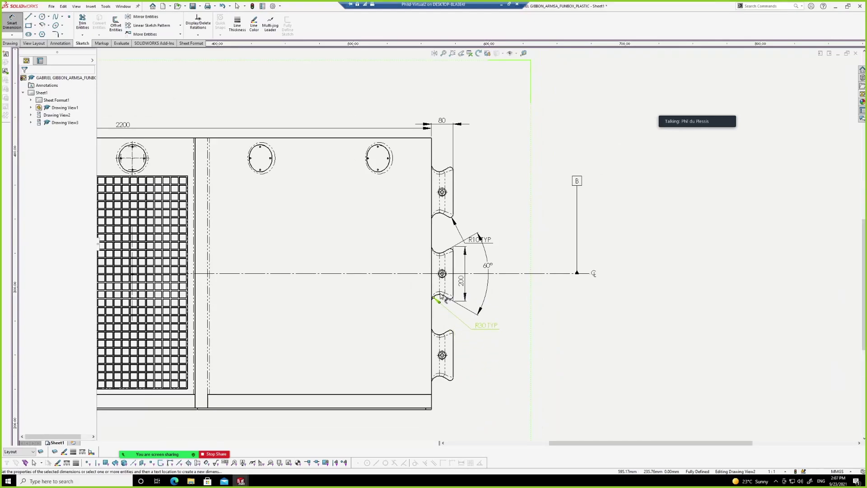
pyautogui.click(439, 296)
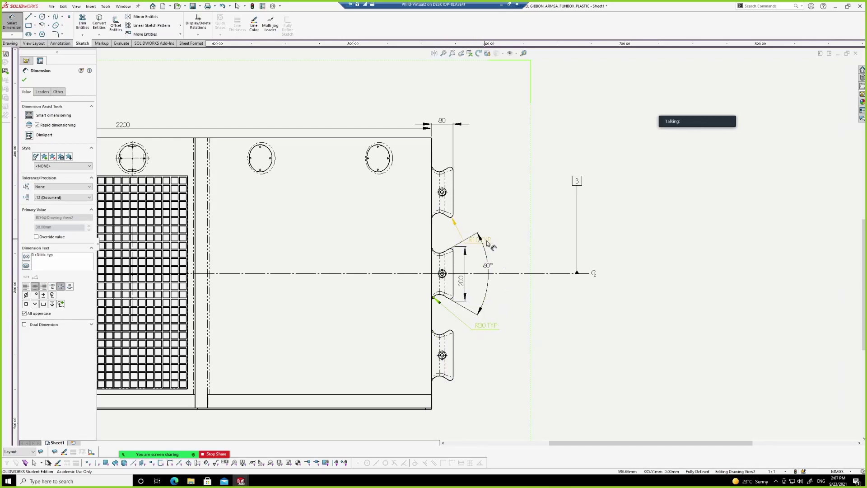
pyautogui.moveTo(489, 240); pyautogui.dragTo(493, 226)
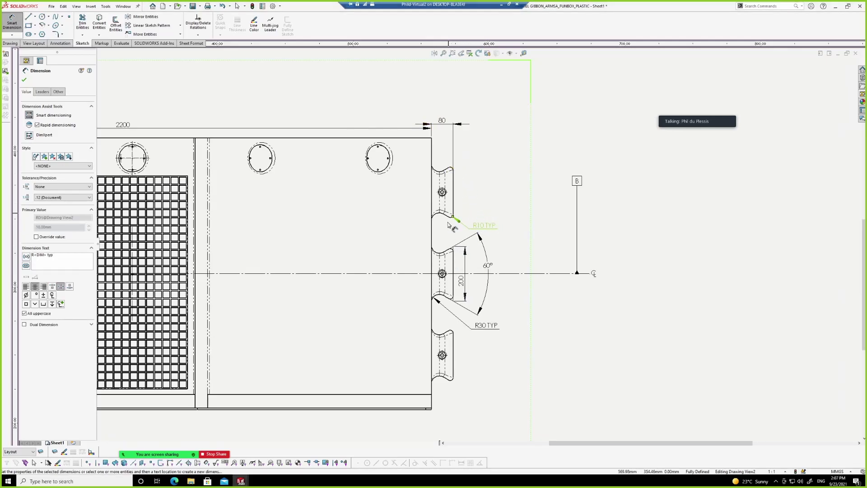
pyautogui.click(570, 322)
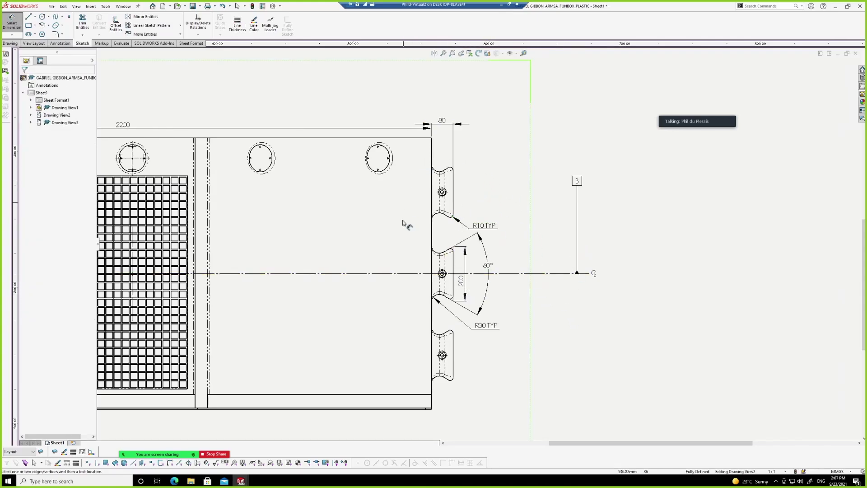
pyautogui.scroll(-2, 446, 262)
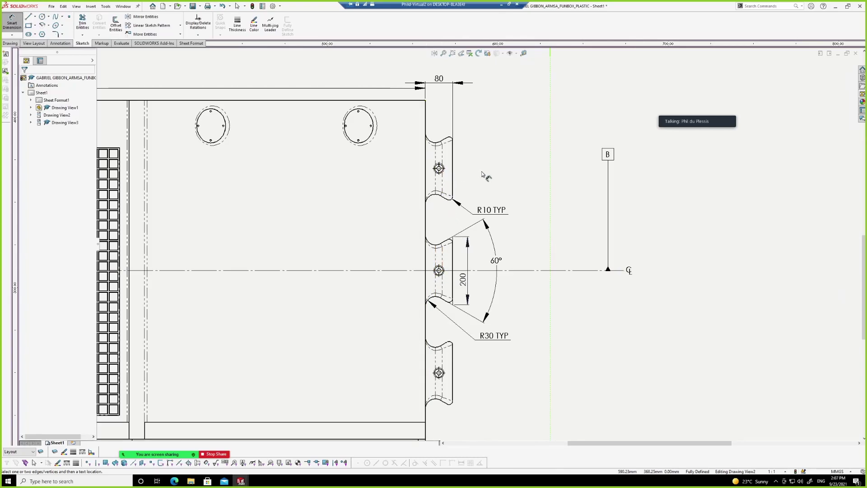
pyautogui.scroll(1, 481, 171)
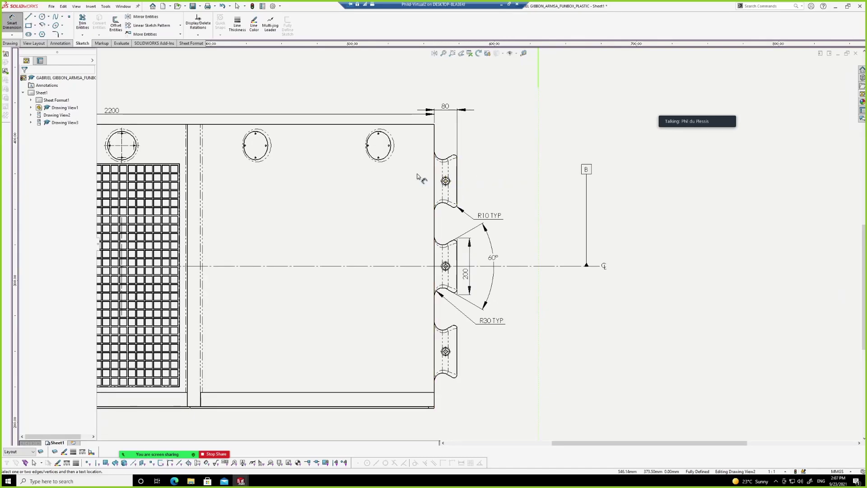
pyautogui.scroll(2, 402, 140)
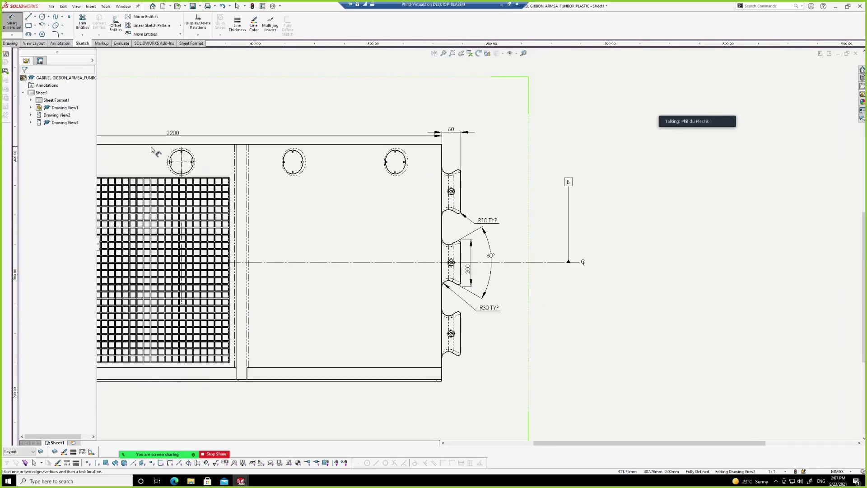
pyautogui.scroll(-2, 219, 190)
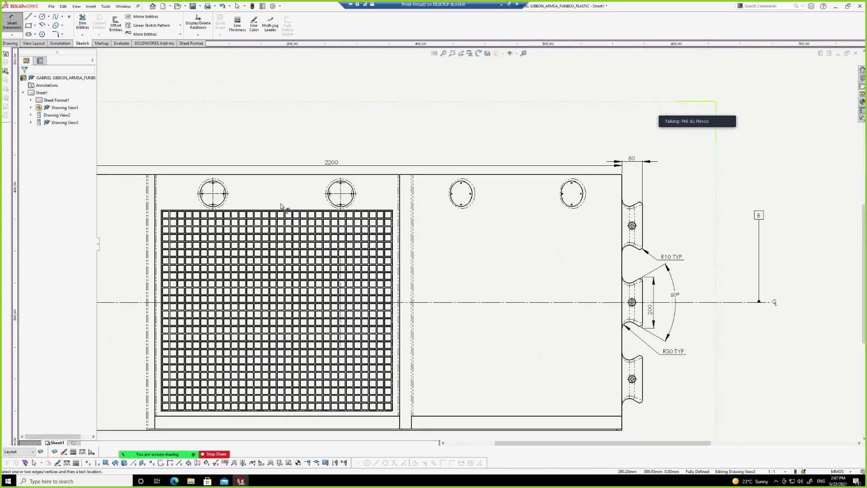
pyautogui.scroll(2, 152, 195)
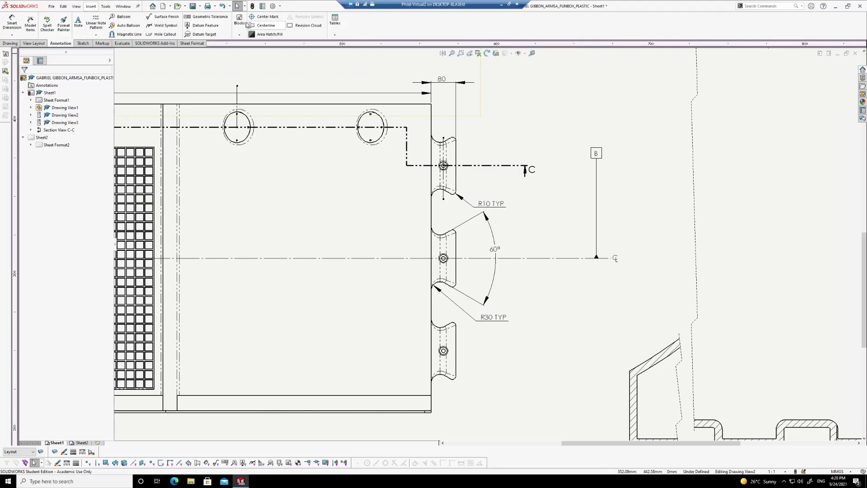
pyautogui.click(261, 27)
pyautogui.scroll(-3, 448, 357)
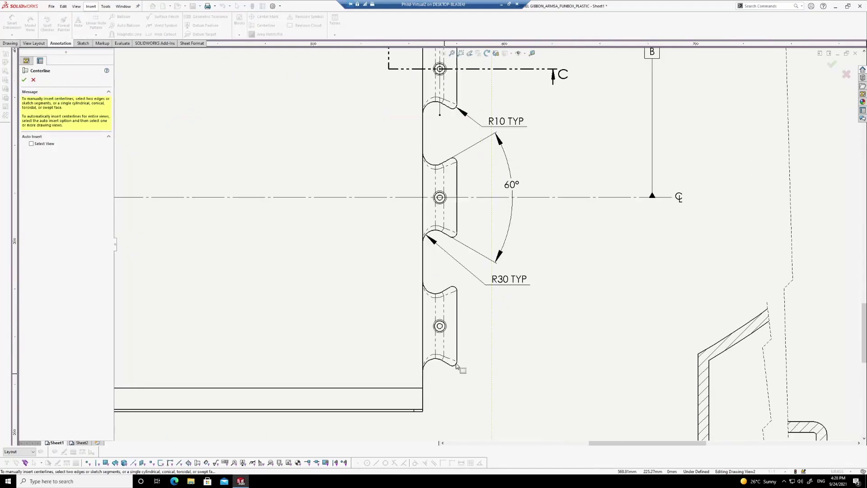
pyautogui.click(448, 357)
pyautogui.click(450, 273)
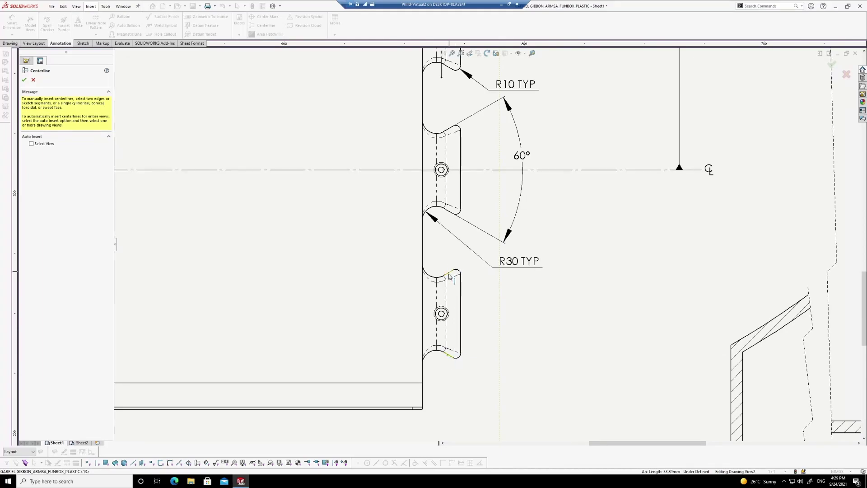
pyautogui.press('Escape')
# Draw a horizontal centerline through the hole of the lower right-hand lug, extending past the lug on both sides
pyautogui.click(447, 314)
pyautogui.click(609, 315)
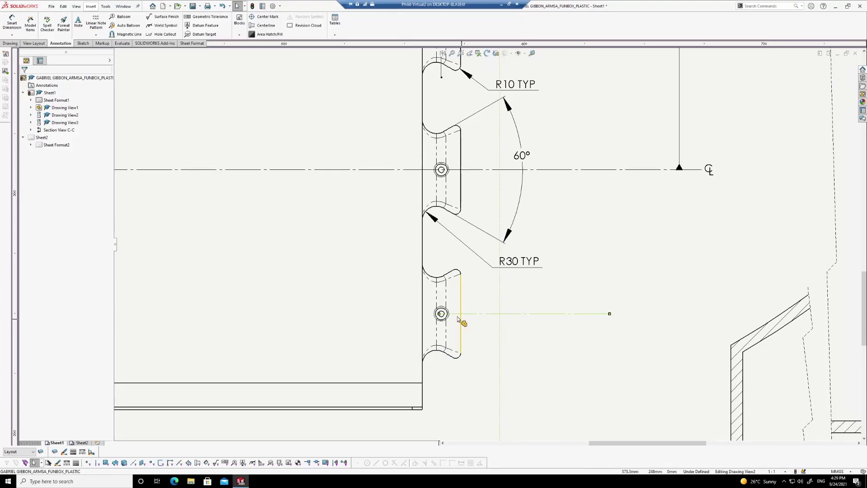
pyautogui.press('Escape')
pyautogui.scroll(1, 582, 276)
# Dimension the vertical distance from section line C at the upper lug to the lower lug's centerline as a driven dimension
pyautogui.moveTo(619, 280); pyautogui.dragTo(573, 273, button='right')
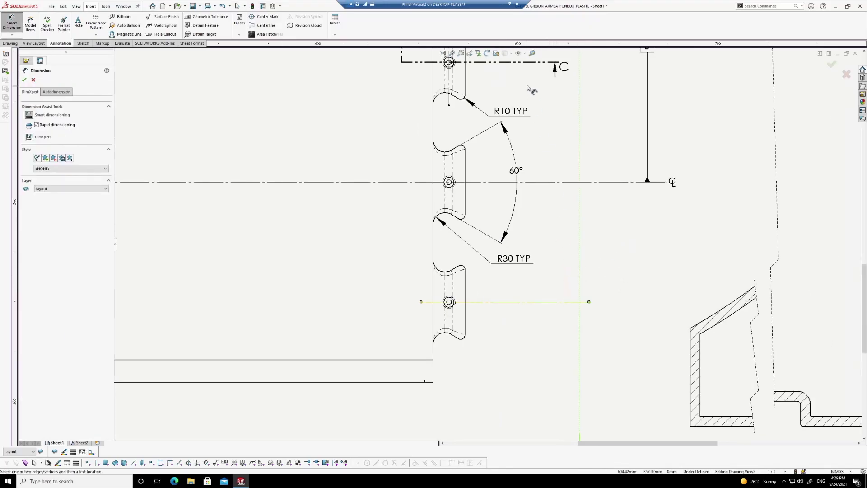
pyautogui.click(548, 81)
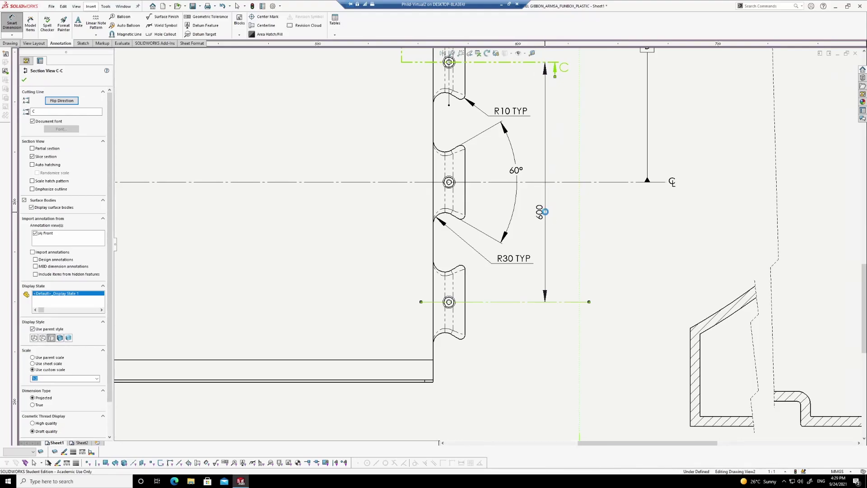
pyautogui.click(546, 215)
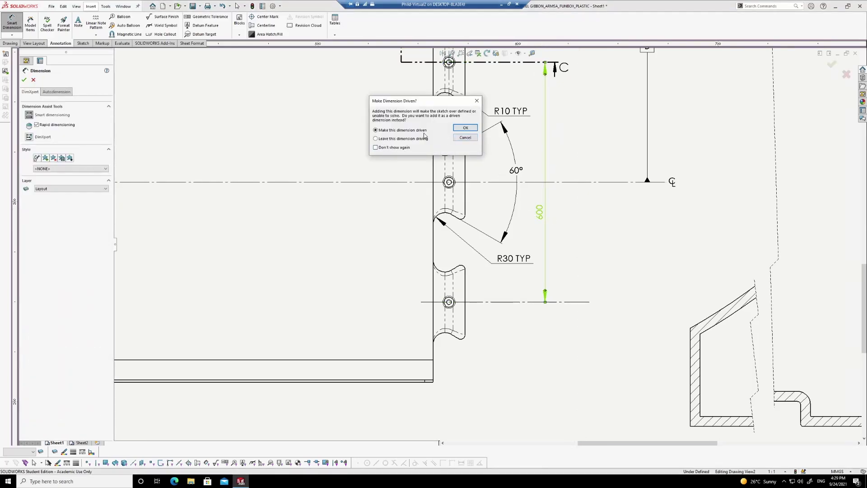
pyautogui.click(465, 128)
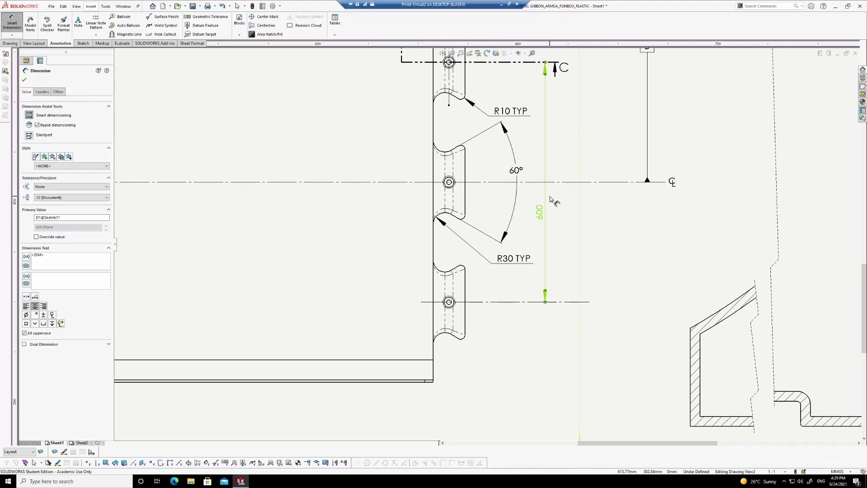
# Set the document's dimension trailing zeroes to Show
pyautogui.click(274, 6)
pyautogui.click(353, 150)
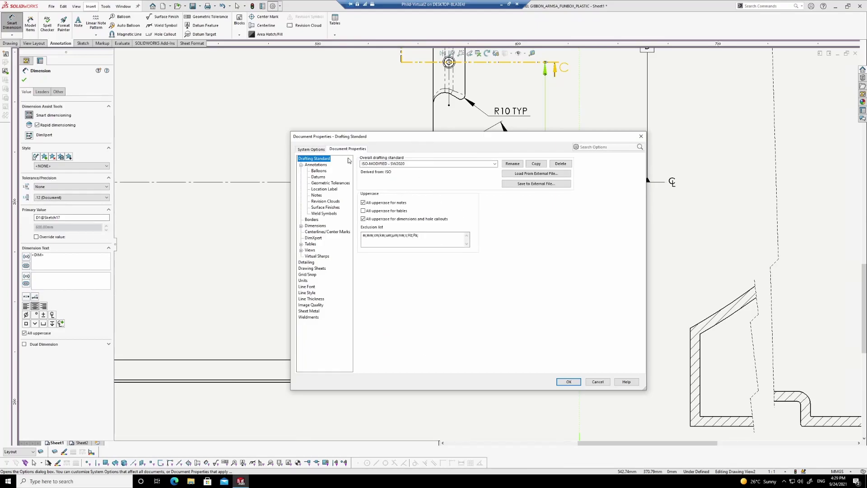
pyautogui.click(307, 226)
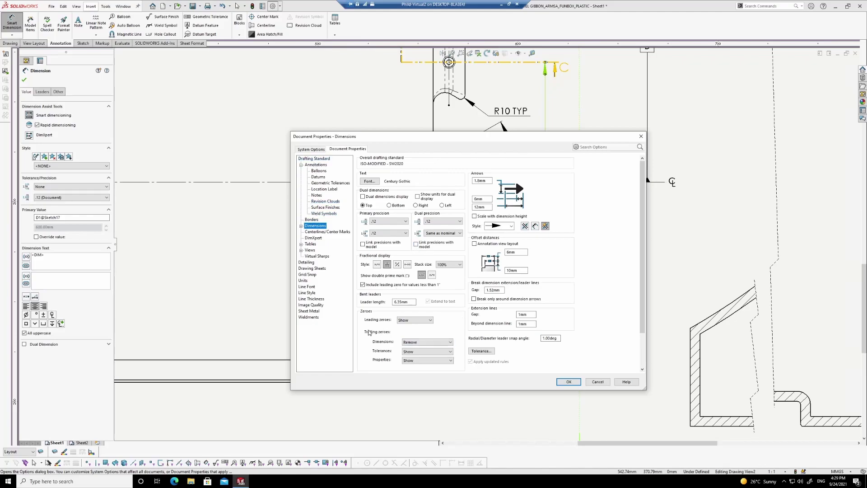
pyautogui.click(414, 342)
pyautogui.click(412, 350)
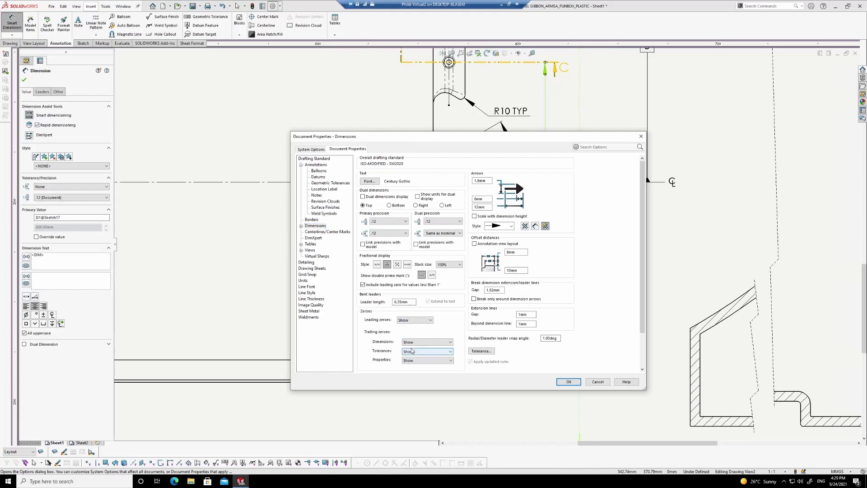
# Save the drafting standard to the external file ISO-MODIFIED - SW2020.sldstd, replacing the existing file
pyautogui.click(319, 159)
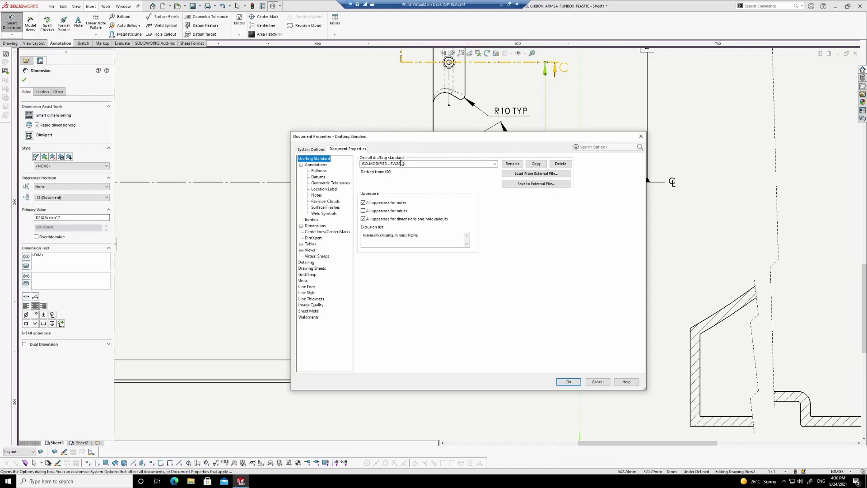
pyautogui.click(537, 184)
pyautogui.doubleClick(388, 190)
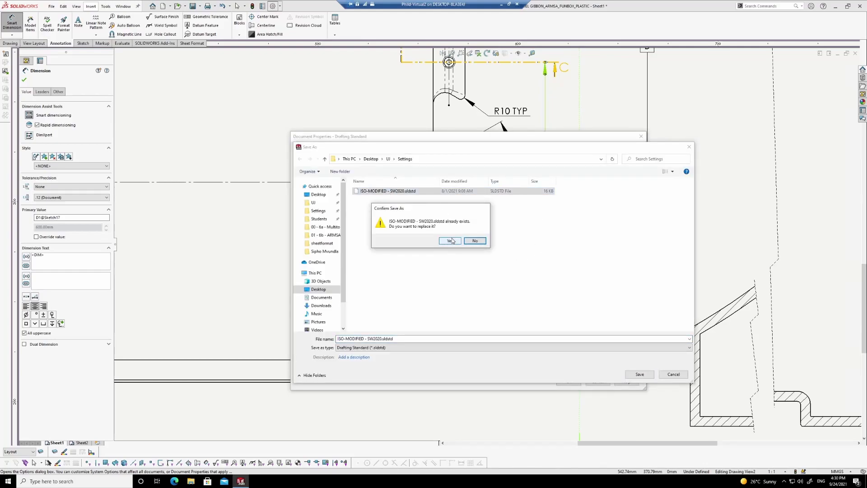
pyautogui.click(450, 241)
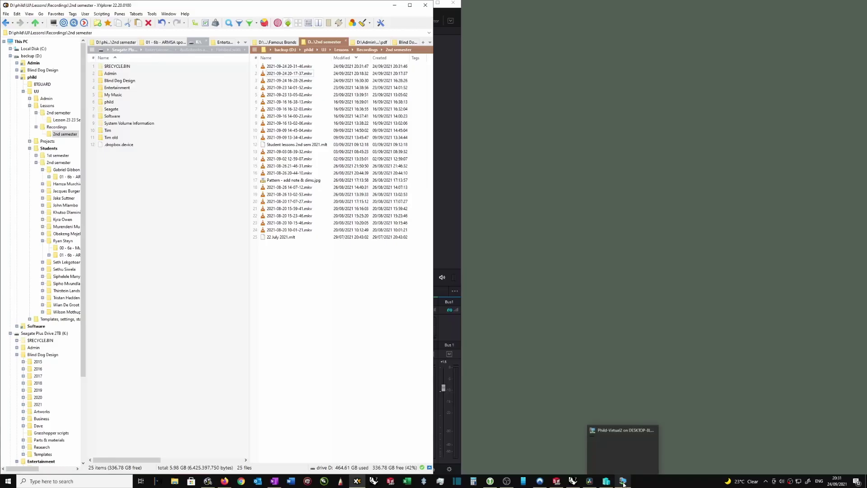
# Switch back to the remote SOLIDWORKS session and release the locked focus on the lower view
pyautogui.click(623, 481)
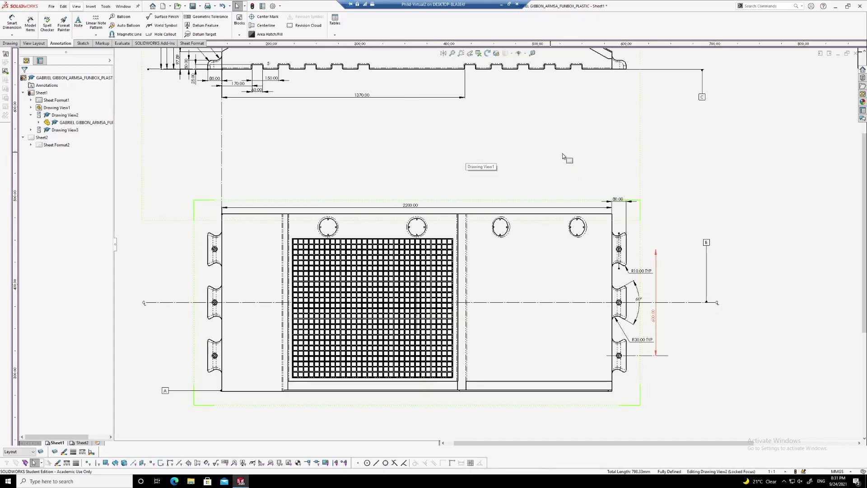
pyautogui.doubleClick(682, 171)
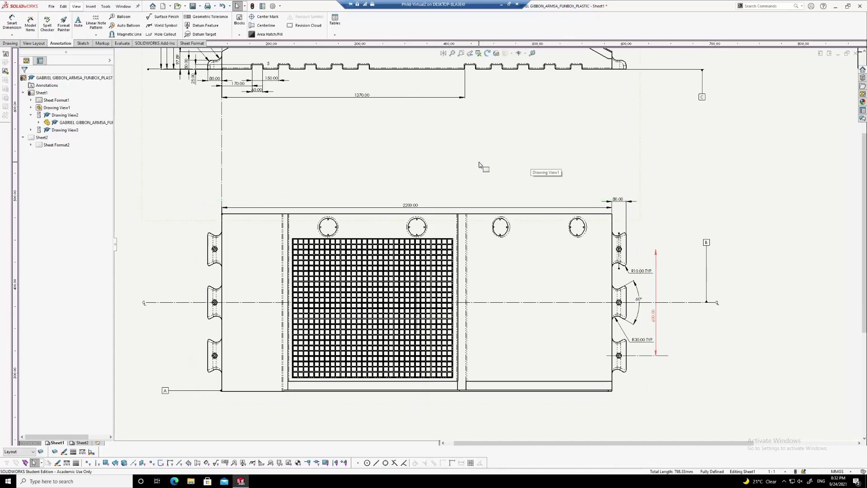
pyautogui.click(384, 162)
# In the lower view, sketch a horizontal line from outside the left lugs through the first round hole, ending before the second hole
pyautogui.moveTo(384, 163); pyautogui.dragTo(413, 163, button='right')
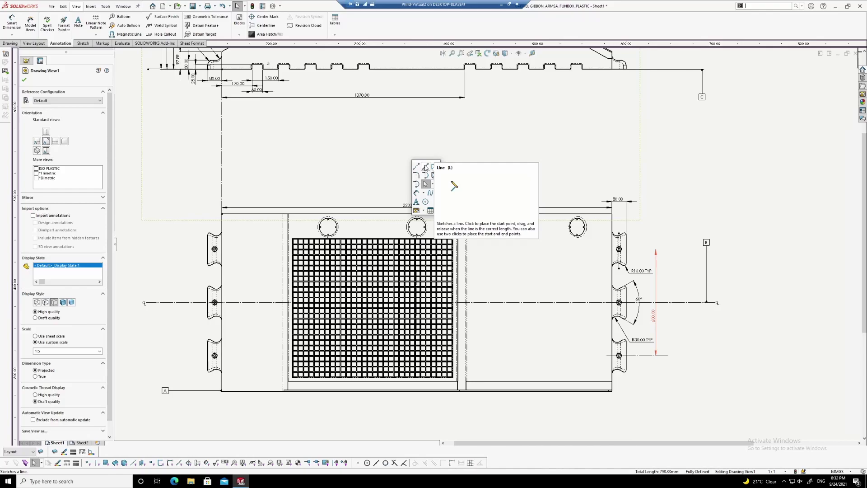
pyautogui.click(425, 169)
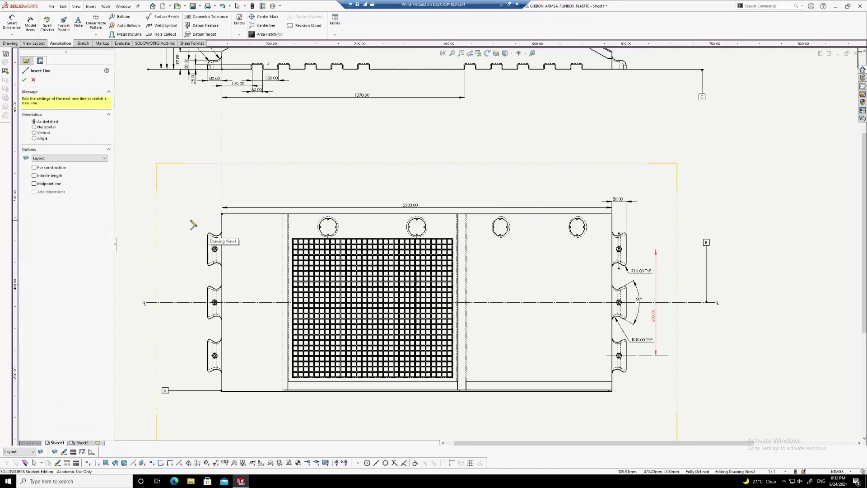
pyautogui.click(191, 223)
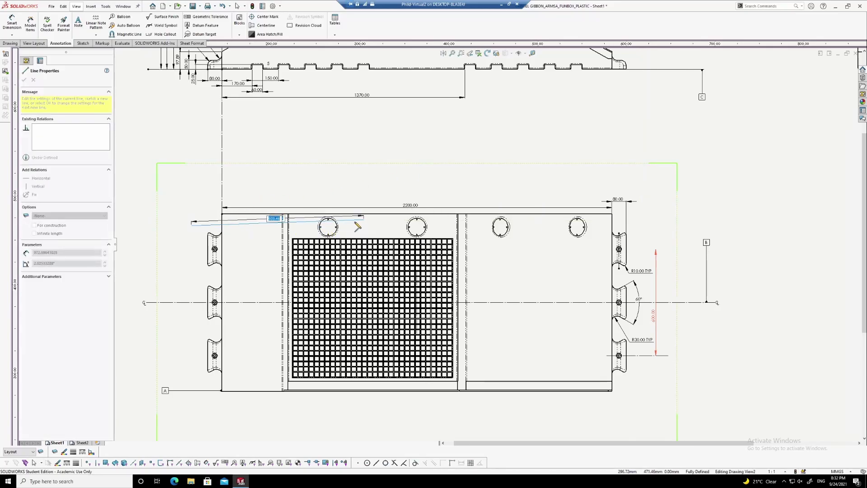
pyautogui.scroll(-2, 334, 222)
pyautogui.scroll(-2, 353, 231)
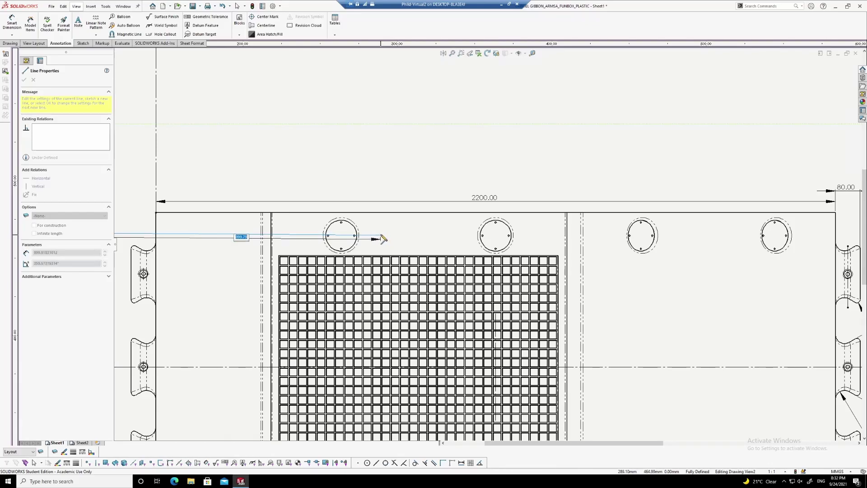
pyautogui.click(381, 235)
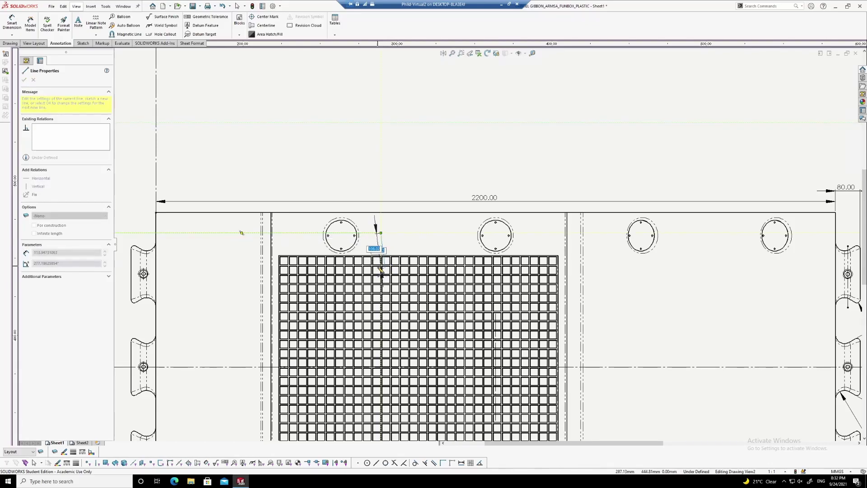
# Continue the line with a rectangular jog about 124 mm down into the grid, across, and back up to the hole level
pyautogui.scroll(-1, 377, 270)
pyautogui.scroll(-1, 388, 275)
pyautogui.click(388, 269)
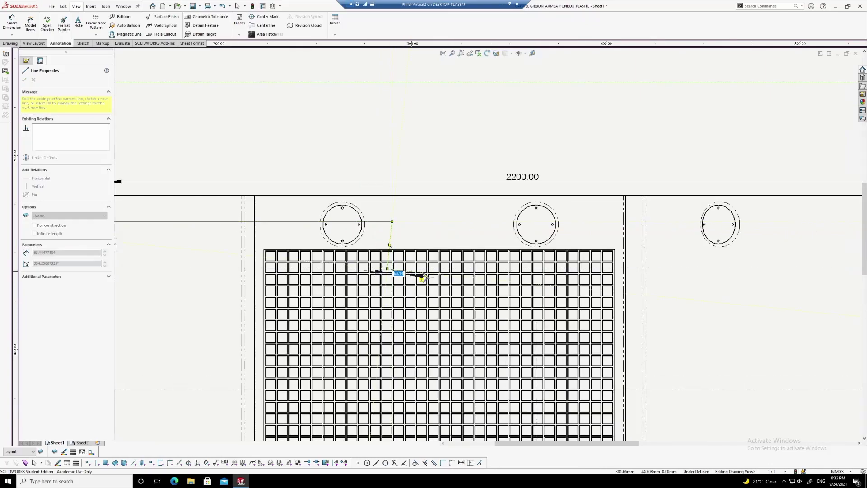
pyautogui.click(433, 269)
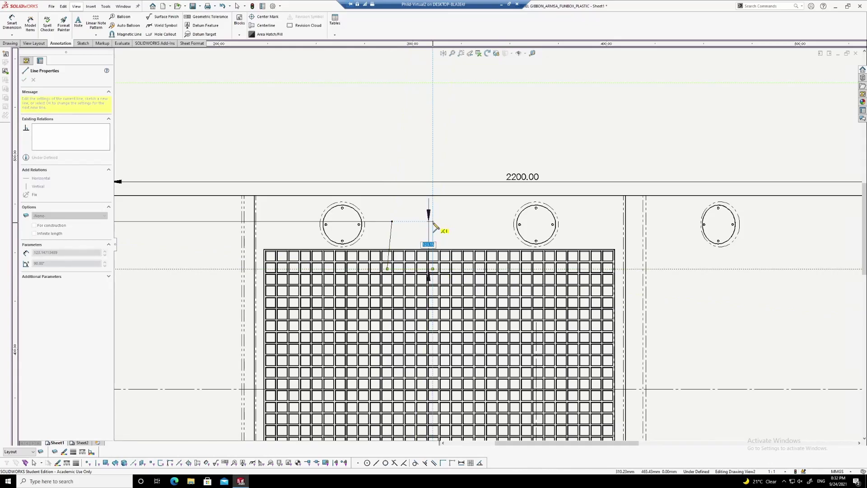
pyautogui.click(432, 222)
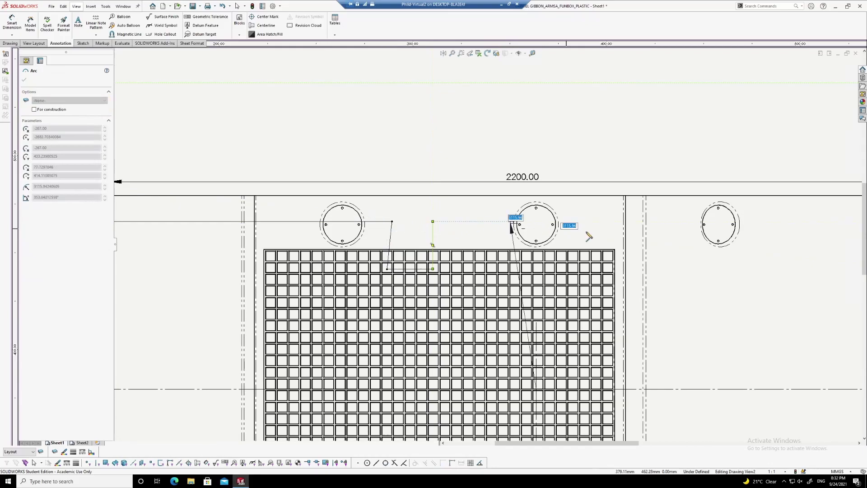
# Extend the stepped line horizontally through the remaining three round holes to just inside the body's right edge
pyautogui.scroll(3, 609, 230)
pyautogui.scroll(-1, 460, 239)
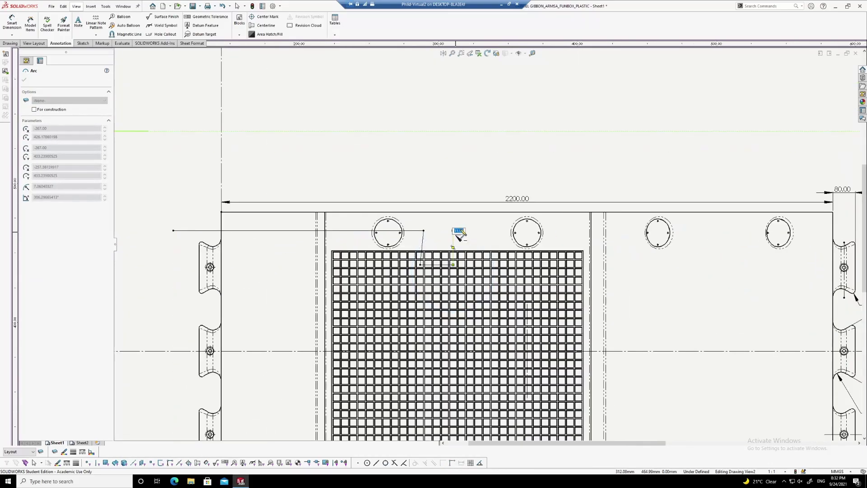
pyautogui.scroll(-1, 447, 227)
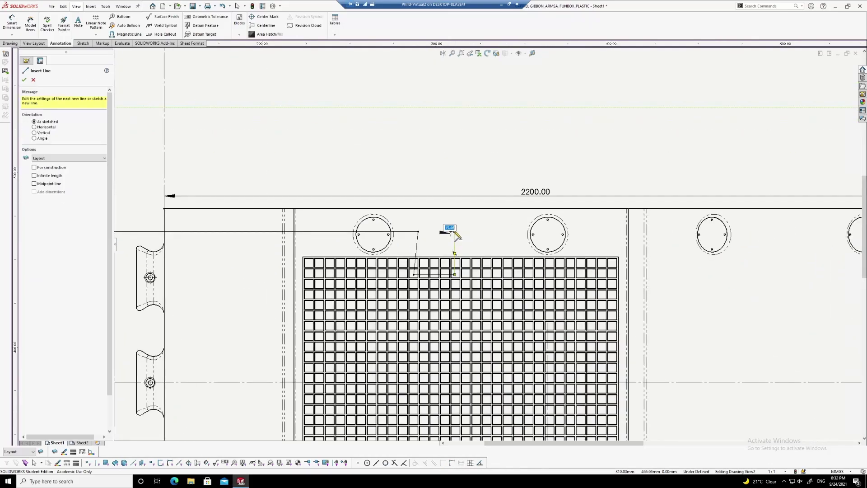
pyautogui.click(455, 233)
pyautogui.scroll(3, 460, 235)
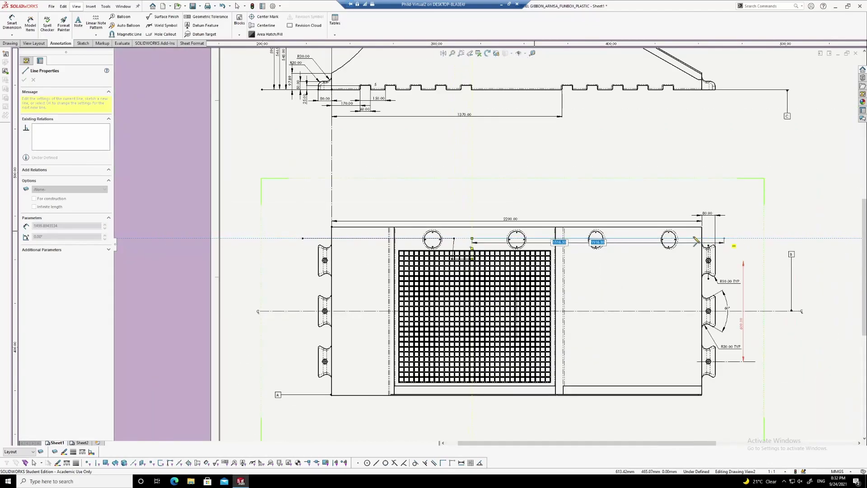
pyautogui.click(690, 239)
# Step the line down to the upper right lug's hole level and end it with a horizontal run about 466 mm long through the hole
pyautogui.scroll(-3, 698, 252)
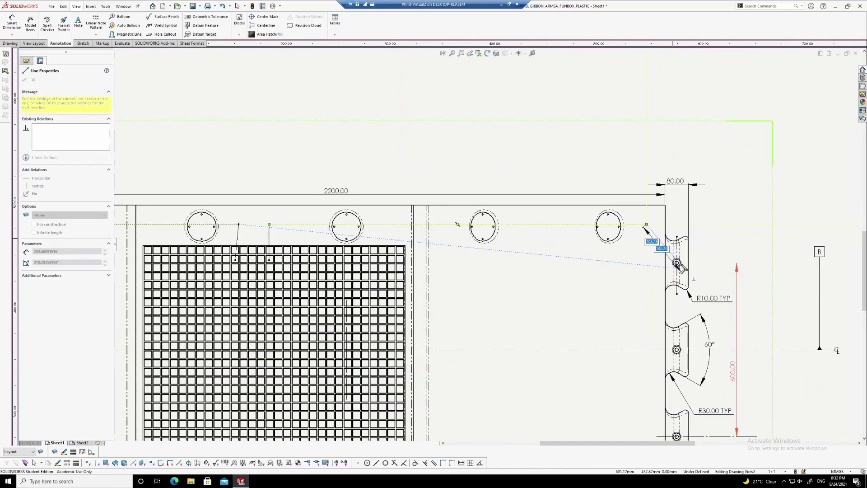
pyautogui.scroll(-2, 683, 269)
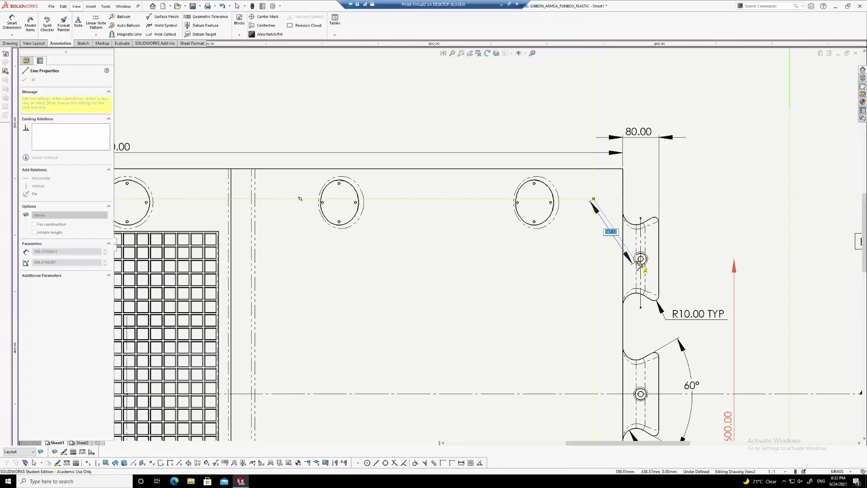
pyautogui.click(594, 260)
pyautogui.scroll(2, 722, 264)
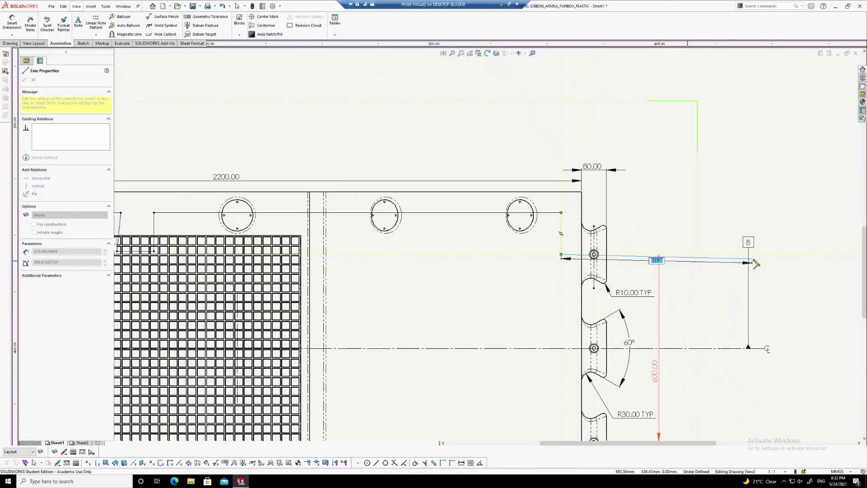
pyautogui.click(707, 254)
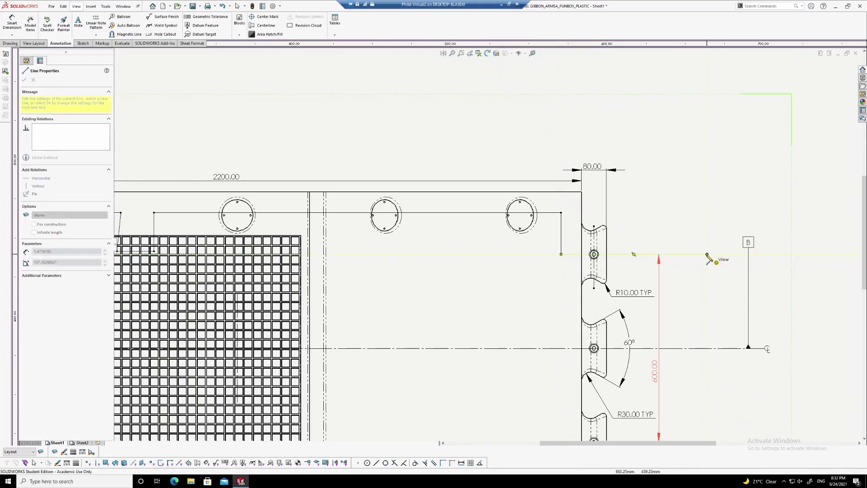
pyautogui.press('Escape')
# Delete the dangling 600 mm spacing dimension beside the right-hand lugs
pyautogui.scroll(-1, 753, 285)
pyautogui.click(648, 266)
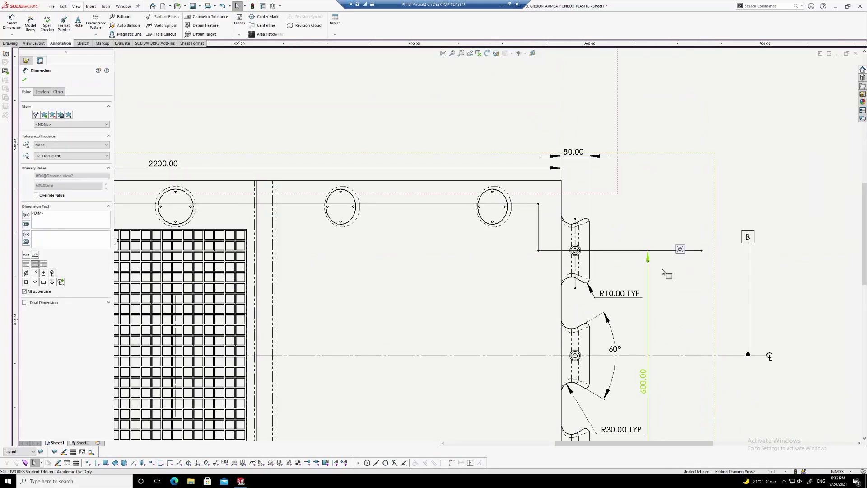
pyautogui.scroll(2, 661, 277)
pyautogui.scroll(-1, 645, 298)
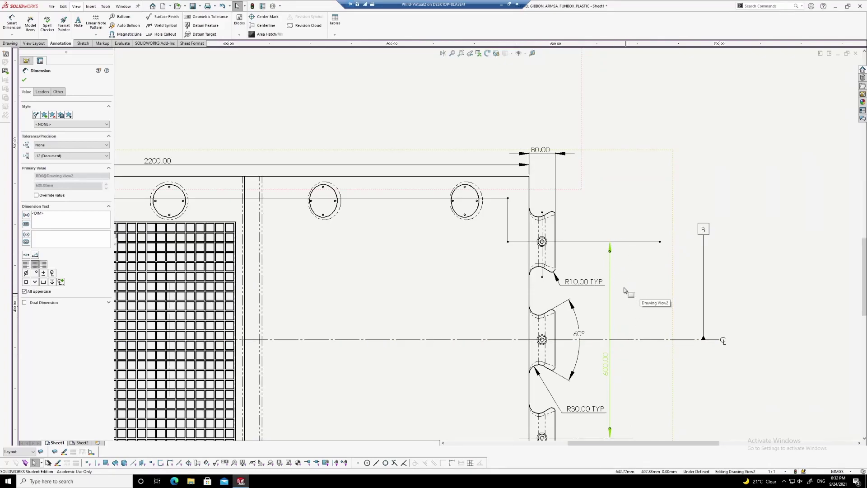
pyautogui.scroll(1, 625, 294)
pyautogui.press('Delete')
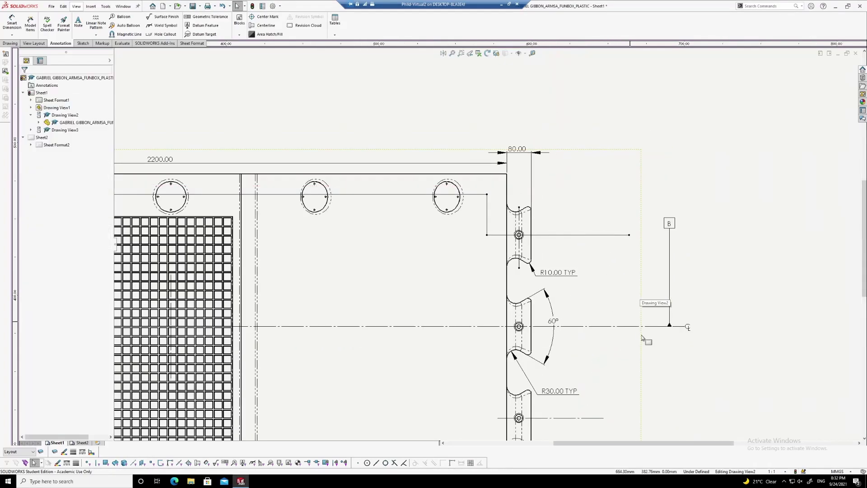
# Dimension the vertical distance from the stepped line at the upper right lug to the lower lug's centerline as a driven dimension
pyautogui.moveTo(740, 330)
pyautogui.mouseDown(button='right')
pyautogui.moveTo(768, 330)
pyautogui.moveTo(741, 291)
pyautogui.mouseUp(button='right')
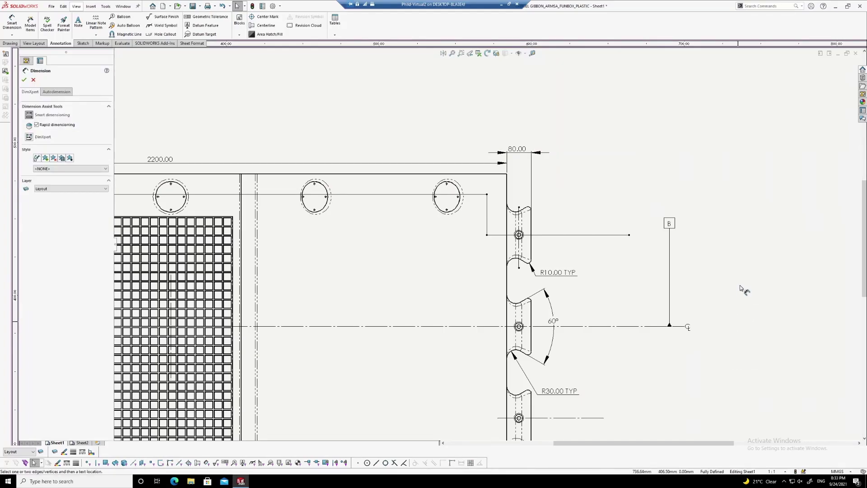
pyautogui.click(591, 417)
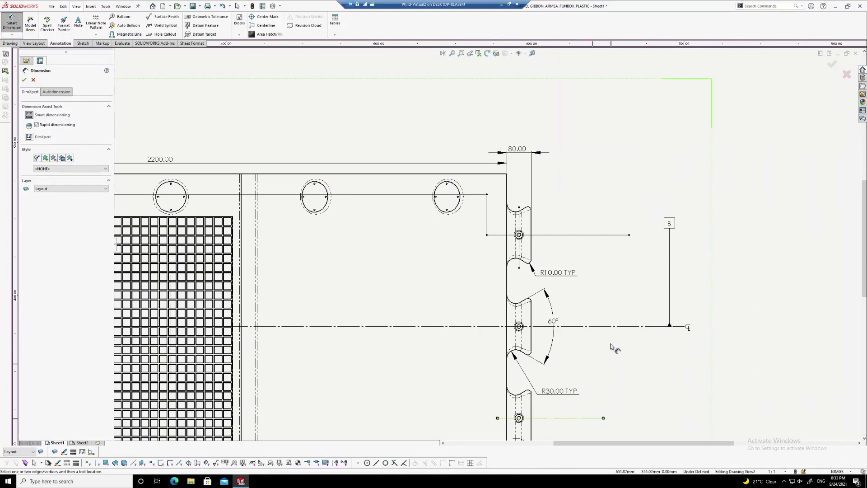
pyautogui.click(598, 235)
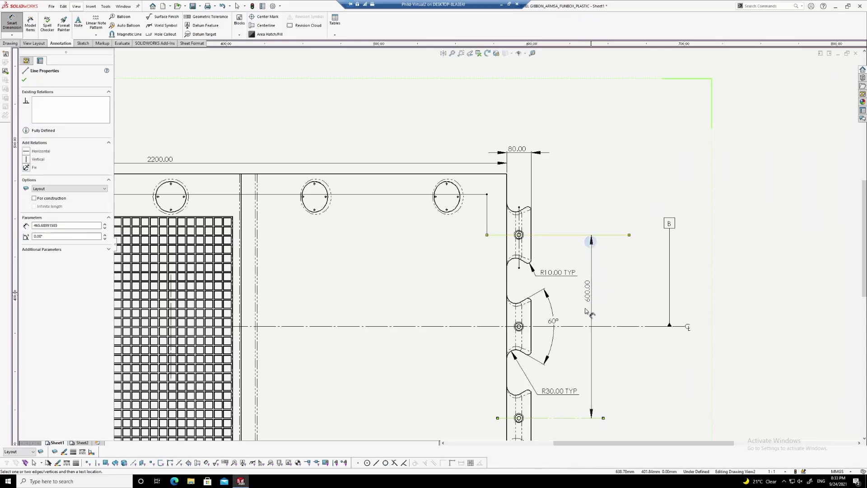
pyautogui.click(582, 345)
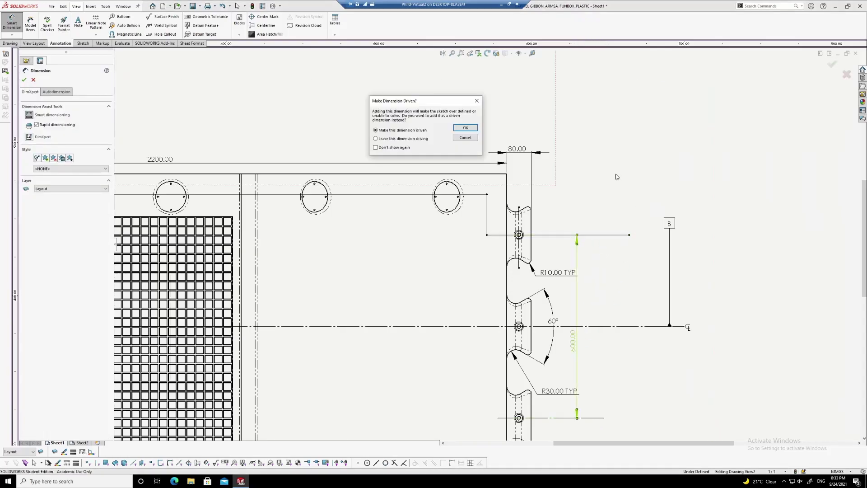
pyautogui.click(466, 128)
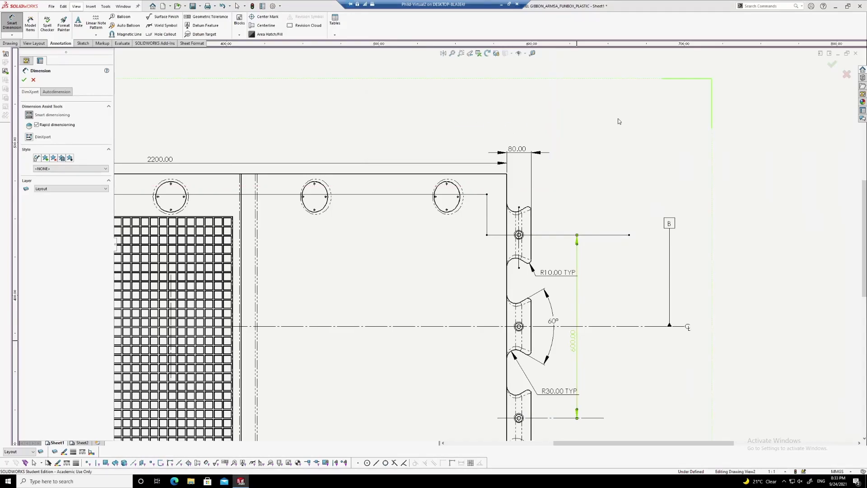
# Make the slanted first segment of the stepped line's jog into the grid vertical
pyautogui.scroll(2, 610, 142)
pyautogui.scroll(-5, 298, 211)
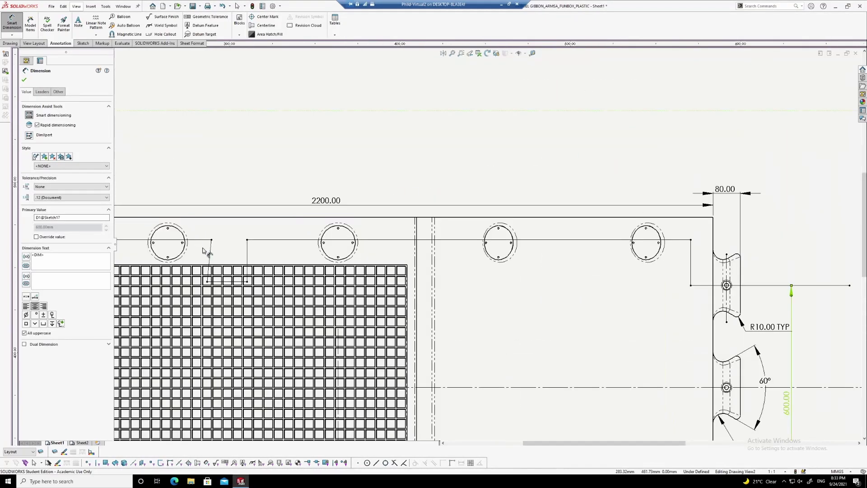
pyautogui.press('Escape')
pyautogui.click(211, 248)
pyautogui.scroll(2, 253, 189)
pyautogui.scroll(-1, 255, 189)
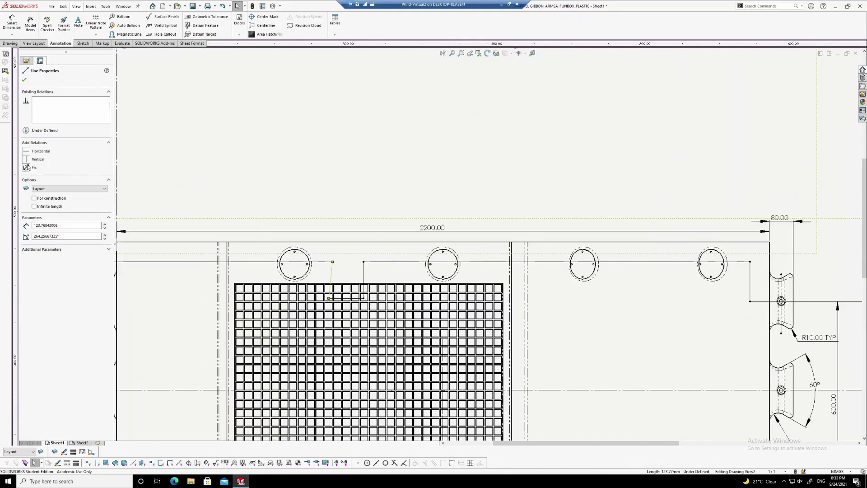
pyautogui.click(342, 197)
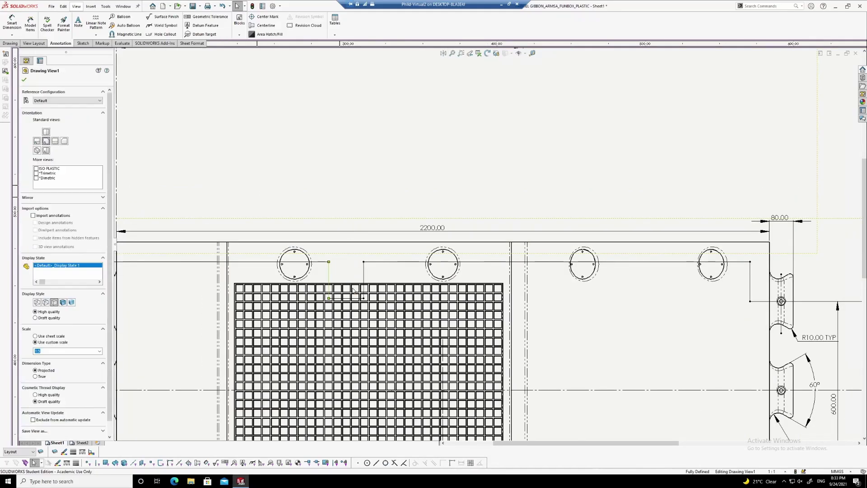
pyautogui.scroll(-2, 333, 251)
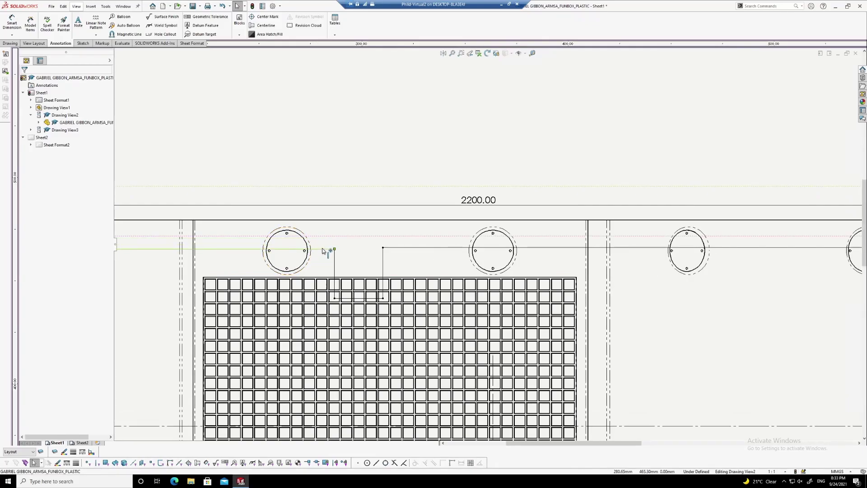
# Make the stepped line's two horizontal segments on either side of the jog into the grid collinear
pyautogui.click(334, 245)
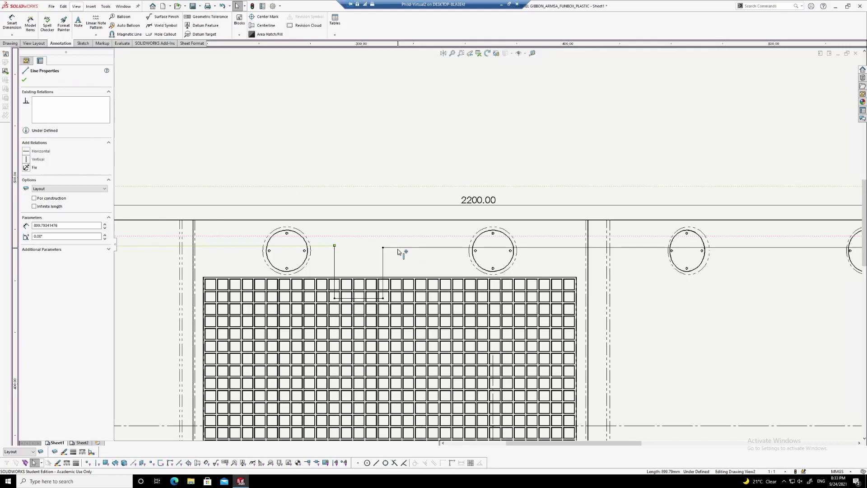
pyautogui.keyDown('ctrl'); pyautogui.click(399, 247); pyautogui.keyUp('ctrl')
pyautogui.click(28, 206)
pyautogui.click(326, 261)
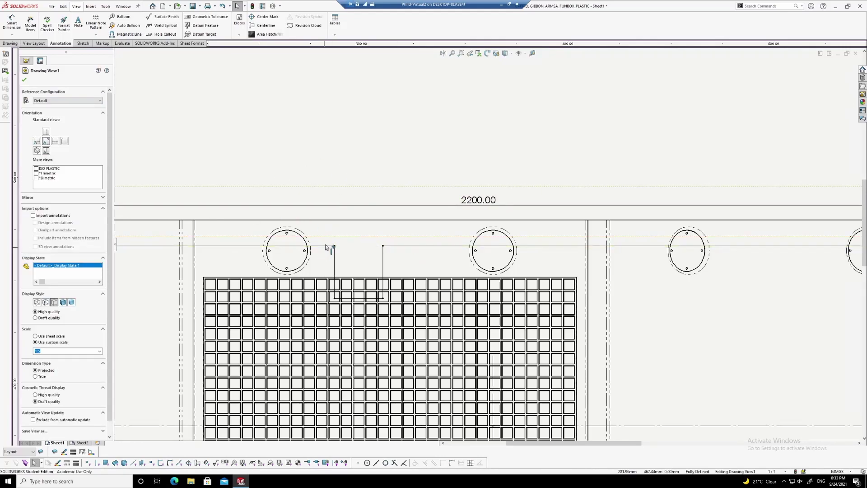
# Move the two collinear horizontal segments to the level of the round holes' centers, at Y 425.00
pyautogui.moveTo(326, 246); pyautogui.dragTo(325, 249)
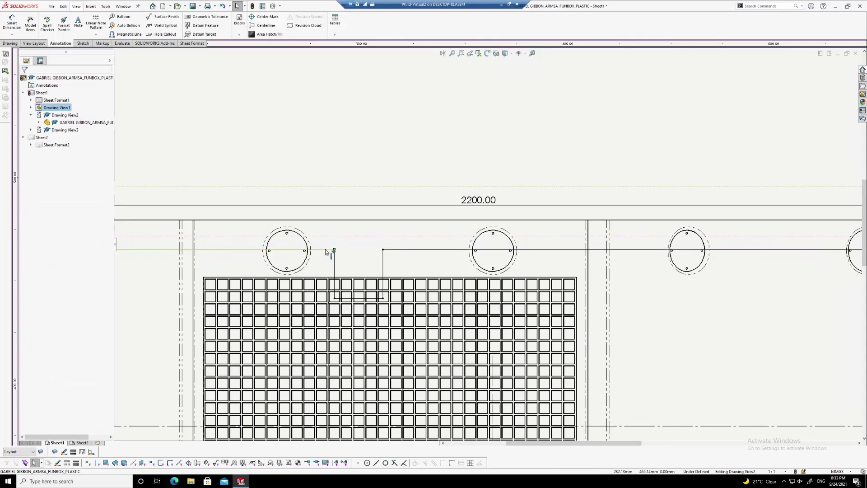
pyautogui.click(327, 249)
pyautogui.scroll(-3, 330, 249)
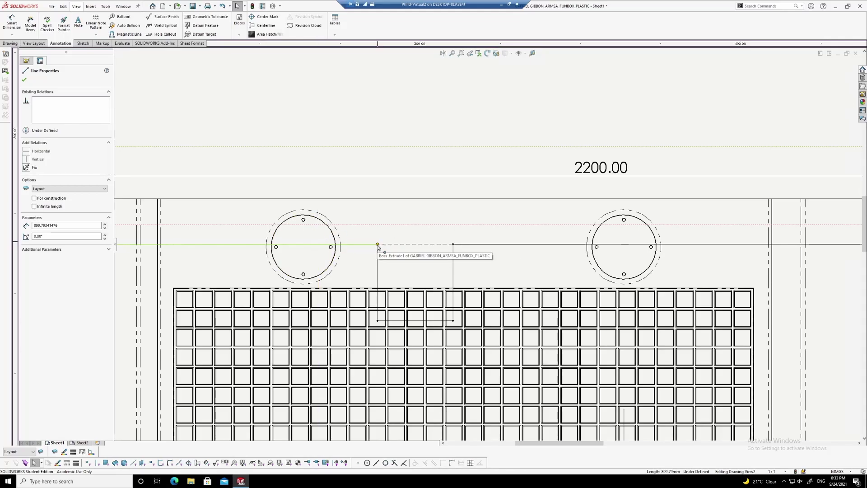
pyautogui.moveTo(377, 245)
pyautogui.mouseDown()
pyautogui.moveTo(341, 248)
pyautogui.moveTo(378, 247)
pyautogui.mouseUp()
pyautogui.press('Escape')
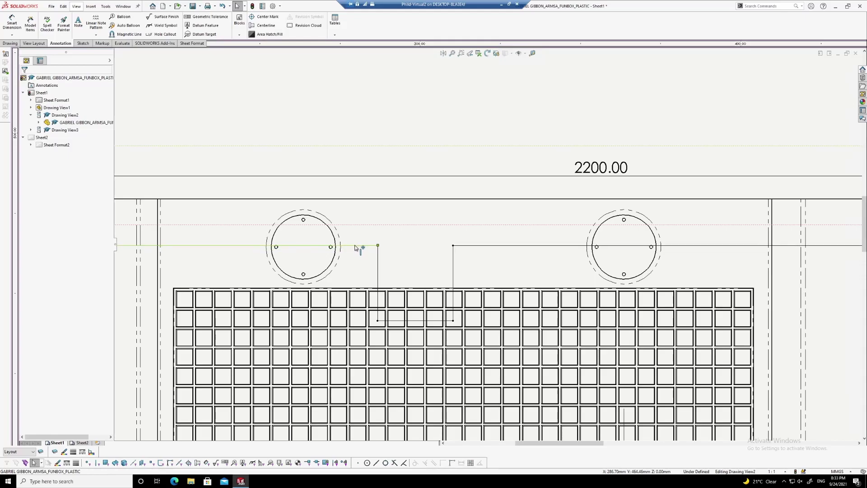
pyautogui.click(378, 247)
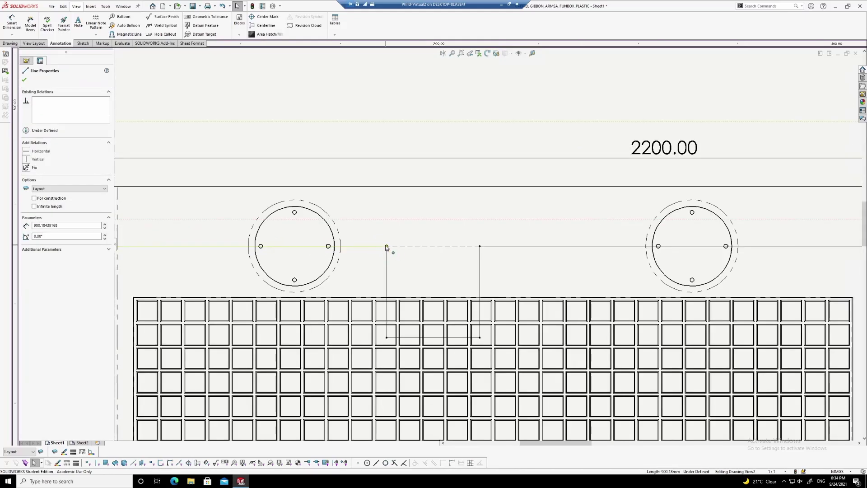
pyautogui.moveTo(386, 247)
pyautogui.mouseDown()
pyautogui.moveTo(342, 248)
pyautogui.moveTo(389, 248)
pyautogui.mouseUp()
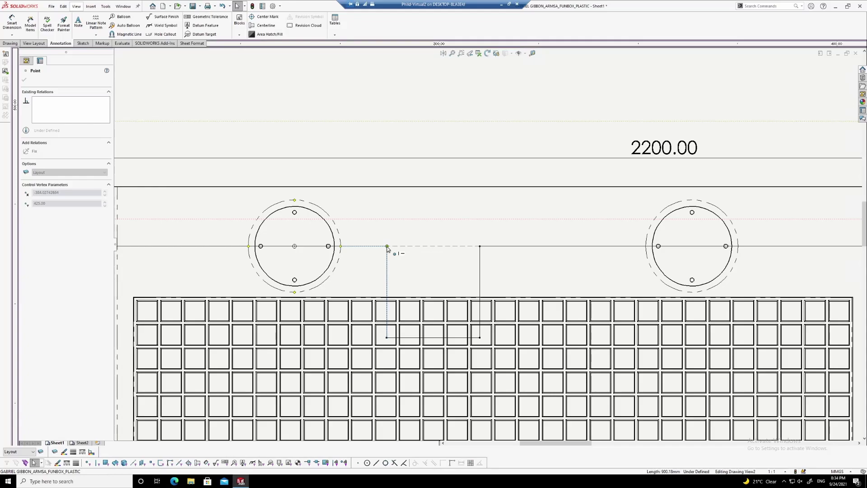
pyautogui.moveTo(387, 248); pyautogui.dragTo(387, 246)
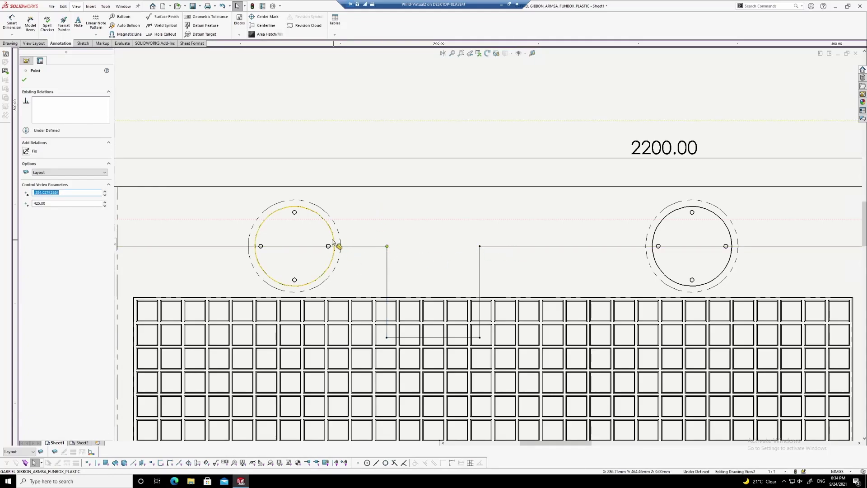
pyautogui.scroll(-2, 335, 247)
pyautogui.moveTo(418, 246)
pyautogui.mouseDown()
pyautogui.moveTo(300, 247)
pyautogui.moveTo(417, 246)
pyautogui.mouseUp()
pyautogui.scroll(10, 426, 221)
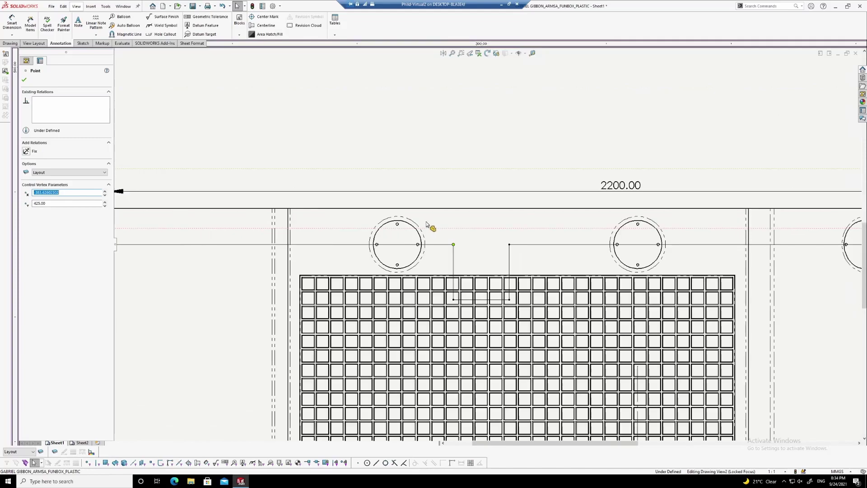
# Create a legacy foreshortened section view from the stepped line through the holes and the upper right lug
pyautogui.scroll(3, 519, 206)
pyautogui.scroll(-4, 689, 236)
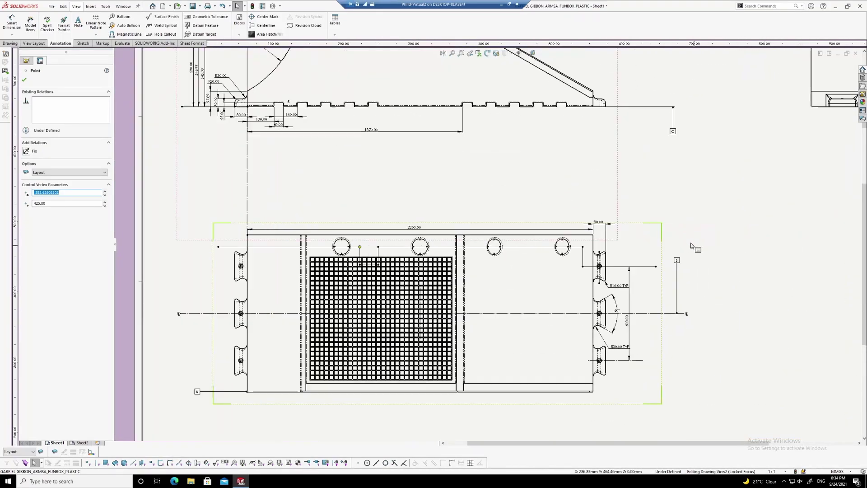
pyautogui.scroll(1, 488, 243)
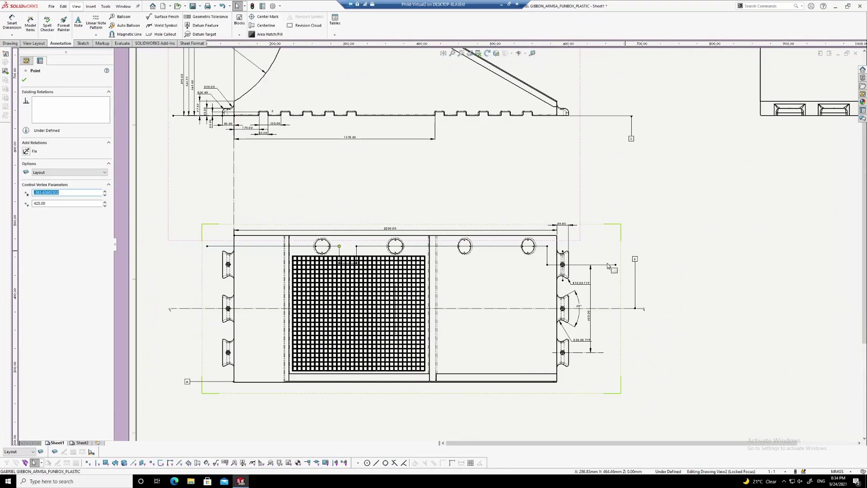
pyautogui.press('Escape')
pyautogui.click(583, 264)
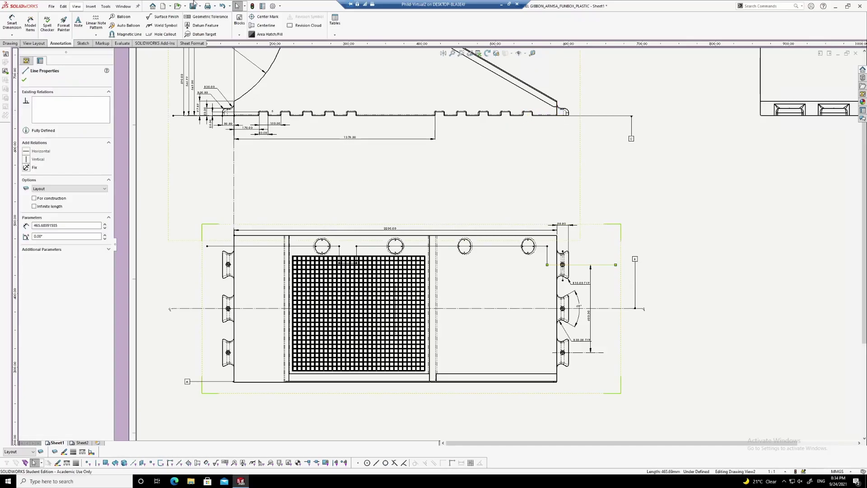
pyautogui.click(34, 43)
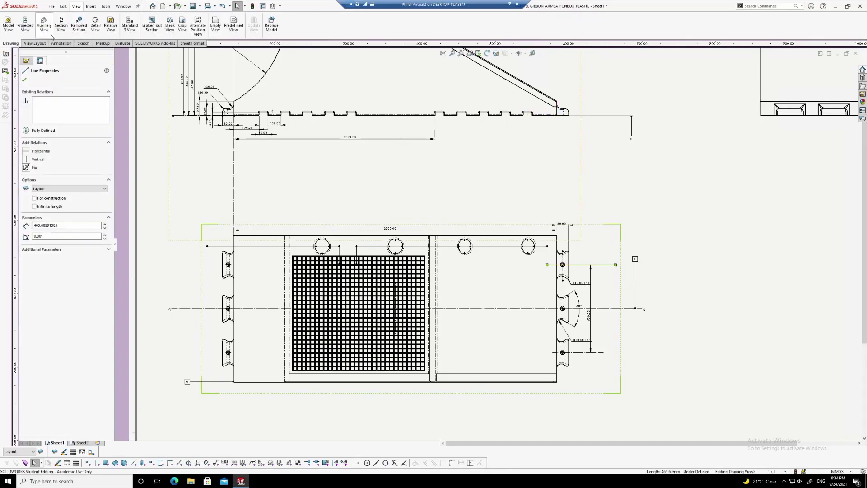
pyautogui.click(61, 28)
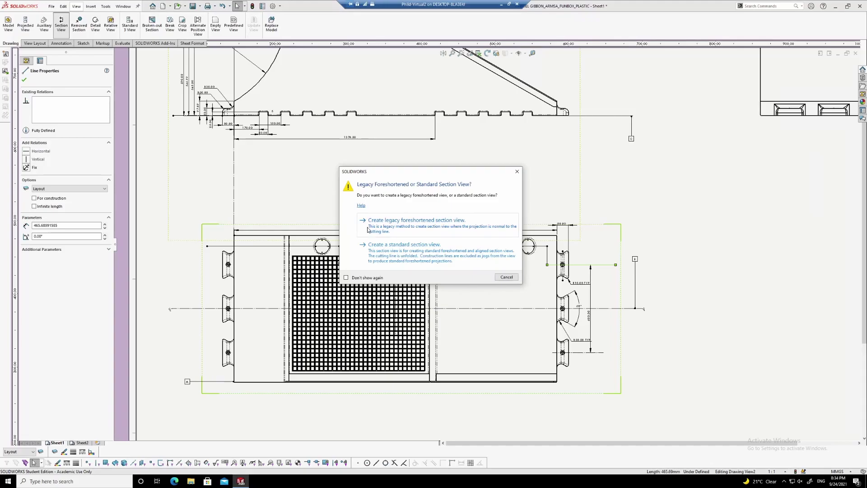
pyautogui.click(370, 225)
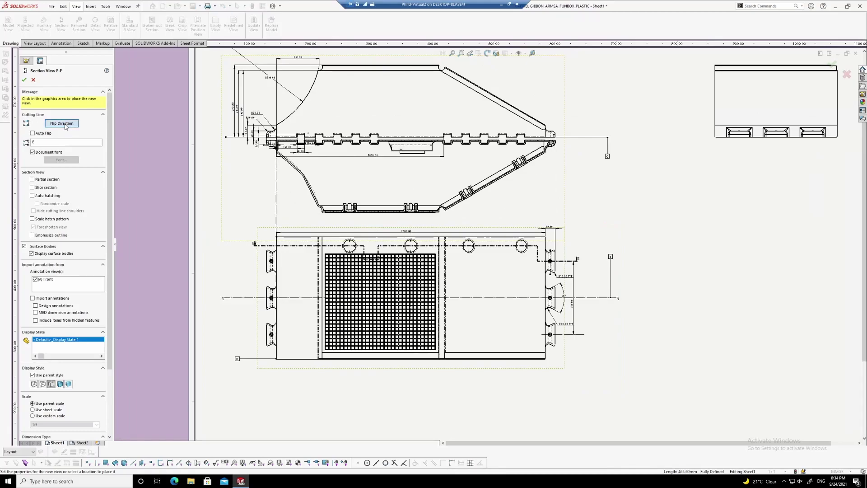
# Place the section view above the plan view as a slice section with its cutting direction flipped
pyautogui.click(64, 125)
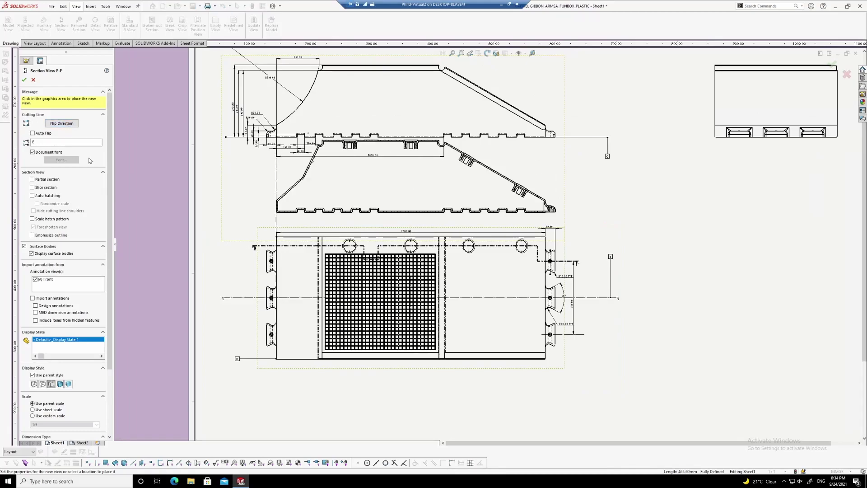
pyautogui.click(32, 188)
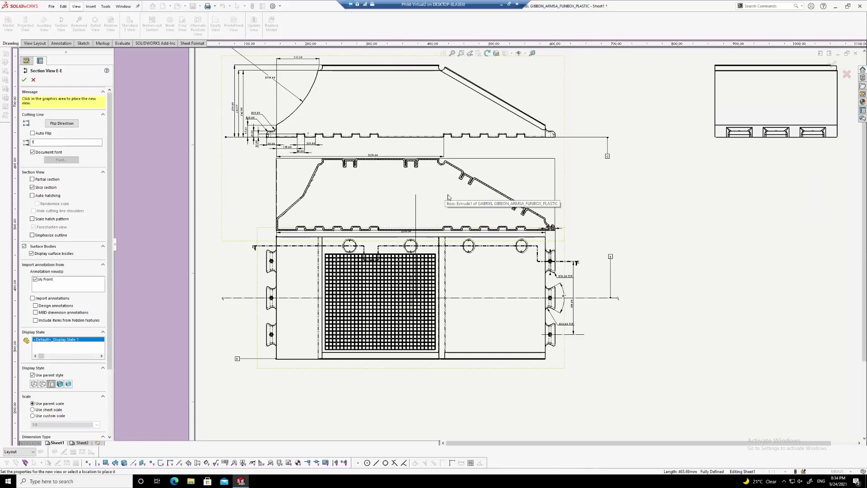
pyautogui.click(486, 197)
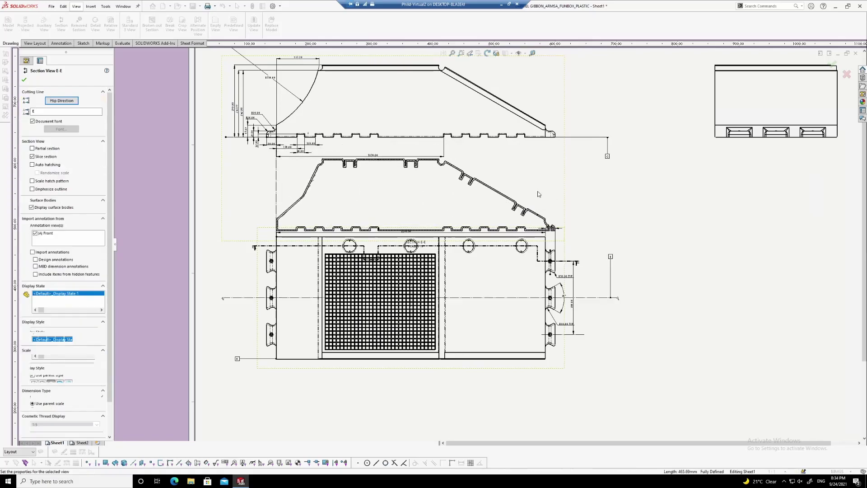
# Free section view E-E from its alignment and move it to the empty sheet area beside the plan view, above the title block
pyautogui.rightClick(566, 194)
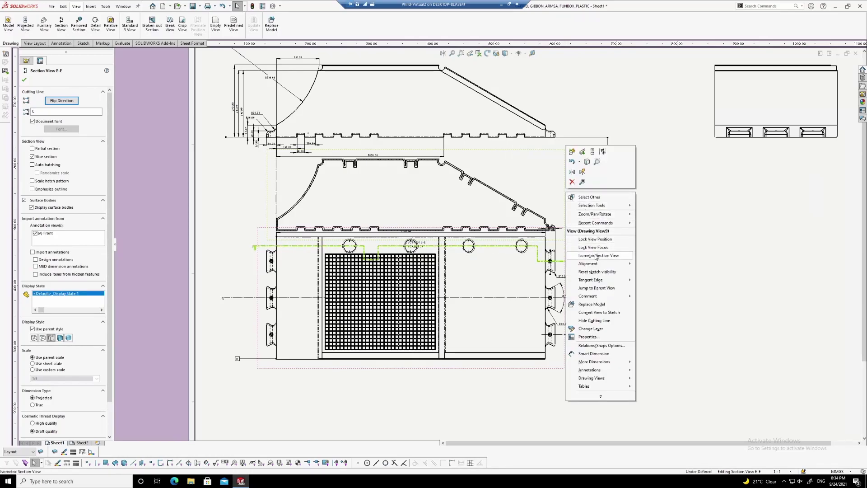
pyautogui.click(577, 196)
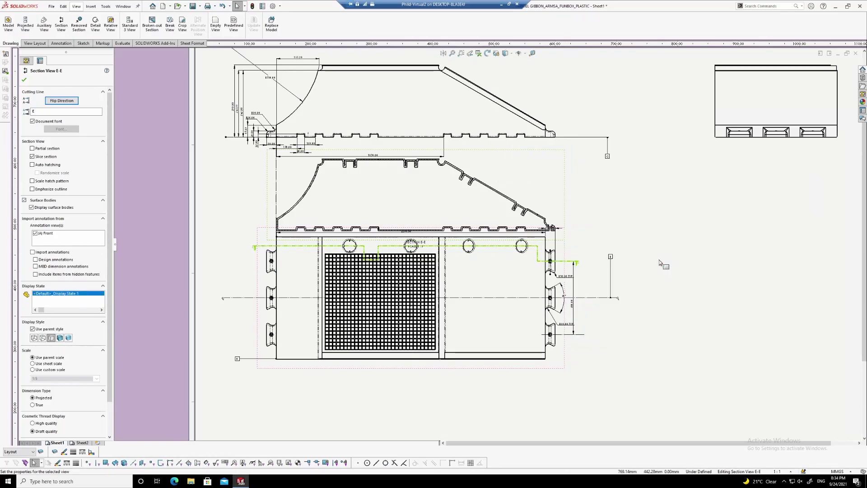
pyautogui.scroll(-2, 577, 196)
pyautogui.moveTo(577, 195); pyautogui.dragTo(811, 317)
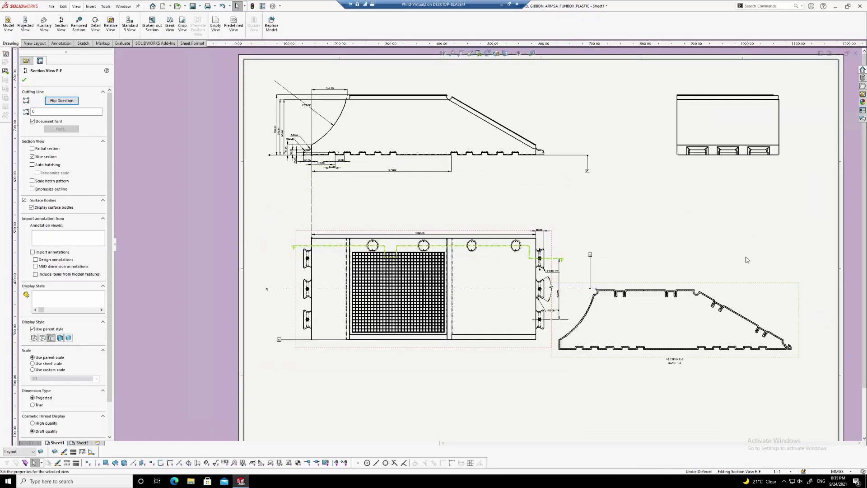
pyautogui.scroll(-2, 671, 241)
pyautogui.scroll(5, 517, 273)
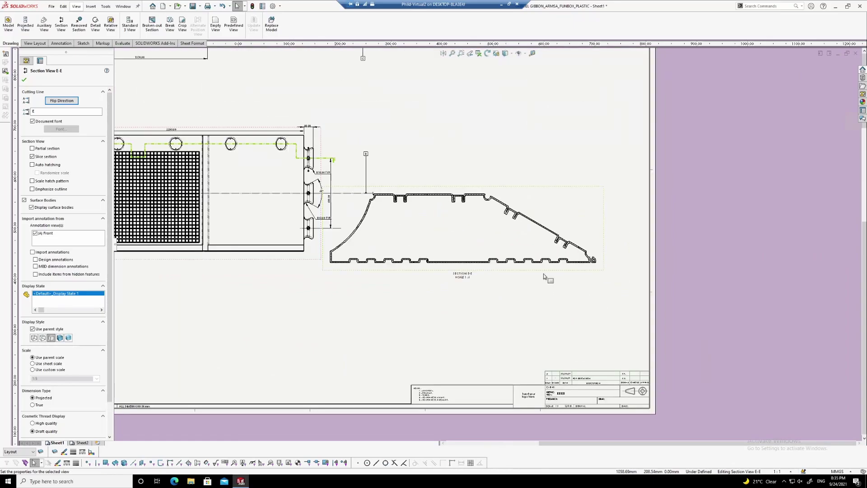
pyautogui.moveTo(515, 269); pyautogui.dragTo(558, 295)
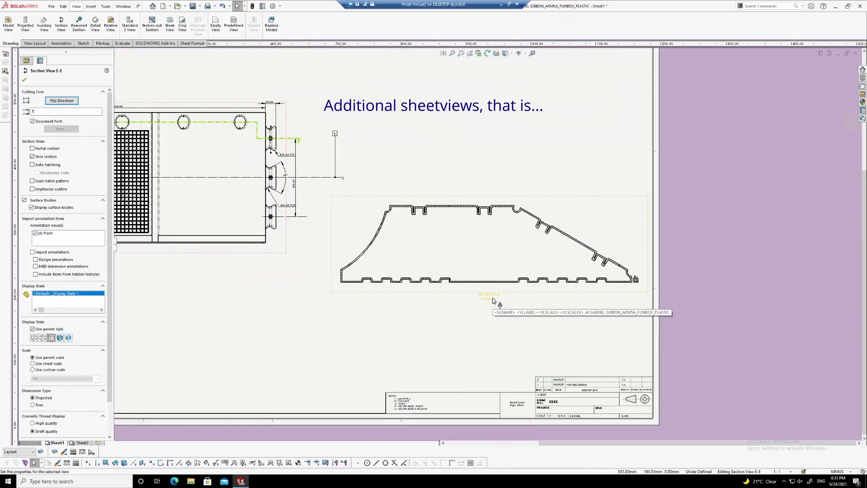
# Enter 1:2 as the scale in section E-E's label and set the view to that custom scale
pyautogui.click(493, 301)
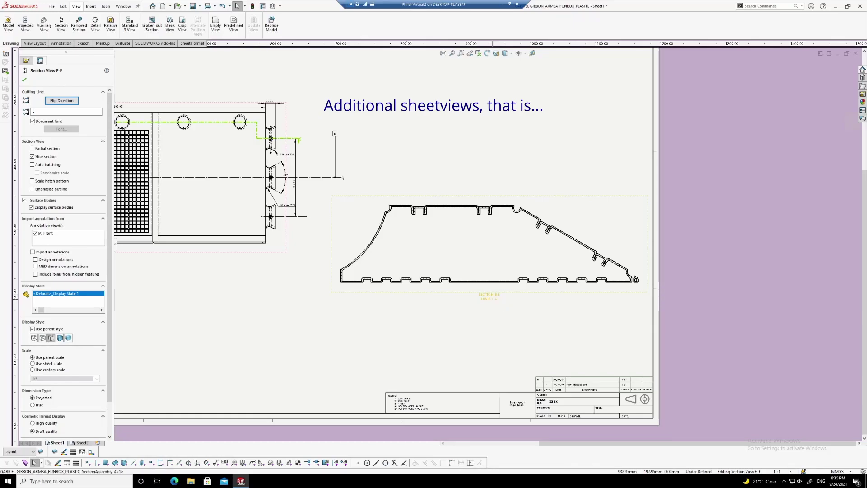
pyautogui.doubleClick(494, 300)
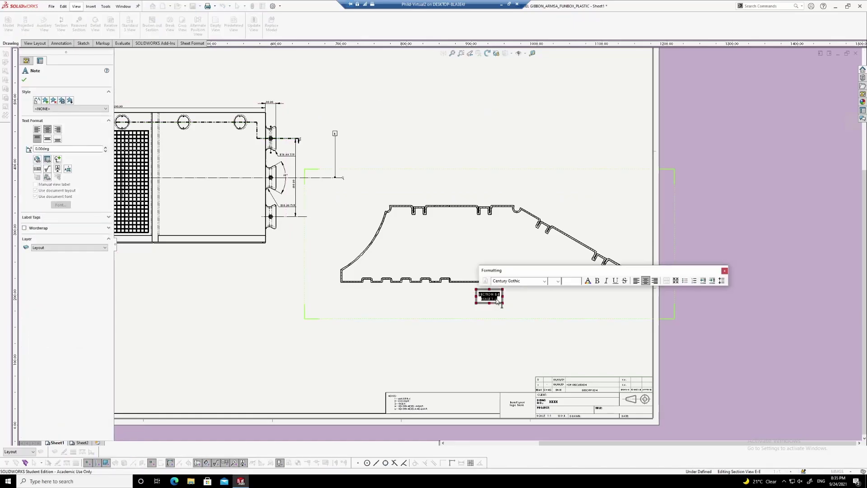
pyautogui.click(497, 301)
pyautogui.press('BackSpace')
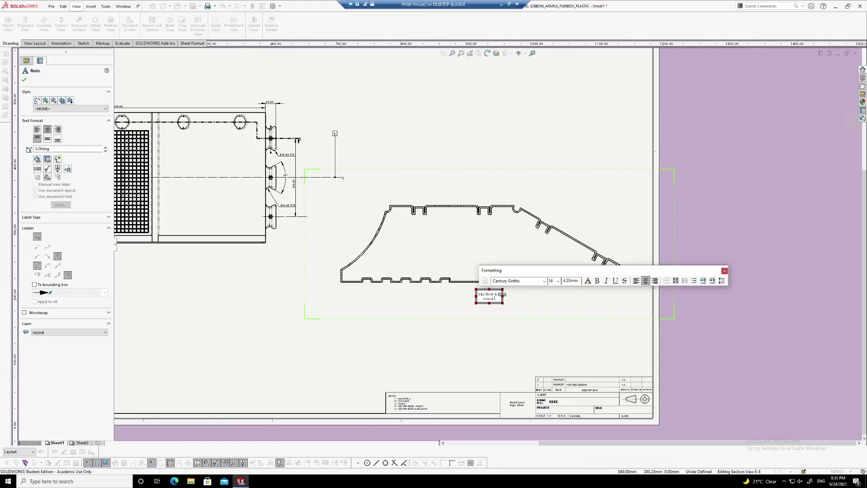
pyautogui.write('1:')
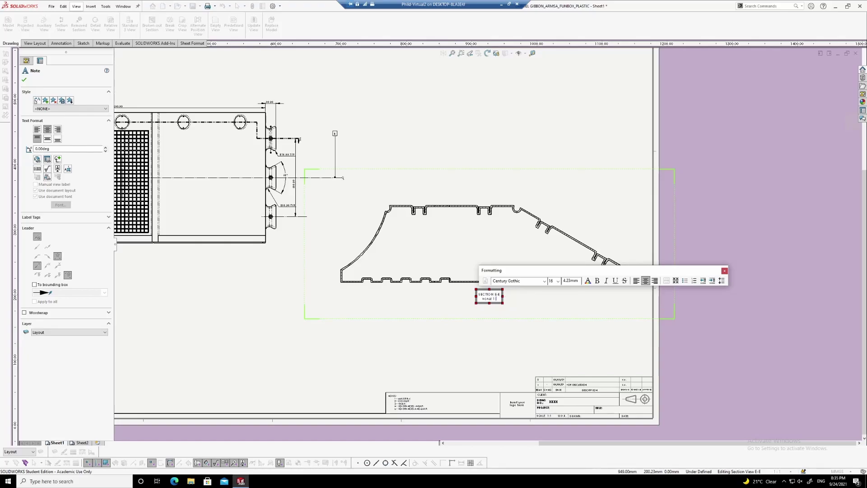
pyautogui.click(474, 329)
pyautogui.scroll(-3, 471, 314)
pyautogui.scroll(5, 459, 257)
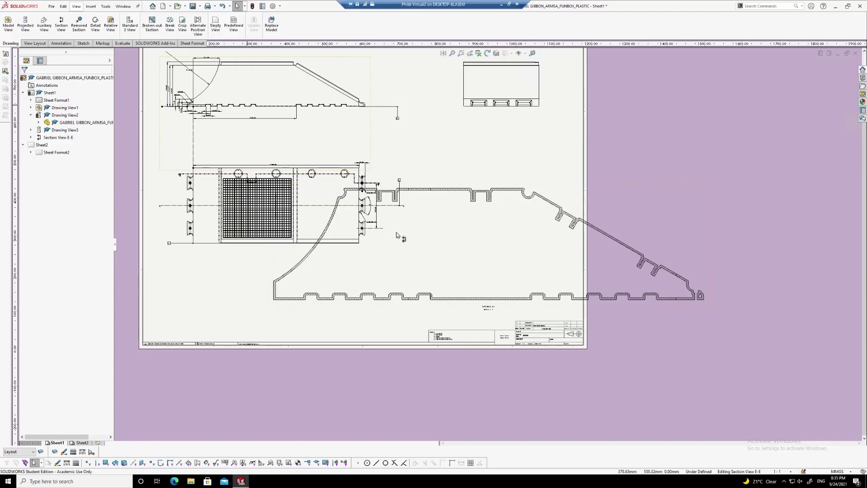
# Move section view E-E from Sheet1 to Sheet2
pyautogui.press('z')
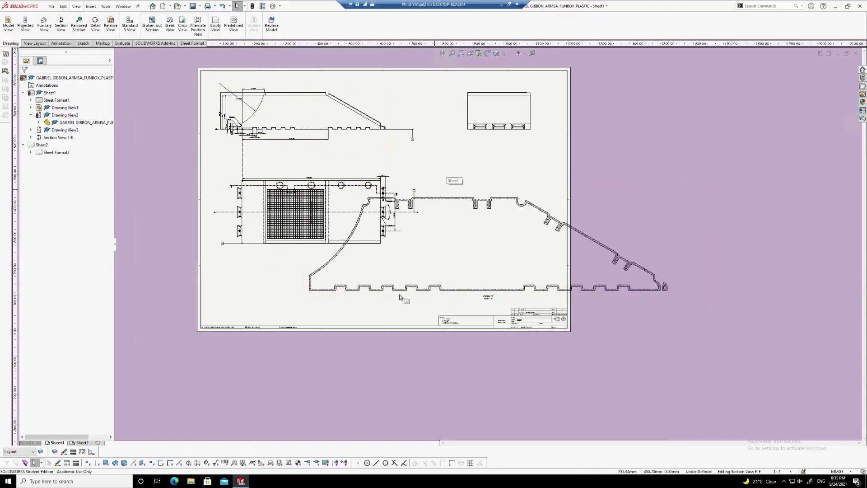
pyautogui.click(470, 297)
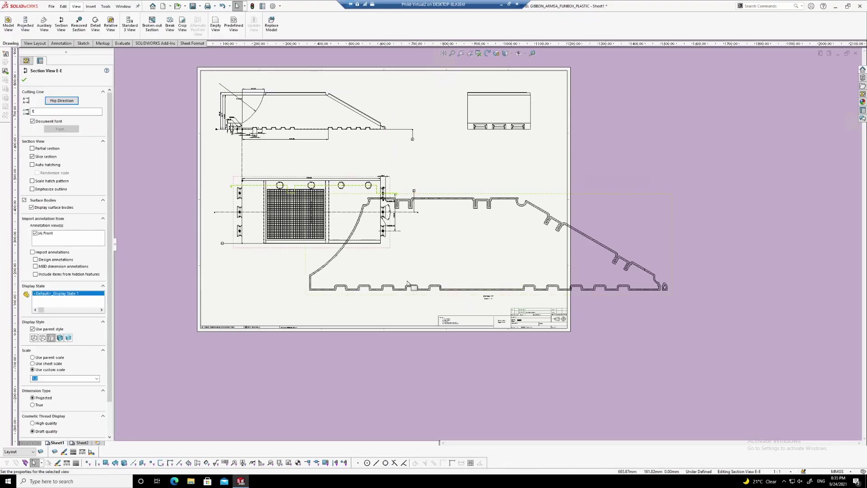
pyautogui.click(276, 356)
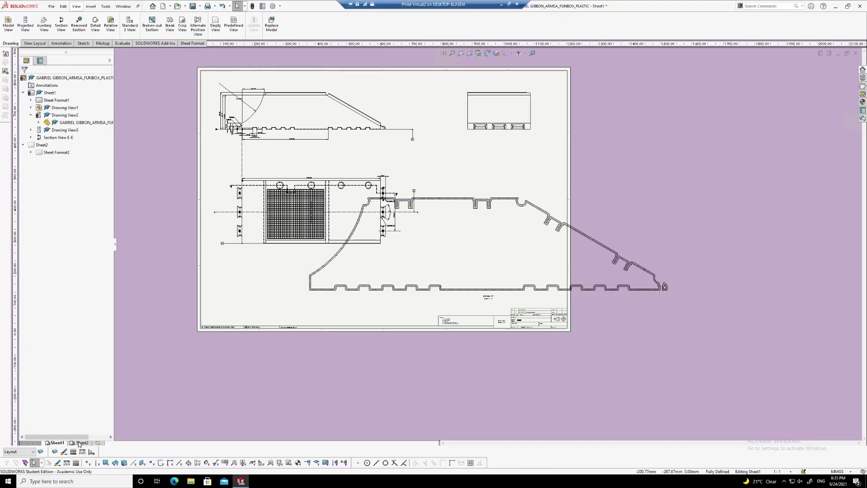
pyautogui.moveTo(80, 444)
pyautogui.moveTo(64, 140)
pyautogui.mouseDown()
pyautogui.moveTo(59, 153)
pyautogui.moveTo(55, 144)
pyautogui.mouseUp()
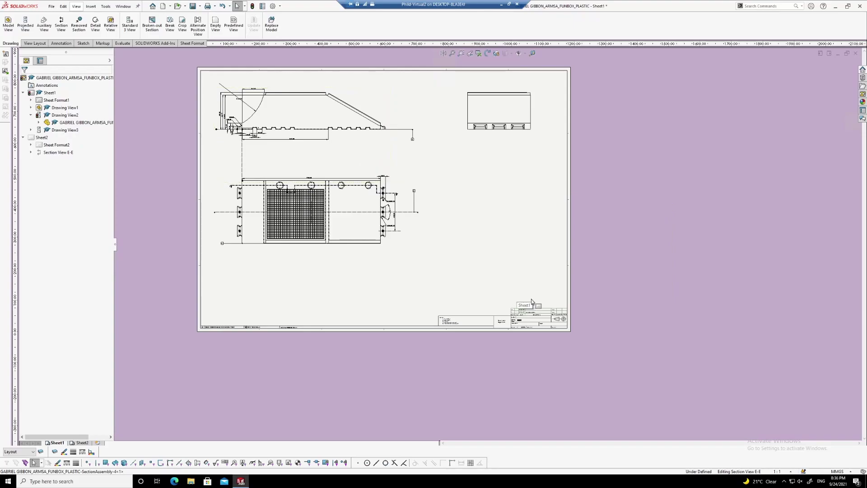
# Inspect the notes and title block on Sheet1, and open Sheet2
pyautogui.scroll(-5, 531, 336)
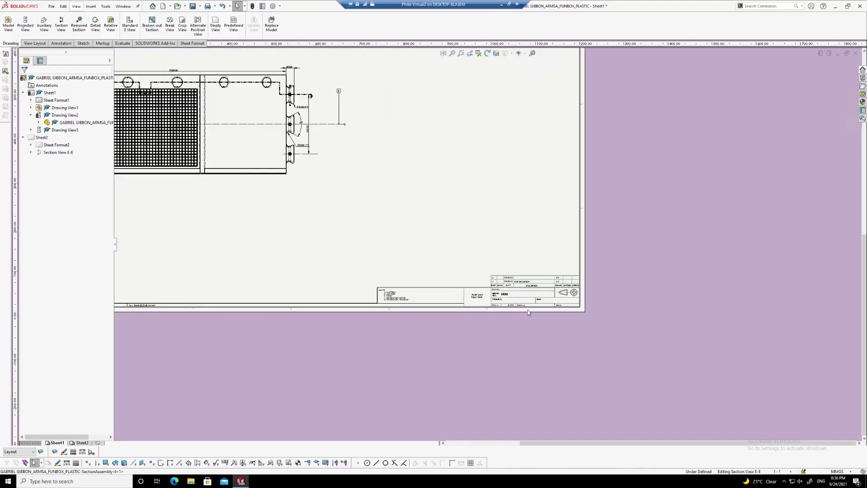
pyautogui.scroll(-3, 550, 285)
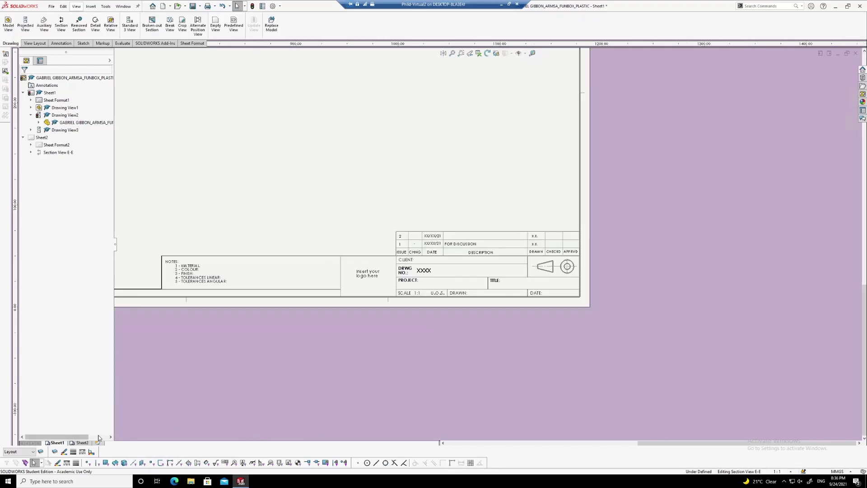
pyautogui.click(82, 443)
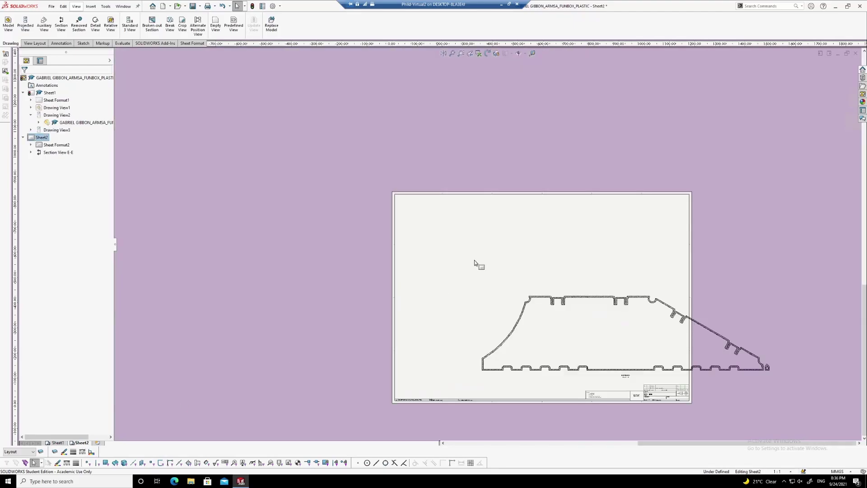
# Reposition section view E-E on Sheet2 so the whole profile sits within the sheet border
pyautogui.scroll(3, 520, 291)
pyautogui.scroll(-2, 587, 312)
pyautogui.moveTo(586, 309); pyautogui.dragTo(515, 259)
pyautogui.scroll(-3, 420, 195)
pyautogui.scroll(-1, 420, 195)
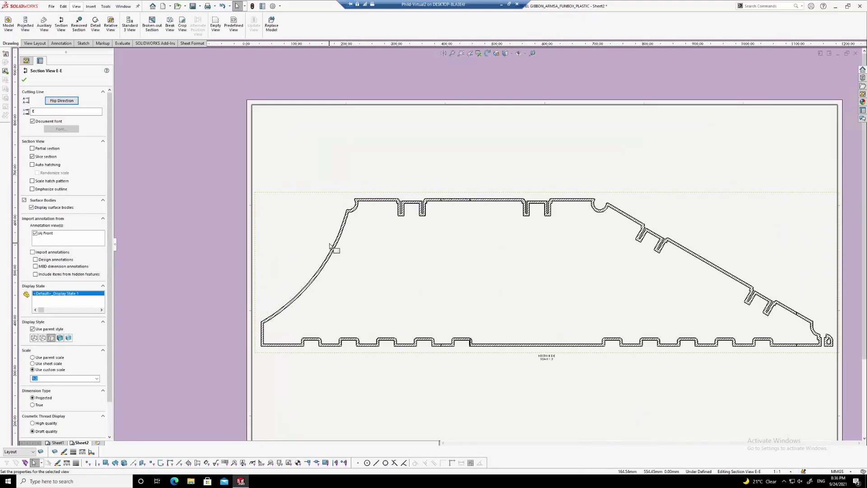
# Add a virtual sharp where the curved outer edge and the top outer edge of section E-E would intersect
pyautogui.scroll(-2, 469, 202)
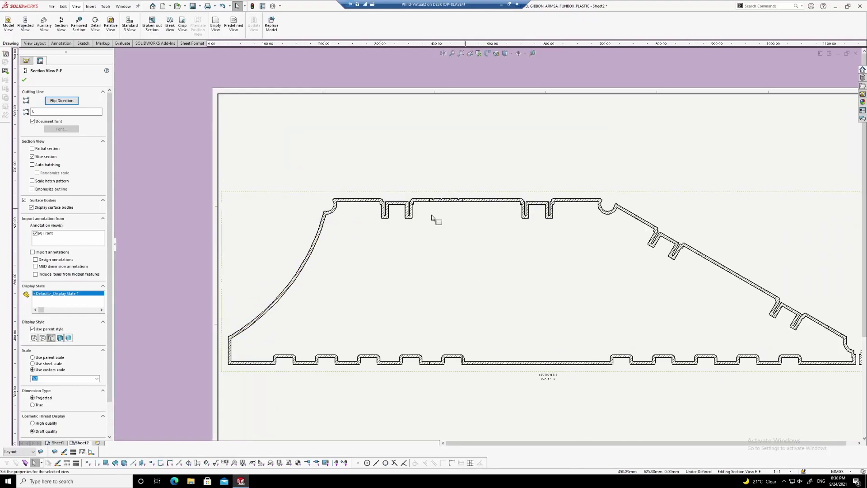
pyautogui.click(318, 226)
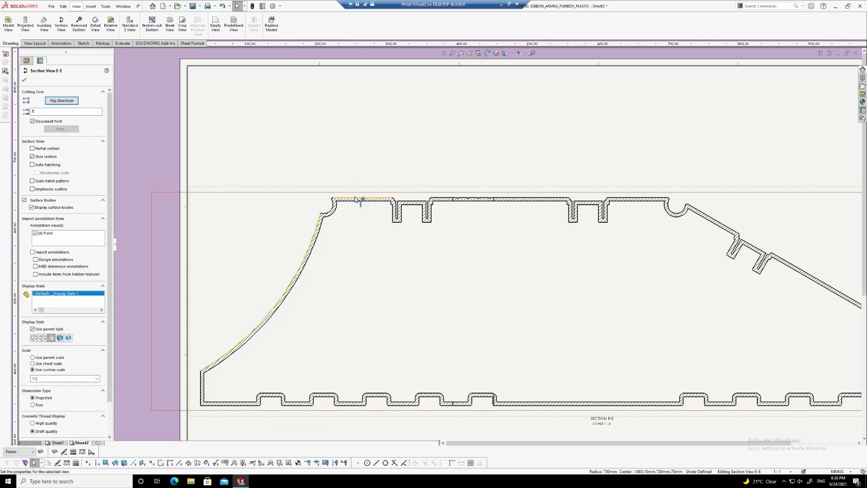
pyautogui.keyDown('ctrl'); pyautogui.click(355, 200); pyautogui.keyUp('ctrl')
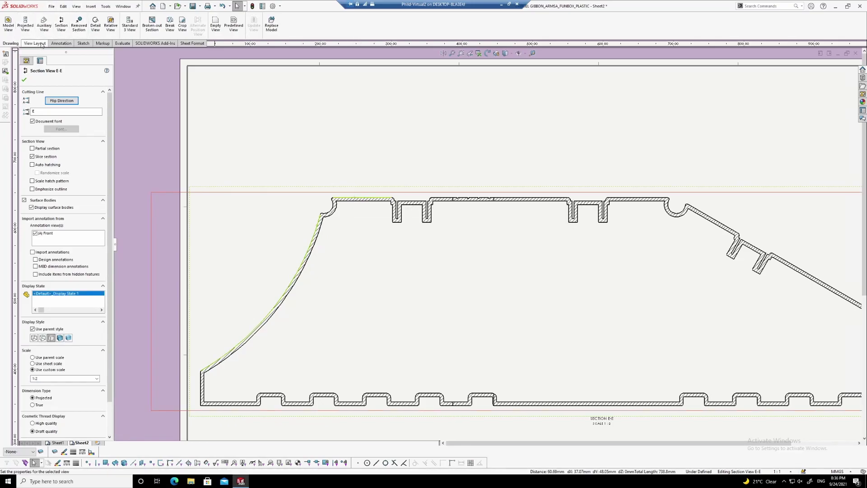
pyautogui.click(83, 43)
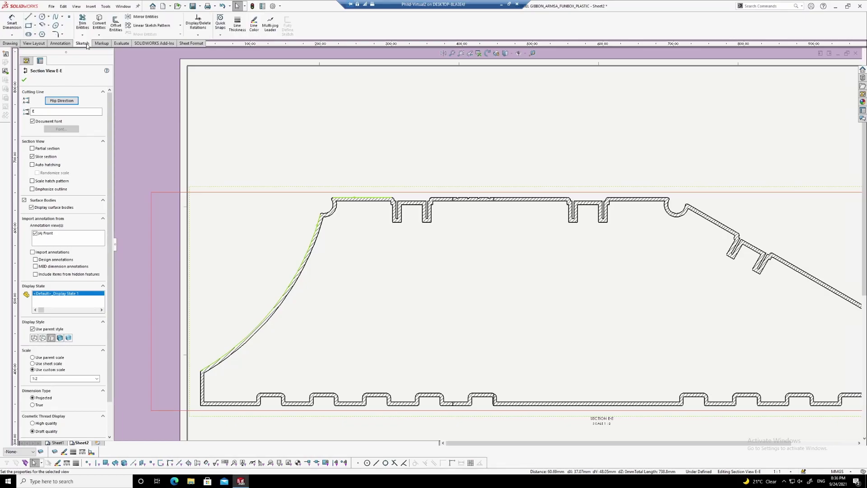
pyautogui.click(69, 17)
pyautogui.scroll(-1, 340, 207)
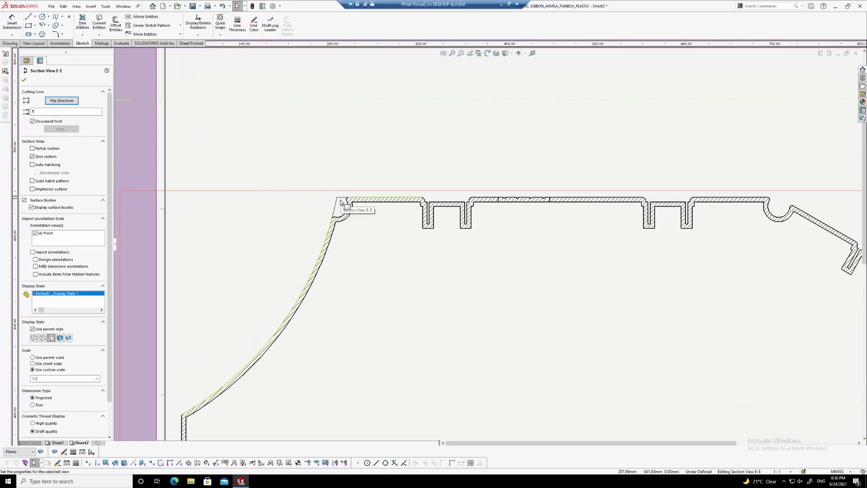
# Add a virtual sharp at the intersection of the top edge and the sloped edge, above the round groove
pyautogui.scroll(3, 341, 201)
pyautogui.scroll(-2, 716, 228)
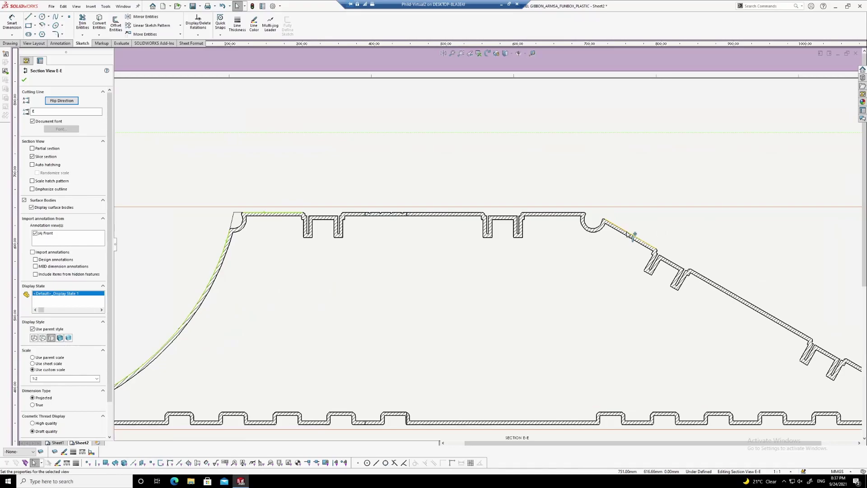
pyautogui.click(626, 232)
pyautogui.keyDown('ctrl'); pyautogui.click(580, 213); pyautogui.keyUp('ctrl')
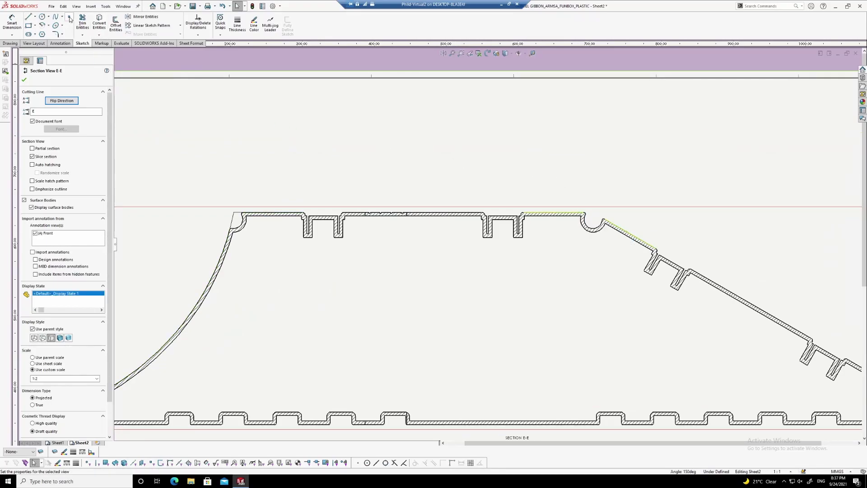
# Add a virtual sharp where the lower end of the sloped edge meets the short vertical end edge, and deselect the view
pyautogui.scroll(4, 622, 219)
pyautogui.scroll(-4, 677, 292)
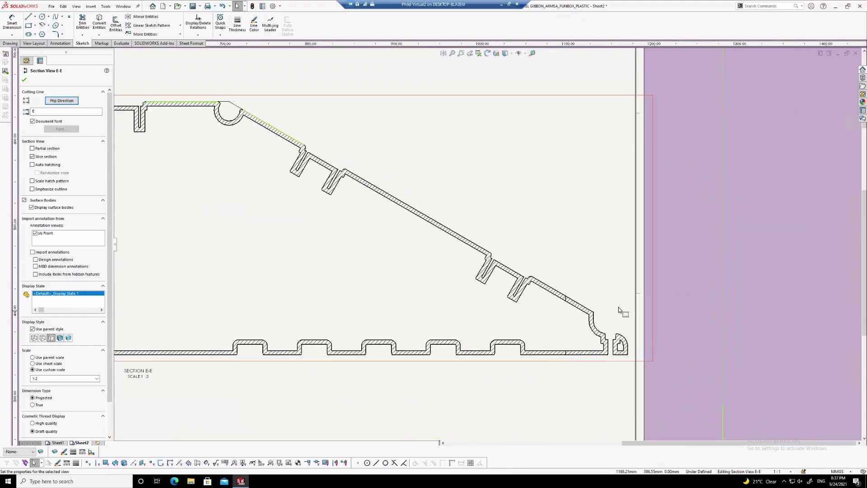
pyautogui.scroll(-1, 622, 312)
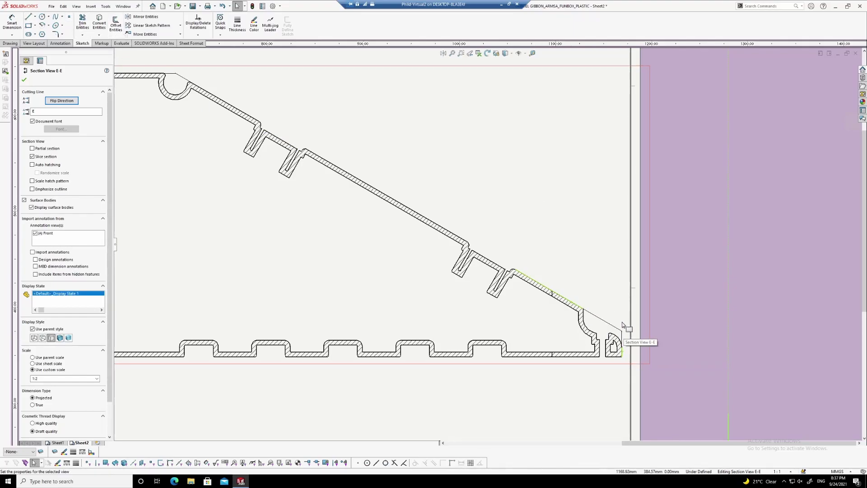
pyautogui.scroll(6, 614, 316)
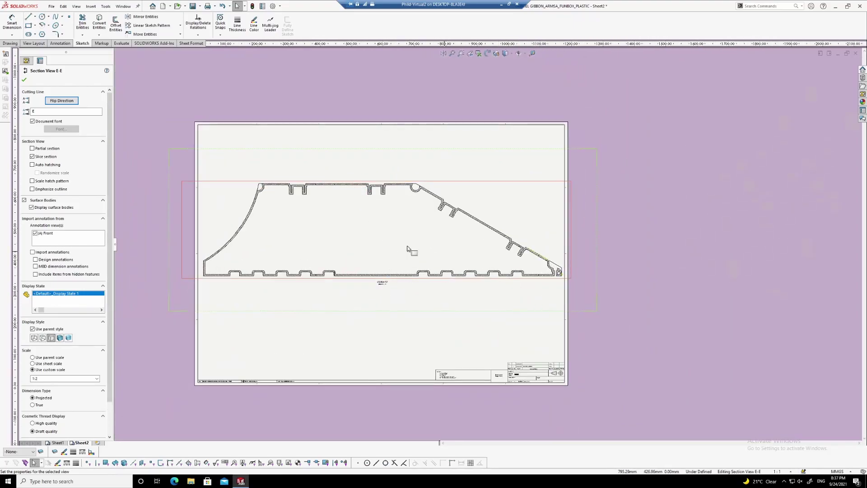
pyautogui.press('Escape')
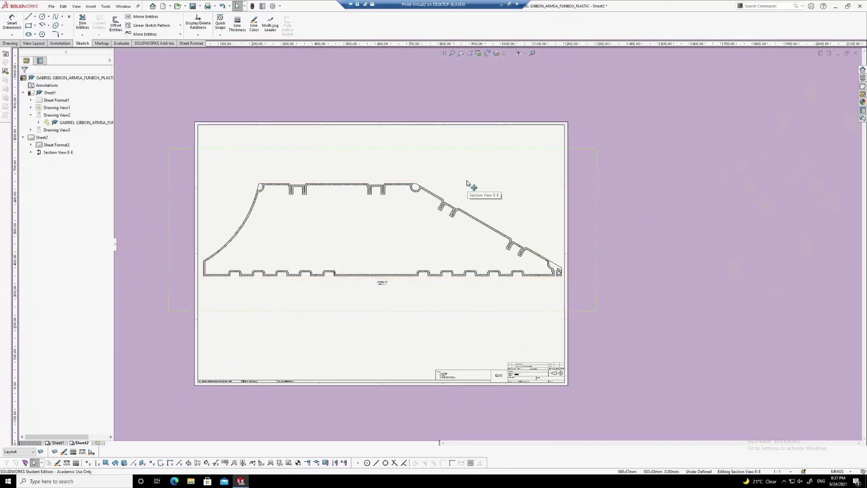
pyautogui.click(440, 316)
pyautogui.click(431, 312)
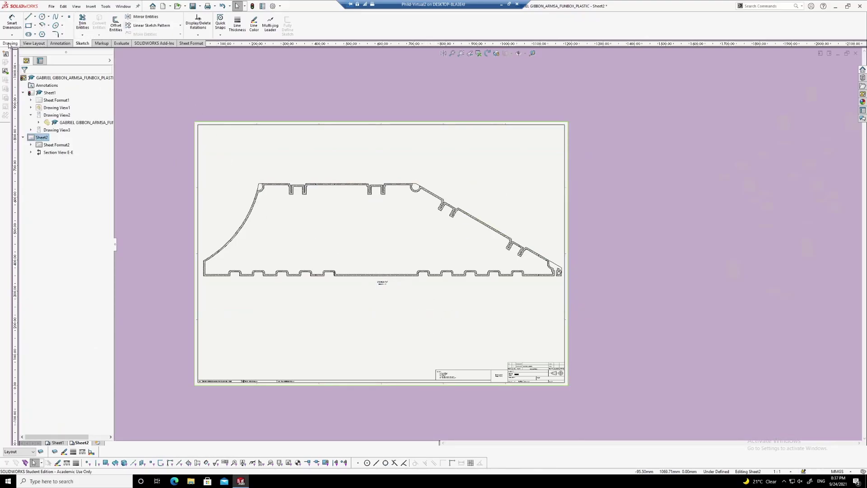
# Break section view E-E with vertical break lines and a 10 mm gap between the two upper recesses
pyautogui.click(34, 43)
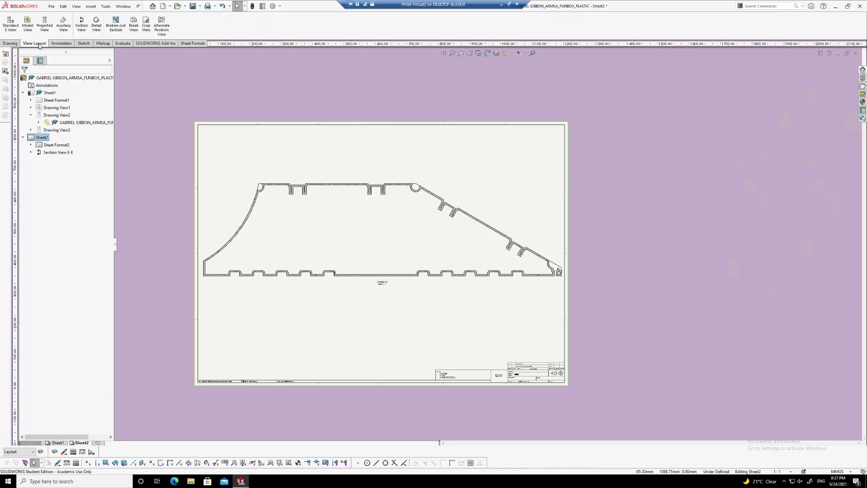
pyautogui.click(134, 25)
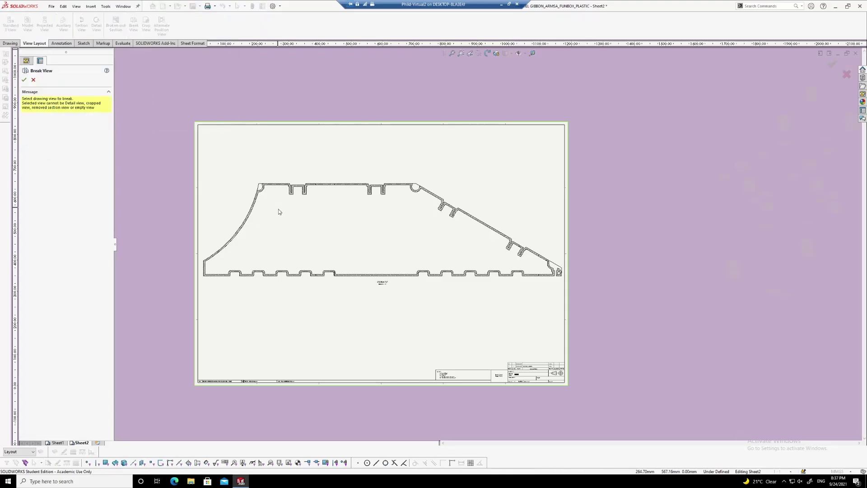
pyautogui.click(341, 283)
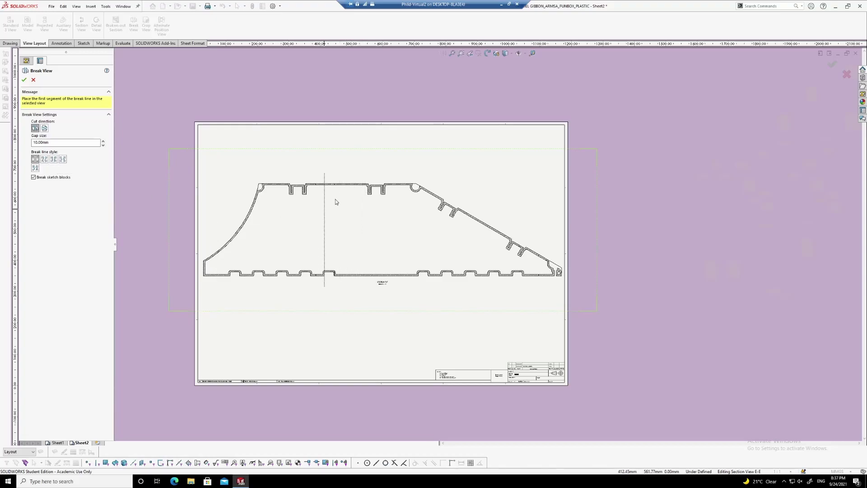
pyautogui.scroll(-3, 331, 206)
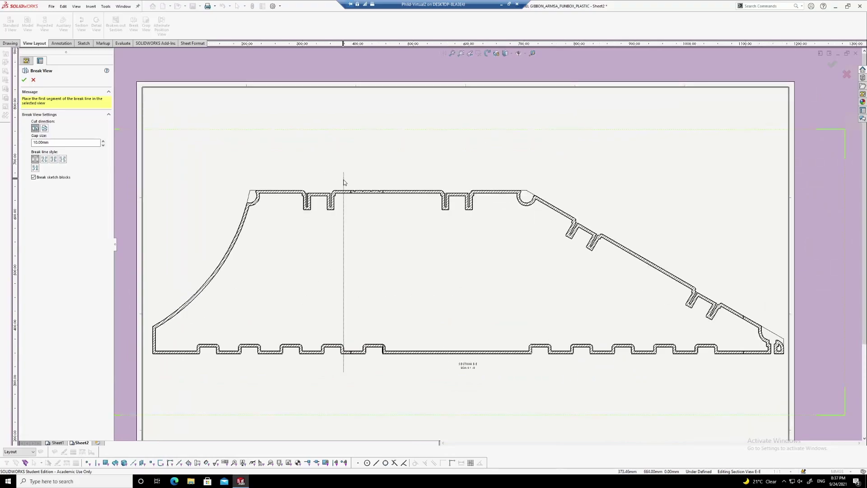
pyautogui.click(392, 212)
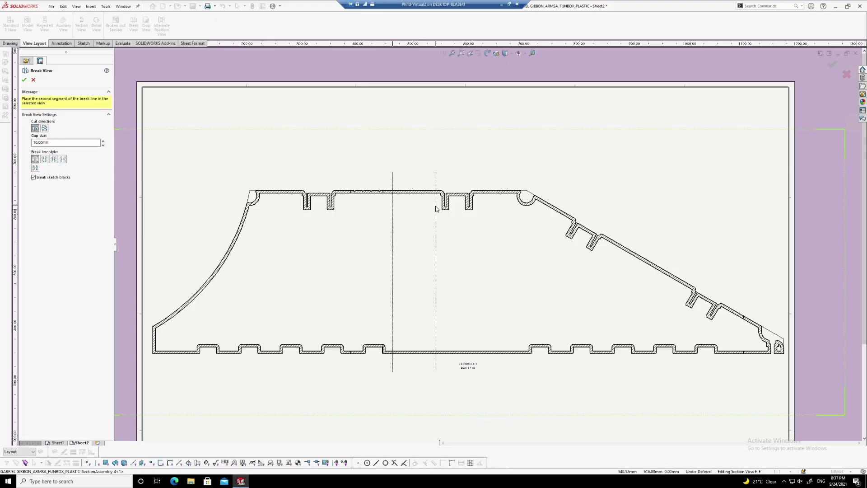
pyautogui.click(436, 209)
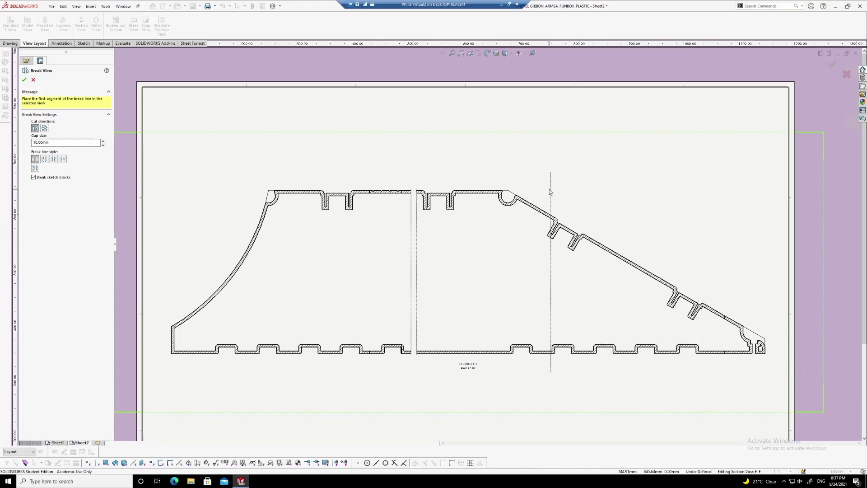
pyautogui.press('Escape')
pyautogui.press('z')
# Attach datum feature A to the section's left vertical end edge, placing its symbol on an extension line below the base
pyautogui.scroll(-2, 428, 212)
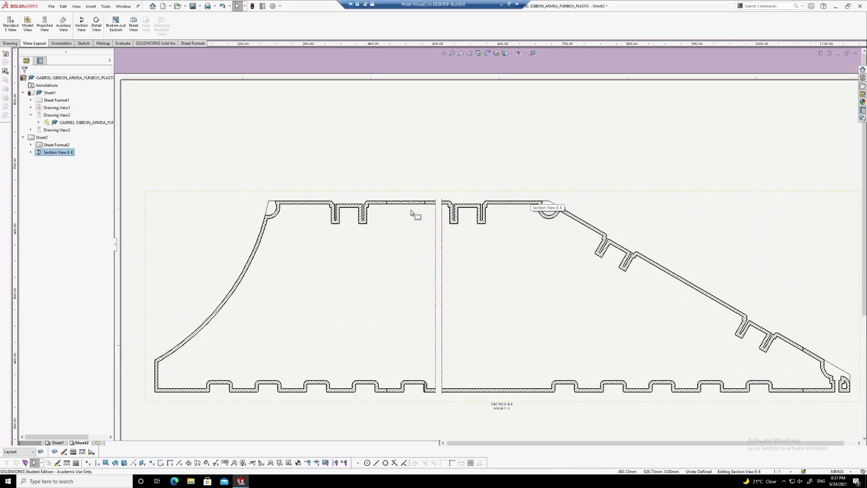
pyautogui.scroll(3, 412, 213)
pyautogui.scroll(-3, 401, 248)
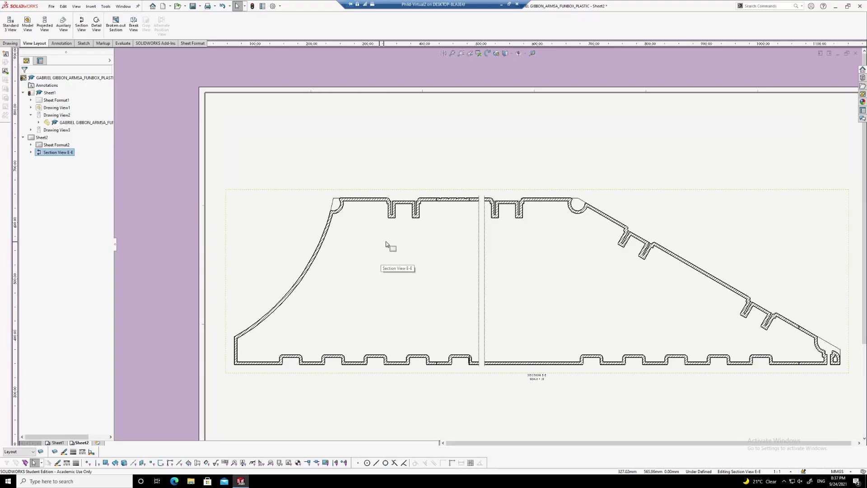
pyautogui.scroll(-1, 395, 254)
pyautogui.scroll(2, 397, 246)
pyautogui.scroll(-2, 286, 340)
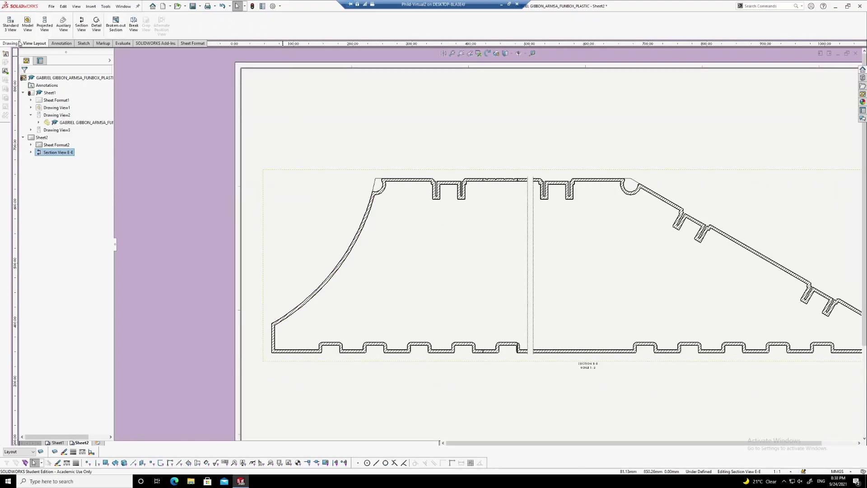
pyautogui.click(68, 43)
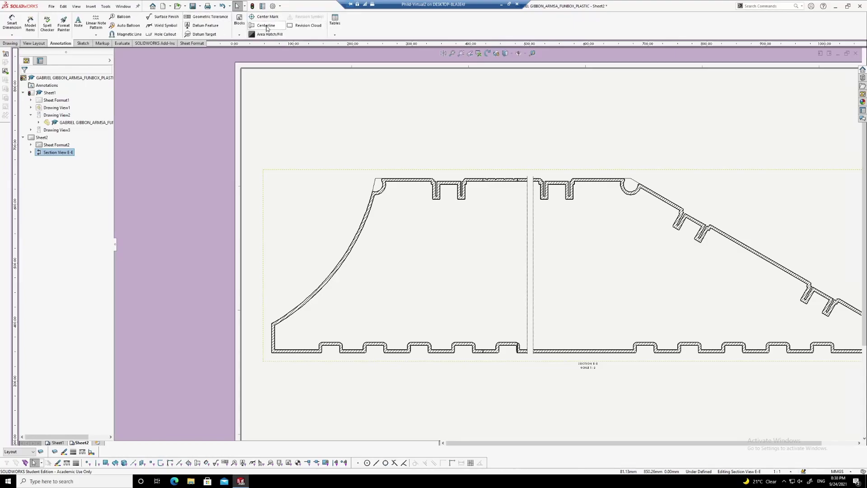
pyautogui.click(199, 24)
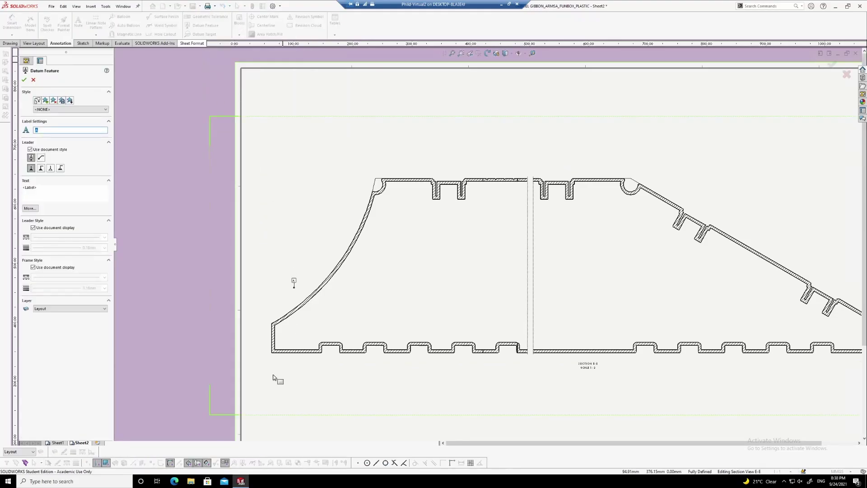
pyautogui.click(273, 343)
pyautogui.scroll(1, 270, 379)
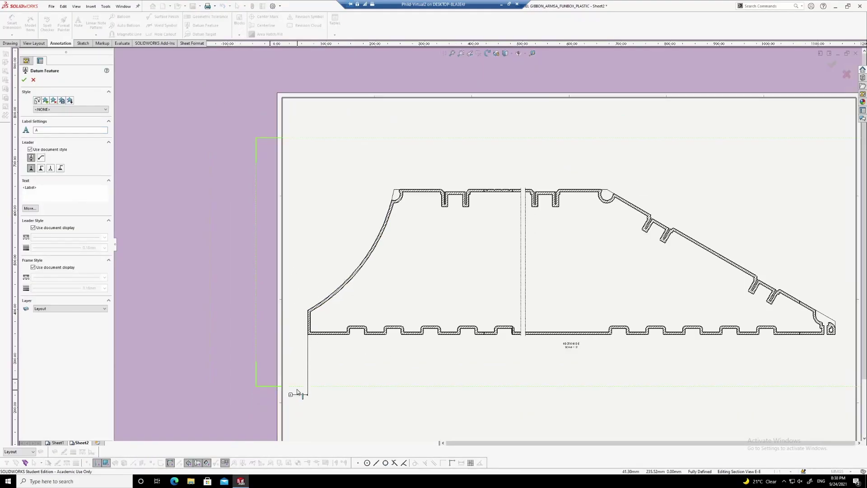
pyautogui.scroll(-1, 296, 380)
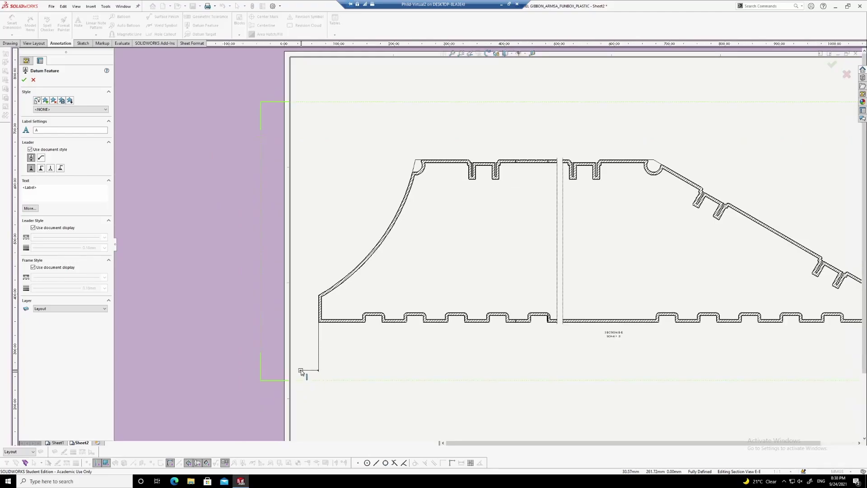
pyautogui.click(306, 348)
pyautogui.press('Escape')
pyautogui.scroll(-2, 322, 339)
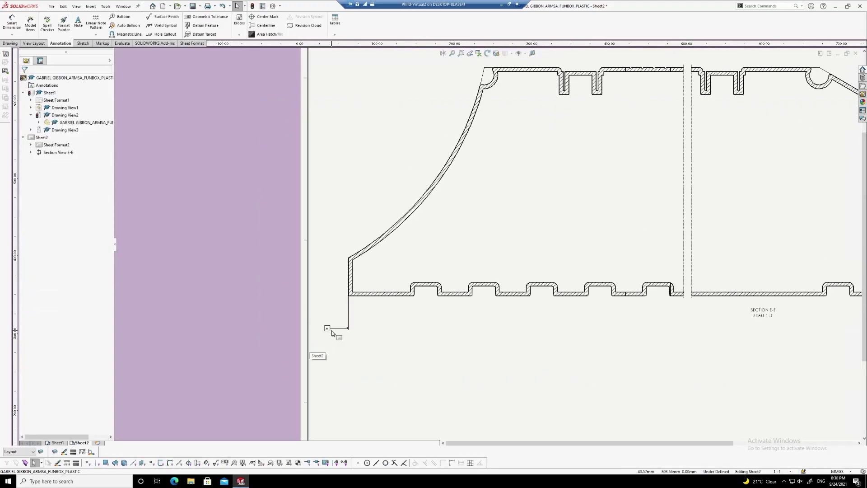
# Insert centerlines between the inner walls of both recesses in the section's flat top
pyautogui.scroll(4, 354, 322)
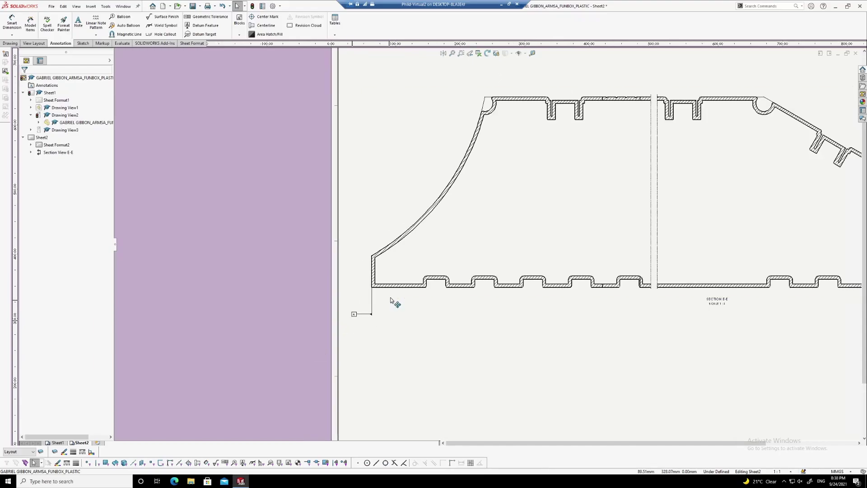
pyautogui.scroll(-4, 609, 190)
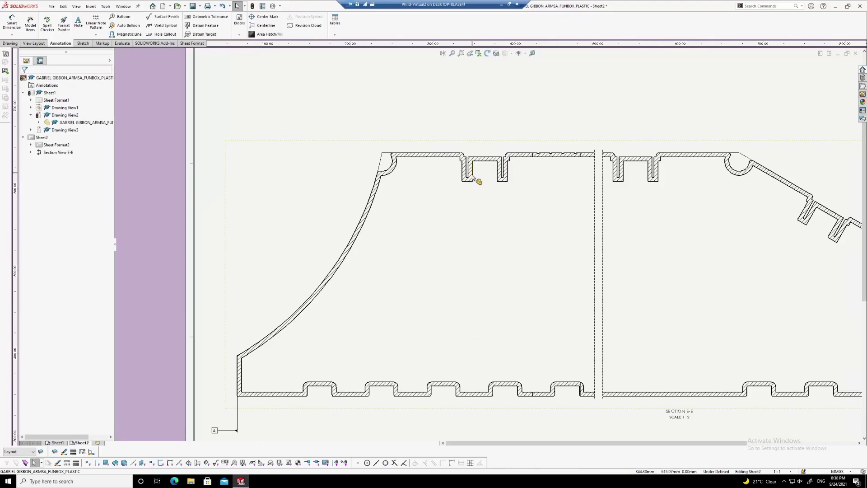
pyautogui.click(271, 26)
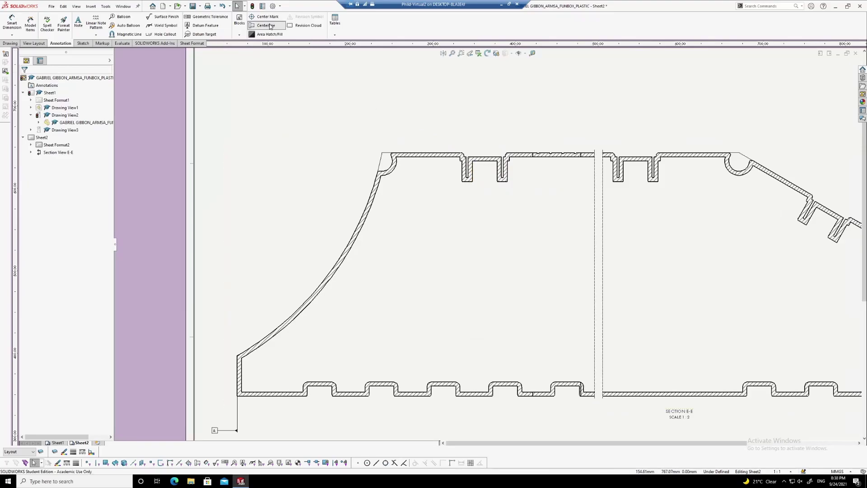
pyautogui.click(472, 173)
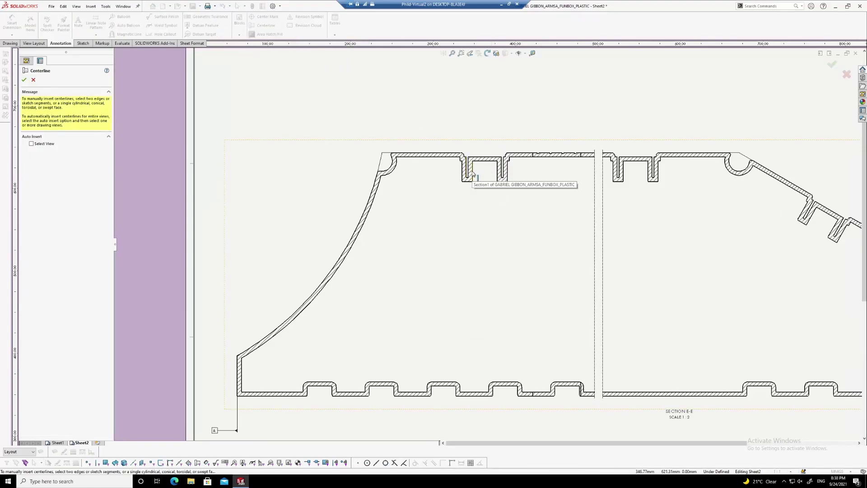
pyautogui.click(498, 175)
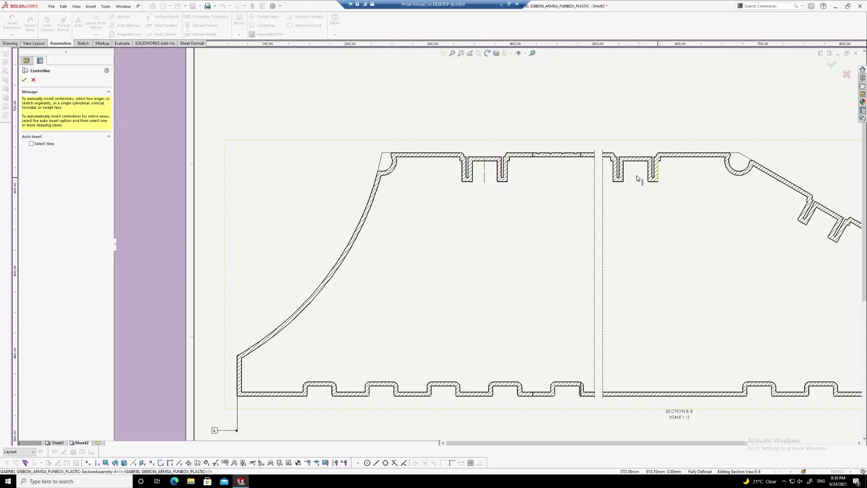
pyautogui.click(623, 172)
pyautogui.click(650, 176)
# Insert centerlines between the inner walls of both recesses along the sloped side of section E-E
pyautogui.scroll(3, 650, 181)
pyautogui.scroll(-5, 613, 230)
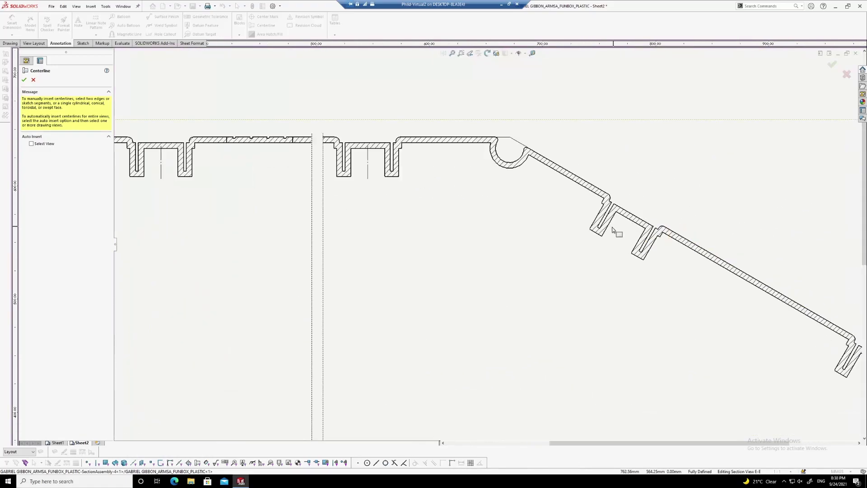
pyautogui.click(641, 240)
pyautogui.scroll(3, 641, 239)
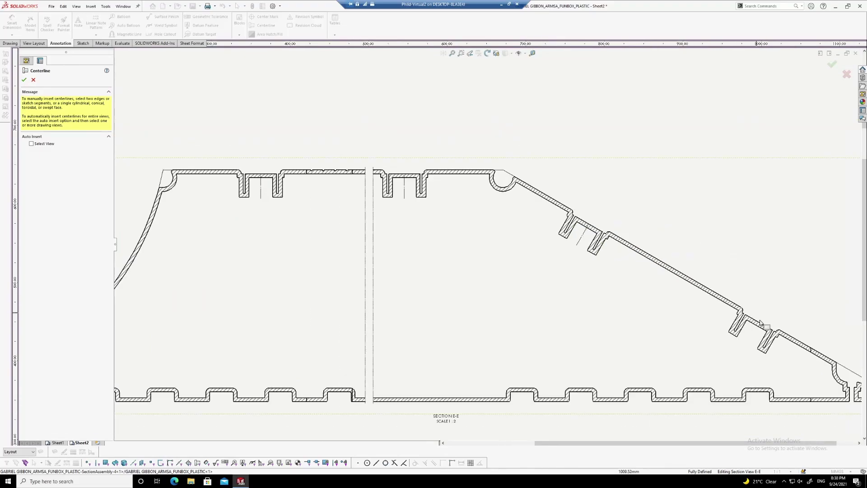
pyautogui.scroll(-4, 707, 327)
pyautogui.click(671, 318)
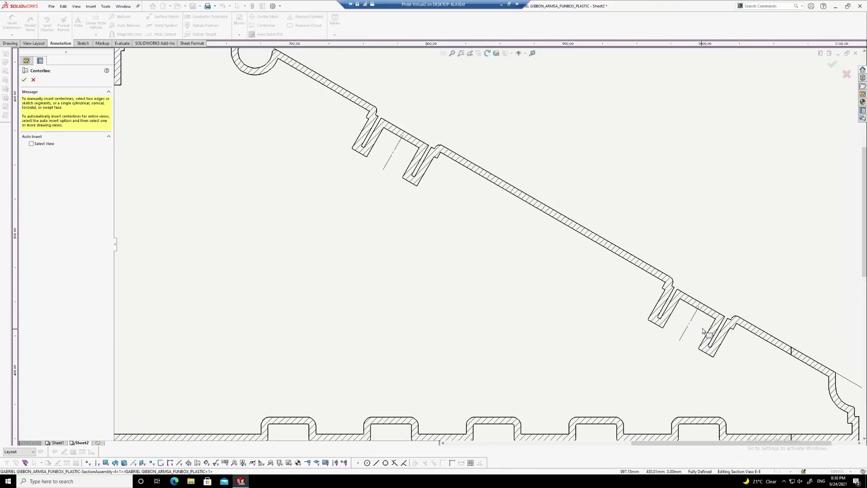
# Insert a centerline between the two vertical walls of the slot at the low end of the sloped side in section E-E
pyautogui.scroll(-6, 677, 301)
pyautogui.scroll(3, 577, 282)
pyautogui.scroll(3, 587, 293)
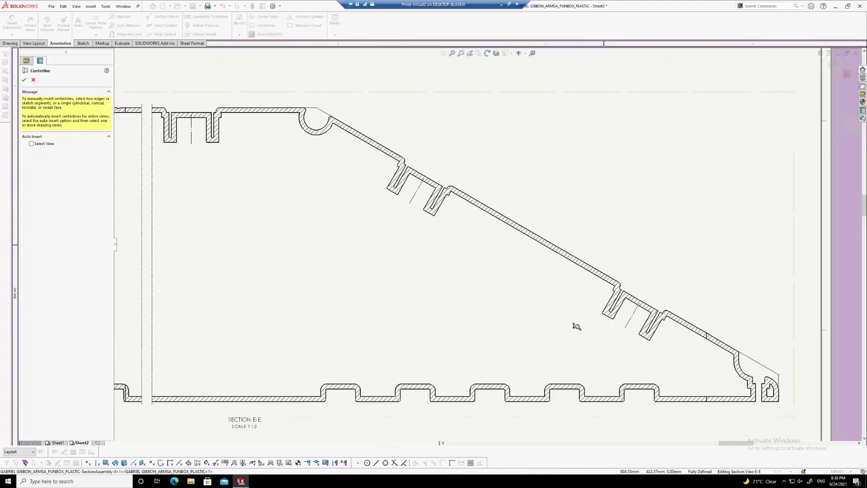
pyautogui.scroll(-3, 582, 316)
pyautogui.scroll(-1, 608, 307)
pyautogui.scroll(3, 370, 219)
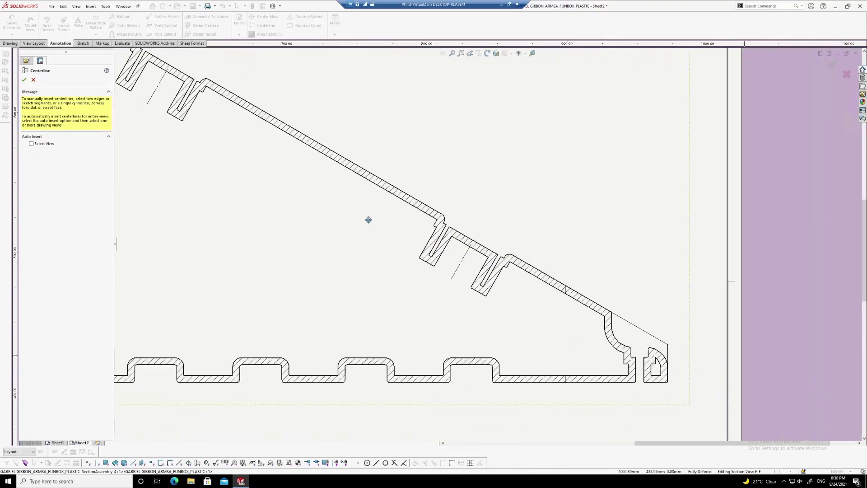
pyautogui.scroll(-4, 467, 287)
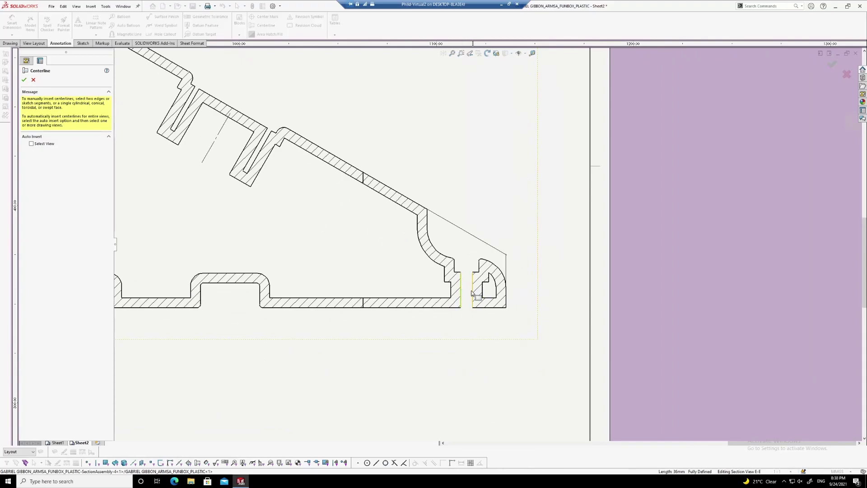
pyautogui.click(475, 293)
pyautogui.scroll(2, 476, 294)
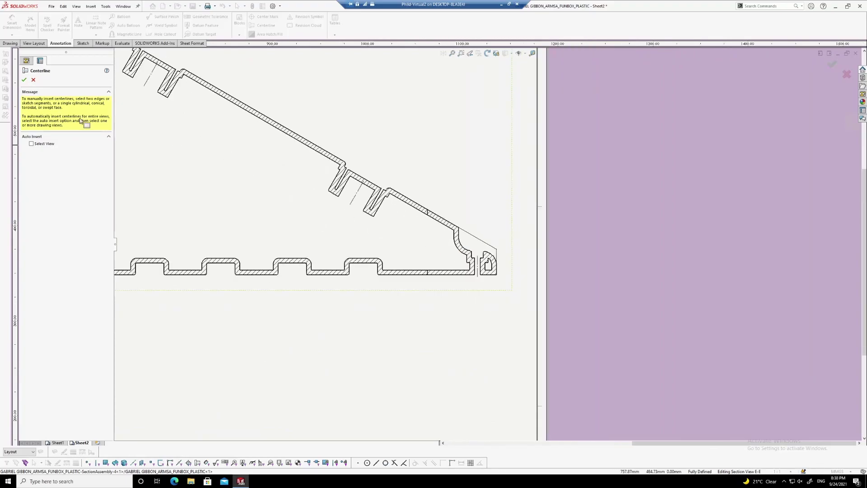
pyautogui.click(24, 81)
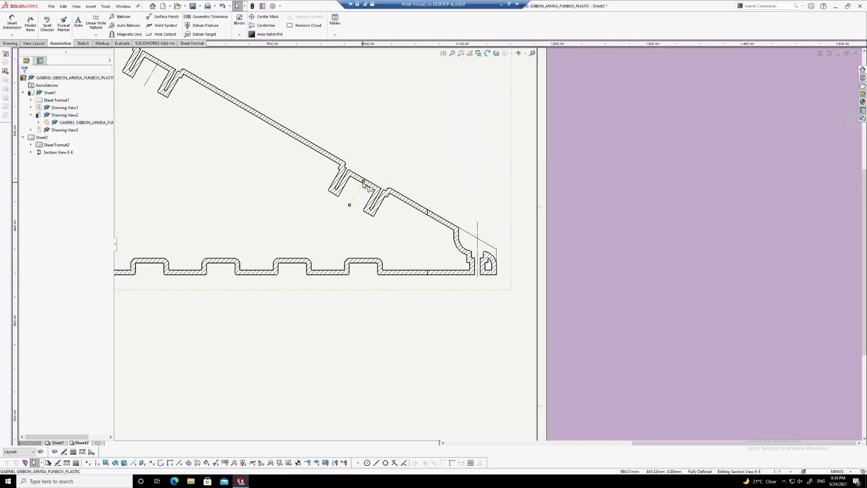
# Extend the centerlines of both recesses on the sloped side outward past the sloped surface
pyautogui.scroll(1, 487, 209)
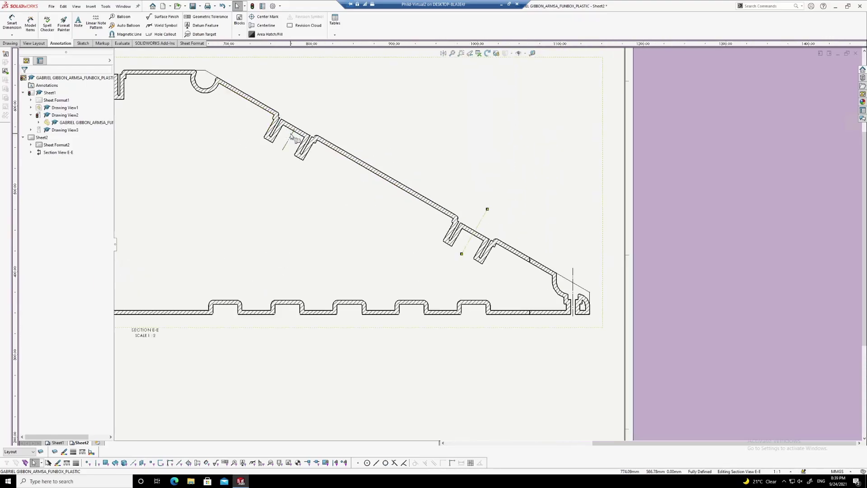
pyautogui.click(298, 129)
pyautogui.press('Escape')
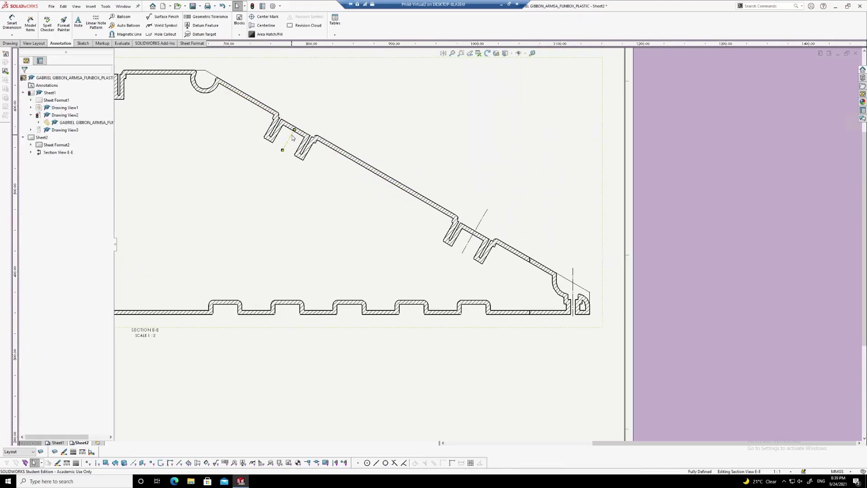
pyautogui.click(304, 116)
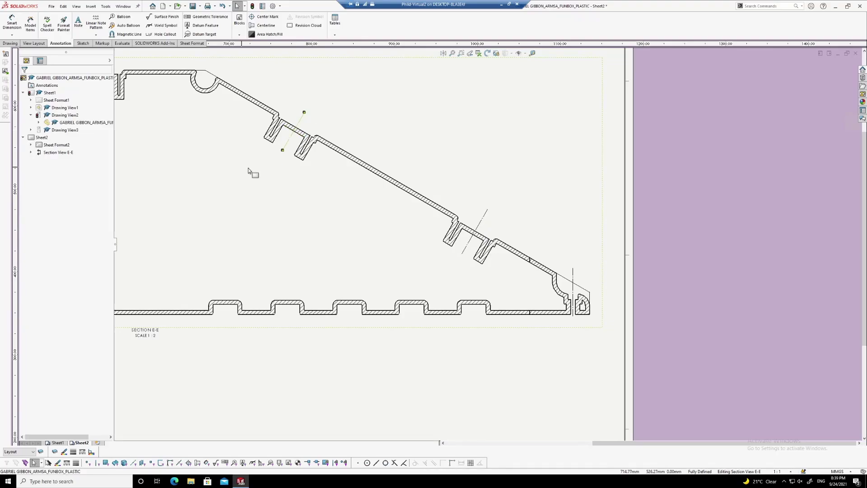
# Extend the centerlines of both flat-top recesses upward past the section's top surface
pyautogui.scroll(-2, 423, 174)
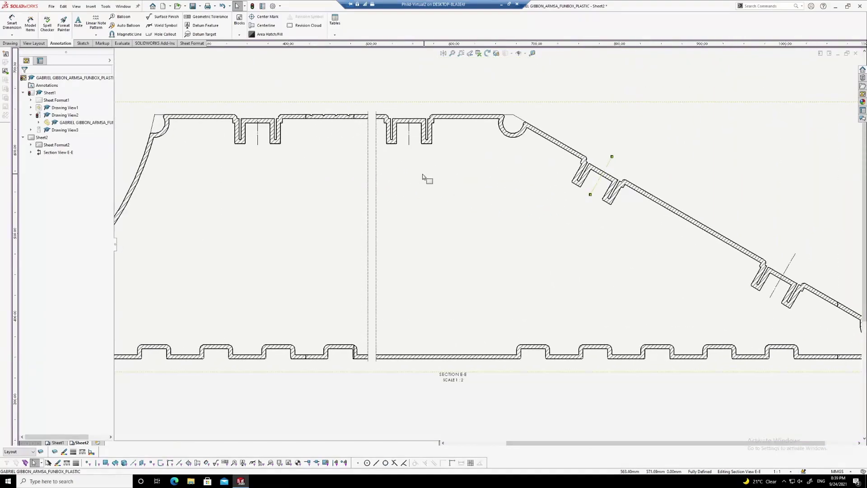
pyautogui.click(411, 134)
pyautogui.keyDown('ctrl'); pyautogui.click(242, 130); pyautogui.keyUp('ctrl')
pyautogui.moveTo(242, 125); pyautogui.dragTo(242, 105)
pyautogui.moveTo(418, 122); pyautogui.dragTo(411, 105)
pyautogui.scroll(3, 356, 228)
pyautogui.scroll(-1, 354, 238)
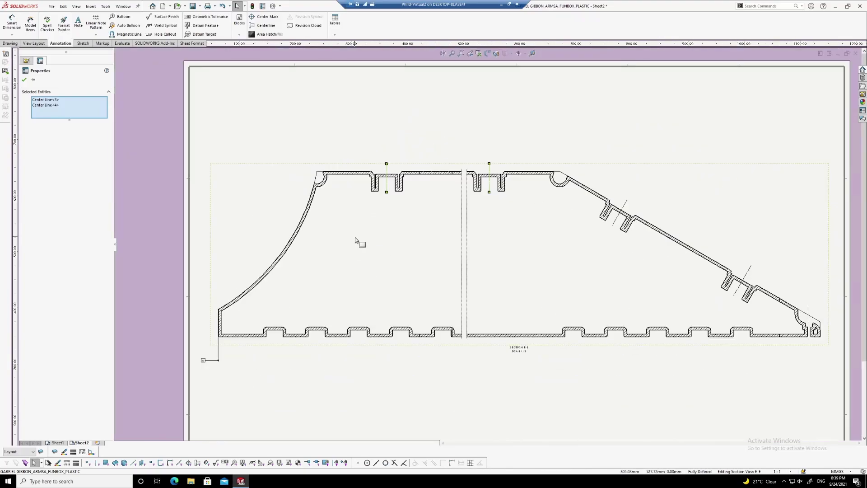
pyautogui.scroll(-1, 289, 185)
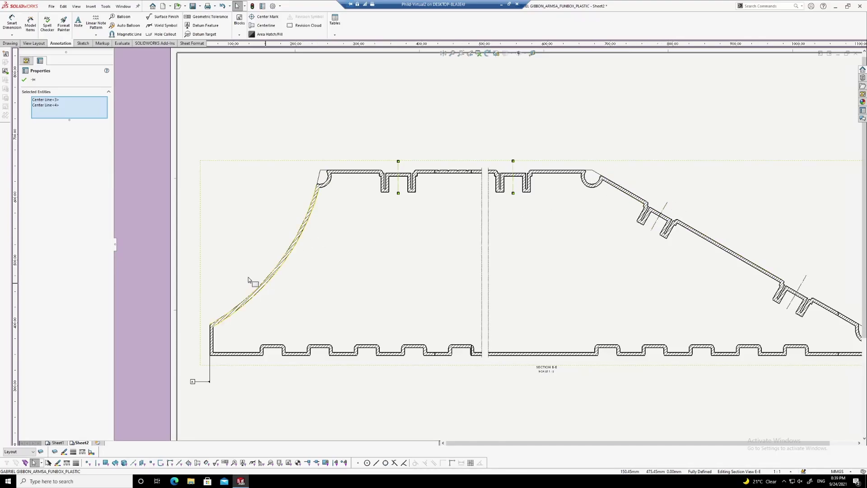
pyautogui.press('Escape')
# Dimension the horizontal distance from the section's left vertical end edge to the virtual sharp above the curved side, placing it above the view
pyautogui.moveTo(361, 106); pyautogui.dragTo(363, 86, button='right')
pyautogui.click(213, 331)
pyautogui.scroll(-2, 332, 176)
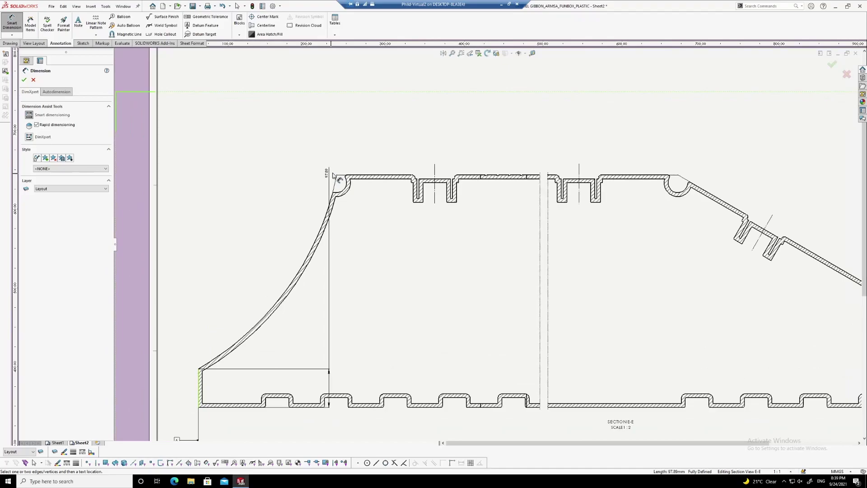
pyautogui.click(336, 175)
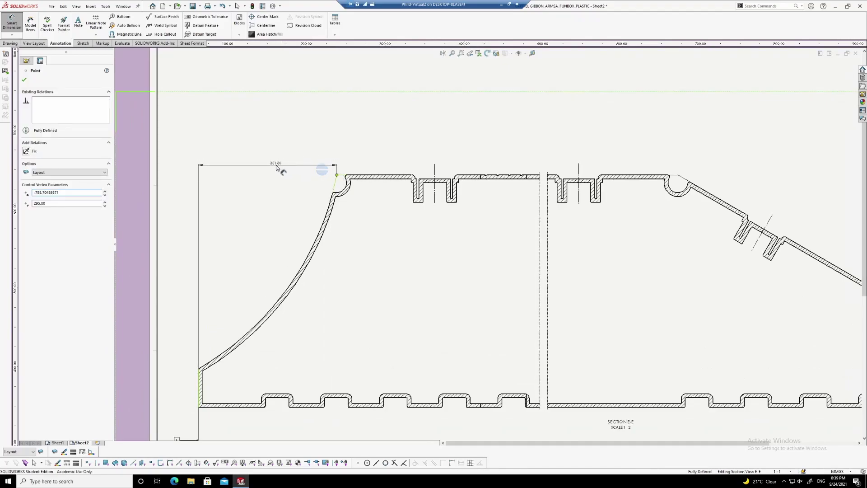
pyautogui.click(277, 168)
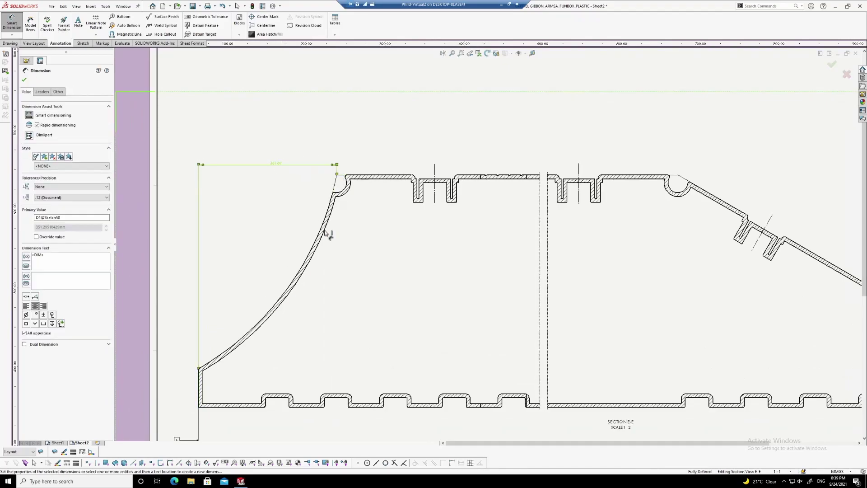
# Dimension the section's overall height from the base edge to the flat top edge, placing it beside the left vertical end
pyautogui.click(208, 406)
pyautogui.scroll(1, 352, 181)
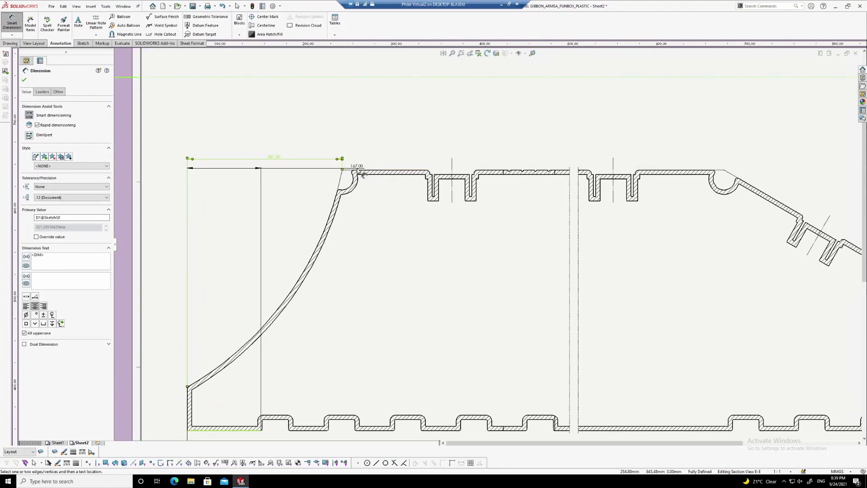
pyautogui.click(360, 174)
pyautogui.scroll(-1, 228, 247)
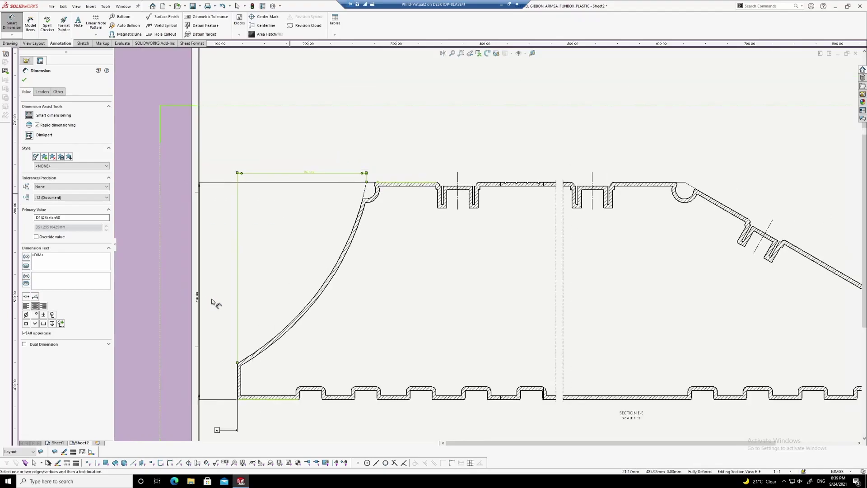
pyautogui.click(222, 309)
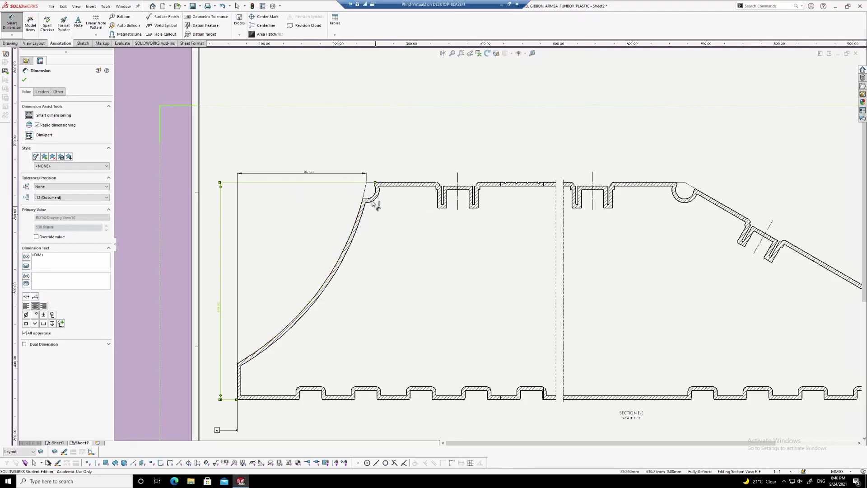
# Dimension from the left virtual sharp to the first flat-top recess centerline, aligned with the existing horizontal dimension
pyautogui.scroll(-2, 383, 183)
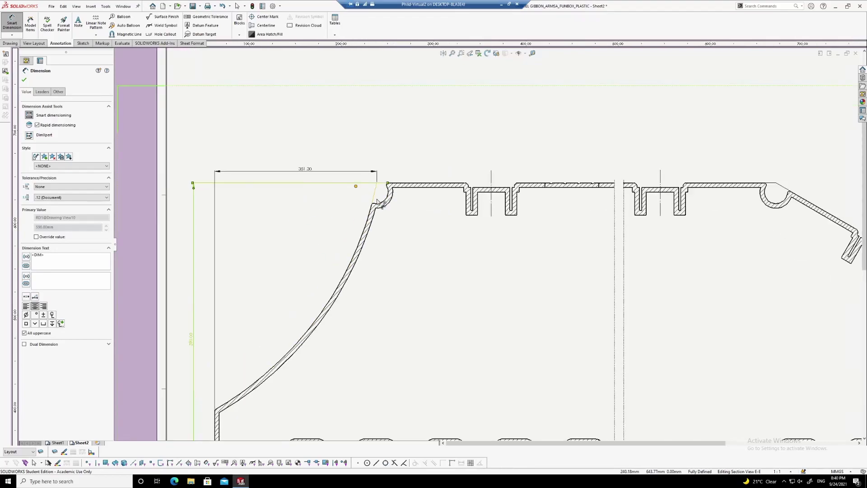
pyautogui.scroll(4, 451, 193)
pyautogui.scroll(-4, 468, 179)
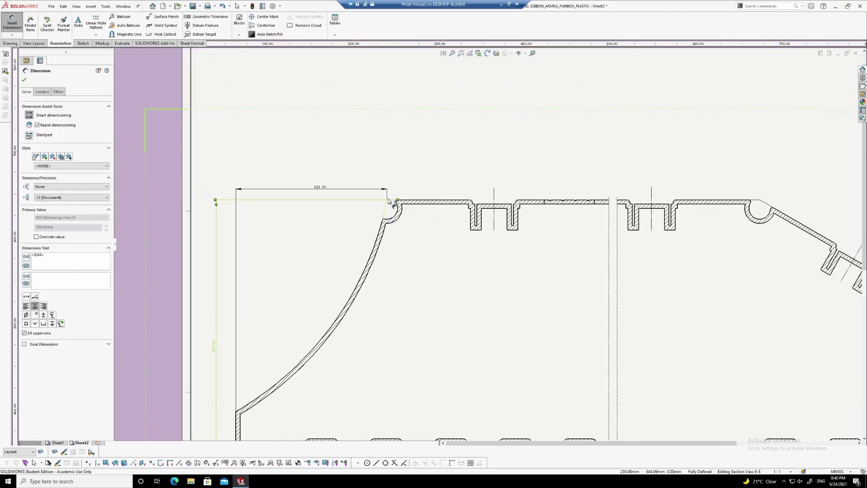
pyautogui.click(388, 201)
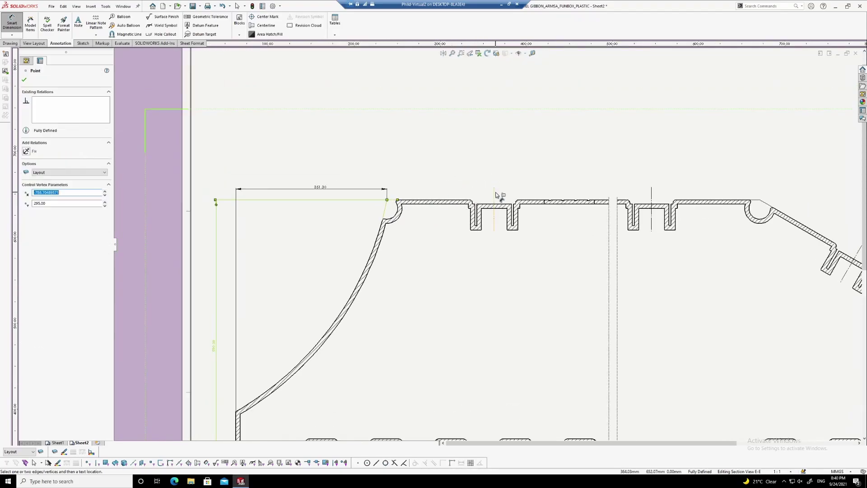
pyautogui.click(495, 194)
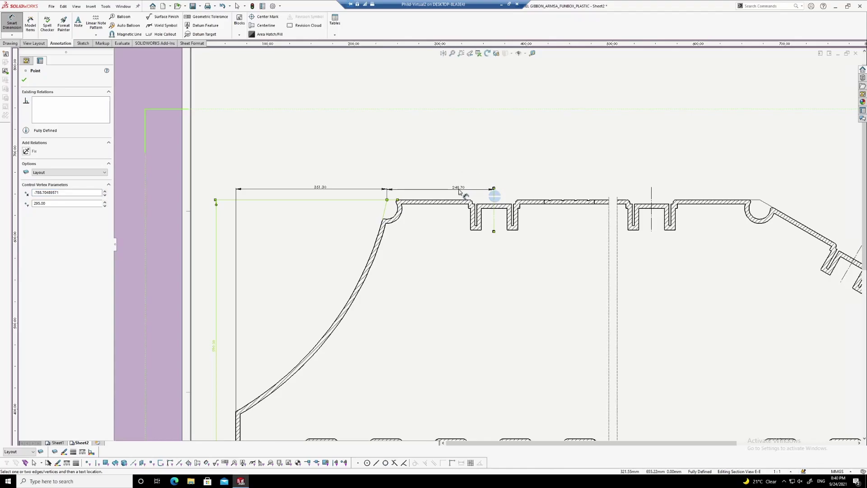
pyautogui.click(460, 192)
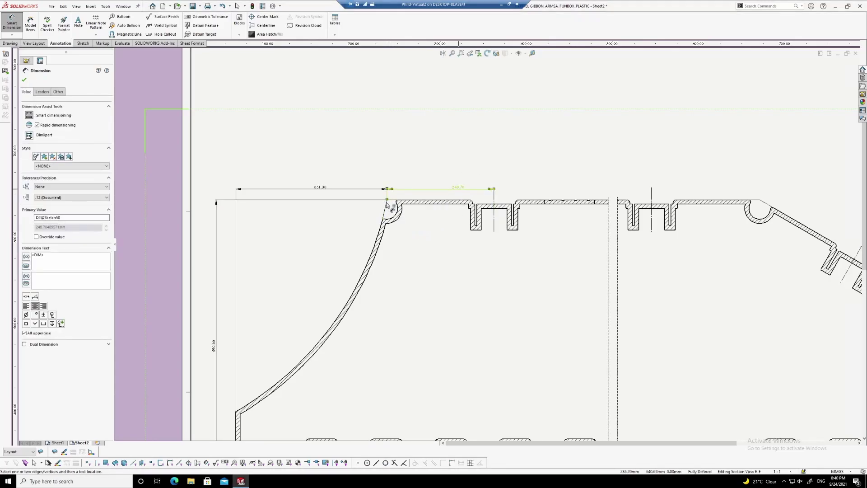
# Dimension from the left virtual sharp to the second flat-top recess centerline, placing it above the first recess dimension
pyautogui.moveTo(387, 199); pyautogui.dragTo(651, 192)
pyautogui.press('Escape')
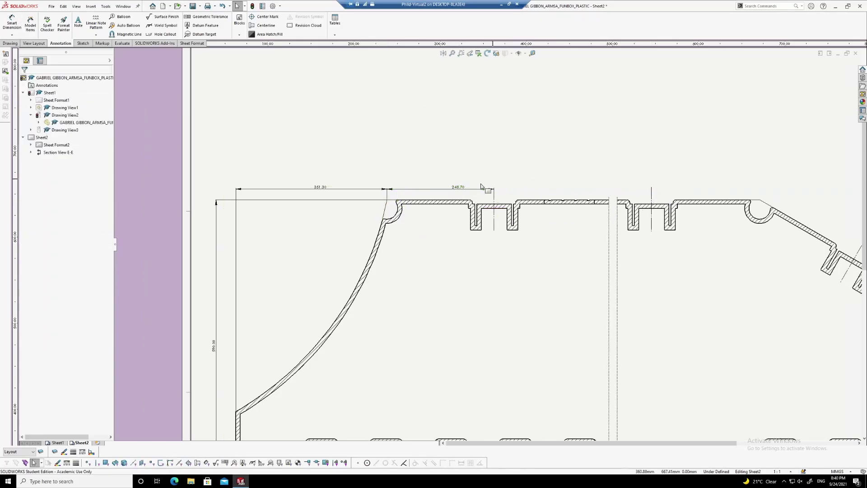
pyautogui.click(387, 202)
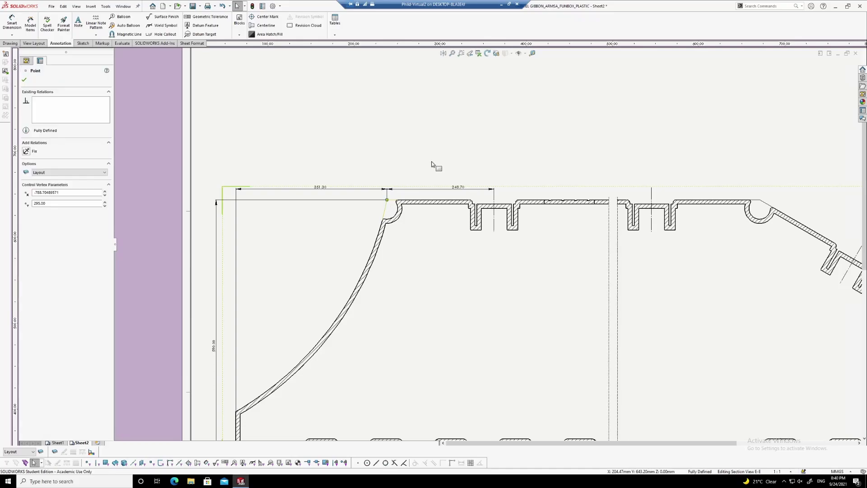
pyautogui.moveTo(431, 143); pyautogui.dragTo(432, 120, button='right')
pyautogui.click(387, 200)
pyautogui.click(652, 193)
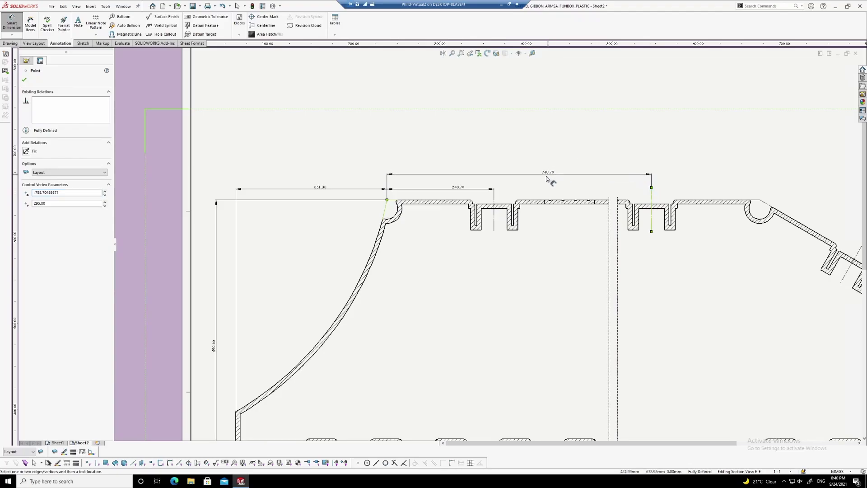
pyautogui.click(547, 179)
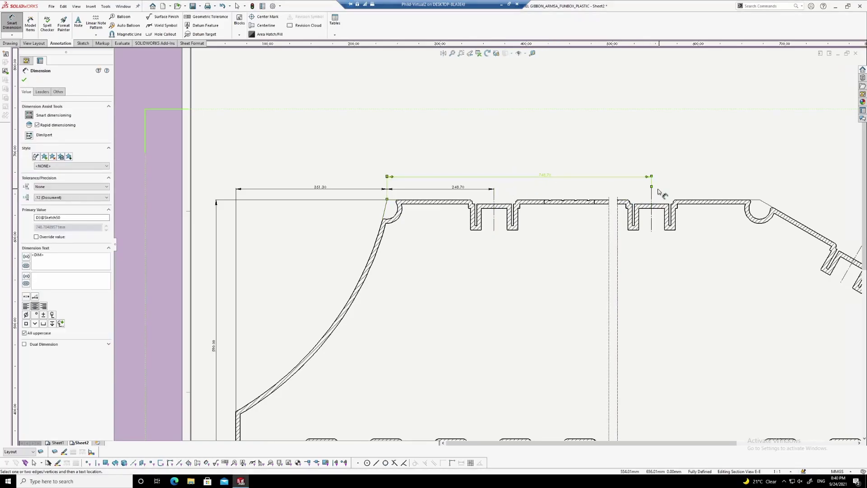
pyautogui.press('Escape')
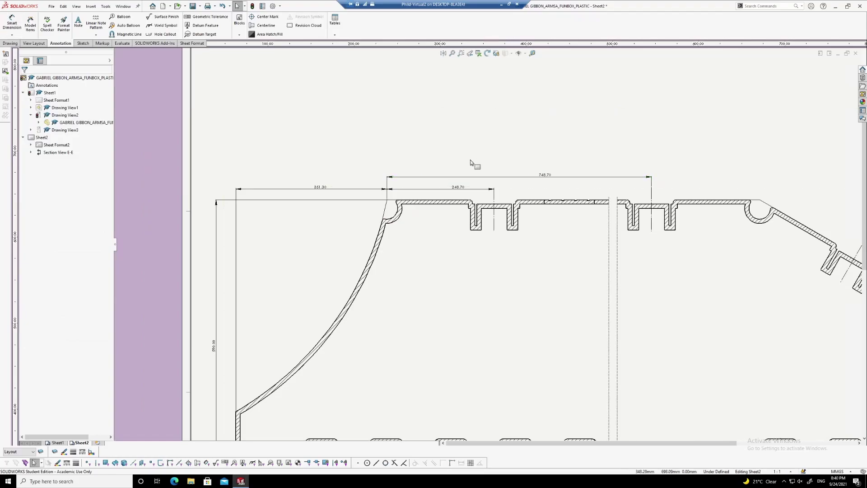
# Dimension the horizontal distance between the two virtual sharps of the flat top, stacking it above the recess dimensions
pyautogui.click(386, 201)
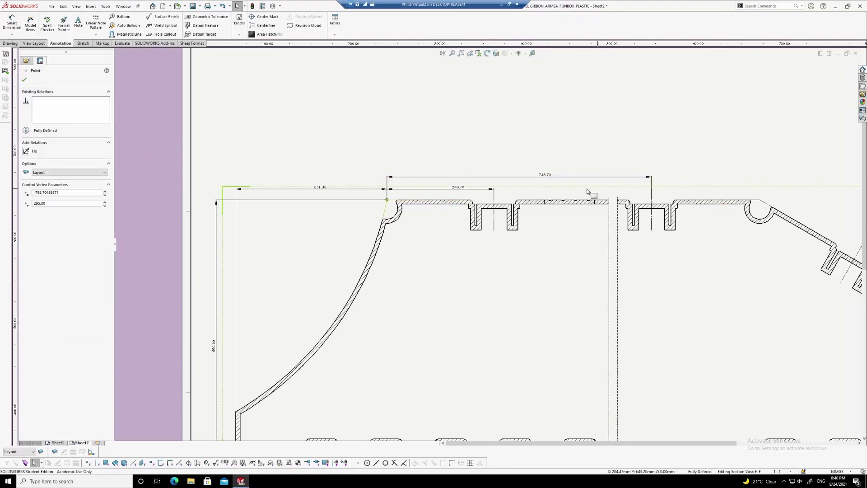
pyautogui.moveTo(644, 131); pyautogui.dragTo(644, 90, button='right')
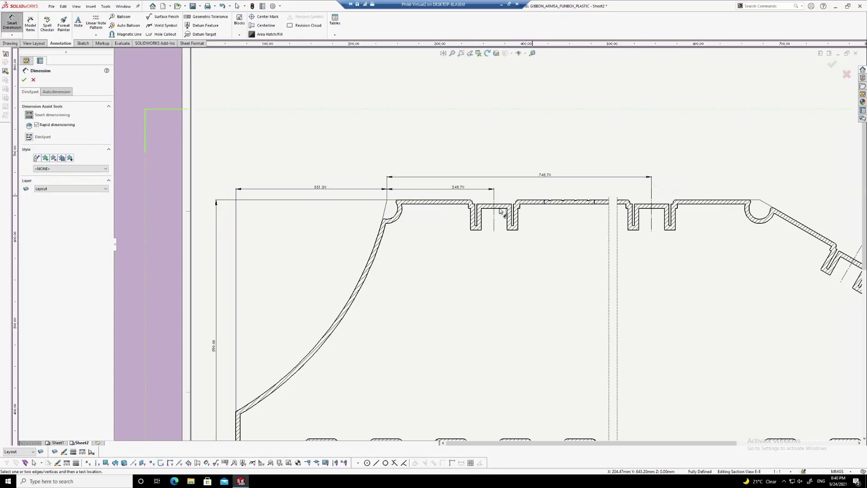
pyautogui.click(387, 200)
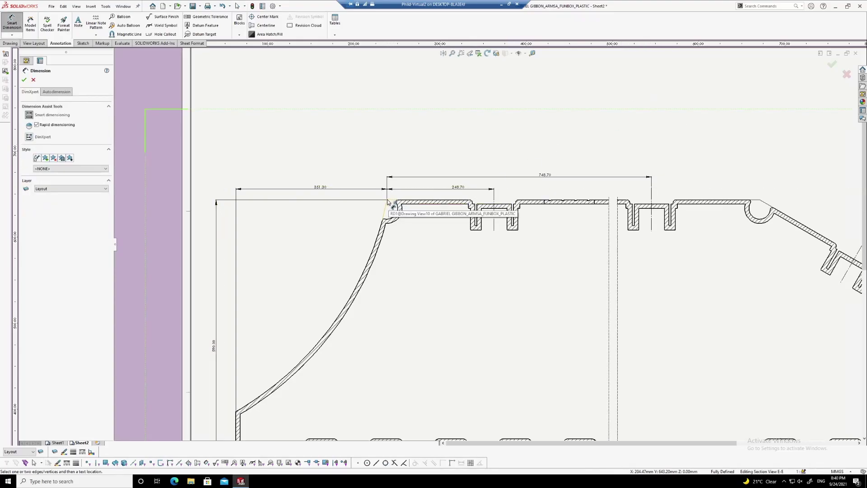
pyautogui.click(759, 202)
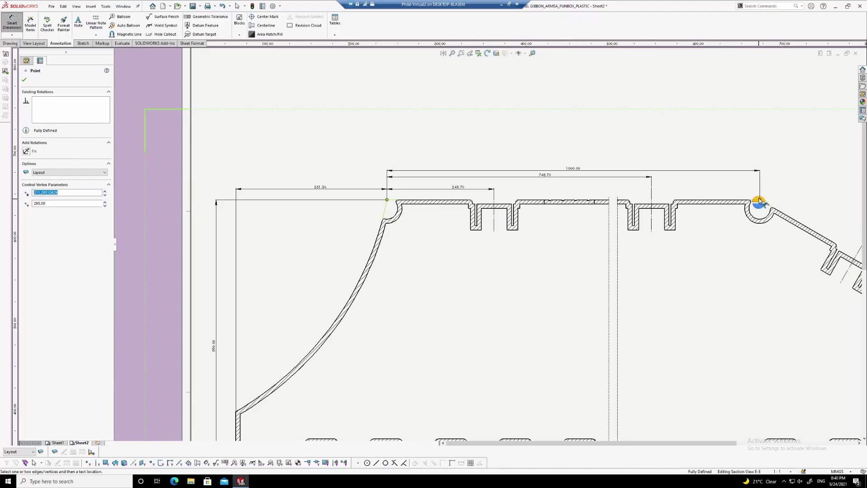
pyautogui.click(596, 171)
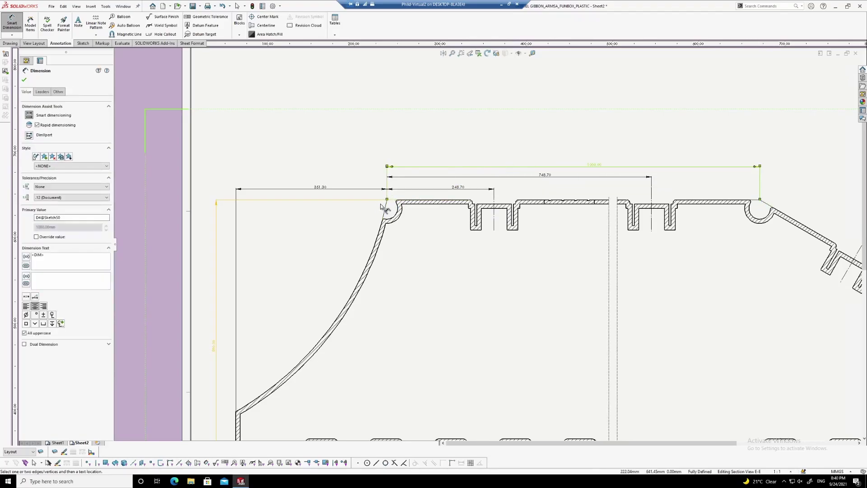
# Dimension from the flat top's right virtual sharp to the first sloped recess centerline, aligning it parallel to the straight slope
pyautogui.scroll(2, 393, 200)
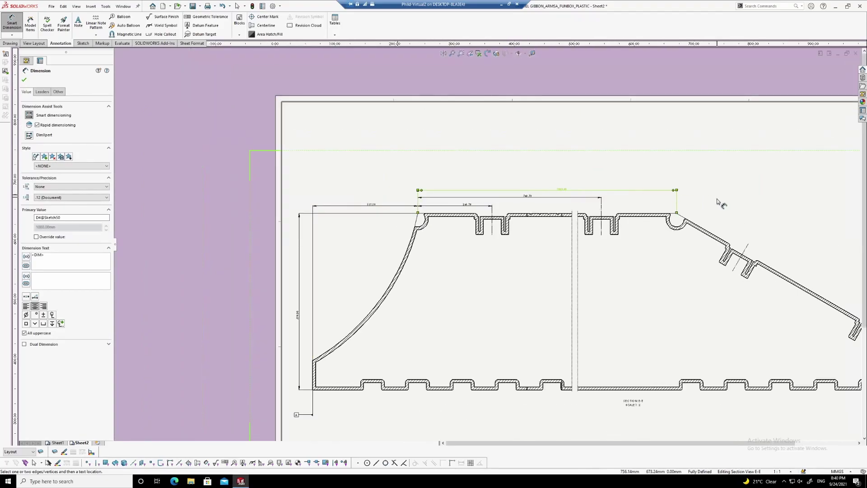
pyautogui.scroll(-3, 668, 216)
pyautogui.press('Escape')
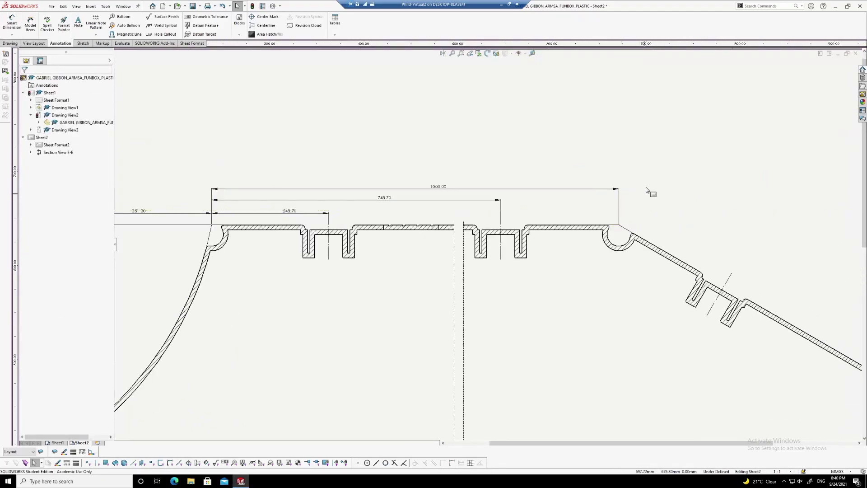
pyautogui.press('Return')
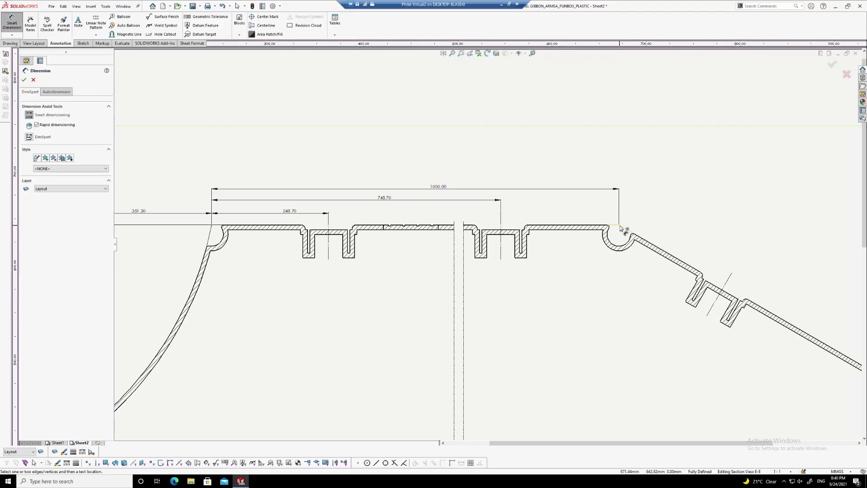
pyautogui.click(619, 225)
pyautogui.click(730, 281)
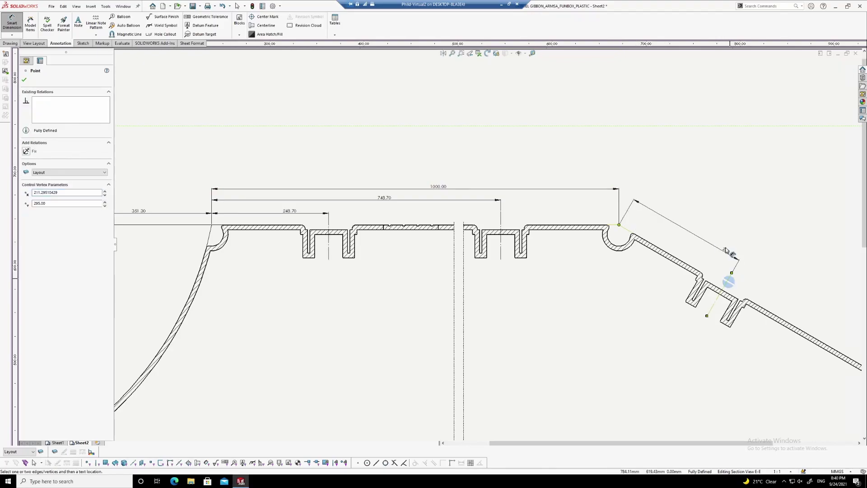
pyautogui.click(668, 246)
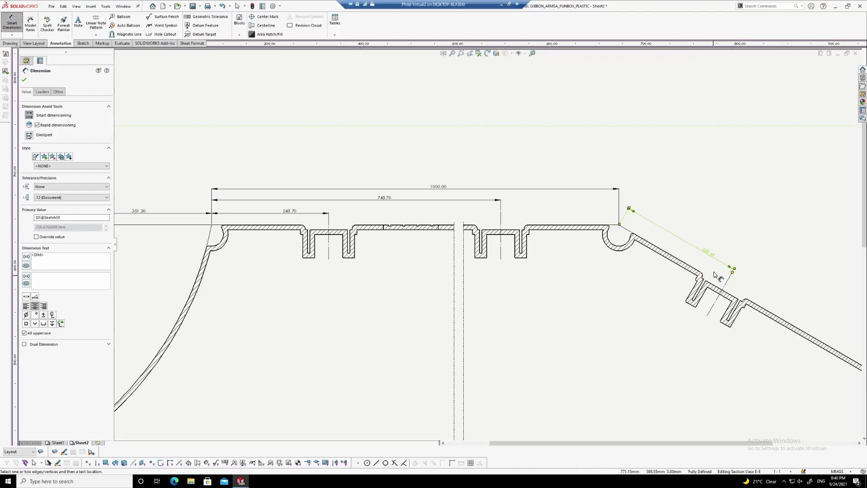
# Dimension from the same virtual sharp to the second sloped recess centerline, placing it outside the first slope dimension
pyautogui.scroll(5, 669, 232)
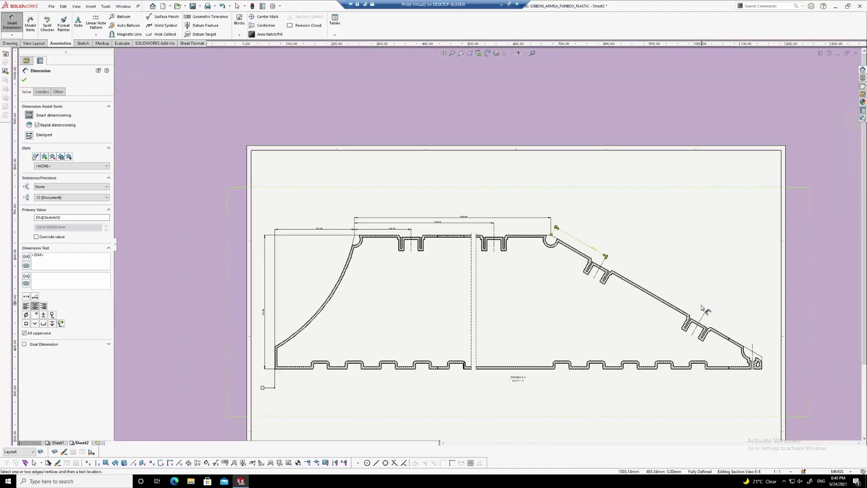
pyautogui.scroll(-5, 671, 276)
pyautogui.scroll(-1, 673, 277)
pyautogui.scroll(-1, 426, 182)
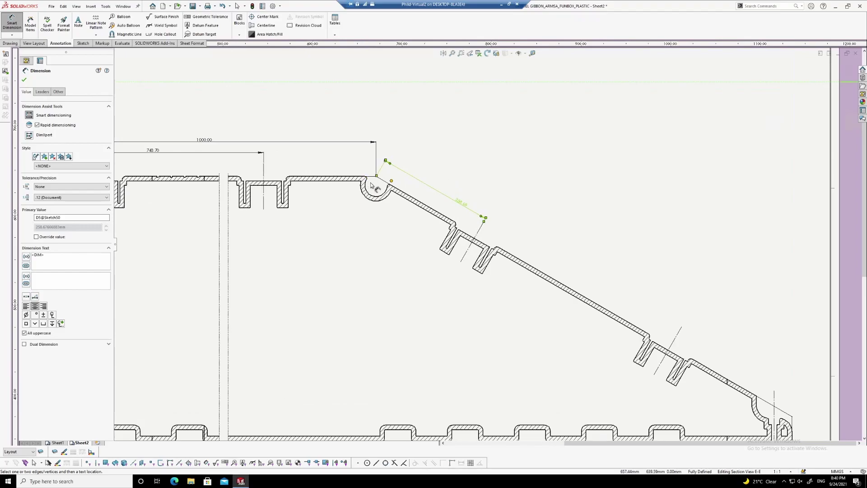
pyautogui.press('Escape')
pyautogui.moveTo(471, 161); pyautogui.dragTo(470, 106, button='right')
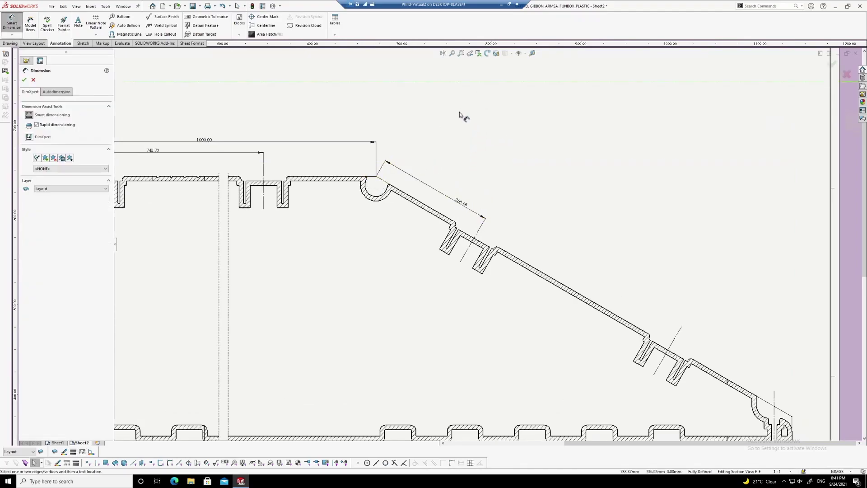
pyautogui.click(376, 176)
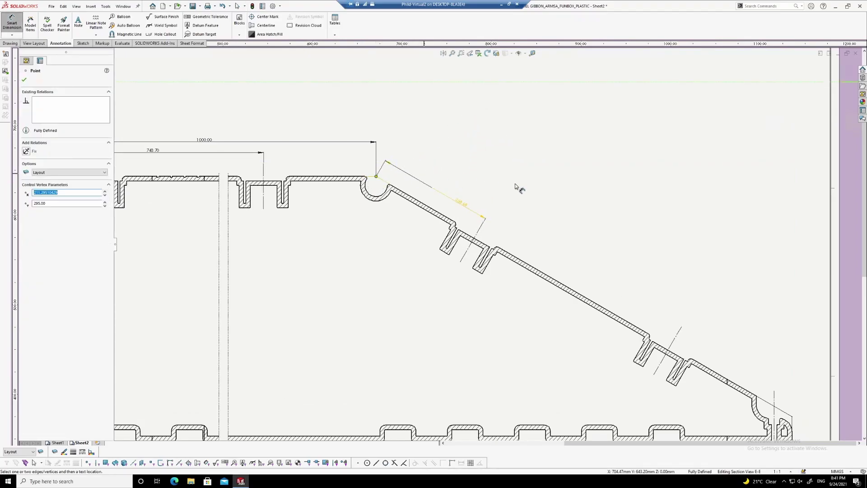
pyautogui.click(681, 327)
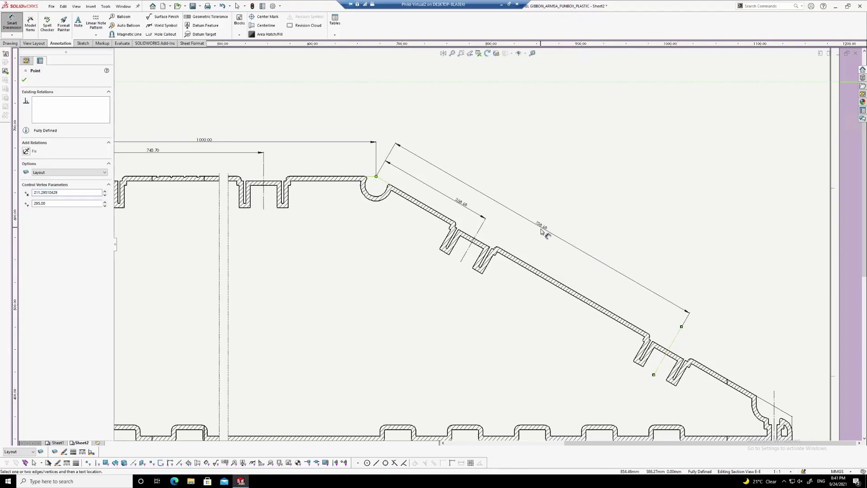
pyautogui.click(542, 226)
pyautogui.scroll(2, 542, 217)
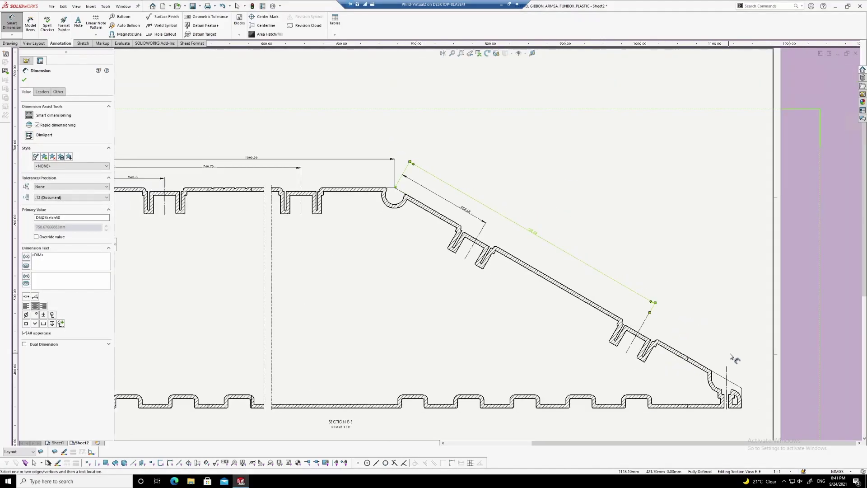
pyautogui.press('Escape')
# Dimension the section's overall length from the left vertical edge to the virtual sharp at the right end, placing it below the base
pyautogui.scroll(4, 381, 266)
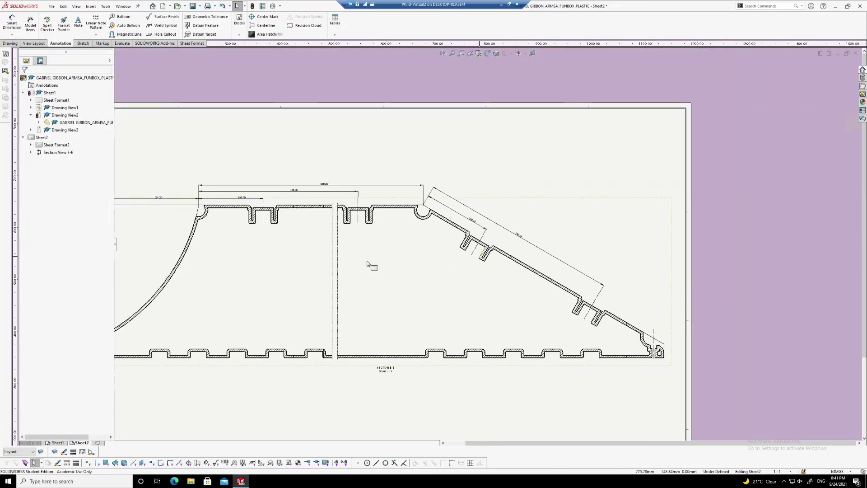
pyautogui.scroll(-2, 245, 321)
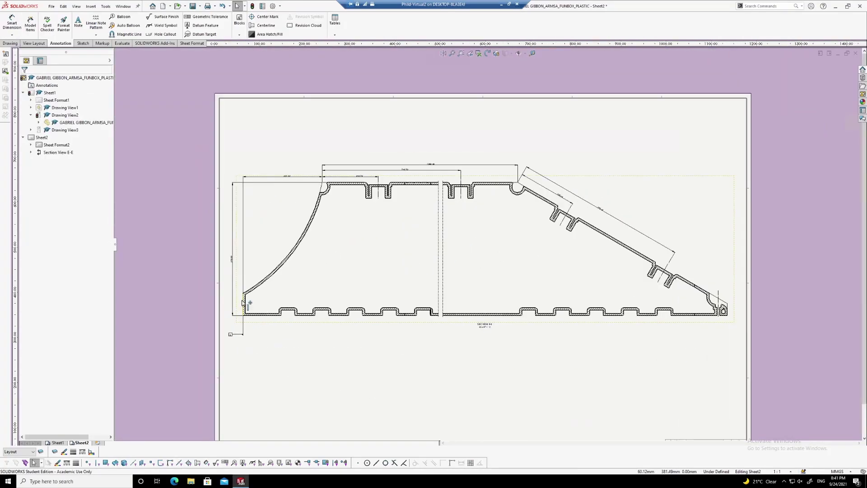
pyautogui.press('d')
pyautogui.click(243, 293)
pyautogui.click(247, 313)
pyautogui.scroll(-2, 686, 235)
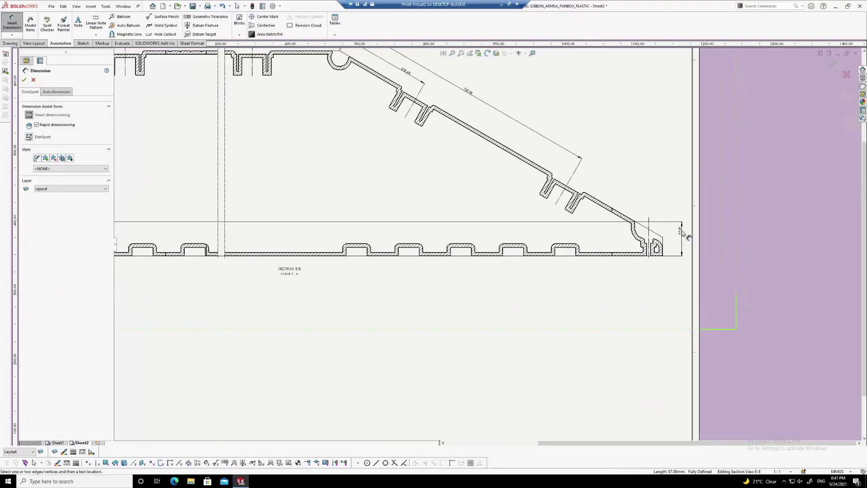
pyautogui.click(662, 236)
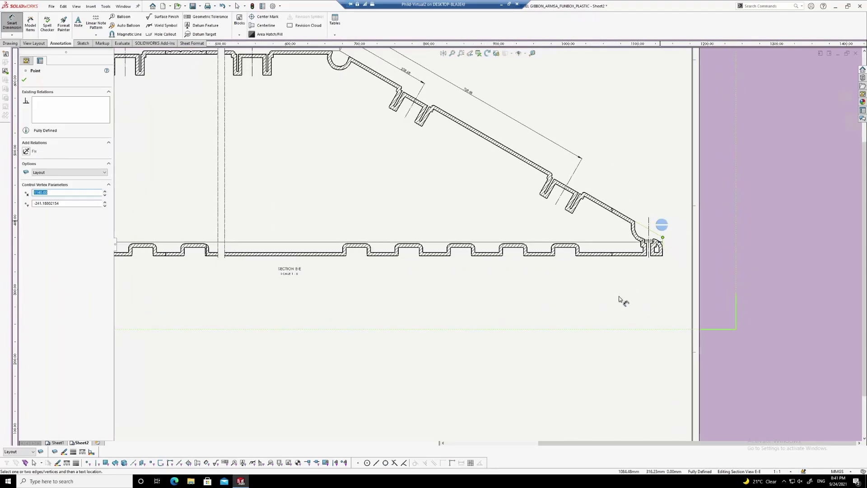
pyautogui.scroll(1, 620, 294)
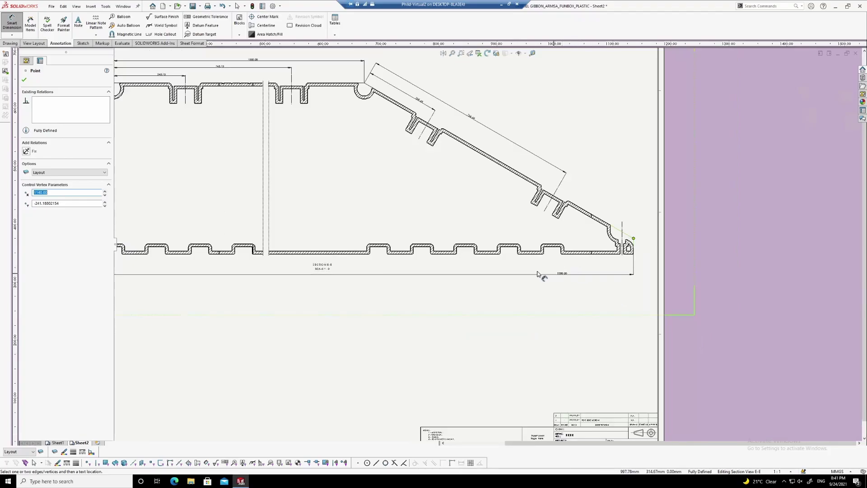
pyautogui.click(470, 270)
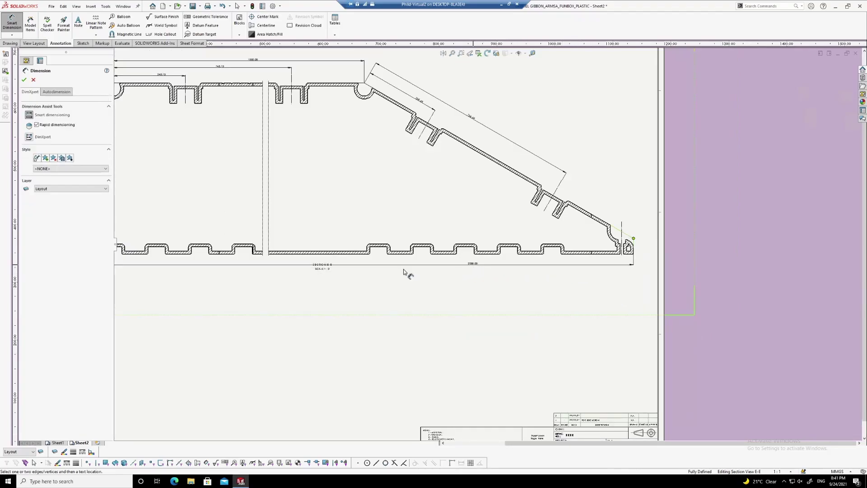
pyautogui.press('Escape')
# Move the section E-E label below the overall length dimension so the two do not overlap
pyautogui.scroll(-1, 323, 274)
pyautogui.moveTo(339, 267); pyautogui.dragTo(243, 293)
pyautogui.scroll(2, 489, 243)
pyautogui.scroll(-5, 690, 241)
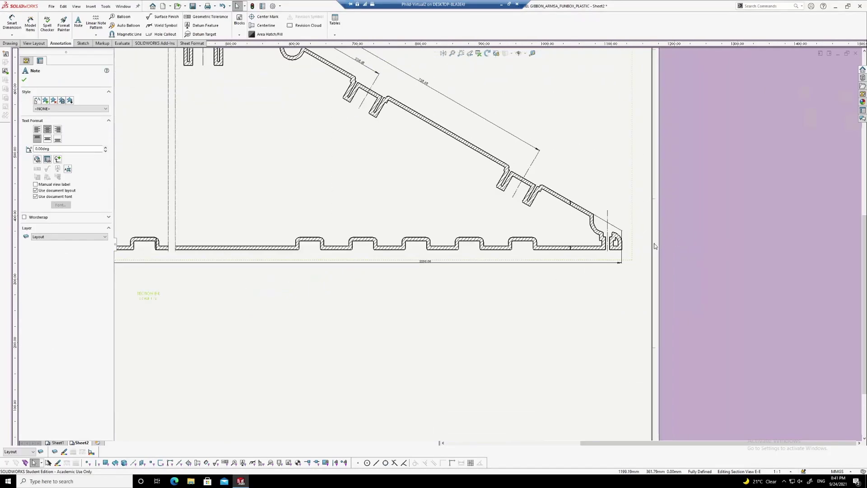
pyautogui.press('d')
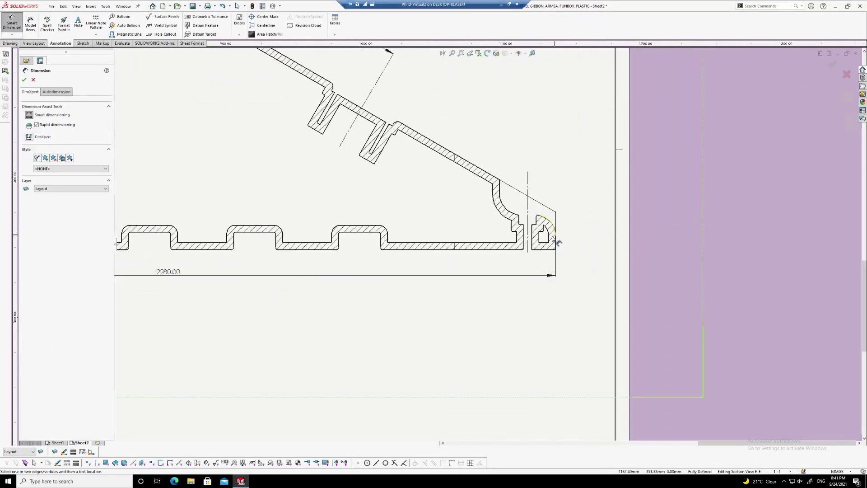
pyautogui.scroll(-2, 533, 210)
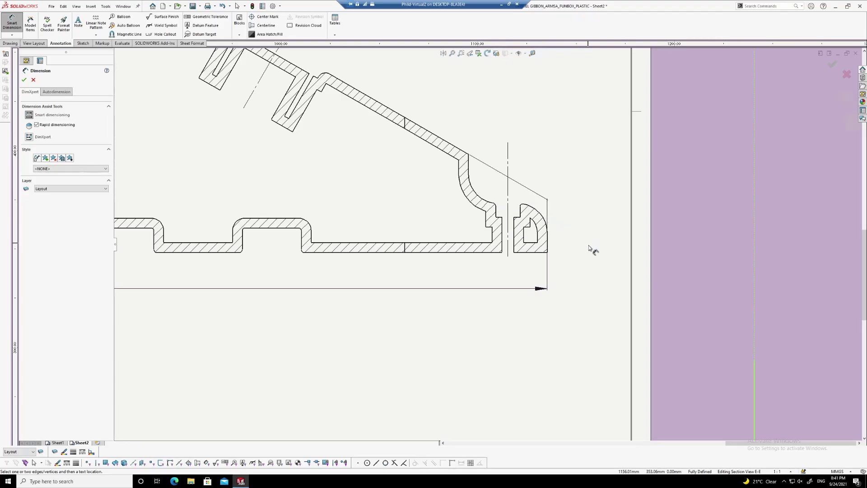
pyautogui.click(537, 252)
pyautogui.scroll(-2, 500, 205)
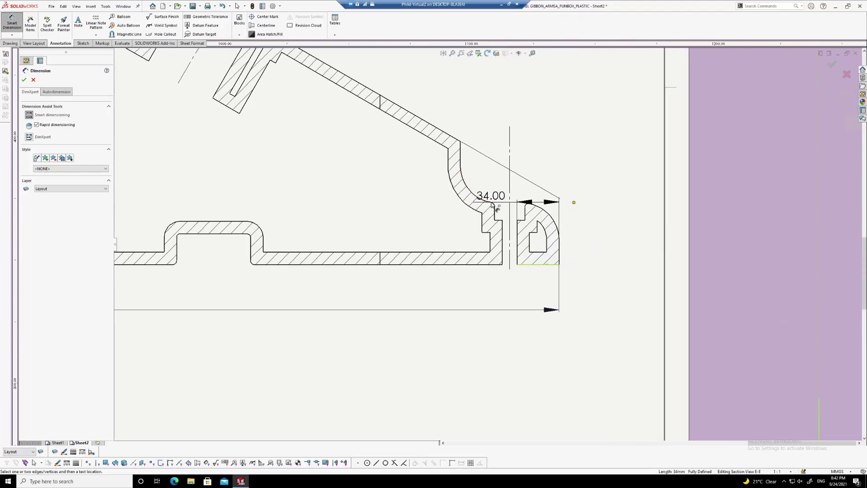
pyautogui.press('Escape')
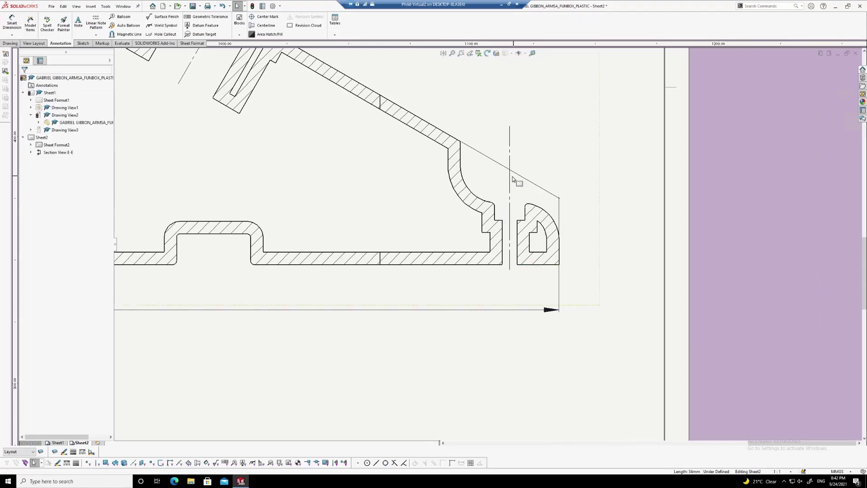
# Add a virtual sharp point where the concave arc meets the short vertical edge beside the right-end hole
pyautogui.scroll(-1, 513, 177)
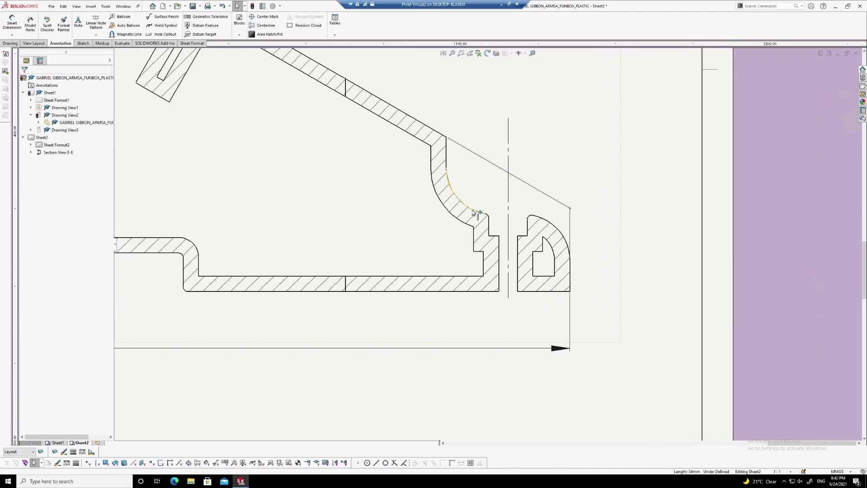
pyautogui.click(489, 223)
pyautogui.click(488, 224)
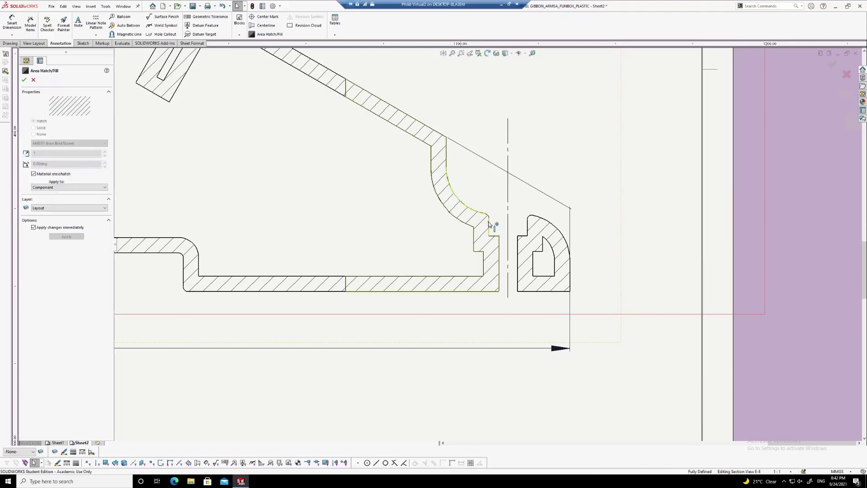
pyautogui.click(489, 225)
pyautogui.click(489, 224)
pyautogui.keyDown('ctrl'); pyautogui.click(479, 213); pyautogui.keyUp('ctrl')
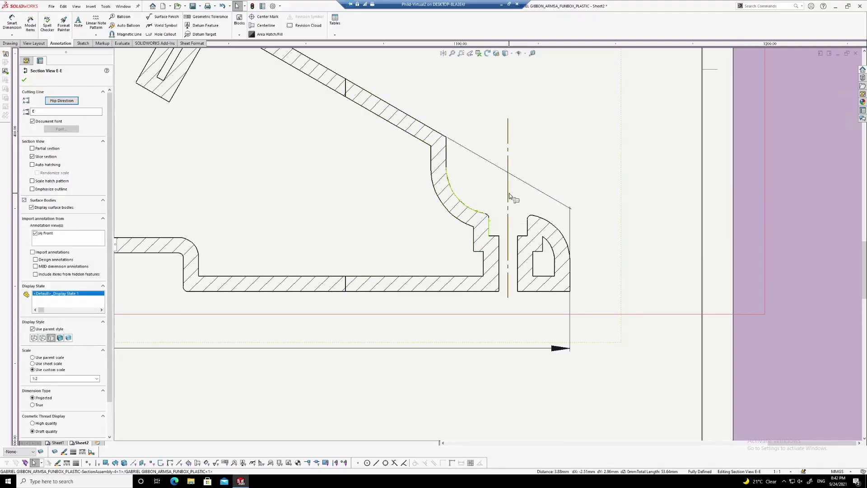
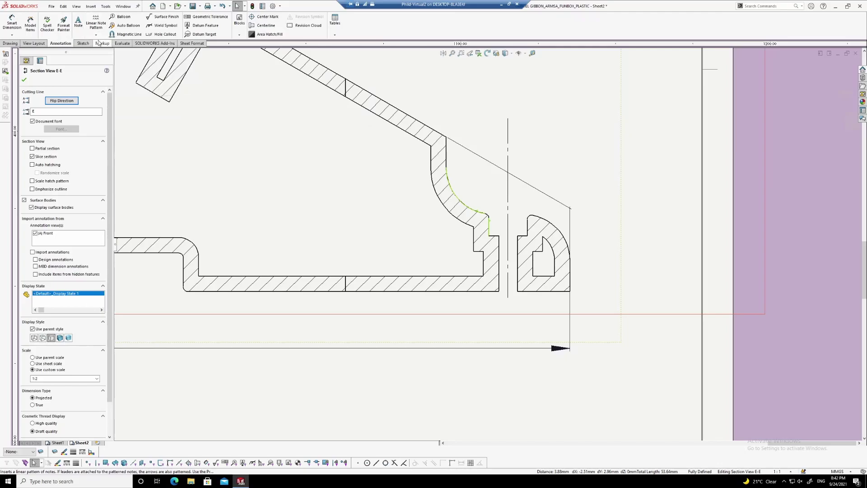
pyautogui.click(81, 44)
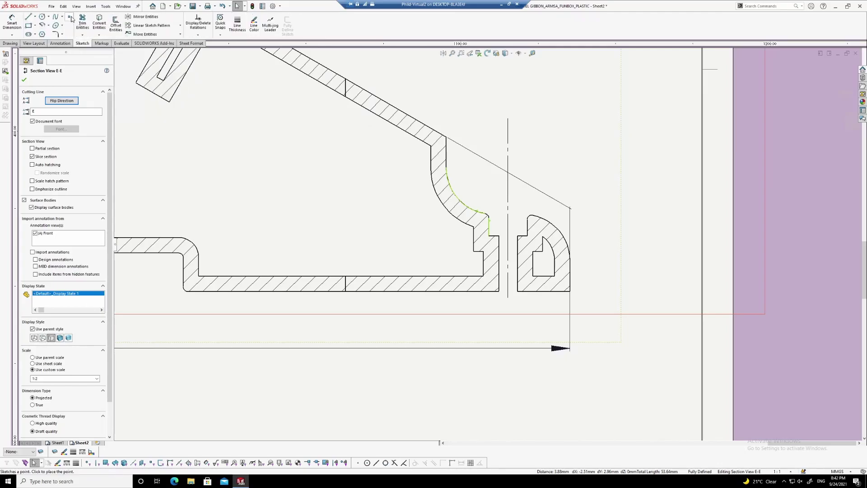
pyautogui.scroll(-2, 505, 209)
pyautogui.click(634, 197)
# Dimension the height from the right end's base edge to the new virtual sharp beside the hole
pyautogui.scroll(1, 639, 199)
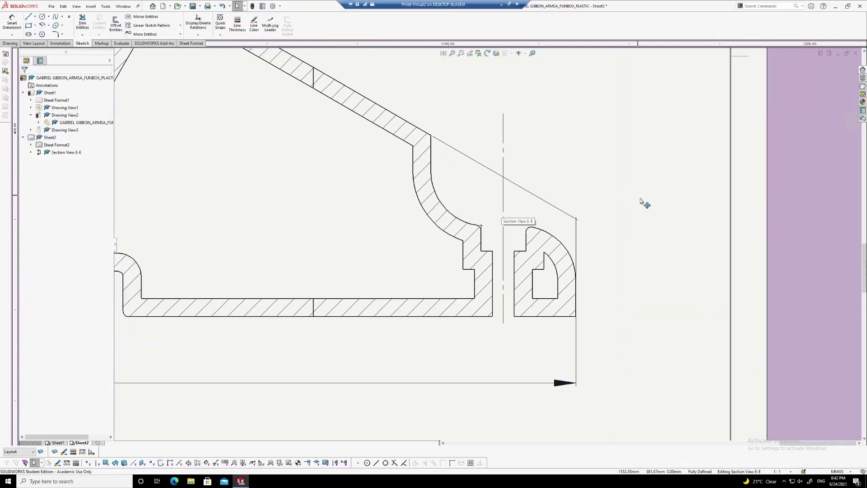
pyautogui.moveTo(641, 223); pyautogui.dragTo(644, 163, button='right')
pyautogui.click(568, 317)
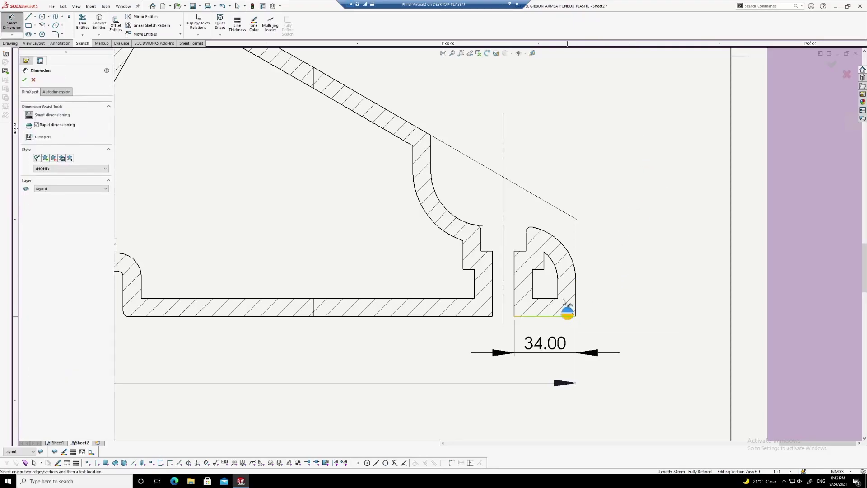
pyautogui.click(481, 225)
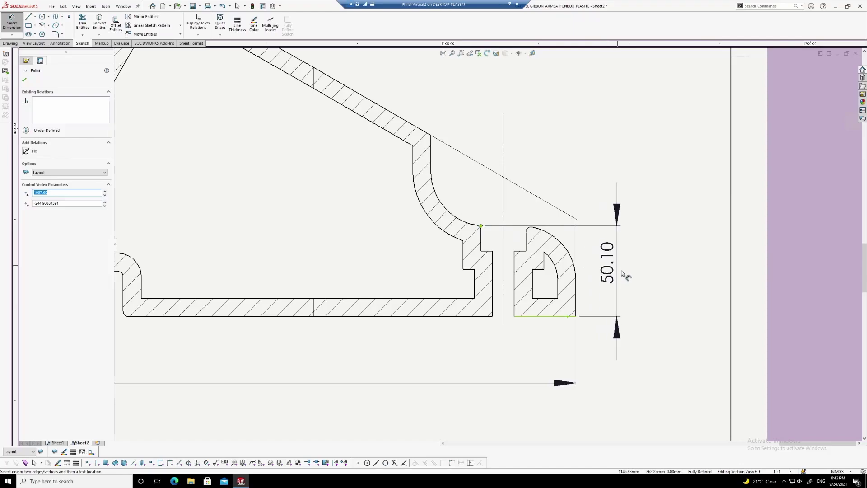
# Place the vertical dimension from the base edge to the upper hole edge beside the section's right-hand end
pyautogui.click(627, 279)
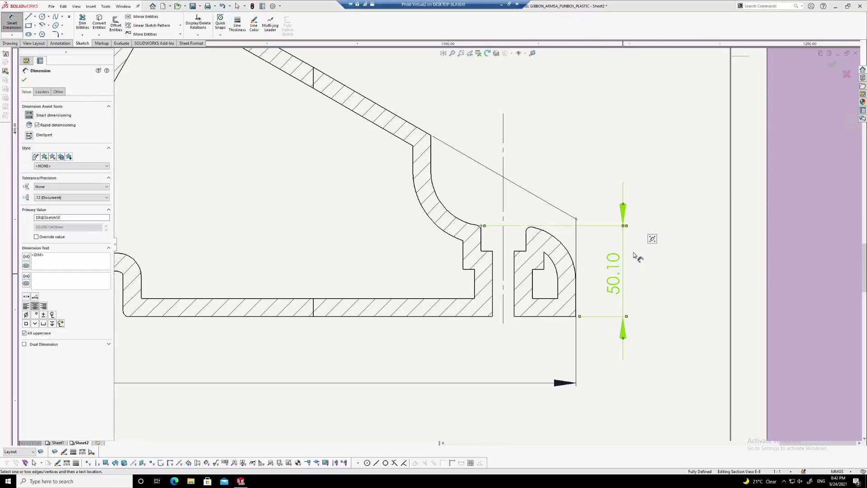
pyautogui.scroll(1, 643, 245)
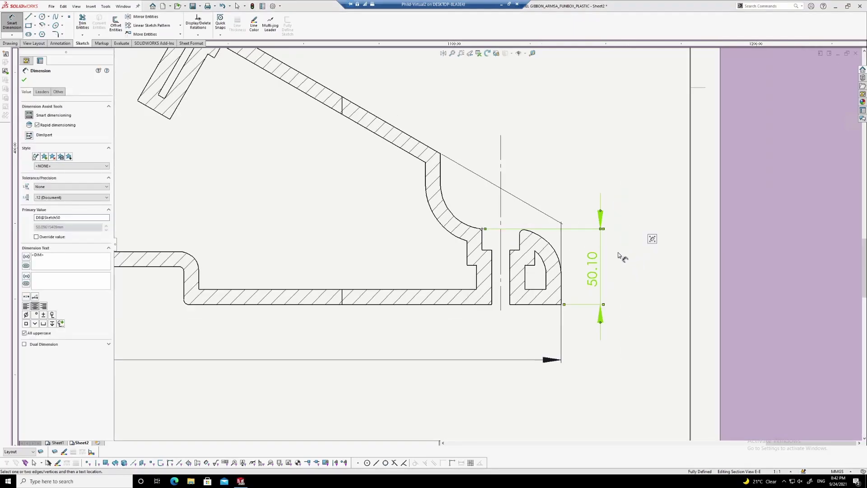
pyautogui.scroll(-1, 623, 254)
pyautogui.press('Escape')
pyautogui.scroll(-2, 556, 232)
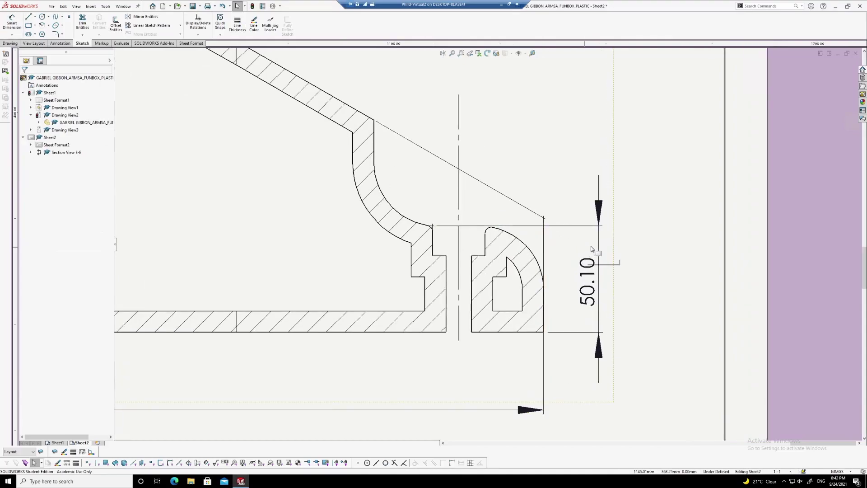
# Dimension the height from the base edge to the counterbore shoulder at the section's right-hand end
pyautogui.press('Return')
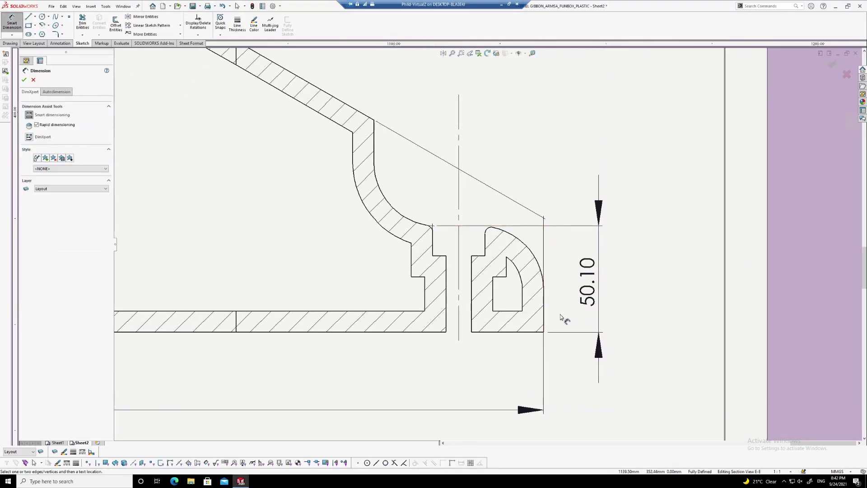
pyautogui.click(532, 332)
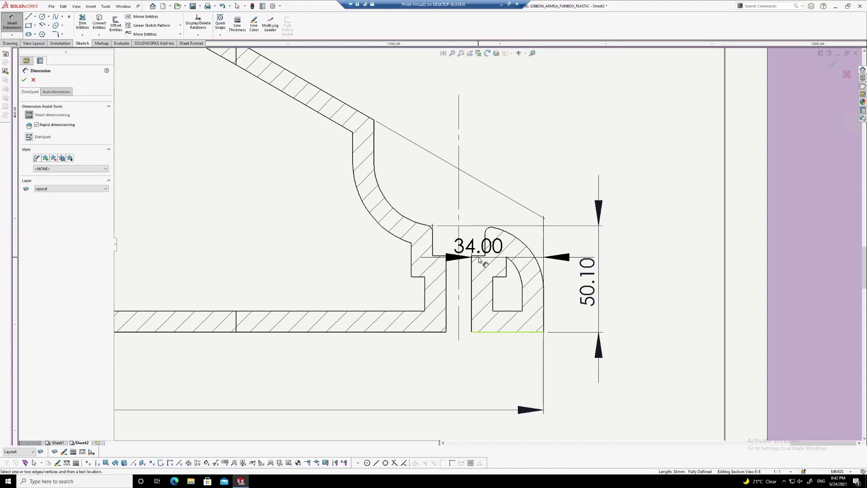
pyautogui.click(478, 256)
pyautogui.click(564, 293)
pyautogui.click(609, 292)
pyautogui.press('Escape')
# Space out the two height dimensions beside the right-hand end, keeping the taller one outermost
pyautogui.moveTo(614, 291); pyautogui.dragTo(655, 291)
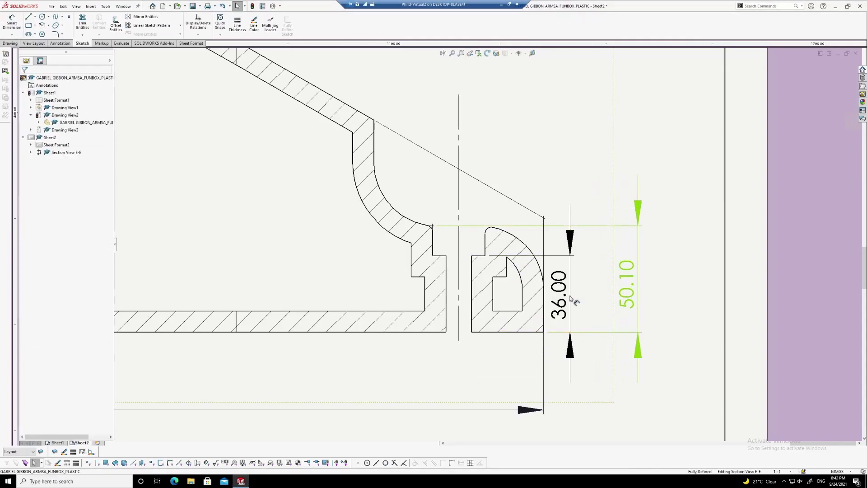
pyautogui.moveTo(561, 300); pyautogui.dragTo(625, 300)
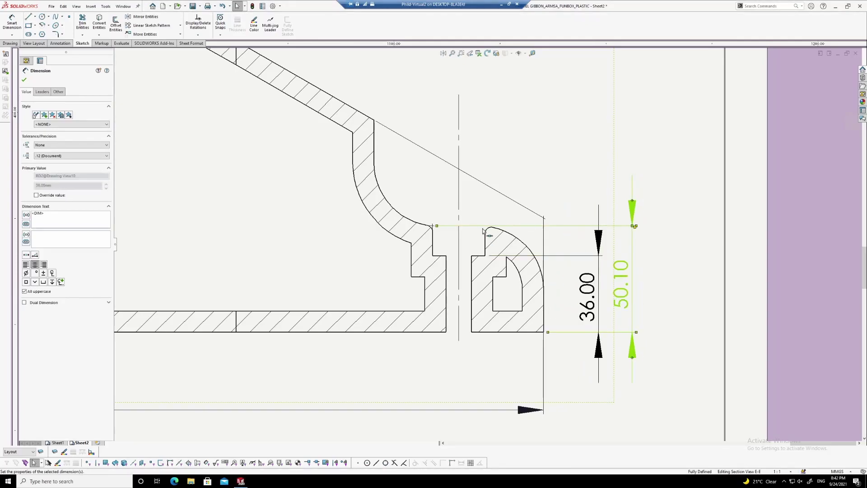
pyautogui.scroll(2, 497, 240)
pyautogui.scroll(2, 544, 217)
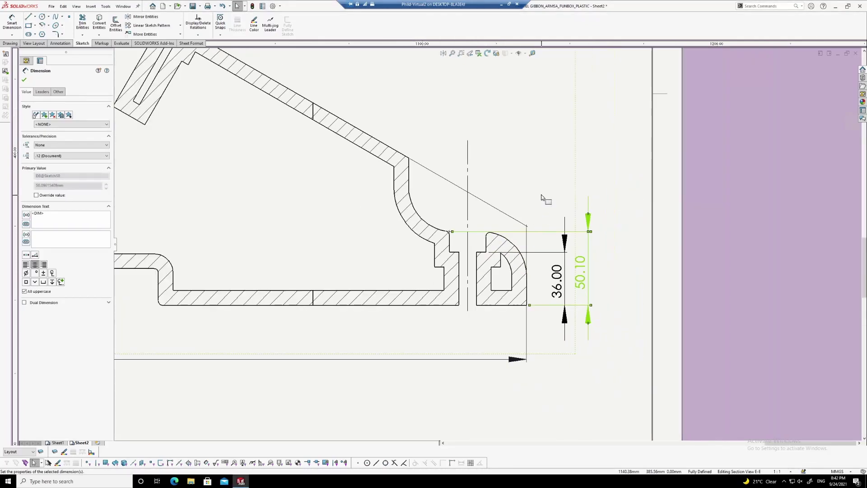
# Dimension the diameter of the counterbore at the right-hand end, placing the text above the section
pyautogui.moveTo(542, 189); pyautogui.dragTo(541, 164, button='right')
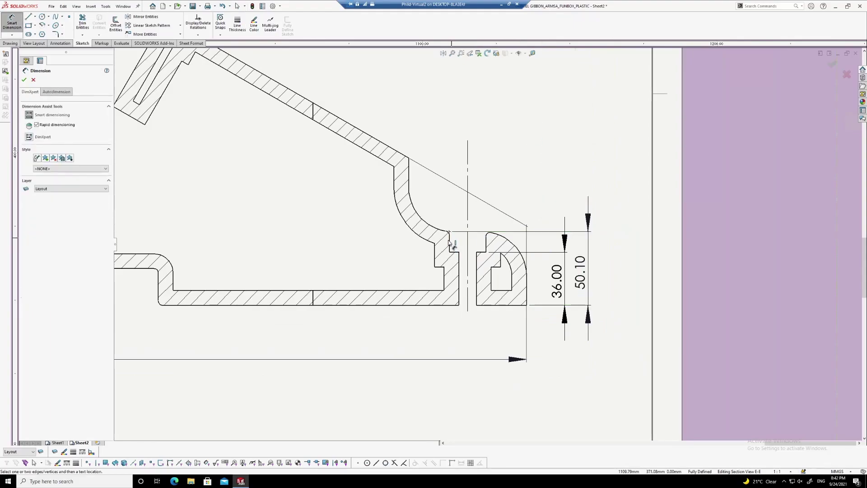
pyautogui.click(450, 243)
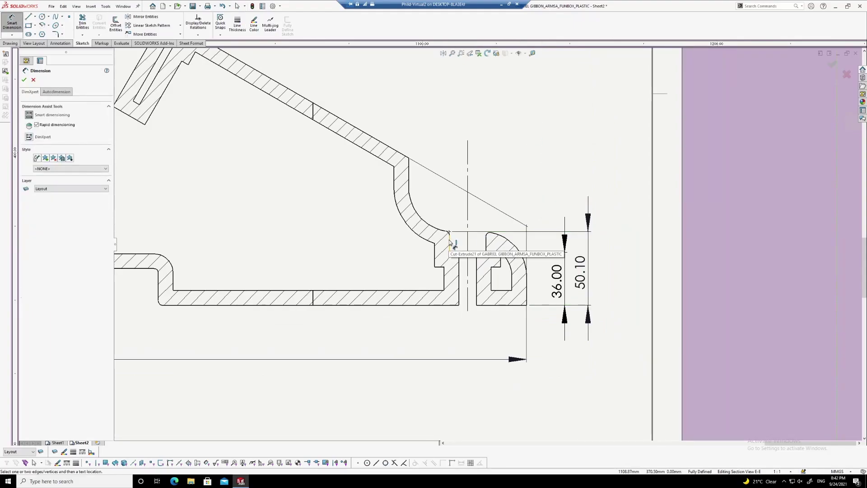
pyautogui.click(486, 243)
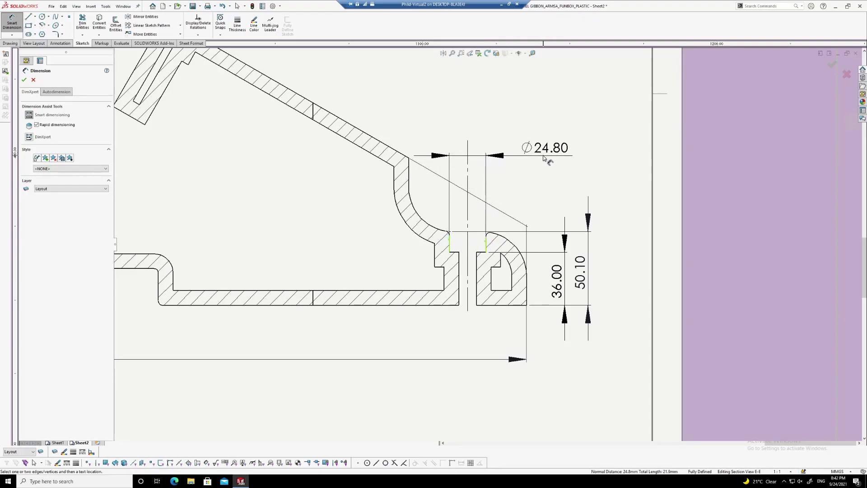
pyautogui.click(545, 158)
# Dimension the diameter of the narrow through-hole below the counterbore, placing the text under the base
pyautogui.click(459, 297)
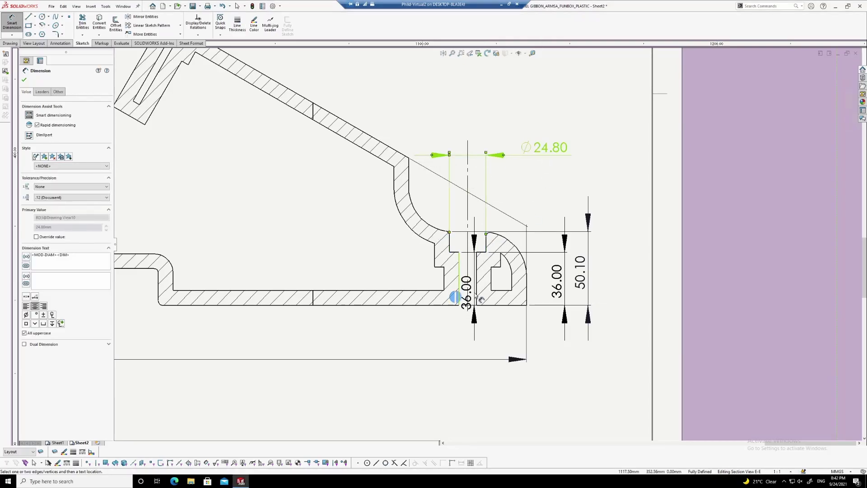
pyautogui.click(477, 289)
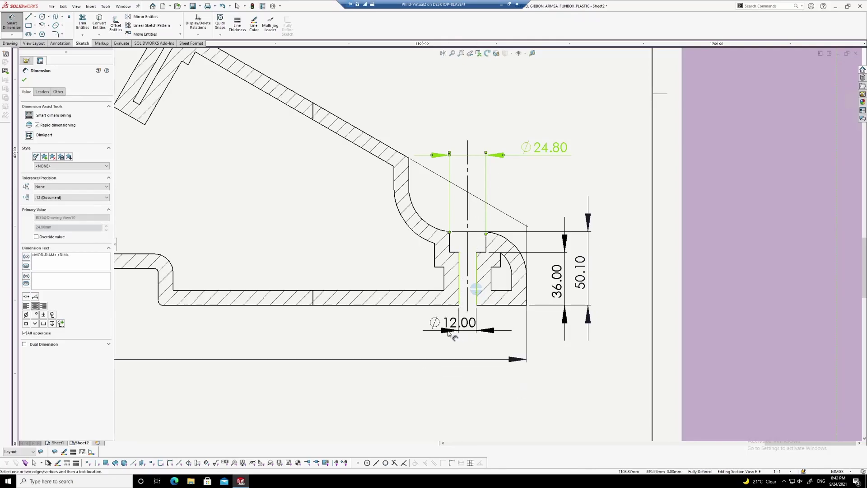
pyautogui.click(420, 327)
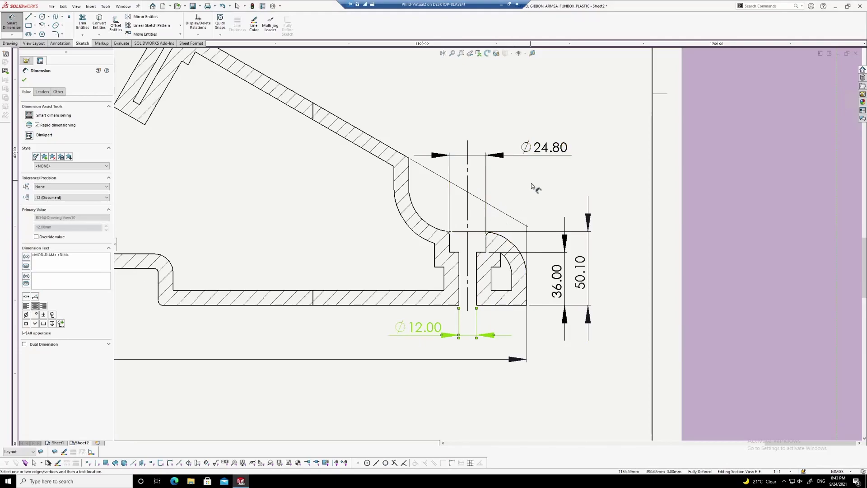
pyautogui.scroll(4, 542, 261)
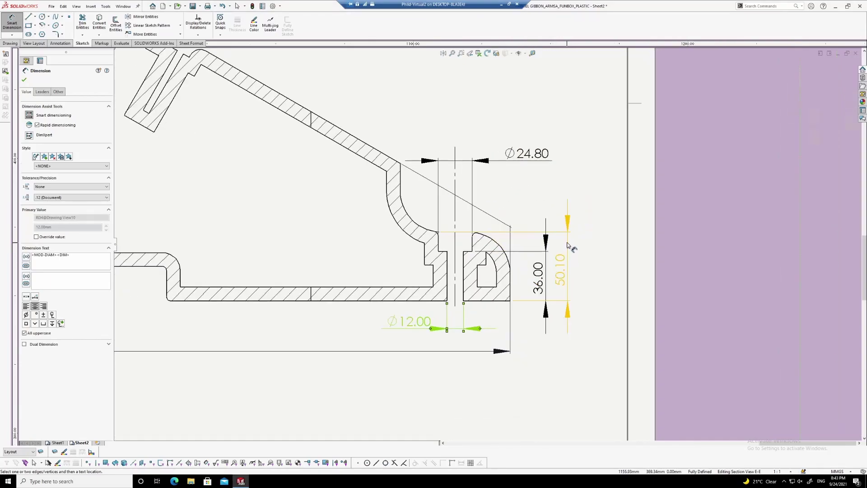
pyautogui.scroll(-3, 529, 202)
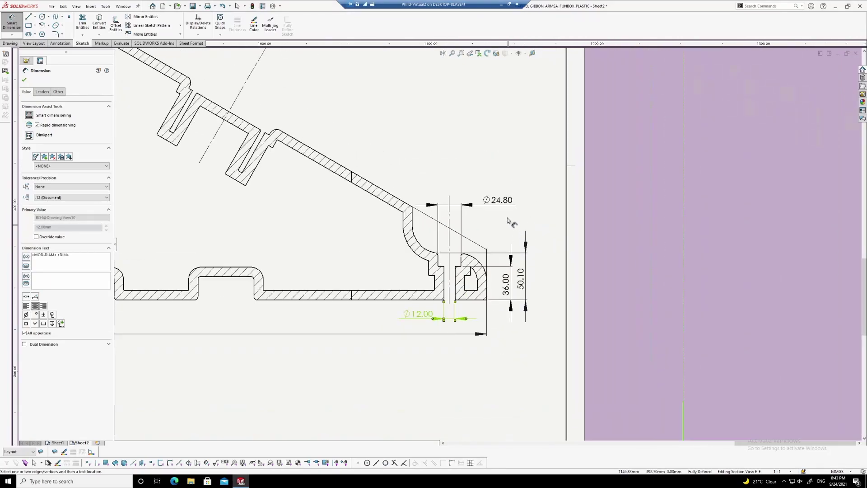
# Dimension the angle between the sloped top face and the vertical end face, placing it below and outside the right-hand end
pyautogui.click(382, 196)
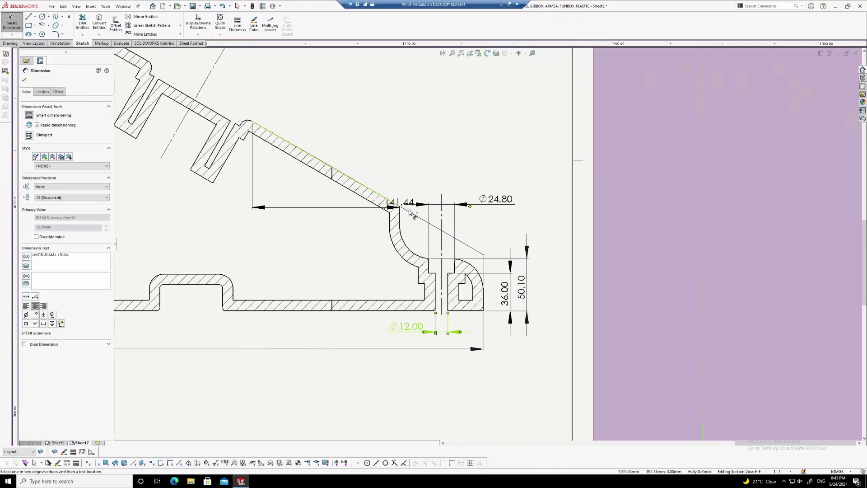
pyautogui.click(484, 298)
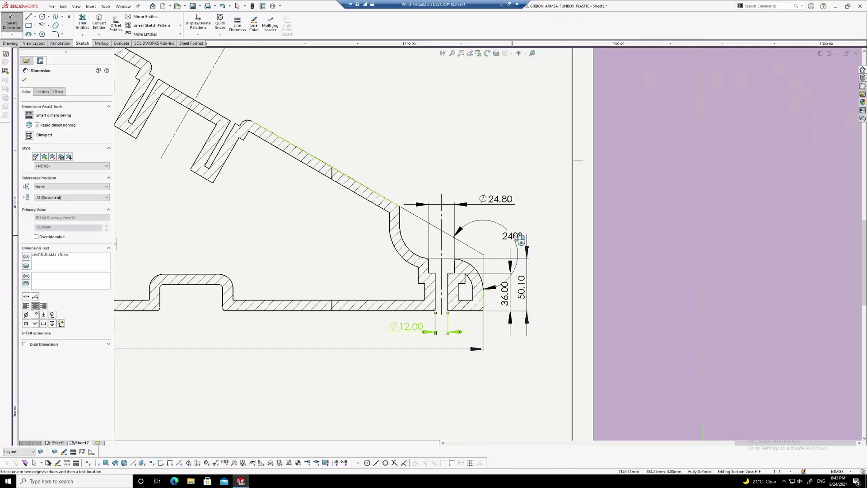
pyautogui.scroll(-2, 504, 268)
pyautogui.scroll(2, 541, 325)
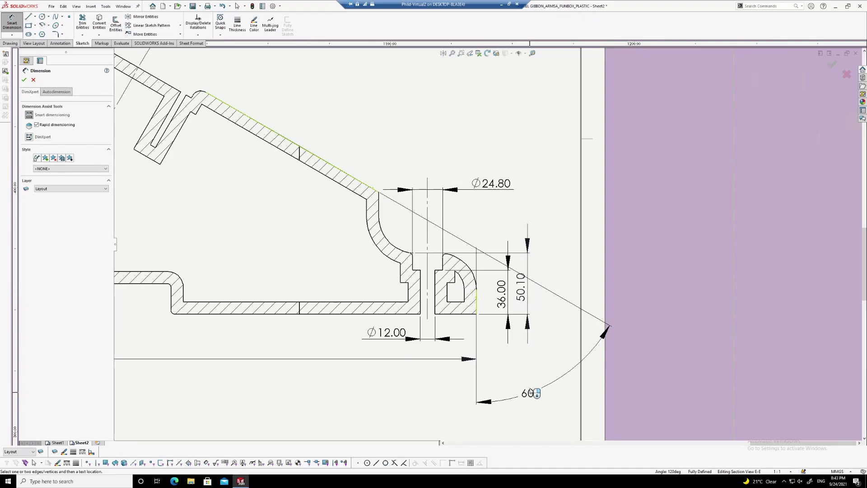
pyautogui.click(535, 388)
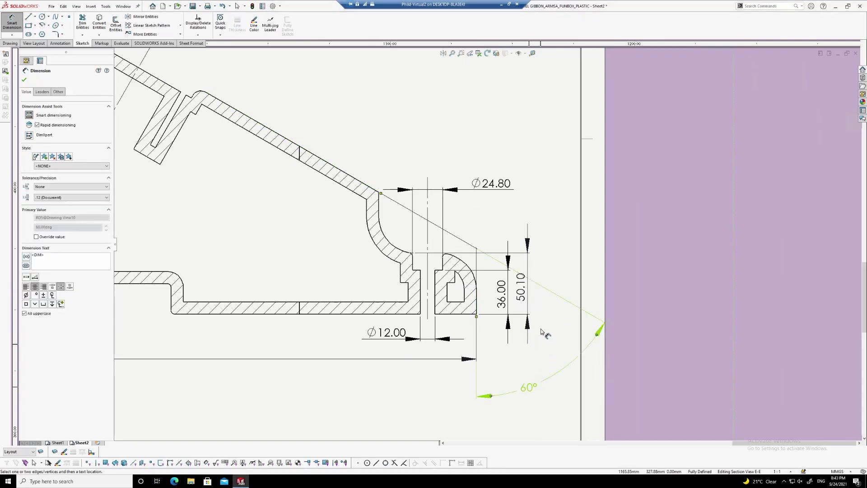
# Shift Section View E-E slightly left on the sheet so its outer dimensions sit inside the border
pyautogui.scroll(6, 545, 336)
pyautogui.scroll(5, 440, 185)
pyautogui.scroll(-2, 404, 288)
pyautogui.press('Escape')
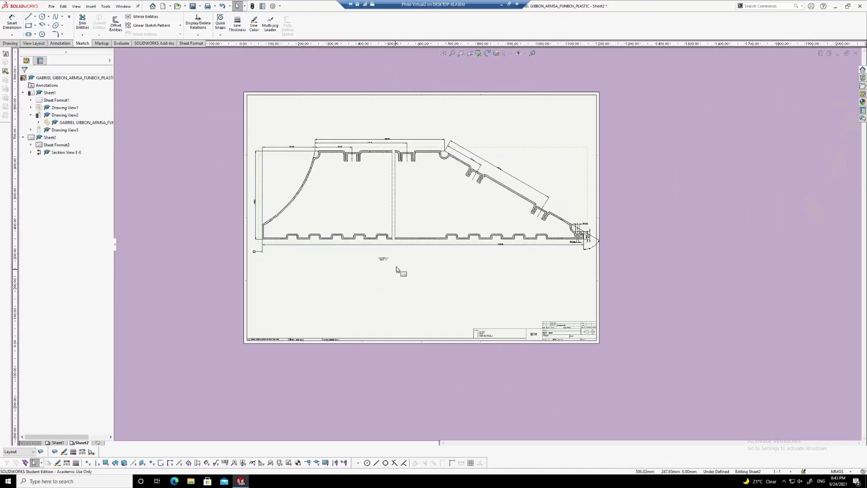
pyautogui.moveTo(403, 245); pyautogui.dragTo(403, 246)
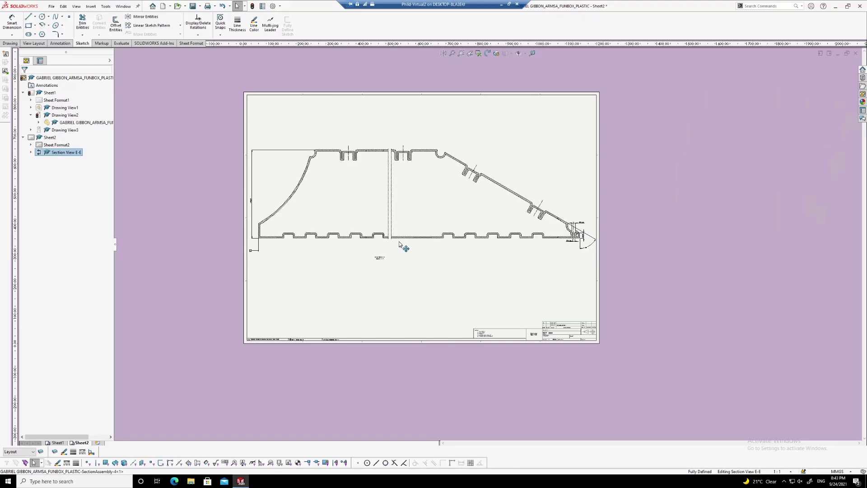
pyautogui.scroll(-3, 343, 140)
pyautogui.scroll(-2, 333, 144)
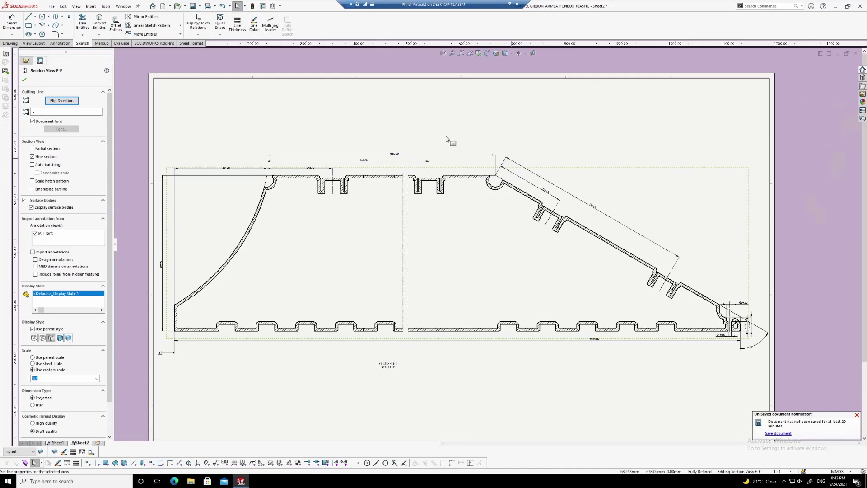
# Dimension the diameter of the first round recess in the flat top, placing it above the existing horizontal dimensions
pyautogui.scroll(-2, 407, 145)
pyautogui.click(12, 21)
pyautogui.scroll(-5, 228, 202)
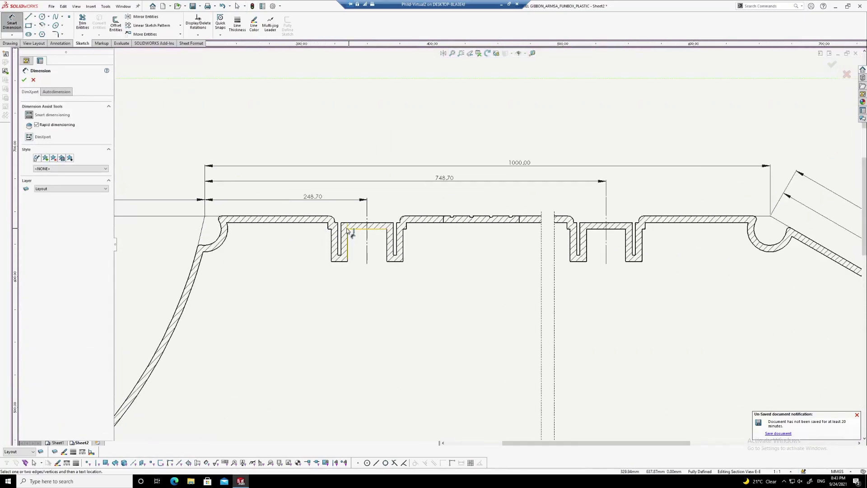
pyautogui.scroll(-3, 354, 231)
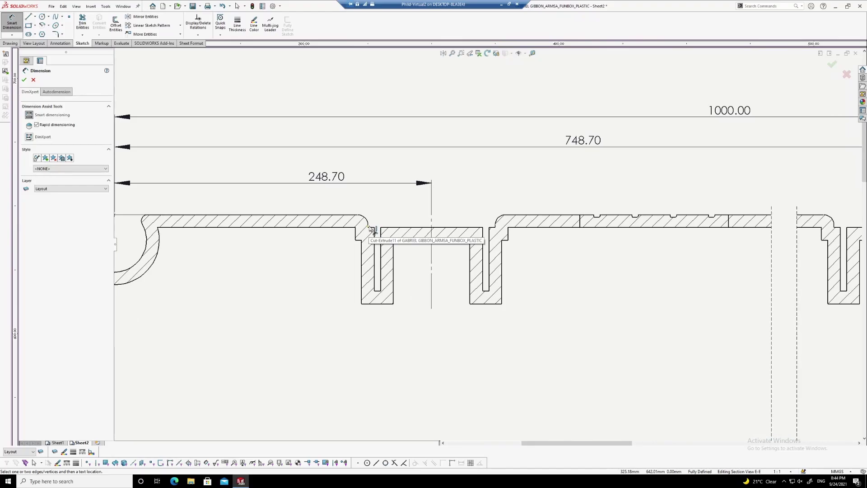
pyautogui.scroll(-2, 371, 230)
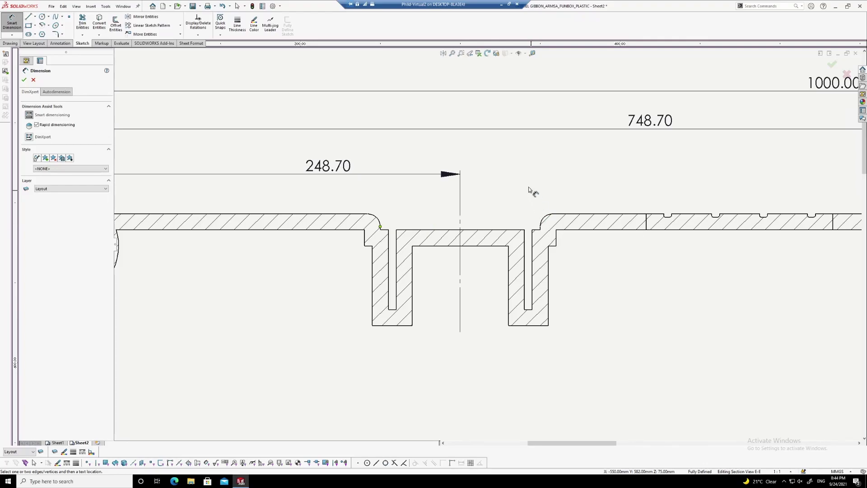
pyautogui.press('Escape')
pyautogui.moveTo(527, 168); pyautogui.dragTo(521, 137, button='right')
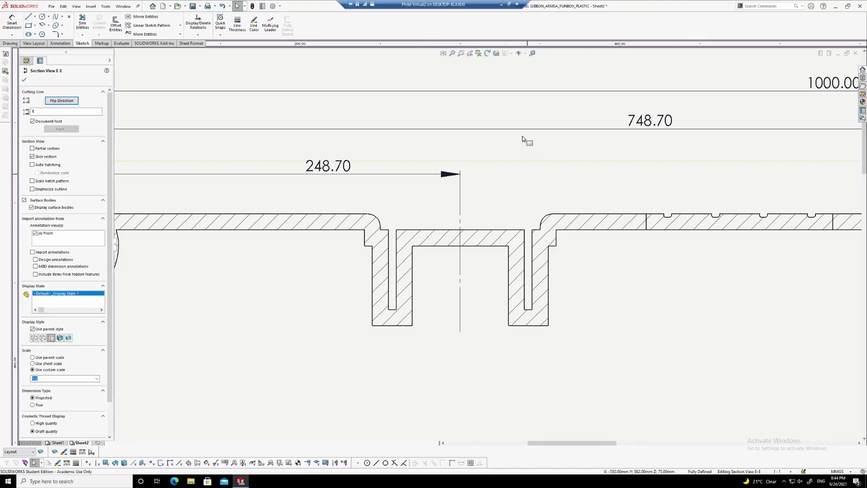
pyautogui.click(381, 226)
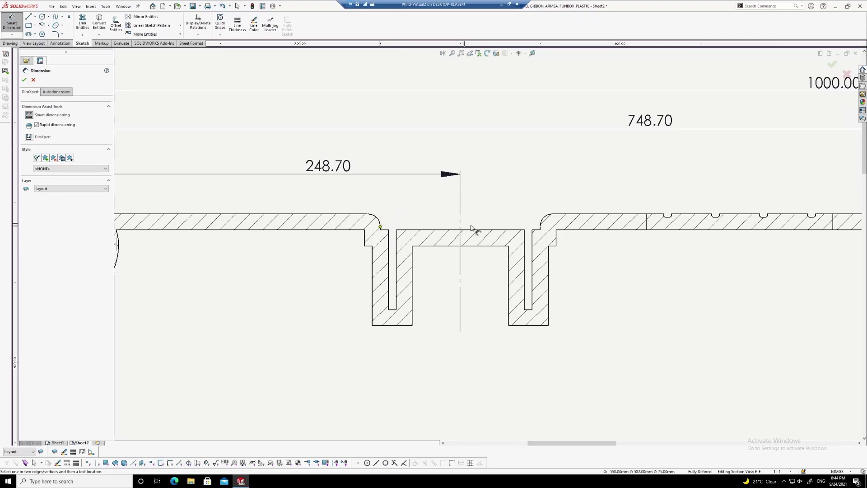
pyautogui.click(547, 230)
pyautogui.scroll(1, 519, 167)
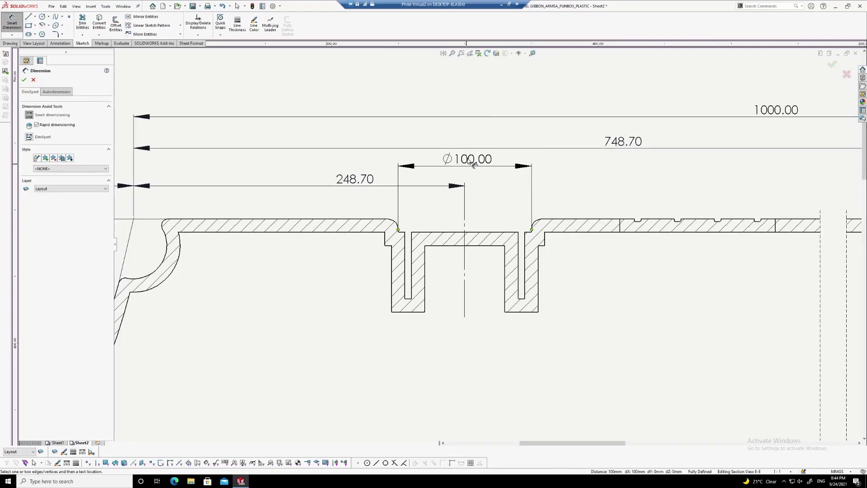
pyautogui.click(470, 89)
# Dimension the width of the narrow groove at the left side of the first recess
pyautogui.scroll(-2, 414, 234)
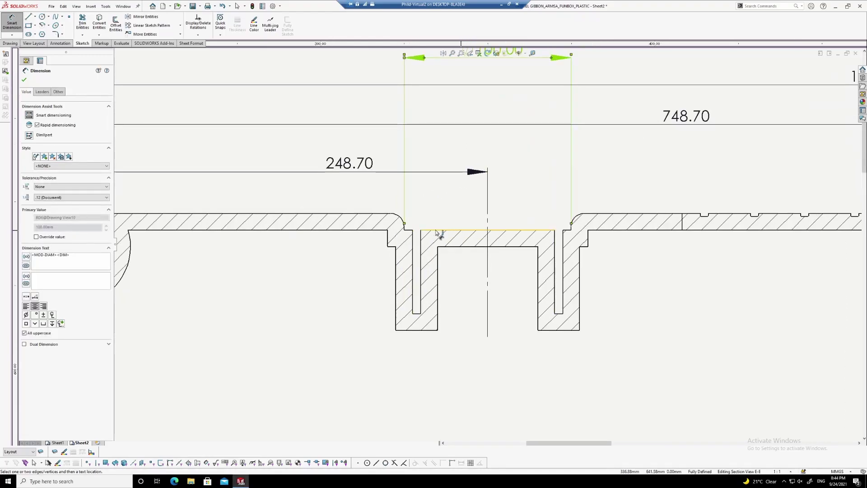
pyautogui.click(412, 239)
pyautogui.click(421, 245)
pyautogui.click(459, 149)
pyautogui.scroll(-3, 460, 151)
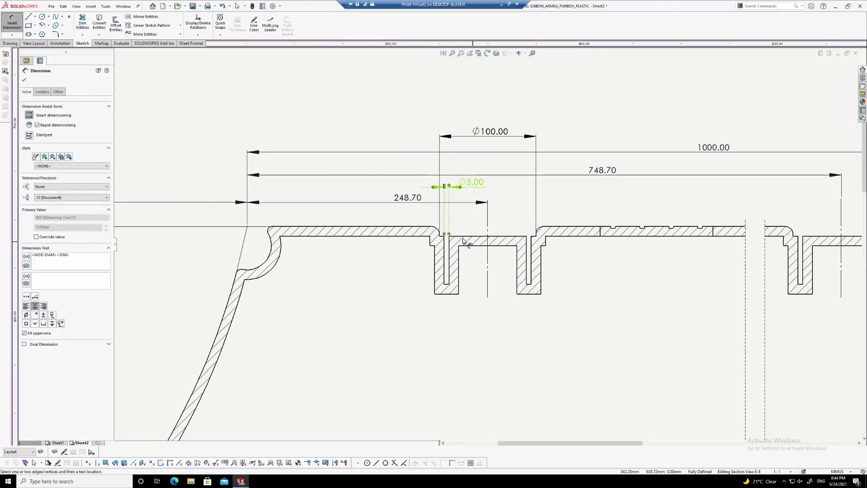
# Dimension the depth from the flat top face to the recess floor, placing it beyond the deck's left corner
pyautogui.click(425, 227)
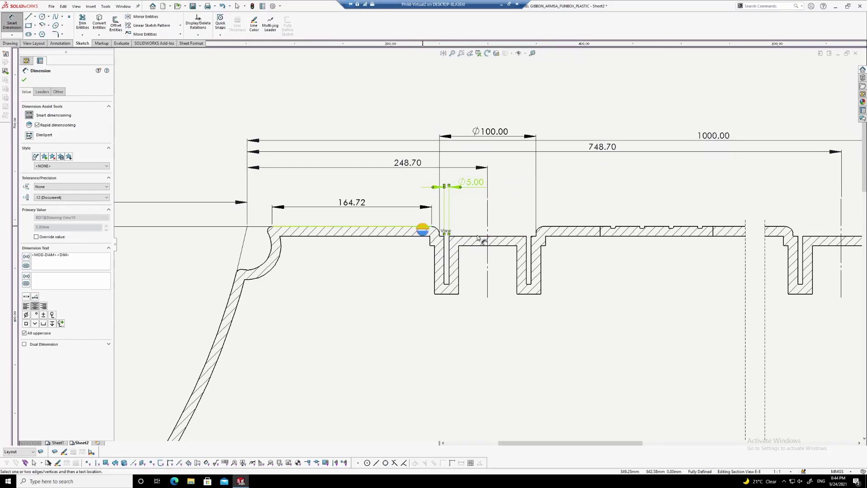
pyautogui.click(470, 236)
pyautogui.scroll(-2, 318, 233)
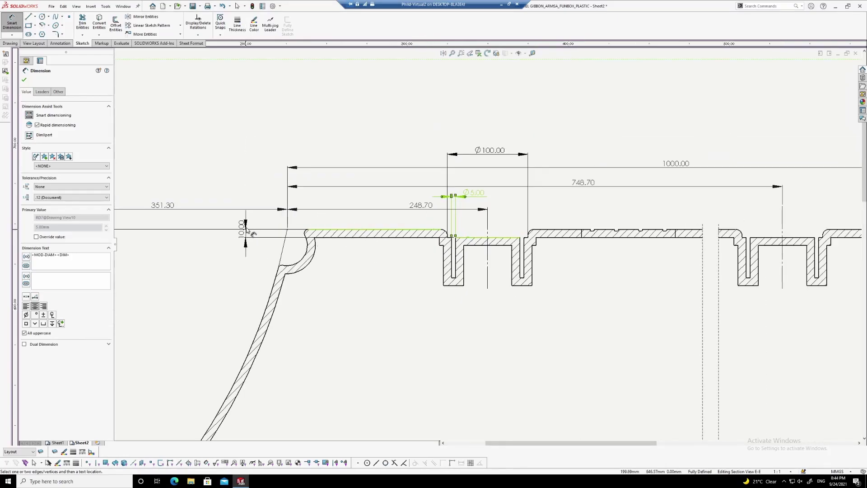
pyautogui.click(241, 185)
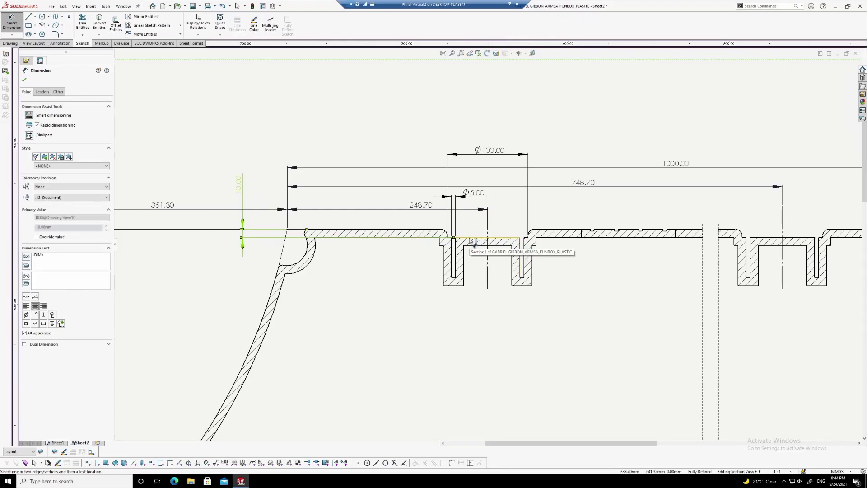
# Dimension the narrow groove's depth from the first recess floor to the groove bottom, placing it beyond the deck's left corner
pyautogui.click(469, 241)
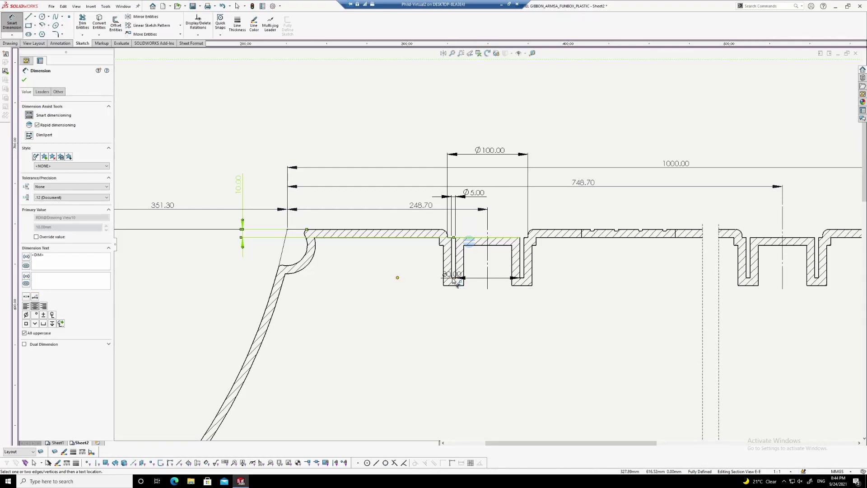
pyautogui.click(452, 277)
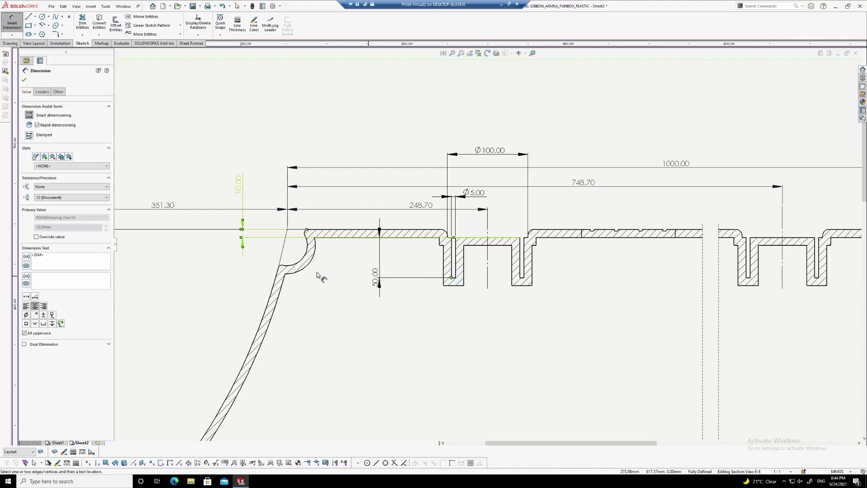
pyautogui.click(227, 267)
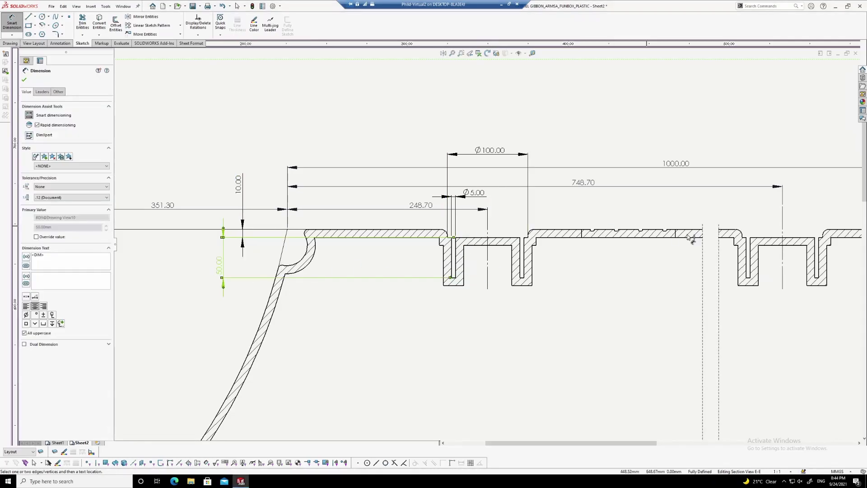
# Dimension the depth from the sloped face to the upper slope recess floor, placing it above the flat top near the slope's start
pyautogui.scroll(1, 488, 247)
pyautogui.scroll(4, 757, 252)
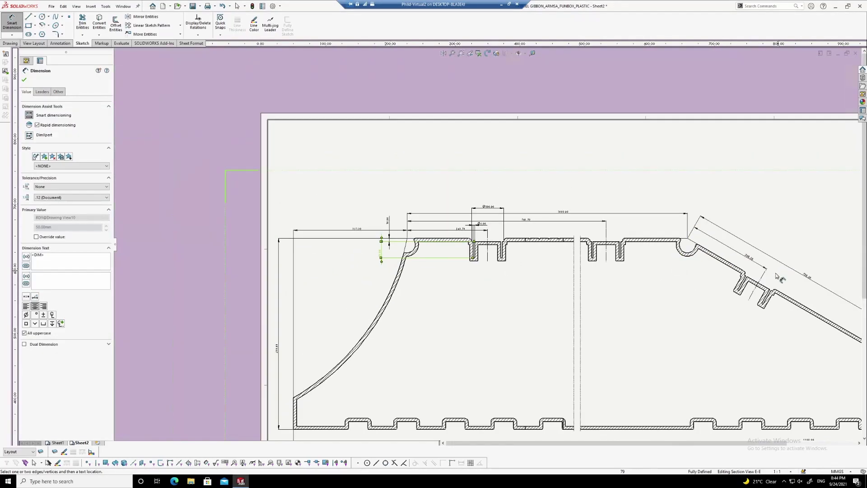
pyautogui.scroll(-5, 666, 275)
pyautogui.scroll(-2, 666, 275)
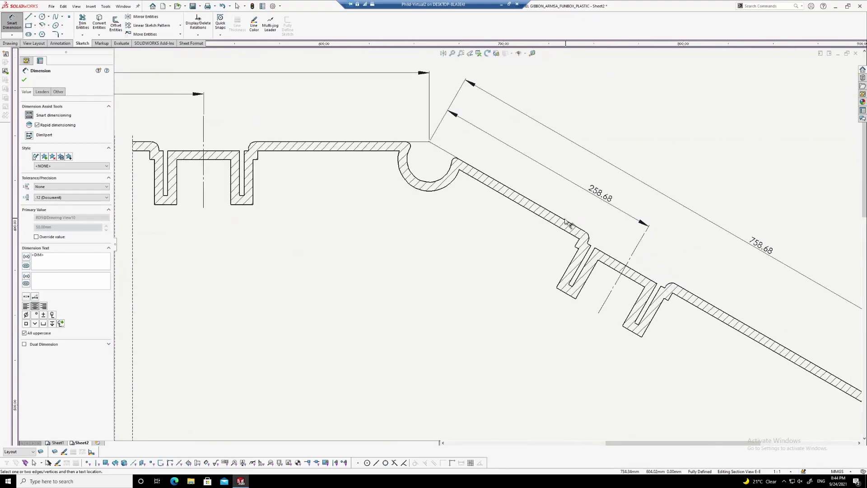
pyautogui.click(565, 220)
pyautogui.click(603, 253)
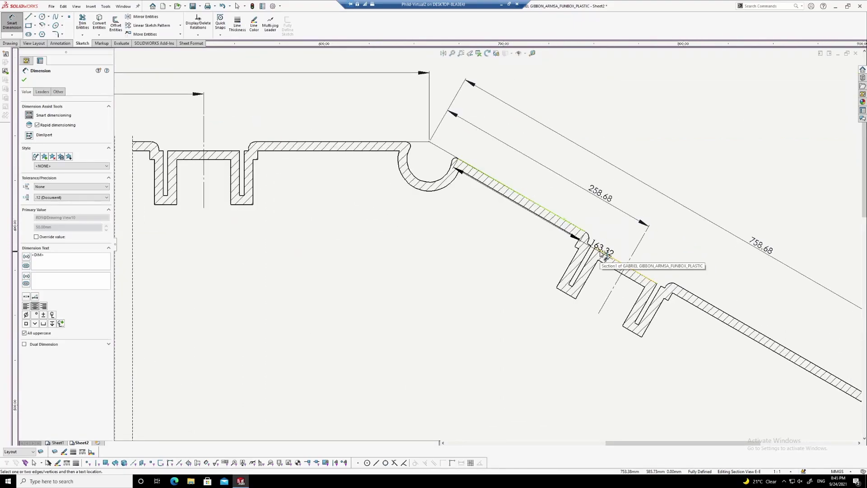
pyautogui.scroll(3, 585, 243)
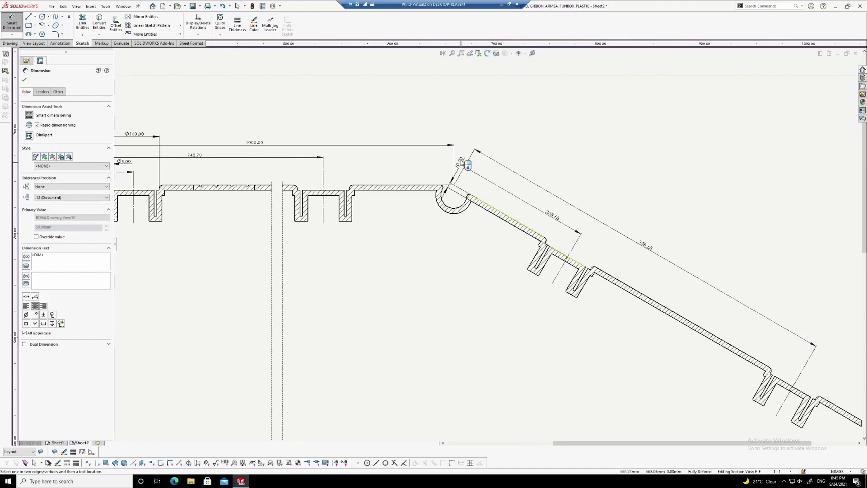
pyautogui.click(408, 125)
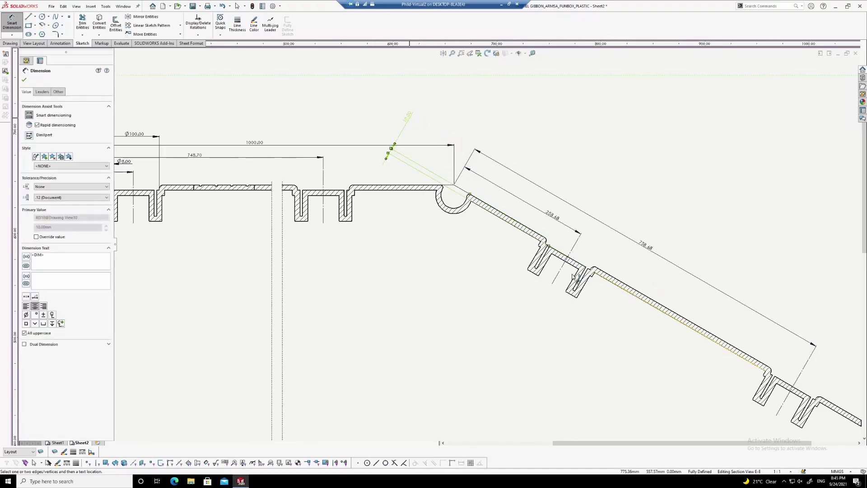
# Dimension the groove depth of the upper slope recess from its floor to the groove bottom, beside the slope's recess depth dimension
pyautogui.scroll(-2, 556, 248)
pyautogui.click(540, 245)
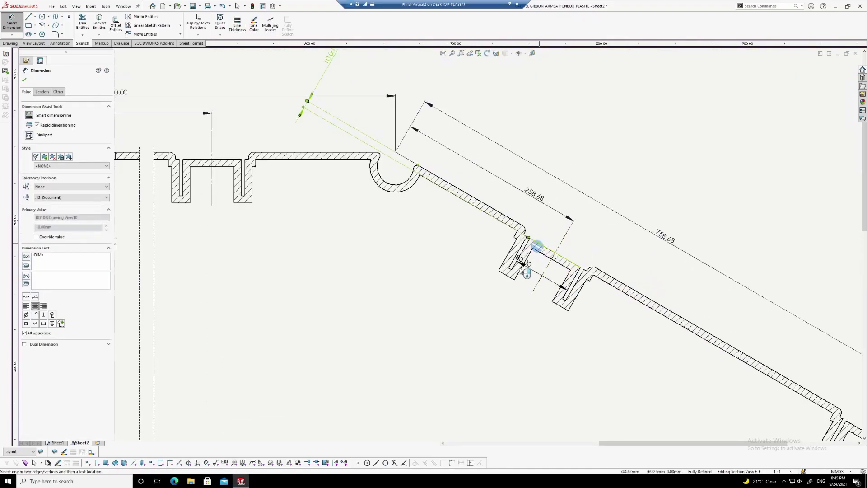
pyautogui.click(512, 270)
pyautogui.scroll(2, 470, 244)
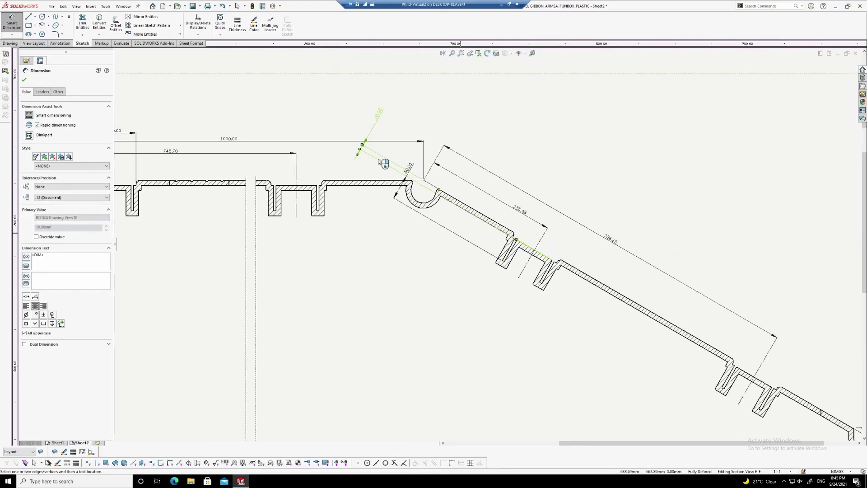
pyautogui.click(348, 158)
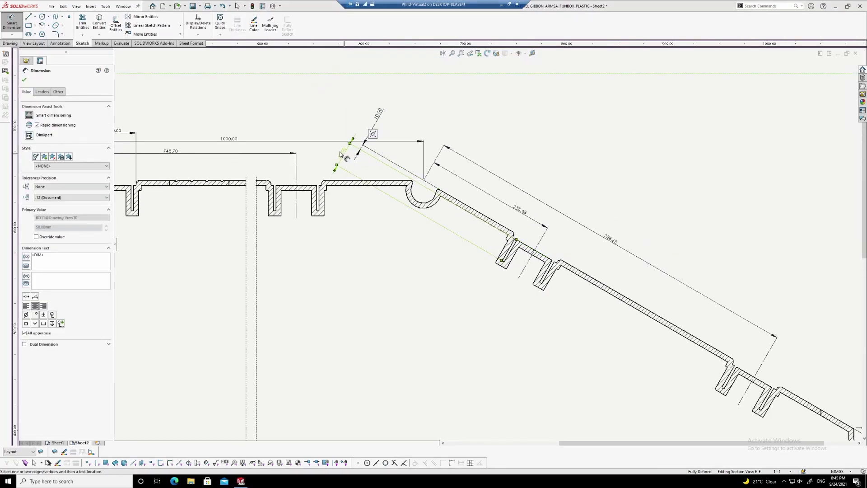
pyautogui.scroll(5, 348, 158)
pyautogui.scroll(-2, 329, 228)
pyautogui.scroll(-4, 585, 217)
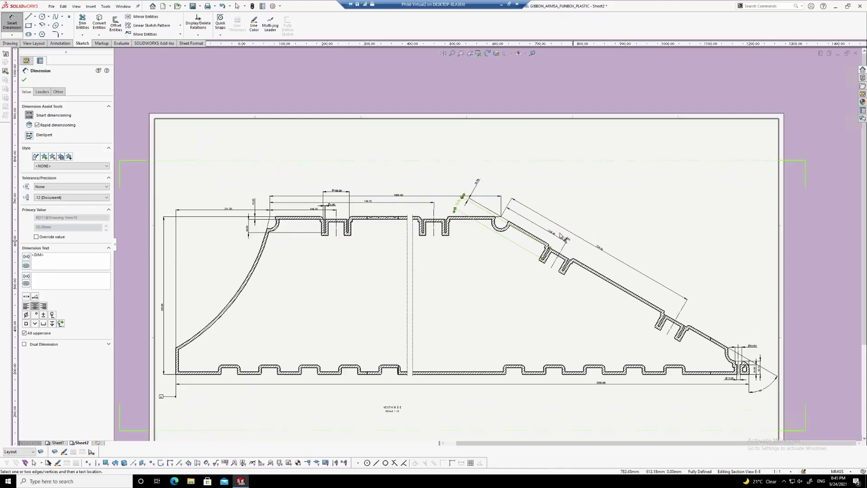
# Delete the recess depth and groove depth dimensions that belong to the upper slope recess
pyautogui.press('Escape')
pyautogui.click(408, 169)
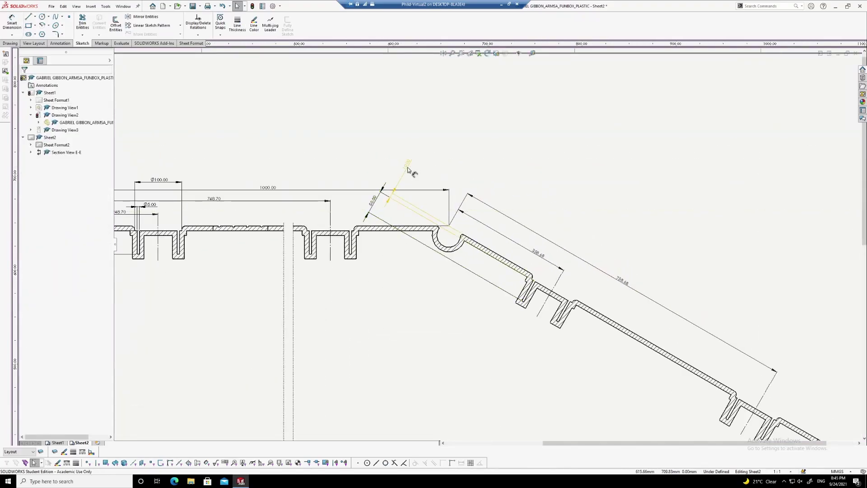
pyautogui.press('Delete')
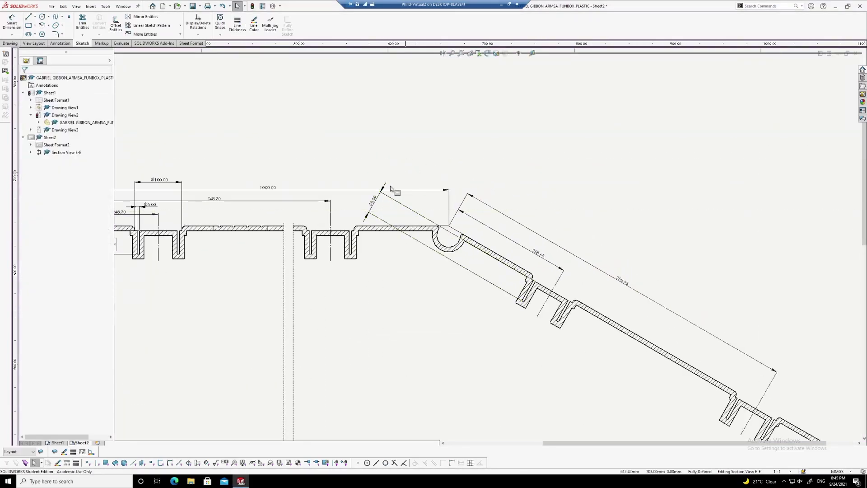
pyautogui.scroll(5, 514, 205)
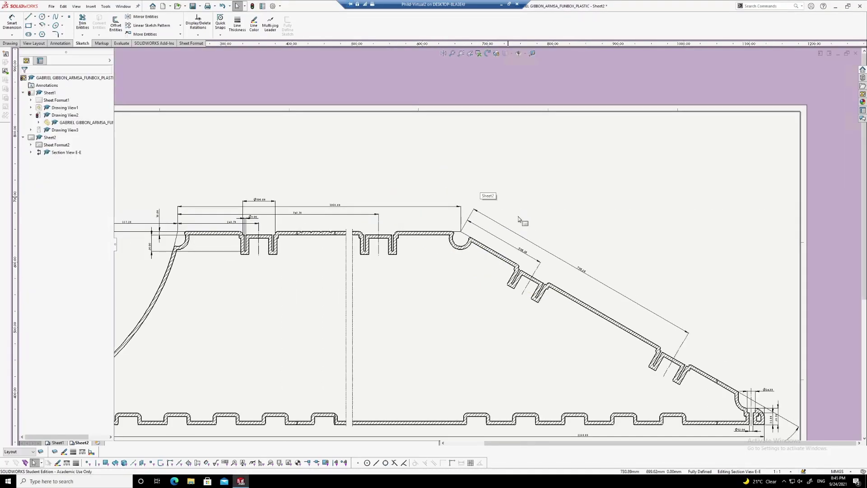
# Review the recess dimensions along the slope and flat top of Section View E-E
pyautogui.scroll(-4, 545, 273)
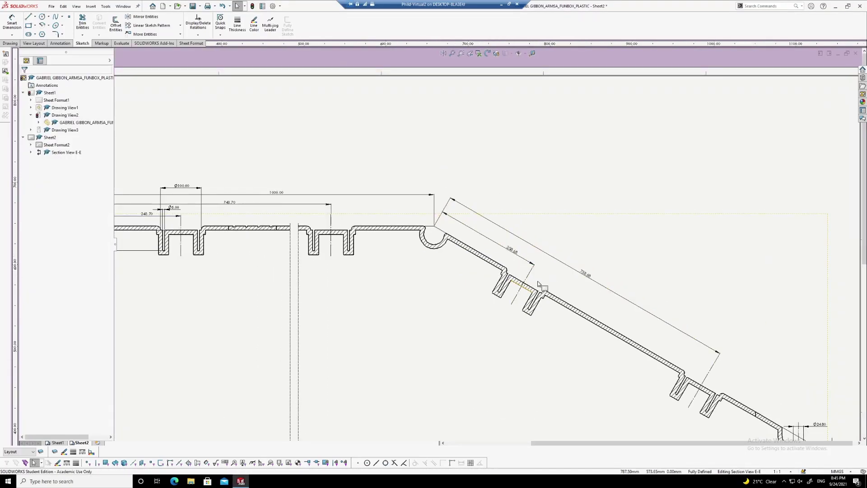
pyautogui.scroll(-1, 180, 199)
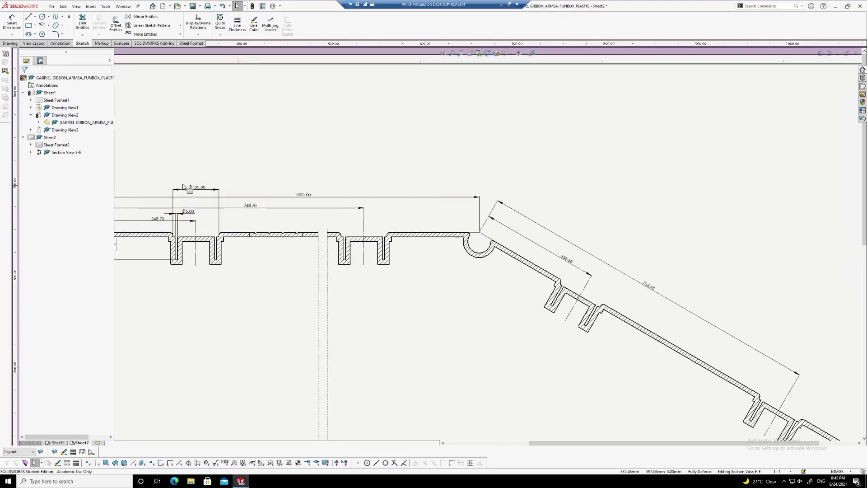
pyautogui.scroll(-1, 189, 189)
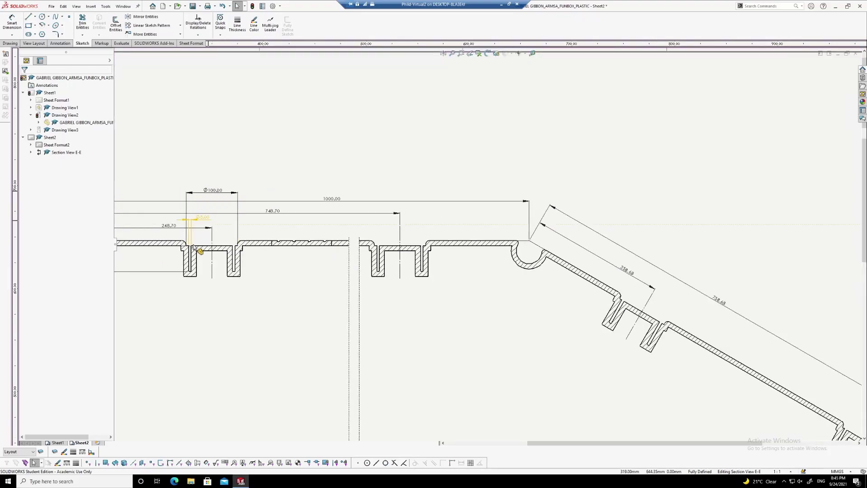
pyautogui.scroll(-2, 216, 249)
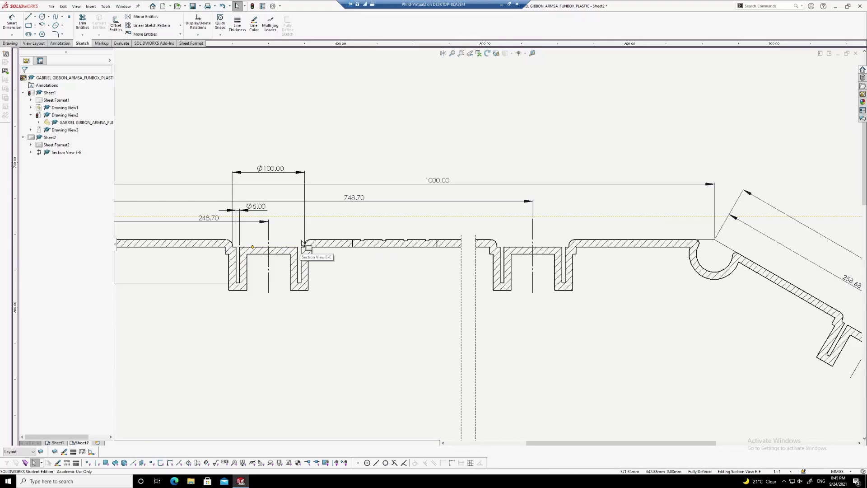
pyautogui.press('z')
pyautogui.press('z')
pyautogui.press('z')
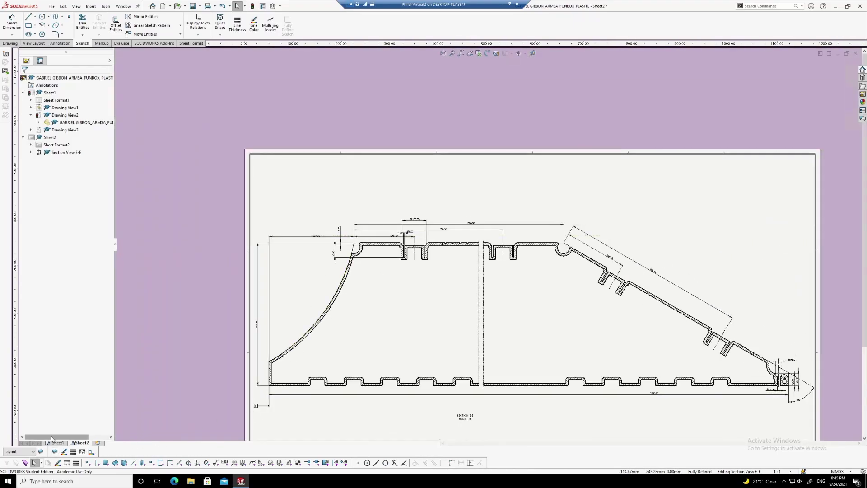
# On Sheet1, sketch a circle about 85 mm in diameter through the four small holes of the plan view's first round recess
pyautogui.click(57, 442)
pyautogui.scroll(2, 422, 195)
pyautogui.scroll(-5, 336, 189)
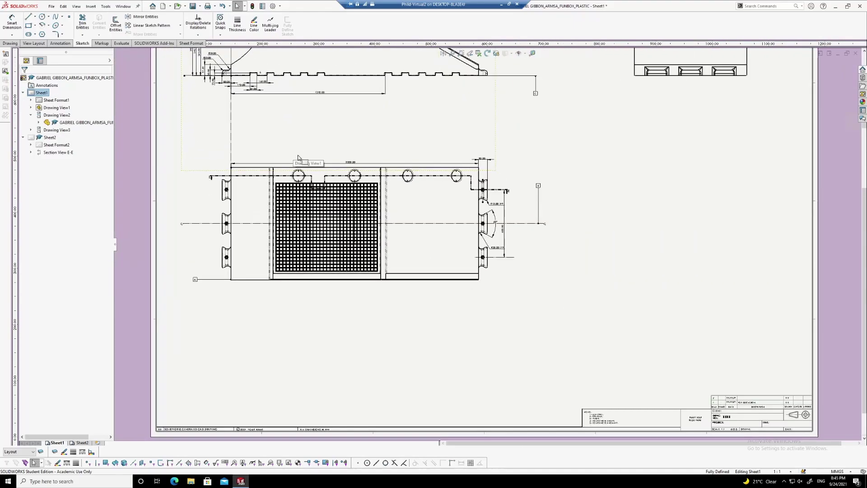
pyautogui.scroll(-5, 335, 189)
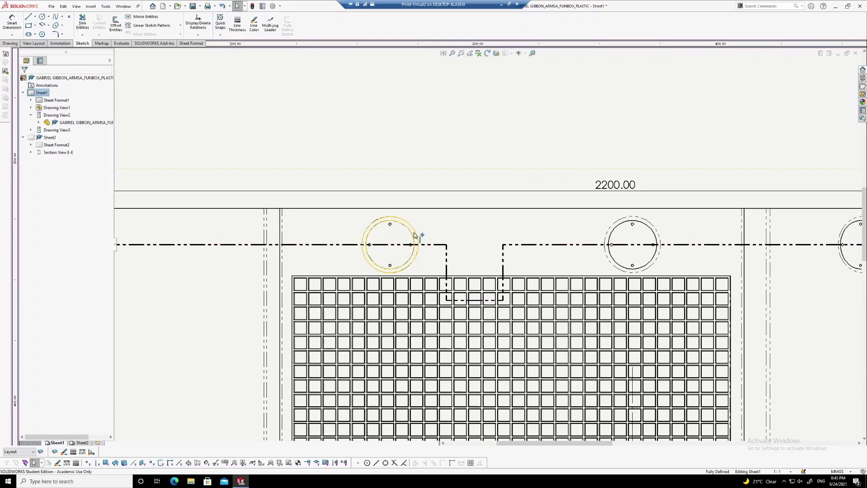
pyautogui.click(427, 114)
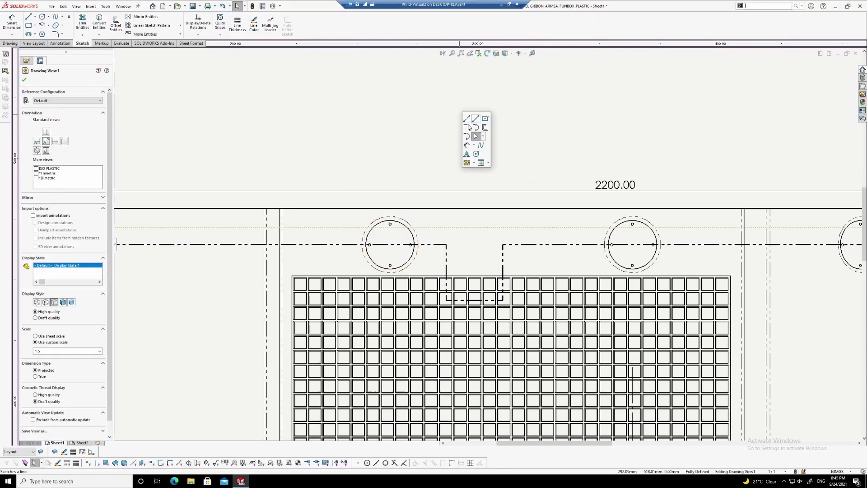
pyautogui.click(477, 154)
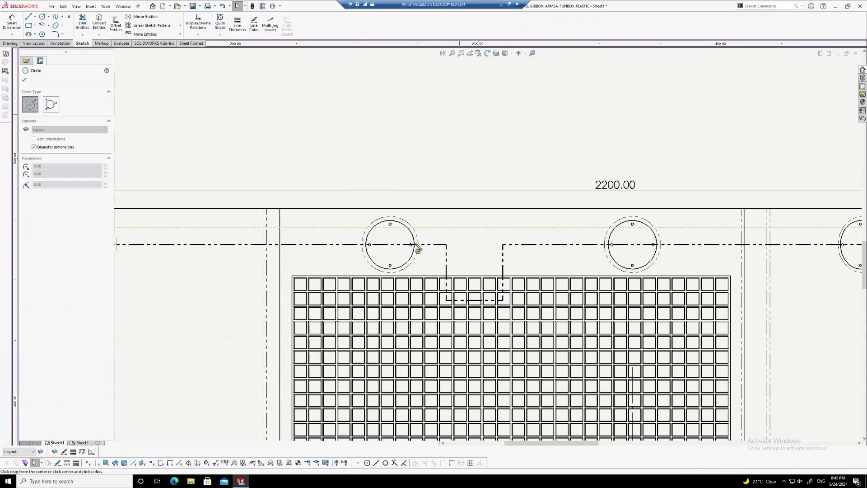
pyautogui.scroll(-2, 406, 230)
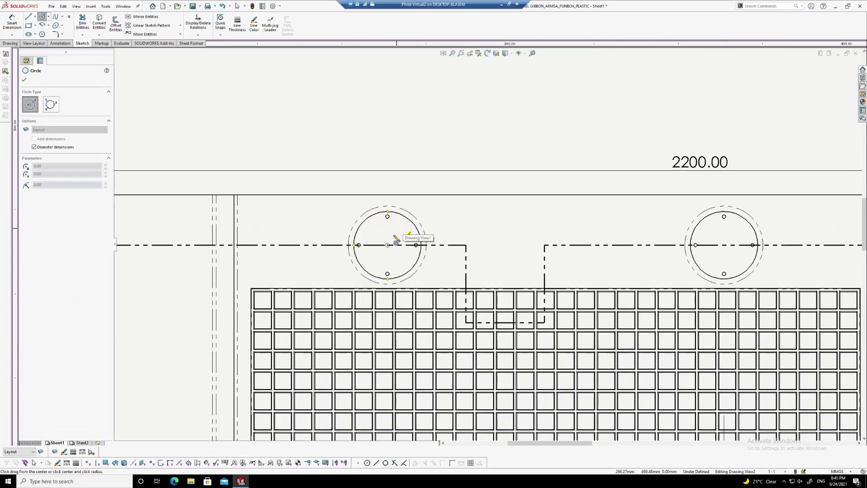
pyautogui.click(387, 245)
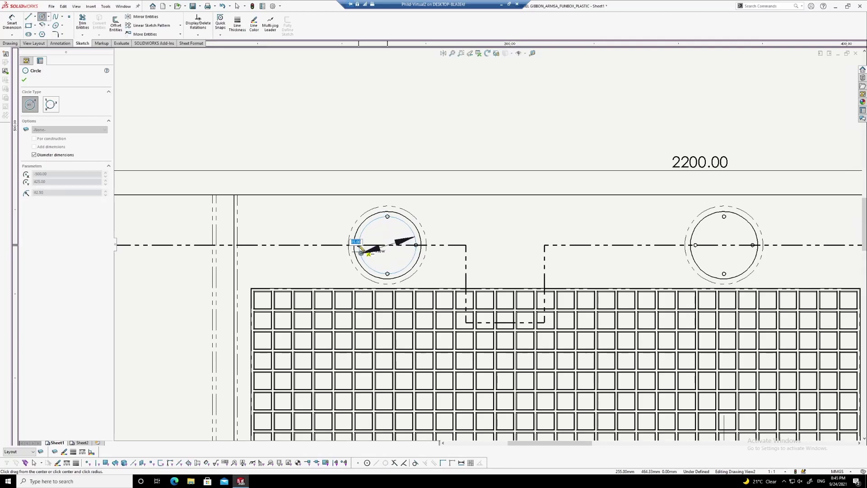
pyautogui.scroll(-1, 360, 249)
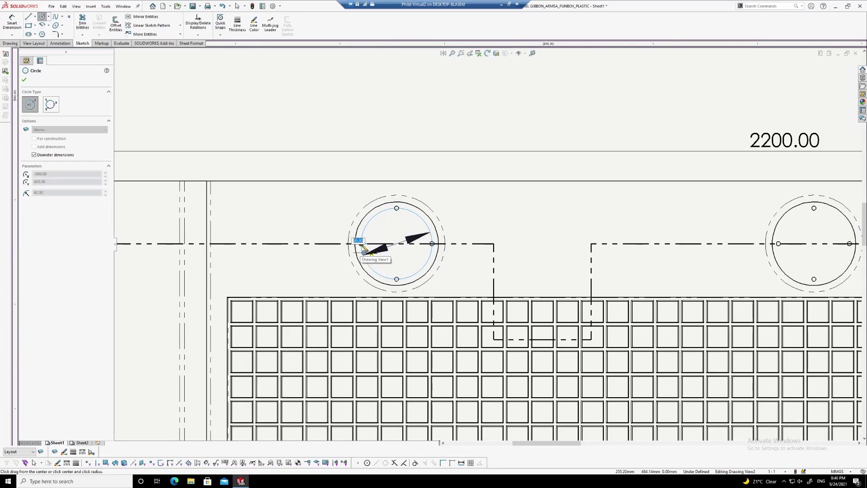
pyautogui.click(362, 244)
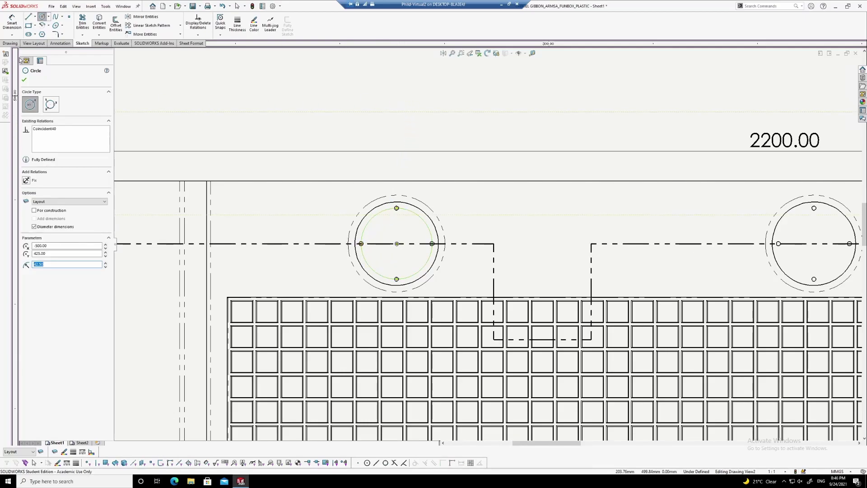
pyautogui.click(23, 83)
# Convert the circle through the first recess's small holes to construction geometry
pyautogui.click(362, 114)
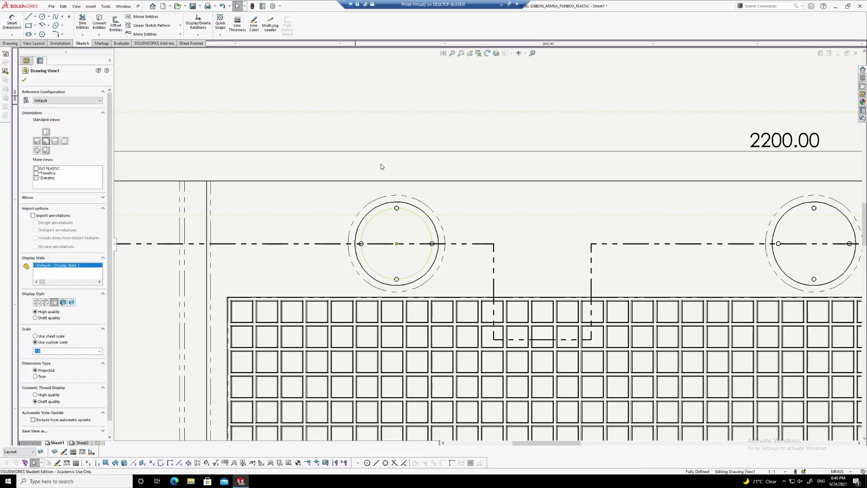
pyautogui.scroll(-1, 431, 228)
pyautogui.click(431, 226)
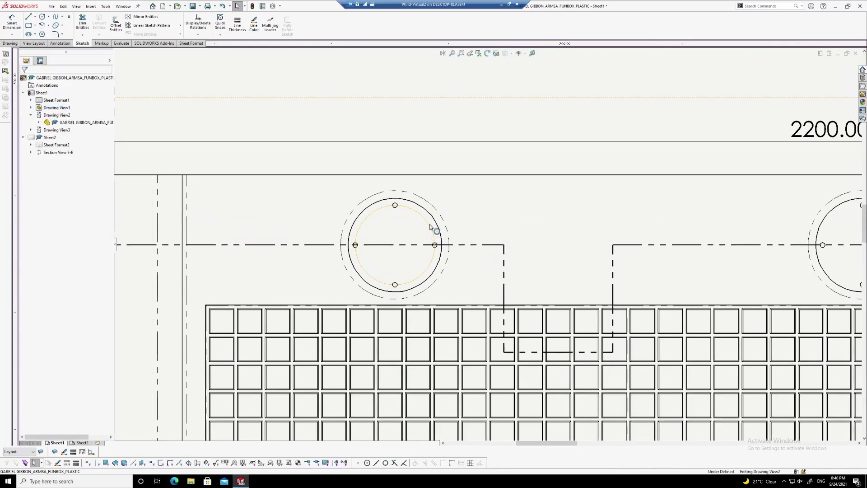
pyautogui.click(431, 227)
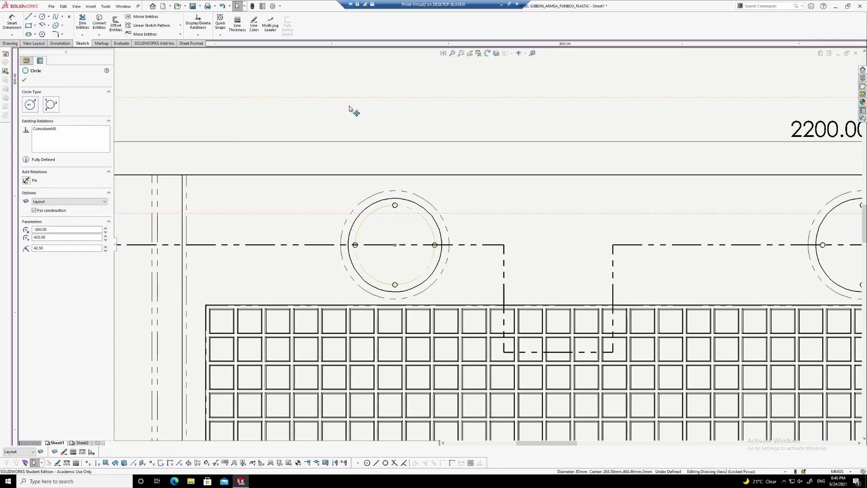
pyautogui.click(361, 108)
# Dimension the construction circle's diameter as a driven dimension, placing it above the plan view's overall length dimension
pyautogui.scroll(2, 397, 122)
pyautogui.press('d')
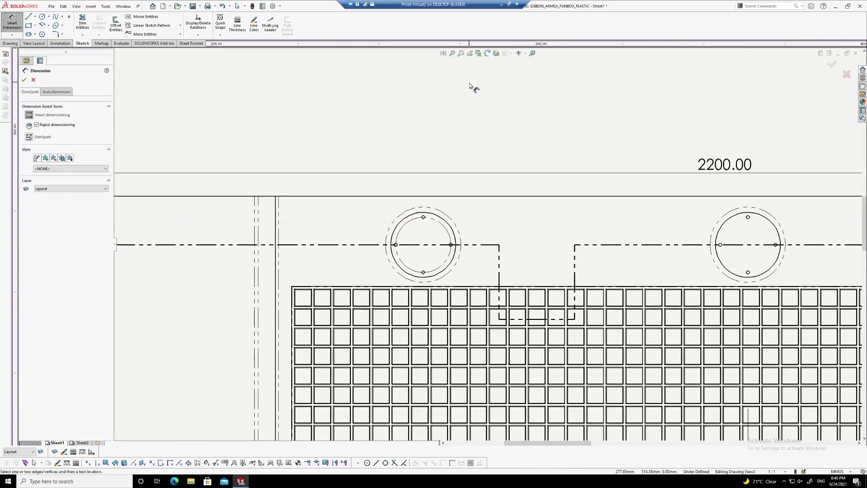
pyautogui.click(441, 224)
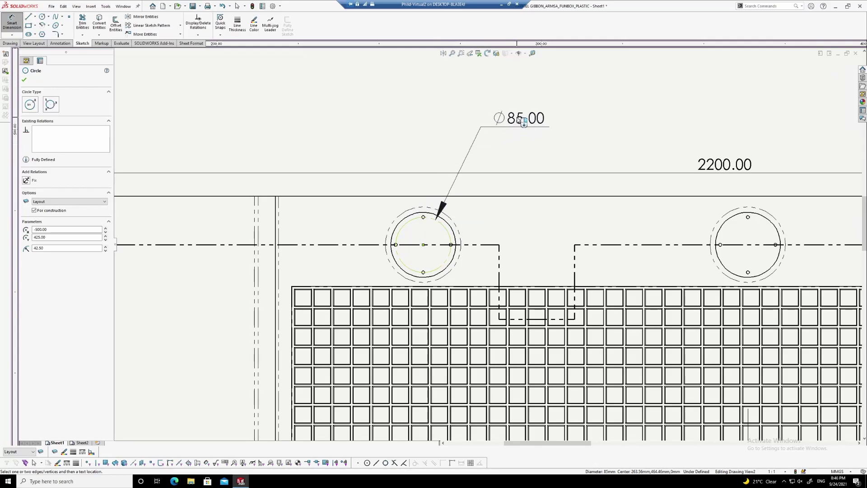
pyautogui.click(519, 120)
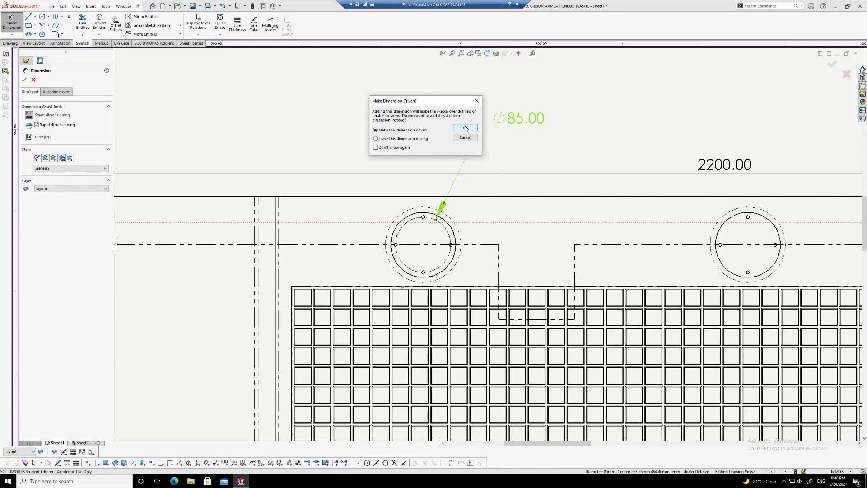
pyautogui.click(465, 128)
pyautogui.scroll(-1, 433, 216)
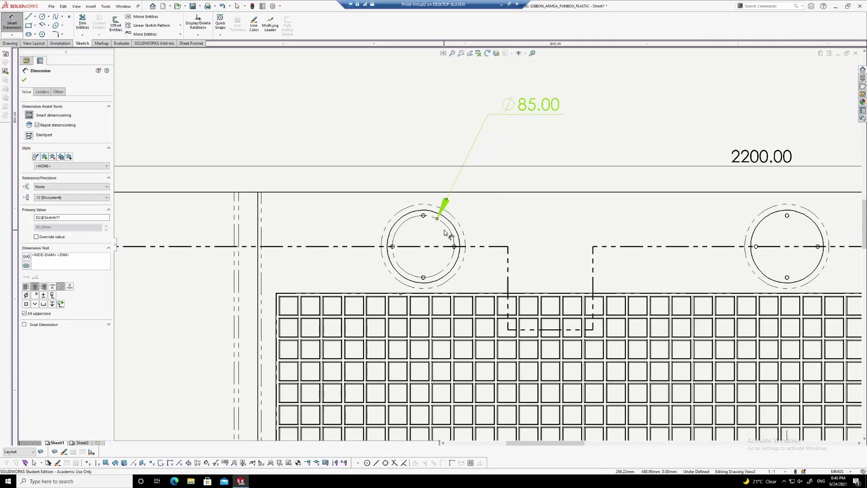
# Dimension a small hole's diameter in the plan view's first recess, add "4 holes" before and "equi-spaced" after it, and place it beside the 85 mm dimension
pyautogui.click(424, 215)
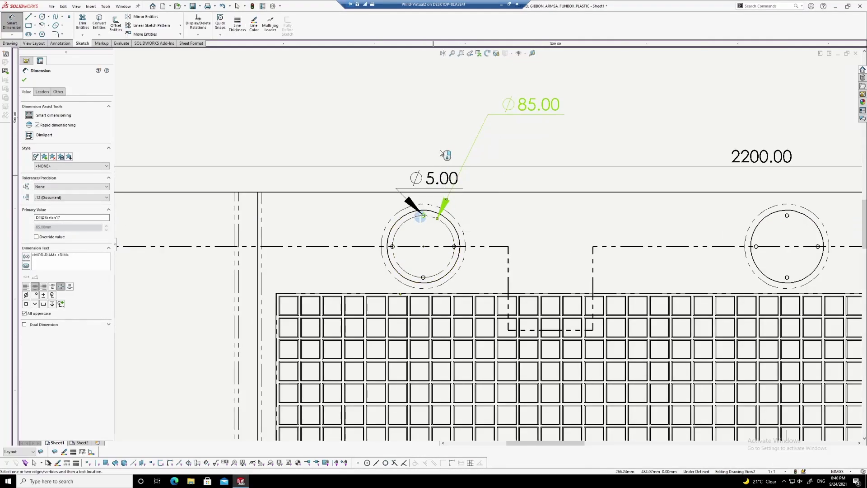
pyautogui.click(311, 109)
pyautogui.moveTo(381, 98)
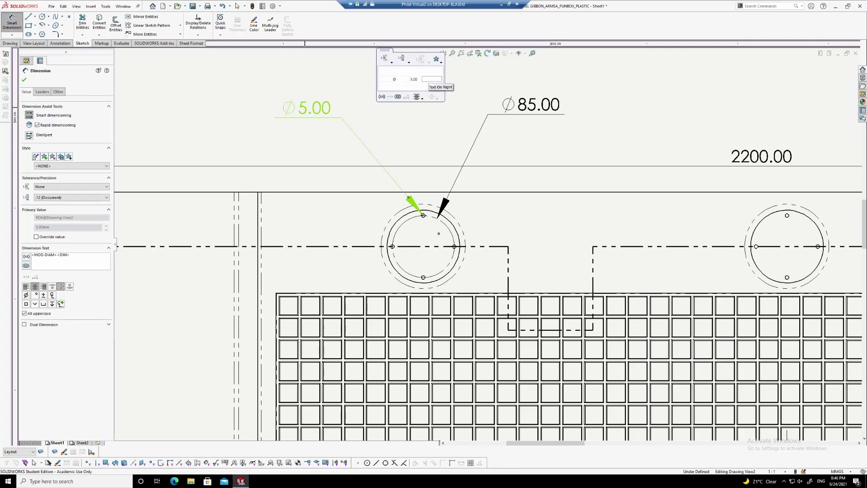
pyautogui.click(390, 79)
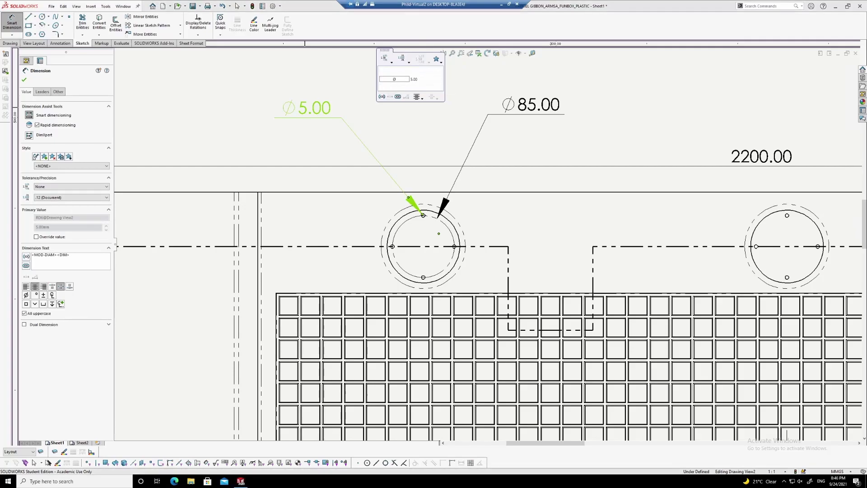
pyautogui.write('4 holes')
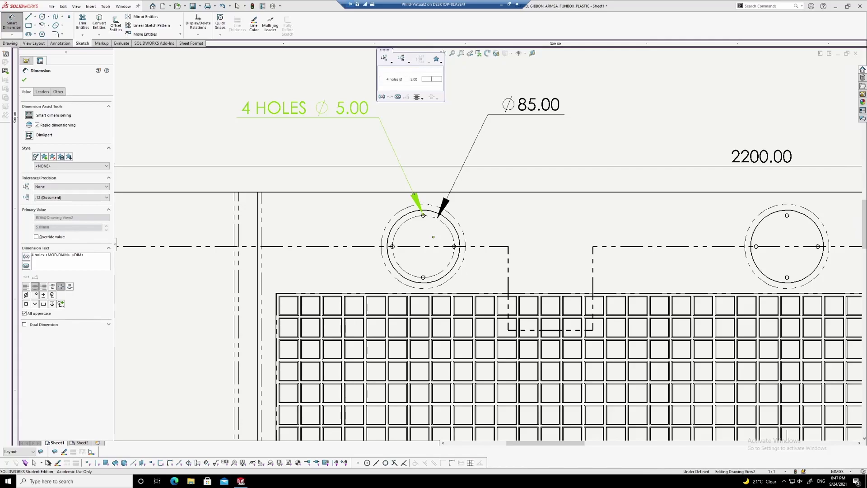
pyautogui.click(431, 79)
pyautogui.write('equ')
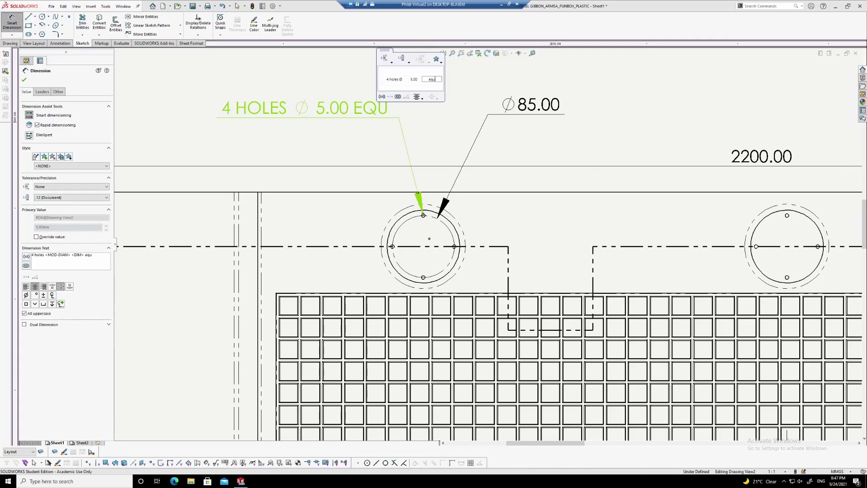
pyautogui.write('i-spaced')
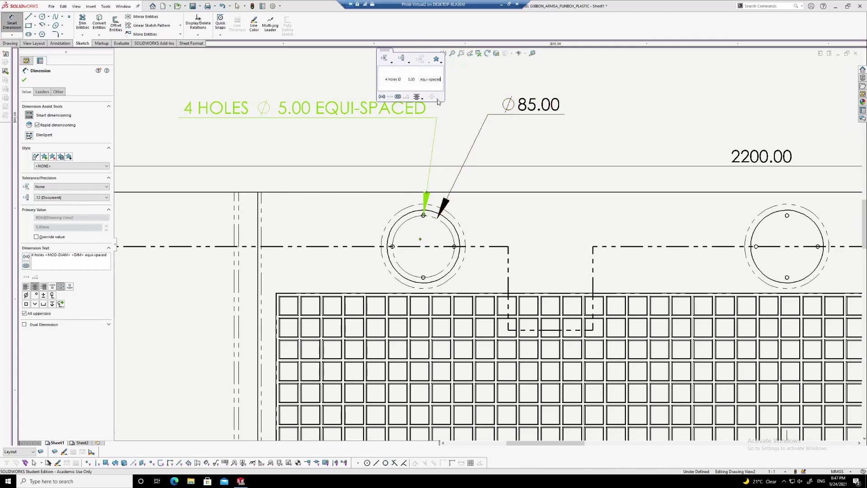
pyautogui.click(467, 102)
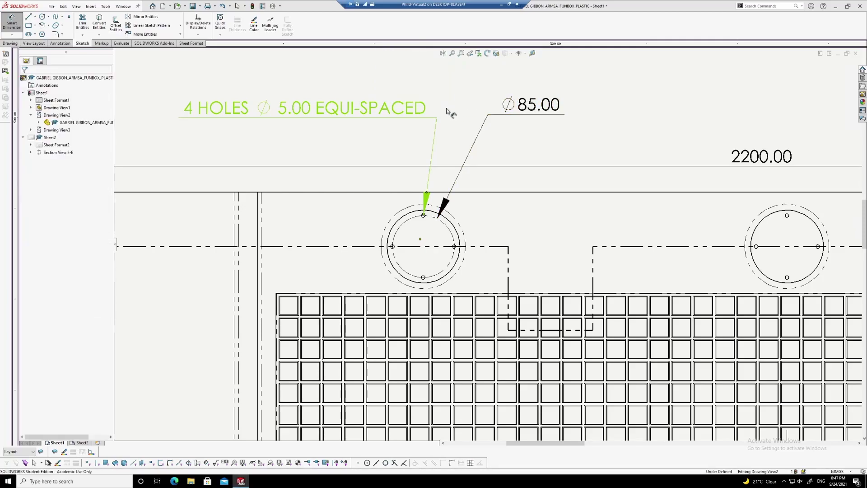
pyautogui.moveTo(385, 110); pyautogui.dragTo(353, 108)
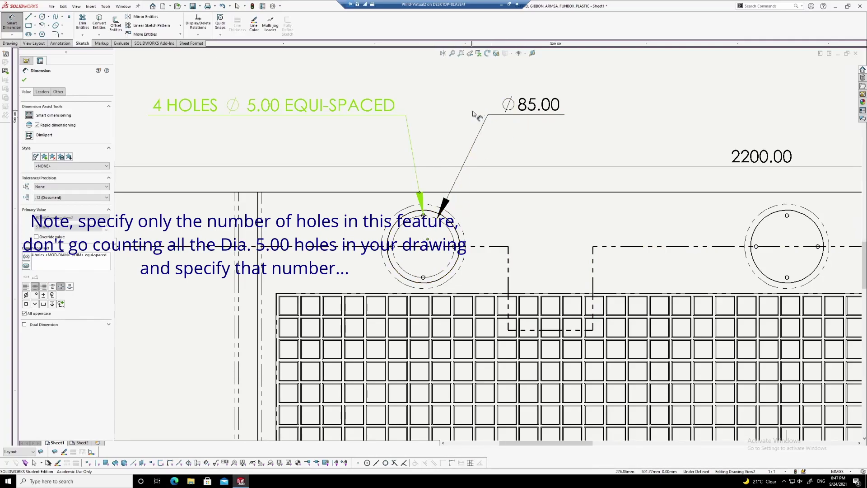
# On Sheet2, delete the 5 mm diameter dimension above the first flat-top recess in Section View E-E
pyautogui.scroll(3, 488, 244)
pyautogui.scroll(2, 681, 226)
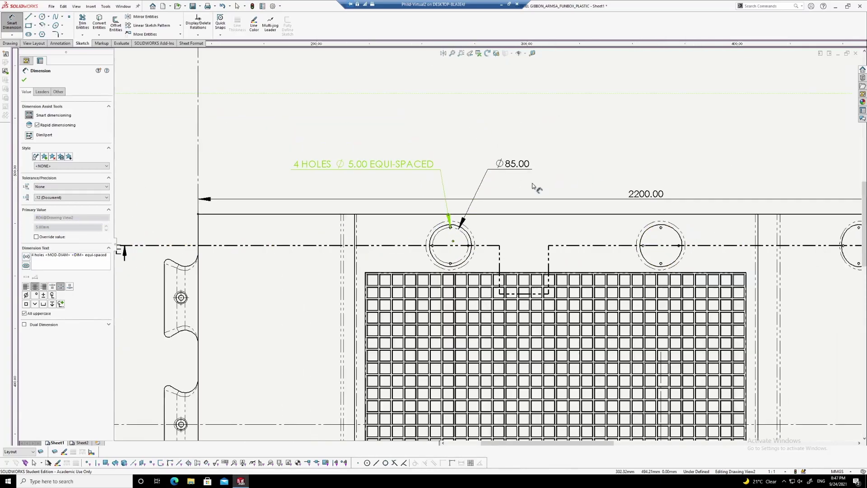
pyautogui.scroll(4, 566, 189)
pyautogui.scroll(1, 483, 245)
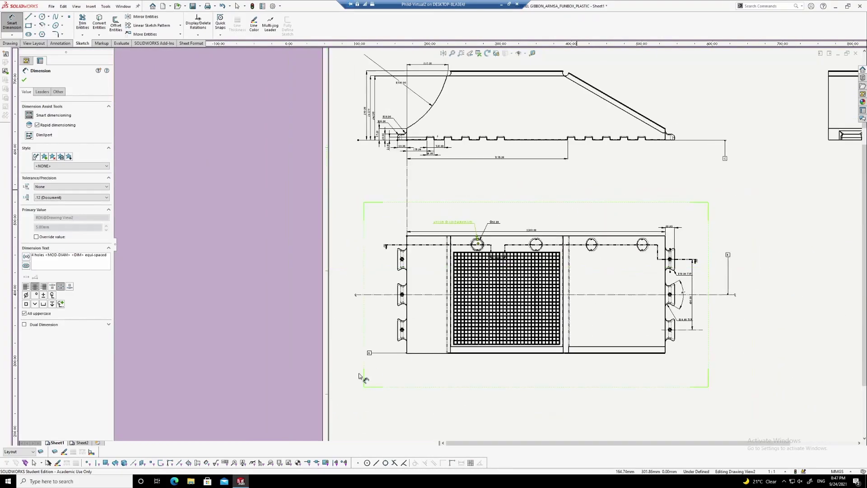
pyautogui.click(83, 443)
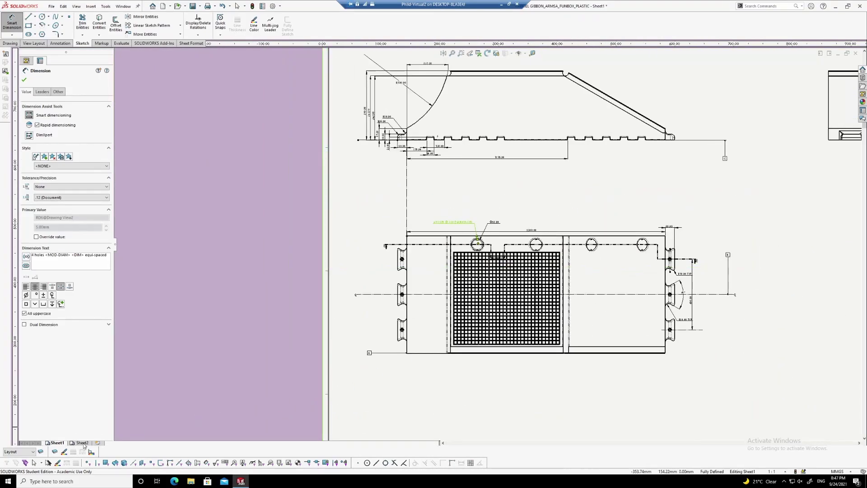
pyautogui.scroll(-5, 386, 252)
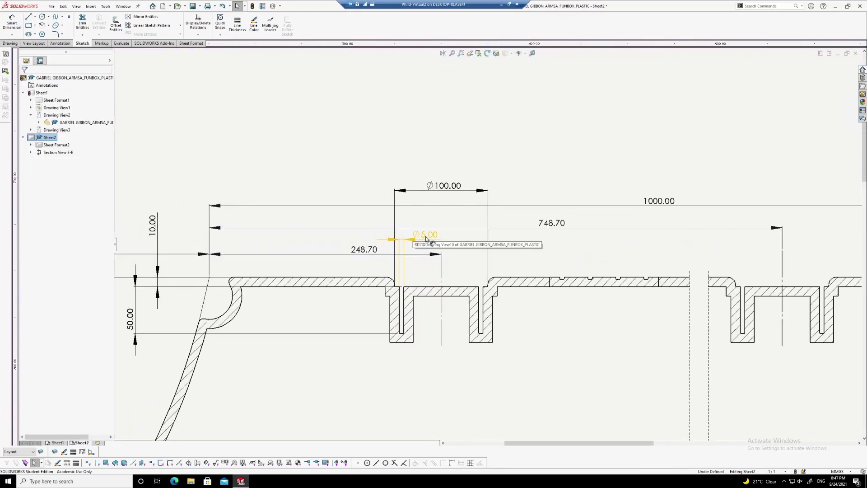
pyautogui.click(425, 235)
pyautogui.press('Delete')
# Move the 748.70 and 1000.00 dimensions higher above the flat top of Section View E-E to make room for groove dimensions
pyautogui.scroll(2, 451, 239)
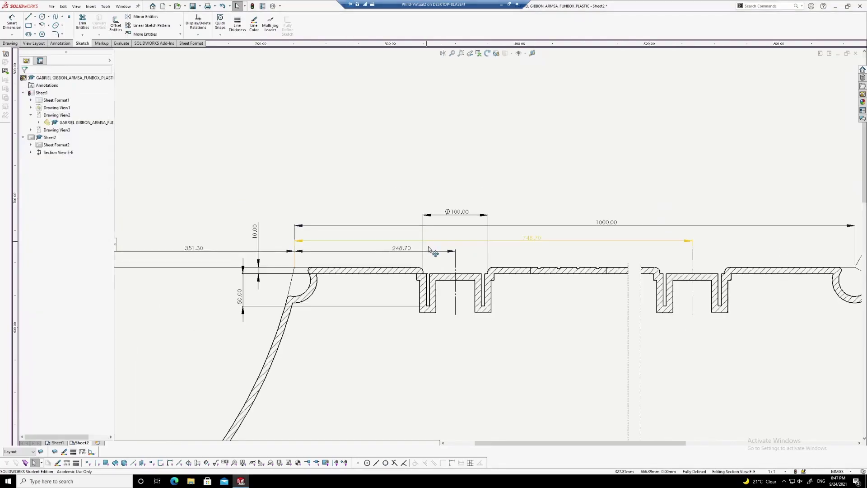
pyautogui.scroll(-1, 511, 242)
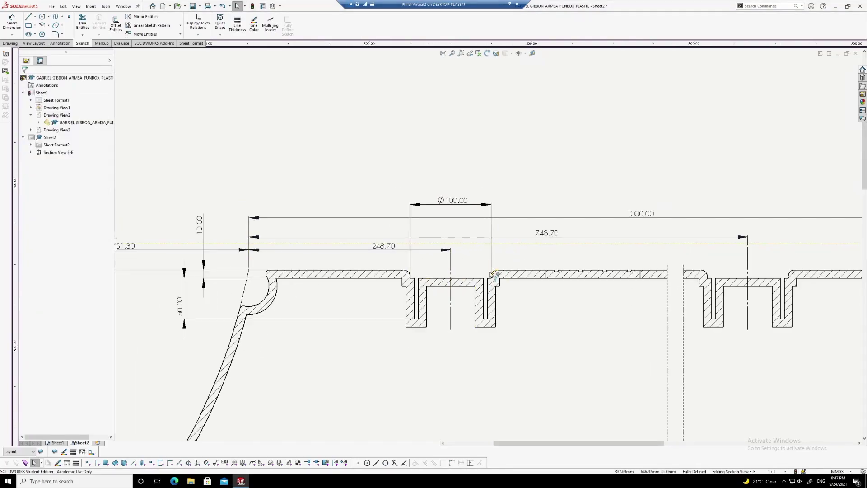
pyautogui.scroll(1, 487, 244)
pyautogui.scroll(-3, 529, 257)
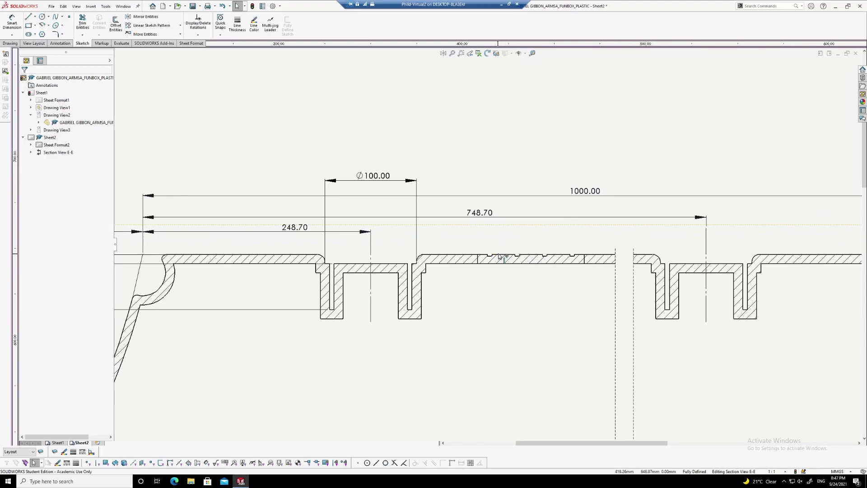
pyautogui.scroll(-1, 501, 250)
pyautogui.moveTo(480, 209); pyautogui.dragTo(481, 193)
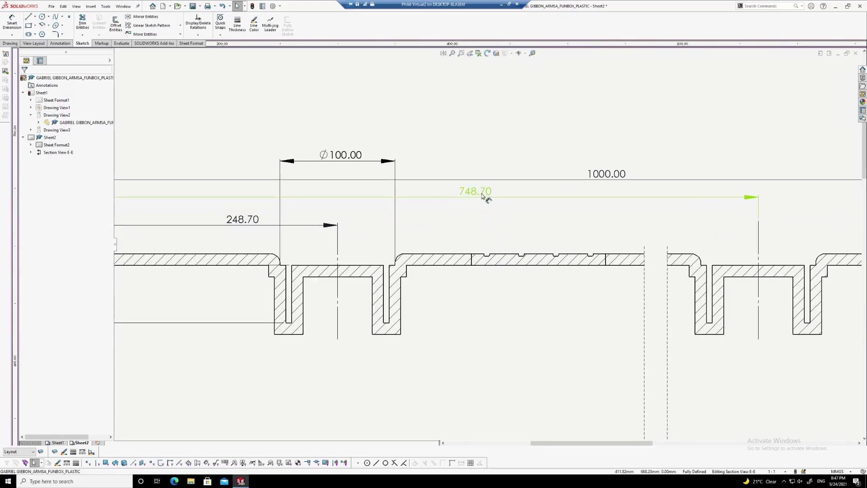
pyautogui.moveTo(615, 179); pyautogui.dragTo(604, 148)
pyautogui.scroll(-1, 526, 185)
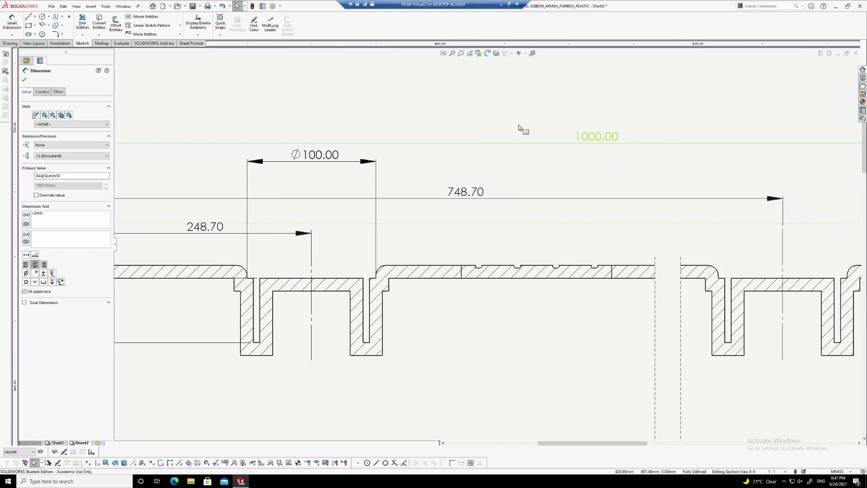
# Dimension the width of the first small groove in the flat top, placing the dimension above the section
pyautogui.press('d')
pyautogui.scroll(-2, 455, 311)
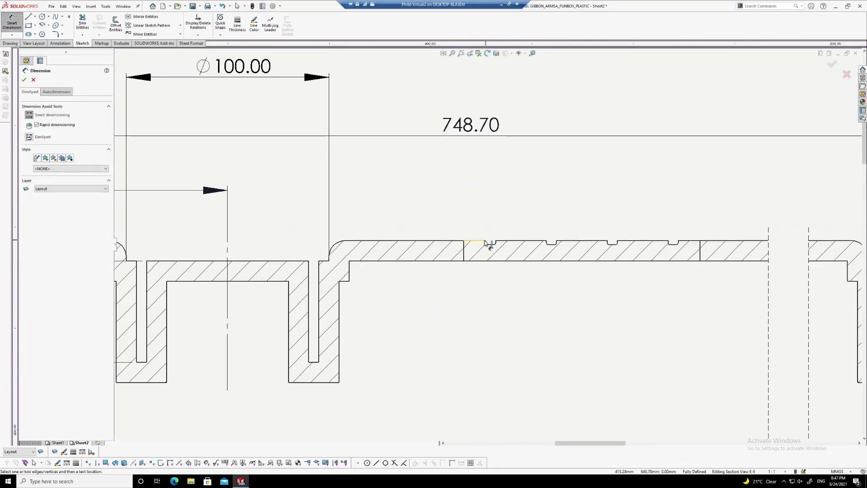
pyautogui.scroll(-1, 487, 242)
pyautogui.scroll(-3, 491, 246)
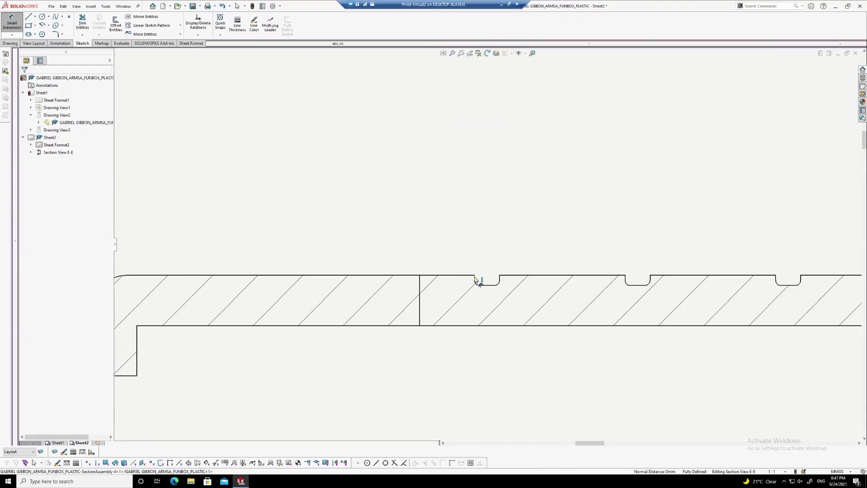
pyautogui.click(499, 243)
pyautogui.click(489, 243)
pyautogui.scroll(1, 498, 227)
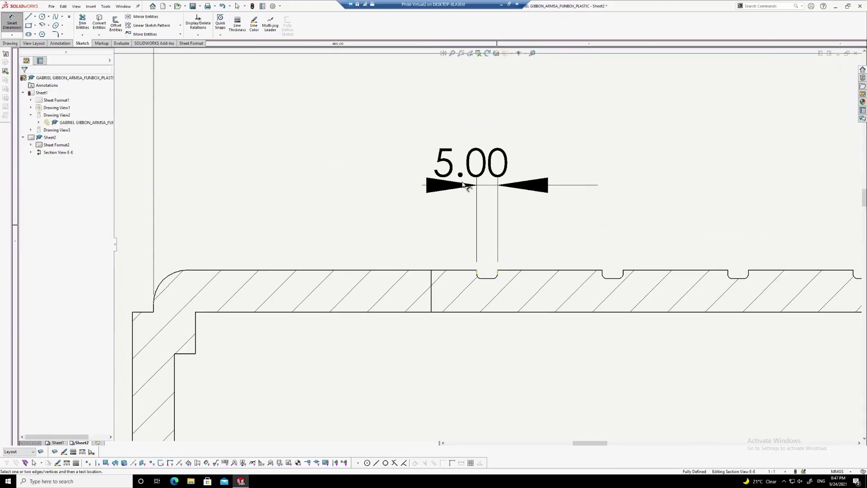
pyautogui.click(379, 157)
# Add the text "slot" before and "typ" after the groove width dimension
pyautogui.moveTo(394, 134)
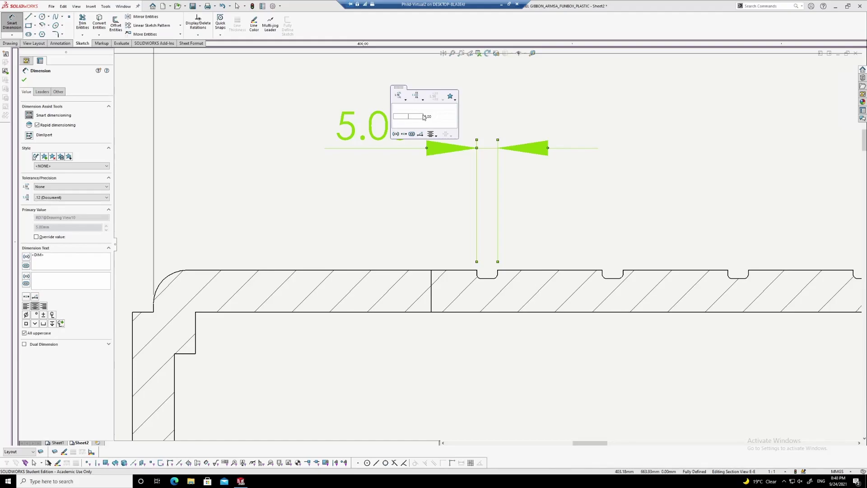
pyautogui.click(423, 117)
pyautogui.write('slot')
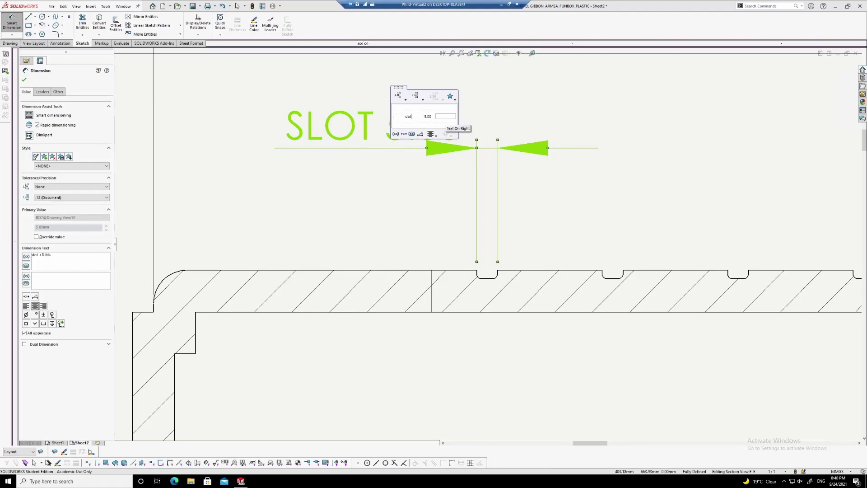
pyautogui.write('typ')
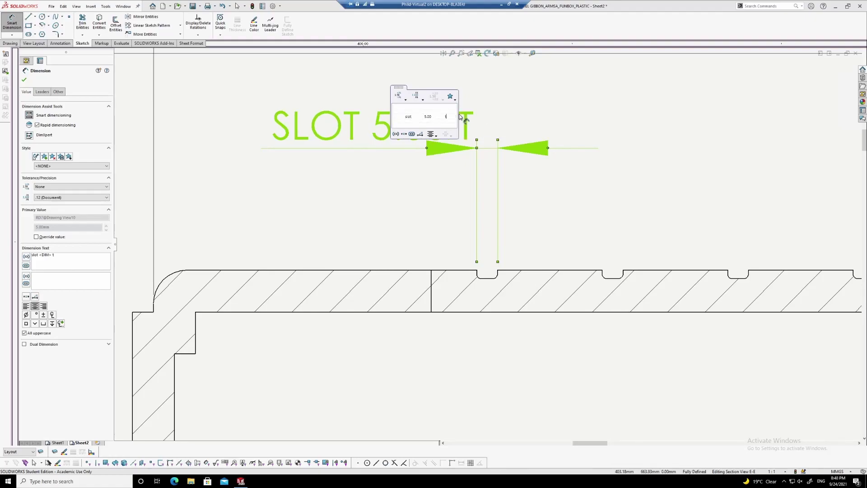
pyautogui.click(596, 117)
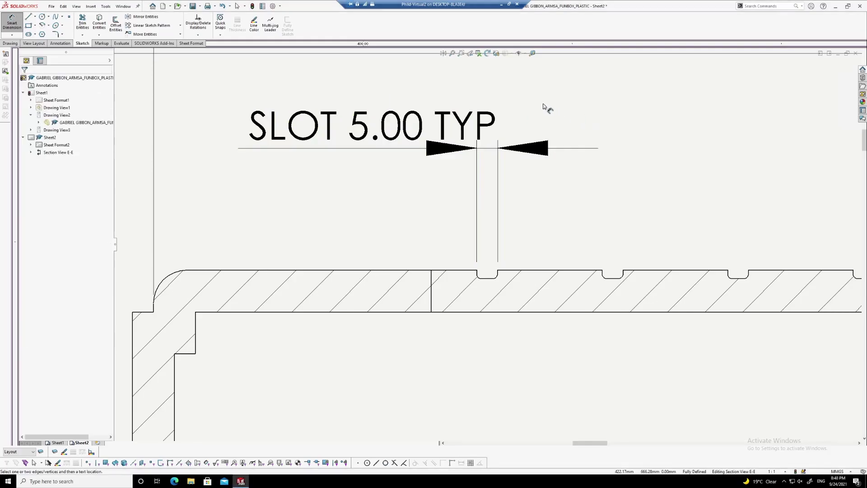
# Dimension the flat surface between the first and second grooves, placing the value to the right of the groove width dimension
pyautogui.scroll(4, 532, 125)
pyautogui.scroll(-2, 511, 232)
pyautogui.click(497, 272)
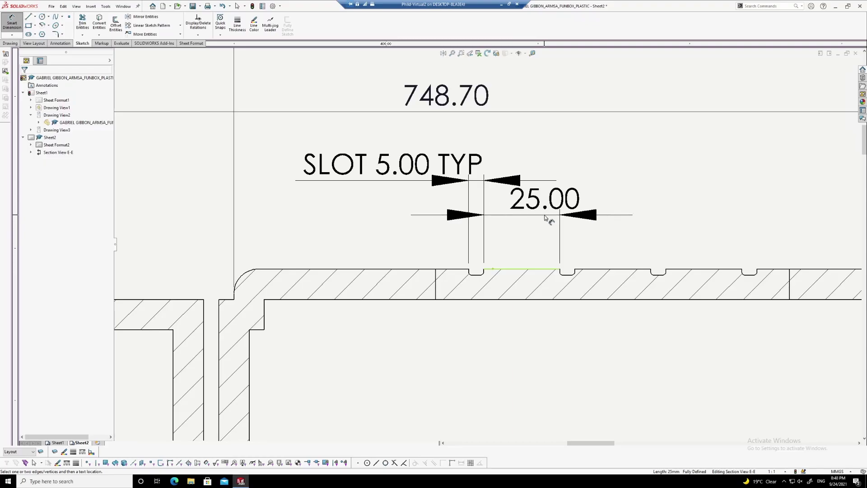
pyautogui.click(660, 194)
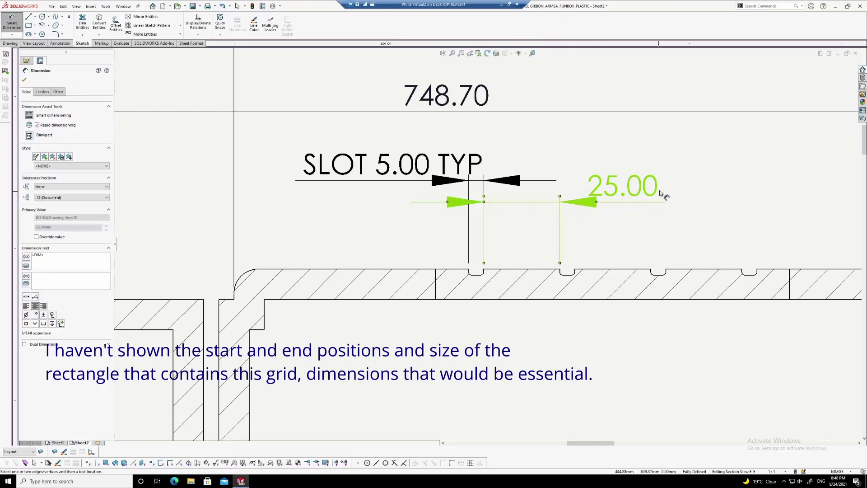
pyautogui.press('Escape')
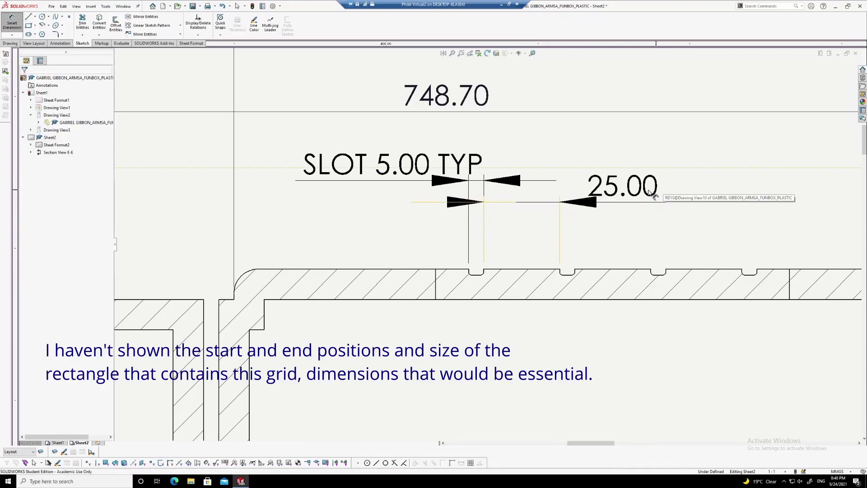
# Add the suffix "sq" to the dimension between the first two grooves and adjust its placement
pyautogui.click(650, 189)
pyautogui.moveTo(678, 174)
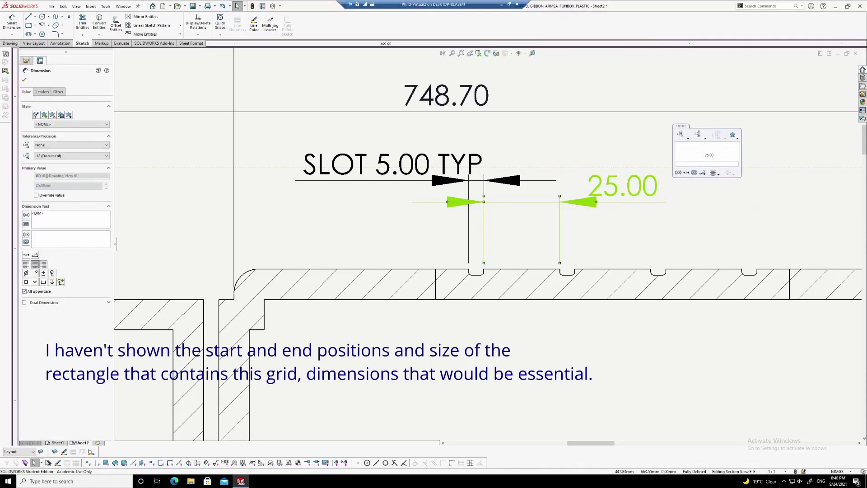
pyautogui.write('sq')
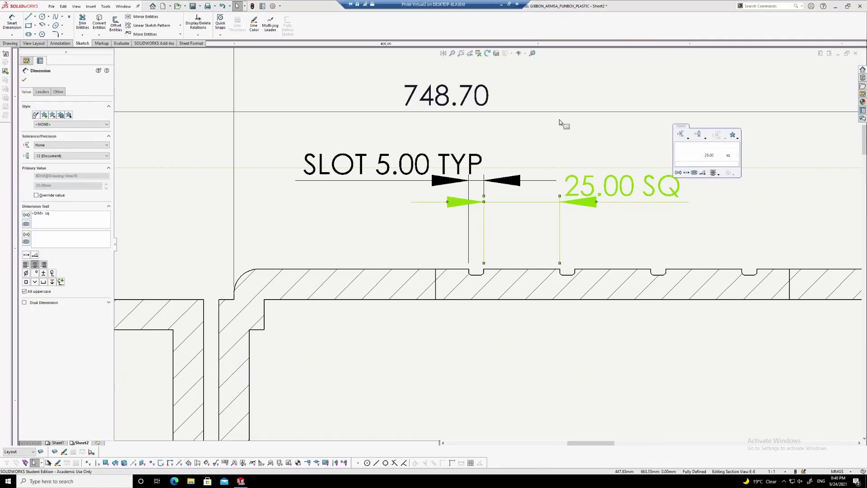
pyautogui.click(573, 140)
pyautogui.scroll(1, 602, 192)
pyautogui.moveTo(605, 195); pyautogui.dragTo(609, 183)
# Dimension the spacing between matching edges of the first and second grooves, placing it above the slot width dimension
pyautogui.moveTo(584, 112); pyautogui.dragTo(582, 73, button='right')
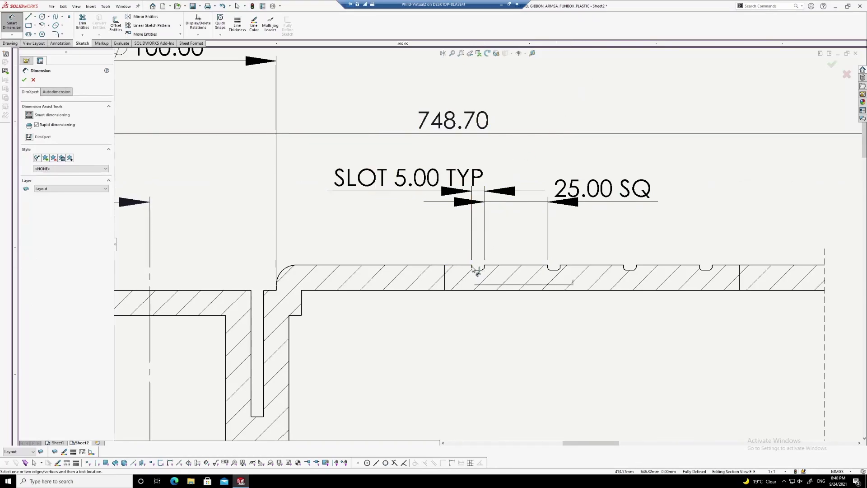
pyautogui.click(472, 266)
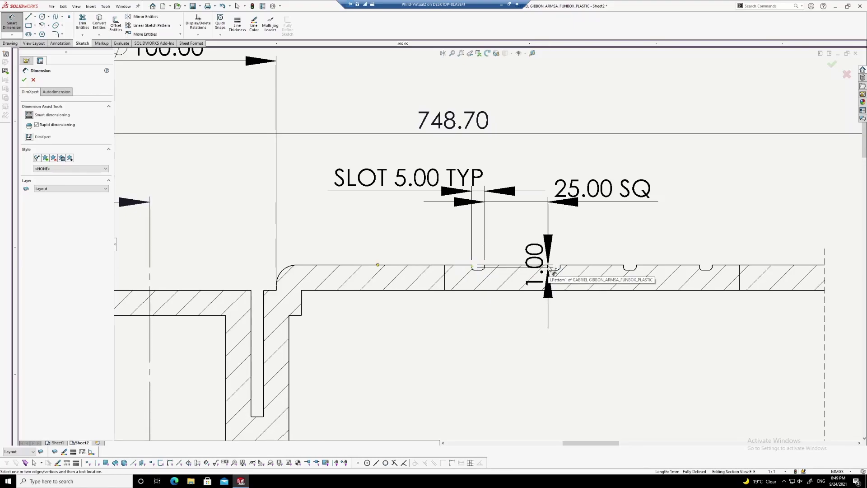
pyautogui.scroll(-2, 549, 270)
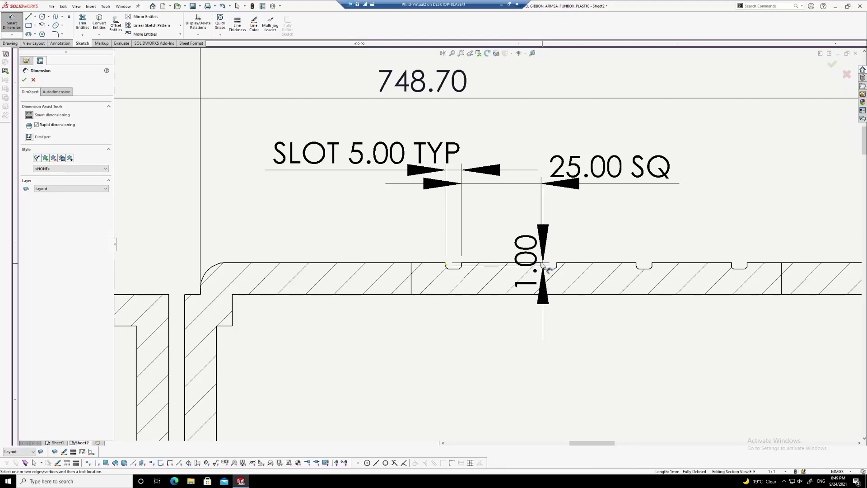
pyautogui.click(543, 267)
pyautogui.scroll(1, 486, 242)
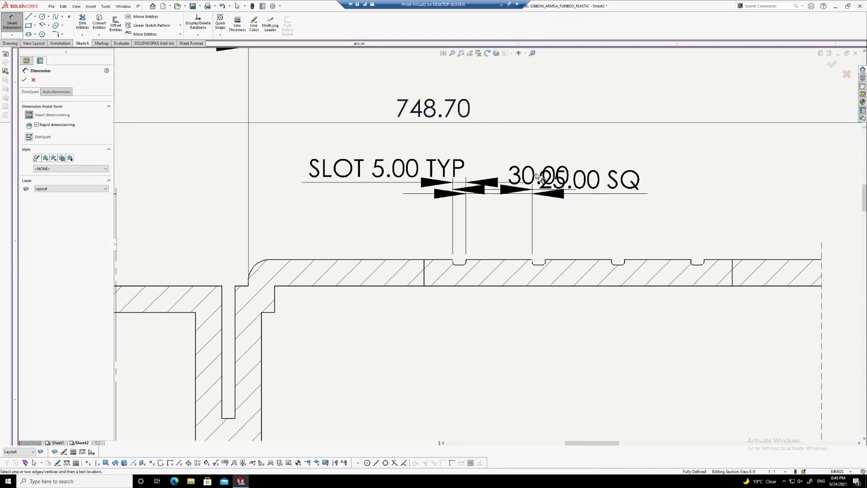
pyautogui.click(520, 132)
# Raise the 748.70 dimension and shift the slot width text left, clear of its arrows
pyautogui.moveTo(454, 117); pyautogui.dragTo(453, 79)
pyautogui.scroll(-1, 426, 123)
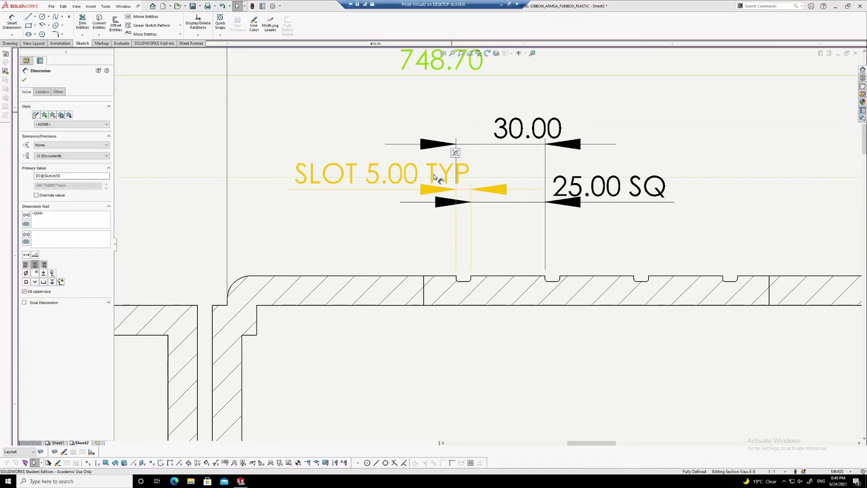
pyautogui.moveTo(433, 176); pyautogui.dragTo(340, 170)
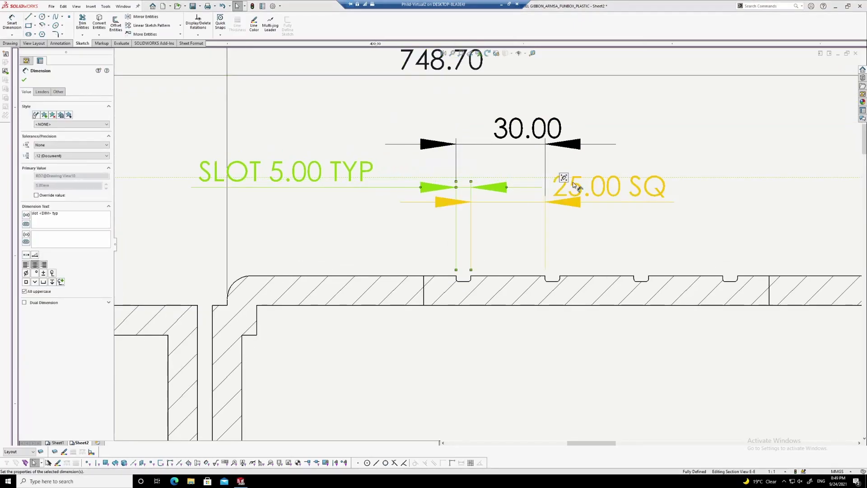
# Lower the 25.00 SQ dimension and dimension the groove depth, placing the value above the upper edge beside the recess
pyautogui.scroll(1, 573, 185)
pyautogui.moveTo(580, 199); pyautogui.dragTo(585, 216)
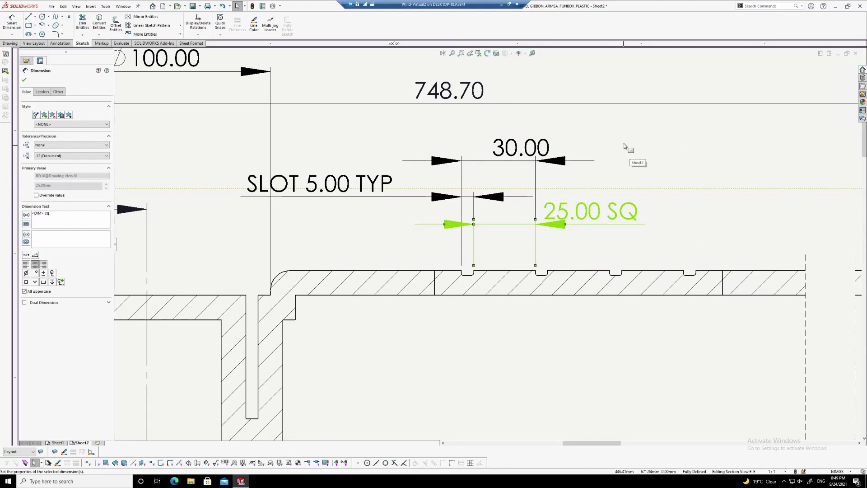
pyautogui.moveTo(625, 148); pyautogui.dragTo(624, 122, button='right')
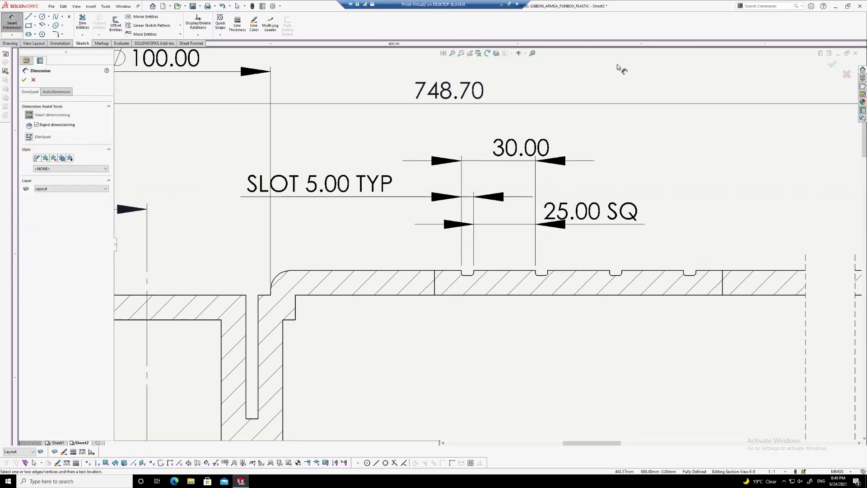
pyautogui.click(449, 274)
pyautogui.scroll(-1, 449, 274)
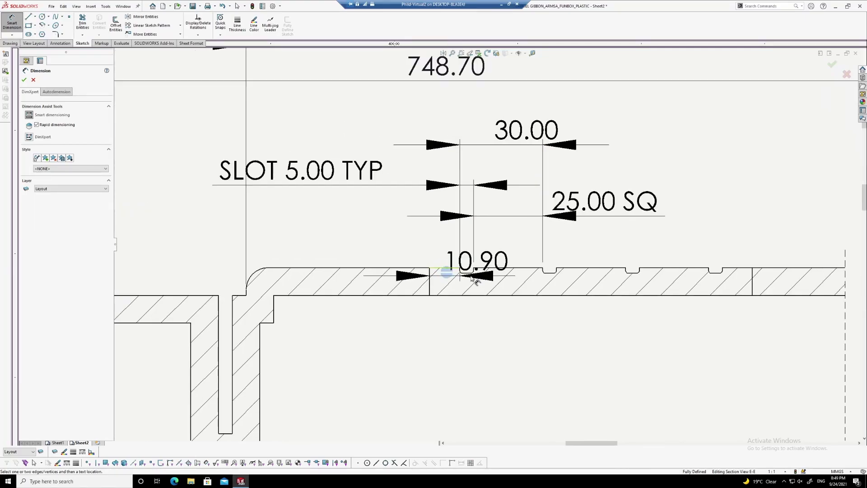
pyautogui.press('Escape')
pyautogui.scroll(1, 488, 244)
pyautogui.moveTo(242, 242); pyautogui.dragTo(237, 209)
pyautogui.press('Escape')
pyautogui.scroll(3, 474, 135)
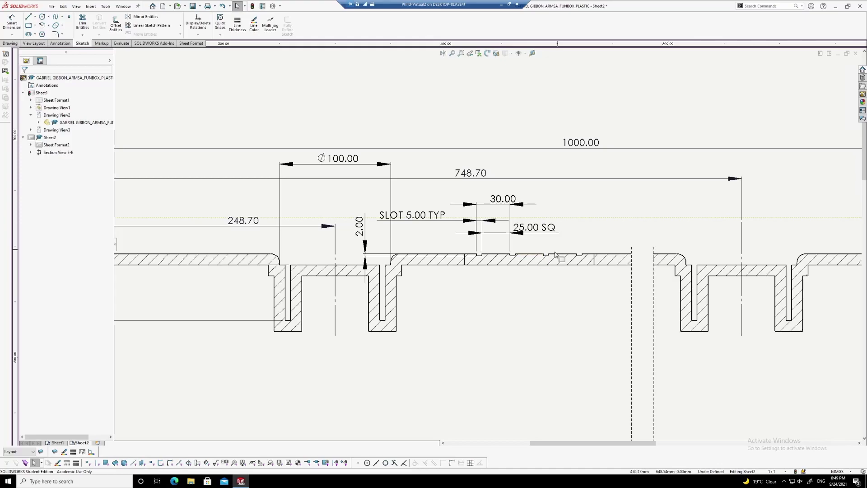
# Shift the 25.00 SQ text further right, clear of its arrow
pyautogui.scroll(2, 537, 250)
pyautogui.scroll(-2, 532, 254)
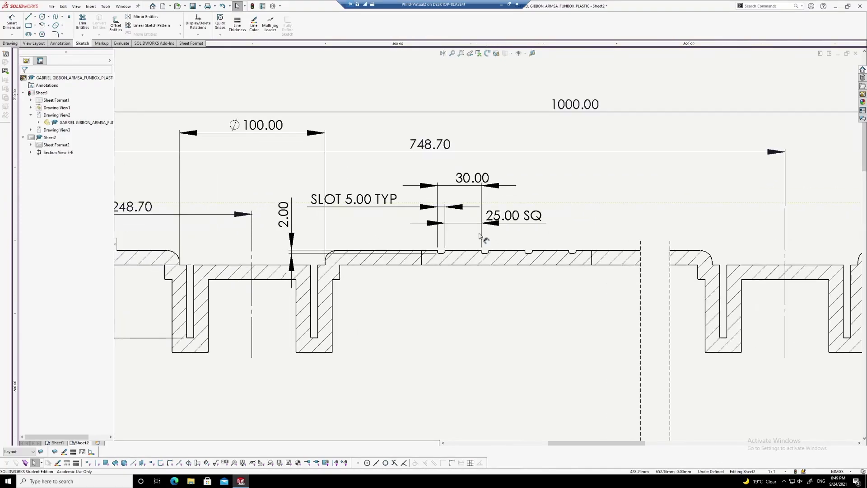
pyautogui.click(541, 216)
pyautogui.moveTo(543, 217); pyautogui.dragTo(571, 217)
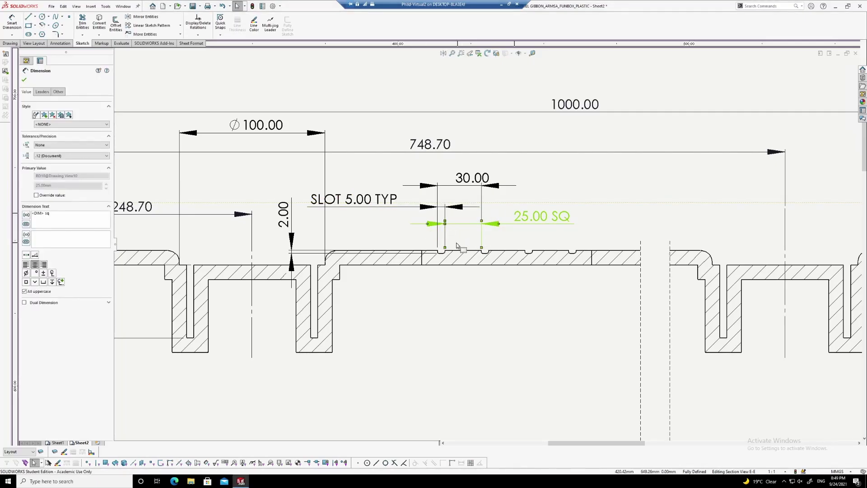
# Review the complete dimensioned Section View E-E on the sheet
pyautogui.scroll(1, 487, 243)
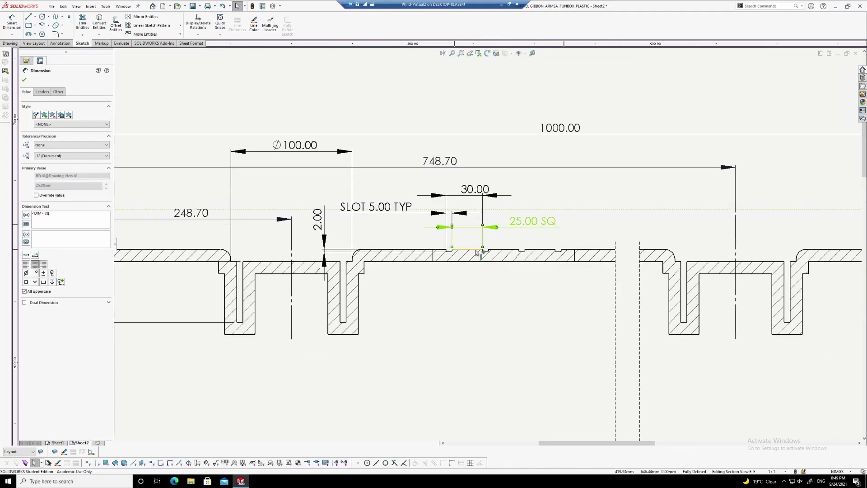
pyautogui.scroll(2, 479, 246)
pyautogui.scroll(5, 479, 237)
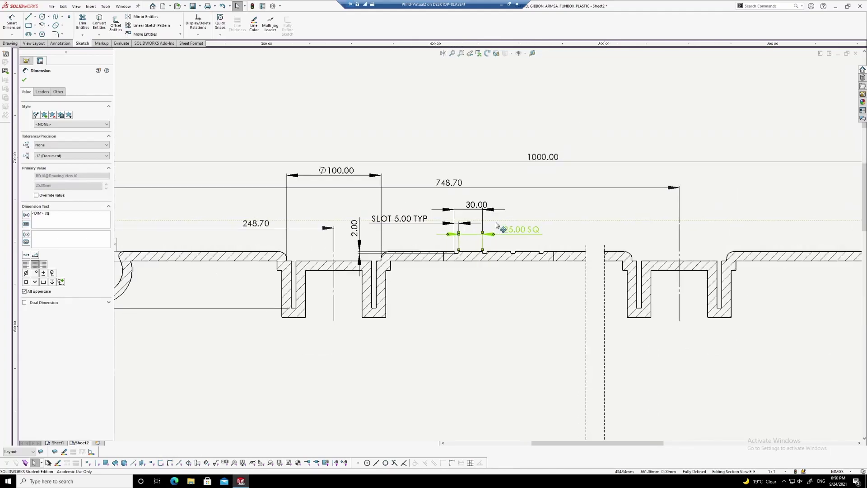
pyautogui.scroll(6, 500, 239)
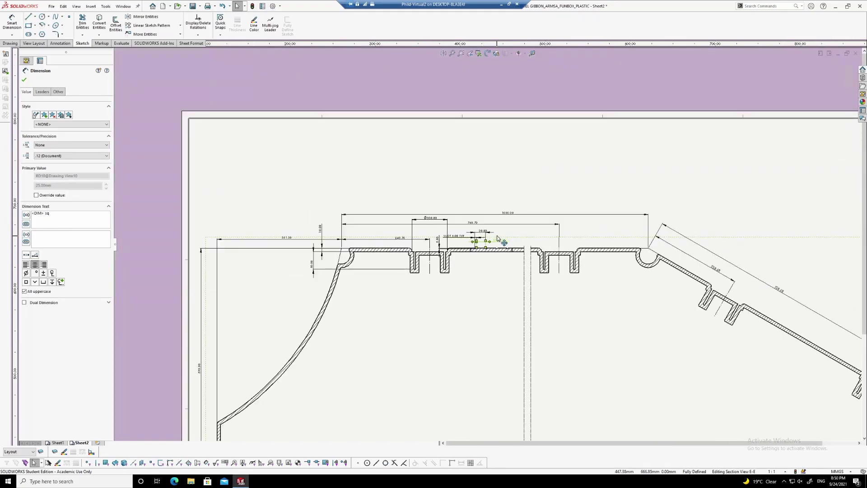
pyautogui.scroll(-2, 589, 341)
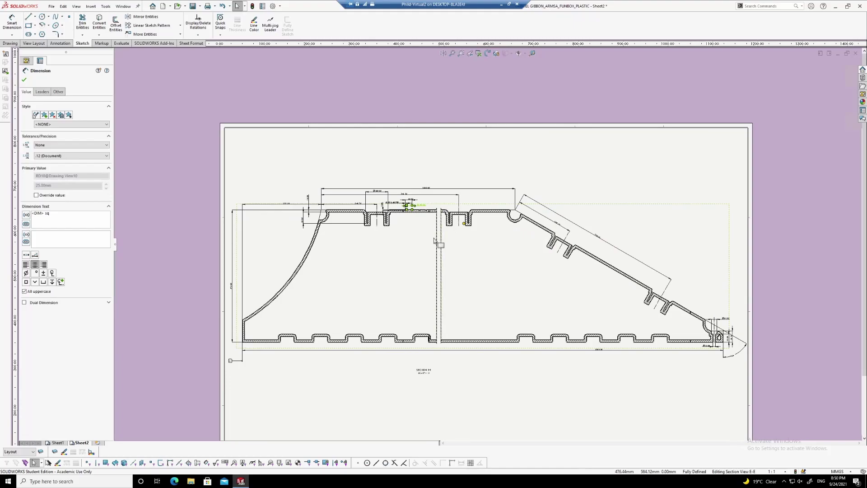
pyautogui.scroll(-2, 501, 243)
pyautogui.scroll(1, 500, 244)
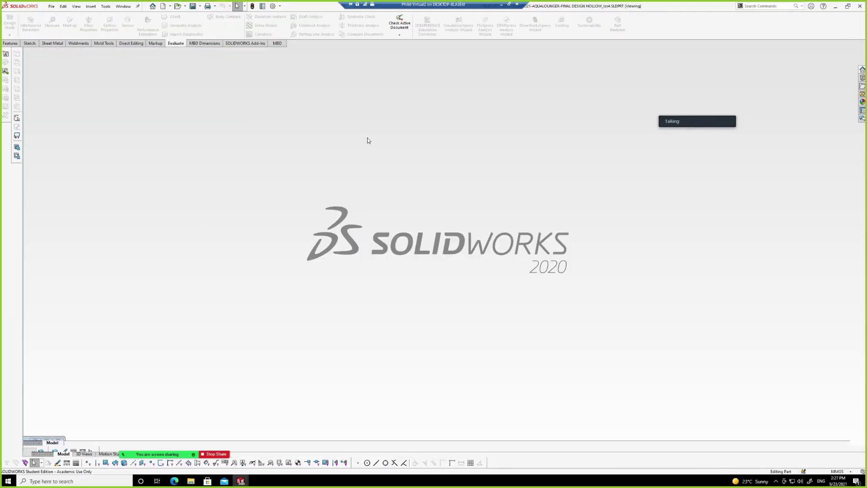
# Create a new drawing from the hollow Aqualounger part using the A0 template
pyautogui.scroll(-1, 512, 220)
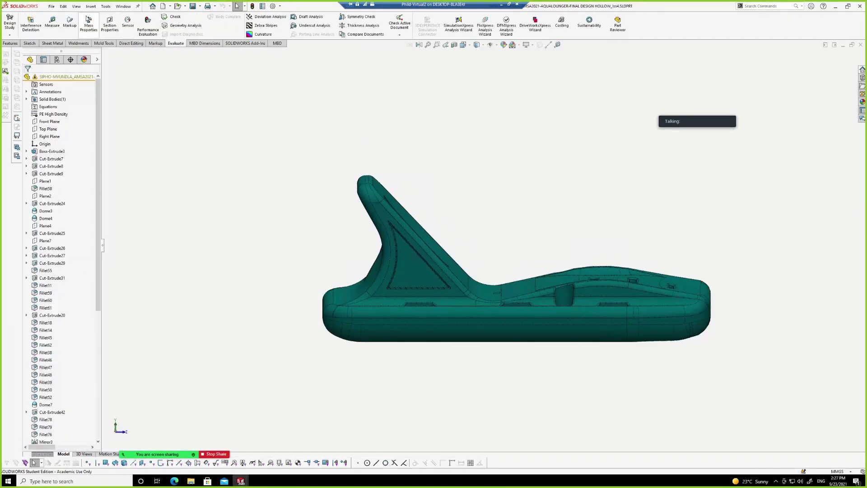
pyautogui.click(51, 6)
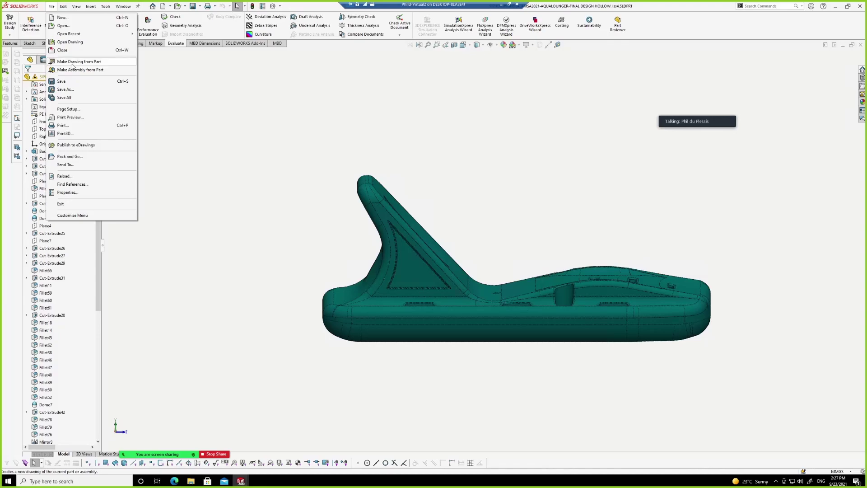
pyautogui.click(74, 62)
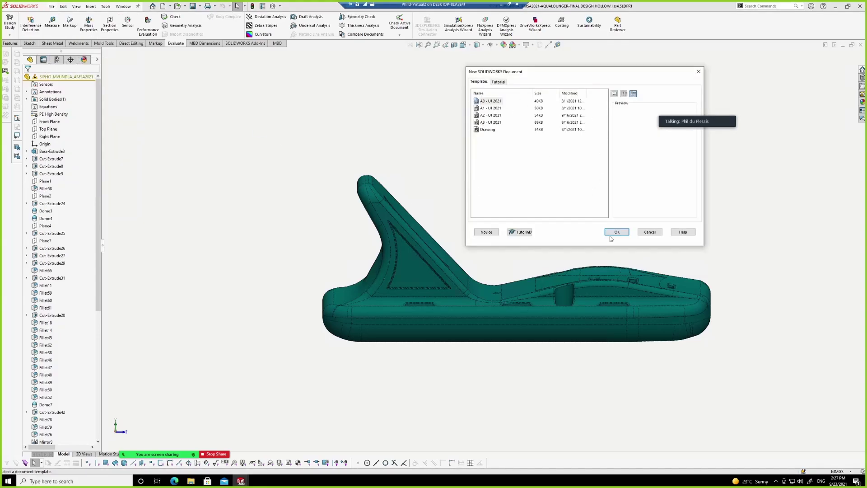
pyautogui.click(625, 231)
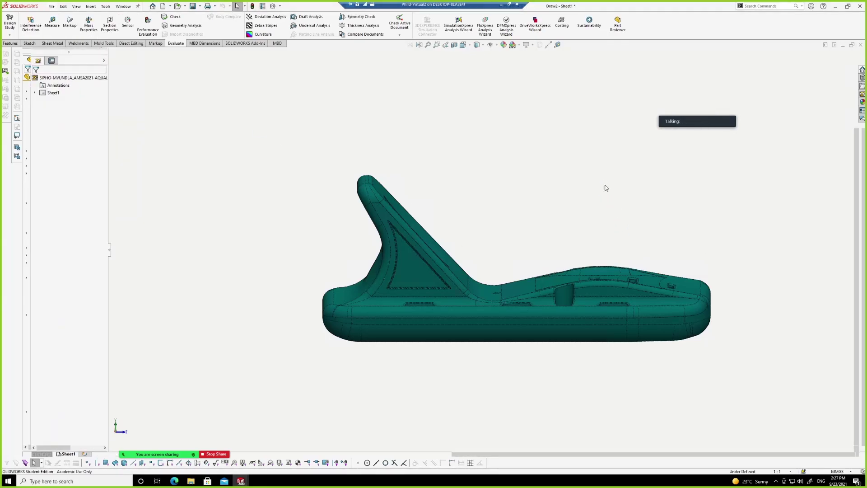
# Place the lounger's side view in the upper-left area of the sheet at a custom scale of 1:5
pyautogui.moveTo(755, 139)
pyautogui.mouseDown()
pyautogui.moveTo(442, 168)
pyautogui.moveTo(492, 155)
pyautogui.moveTo(472, 182)
pyautogui.mouseUp()
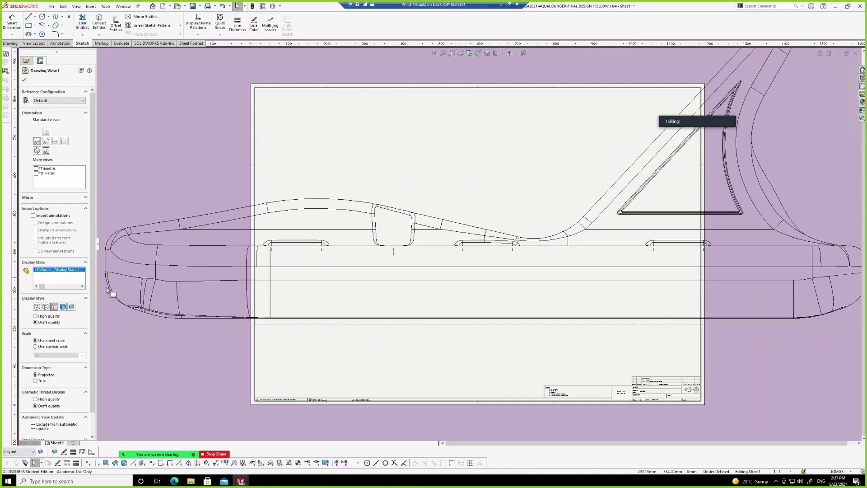
pyautogui.click(36, 346)
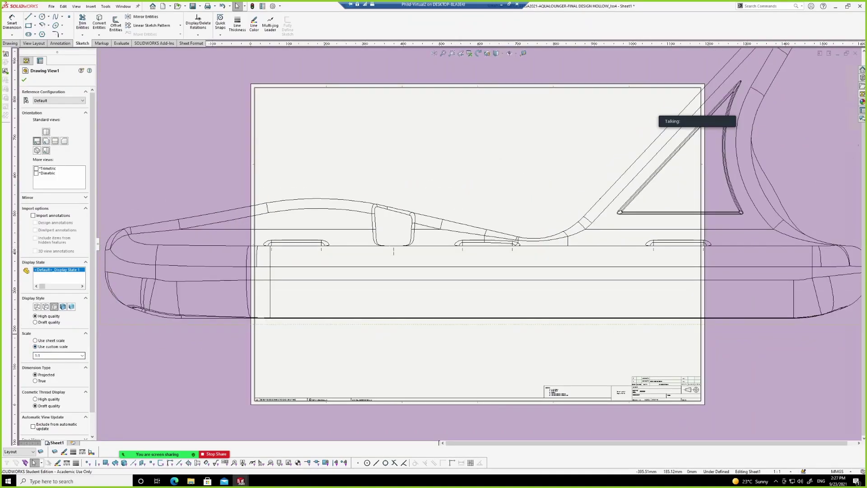
pyautogui.click(83, 355)
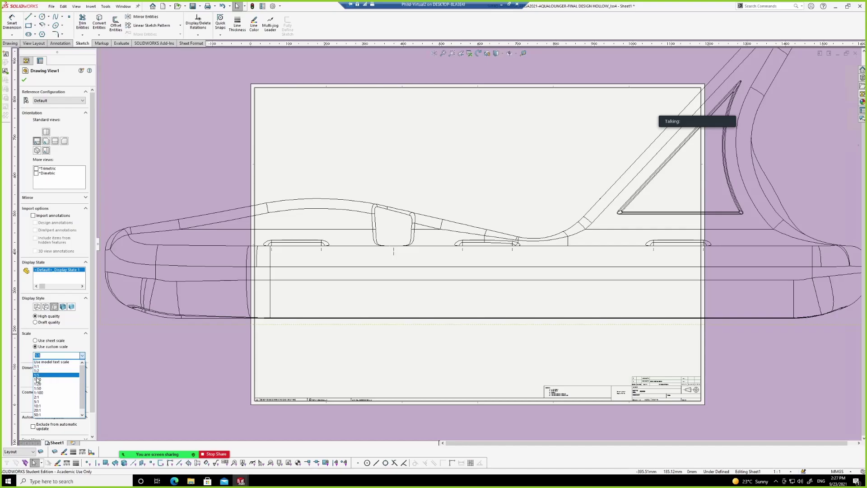
pyautogui.click(38, 355)
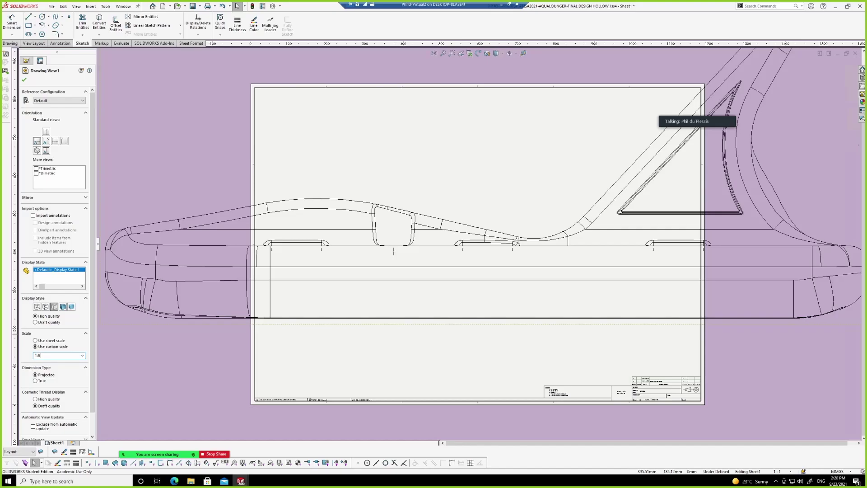
pyautogui.write('1:5')
pyautogui.press('Return')
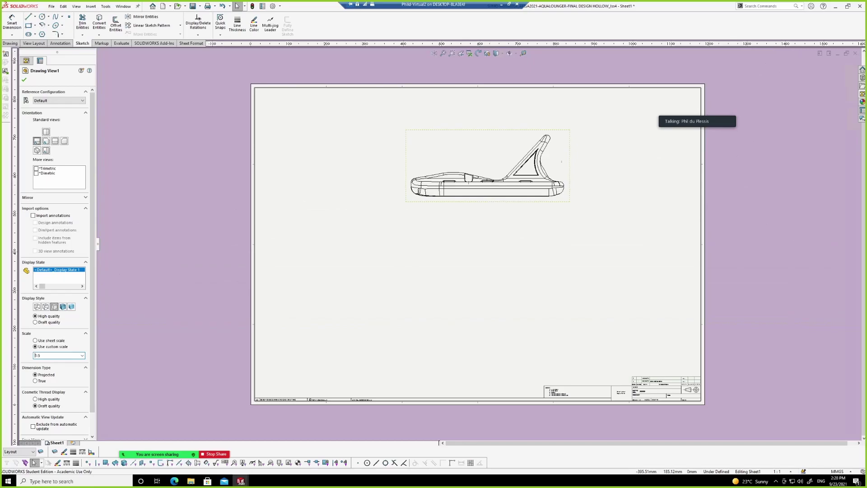
pyautogui.click(24, 82)
pyautogui.moveTo(570, 204); pyautogui.dragTo(451, 177)
# Project a plan view below the side view, an end view beside it and a pictorial view in the lower-right area of the sheet
pyautogui.scroll(-2, 452, 177)
pyautogui.click(464, 204)
pyautogui.click(497, 161)
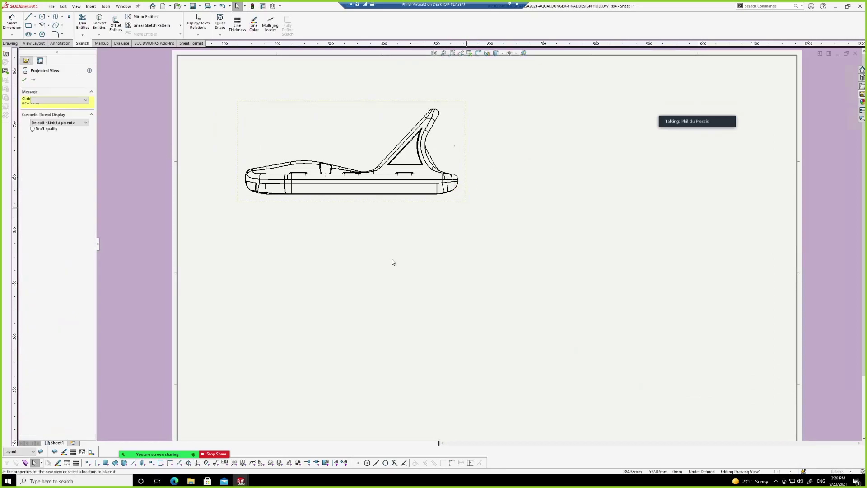
pyautogui.scroll(1, 392, 260)
pyautogui.click(403, 324)
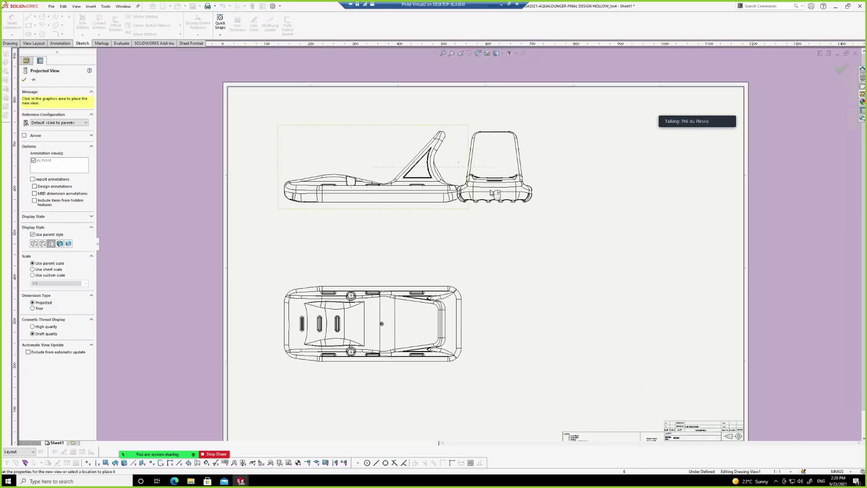
pyautogui.click(561, 193)
pyautogui.click(562, 249)
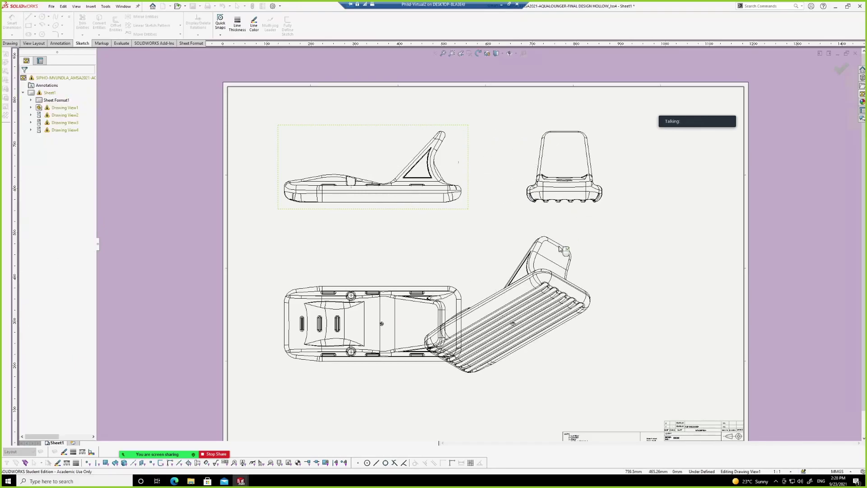
pyautogui.moveTo(610, 271); pyautogui.dragTo(743, 293)
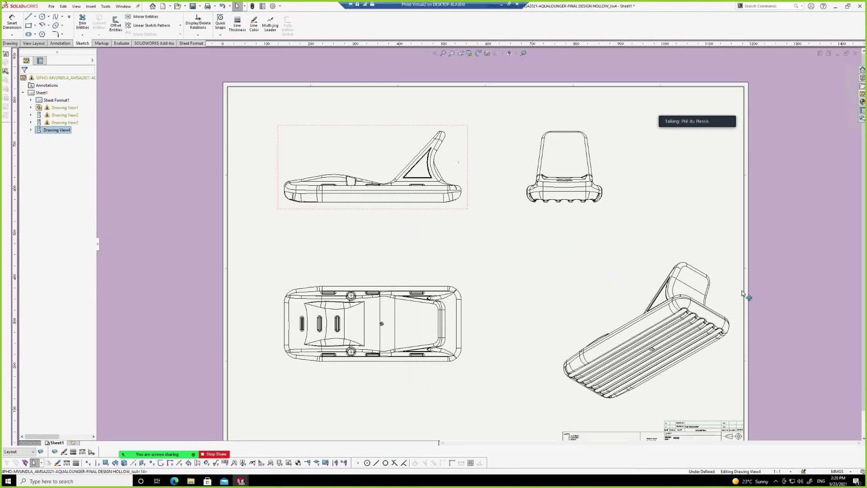
# Add a lengthwise centerline to the plan view midway between its two long outer edges
pyautogui.scroll(-2, 485, 217)
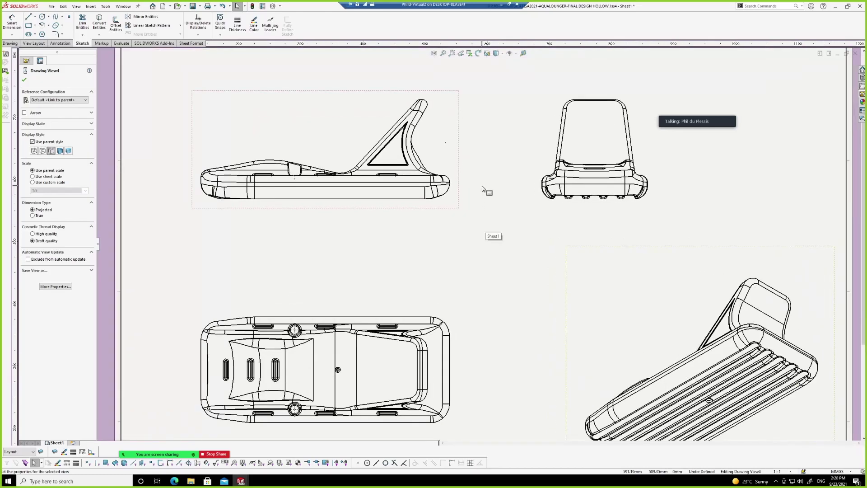
pyautogui.click(482, 188)
pyautogui.press('z')
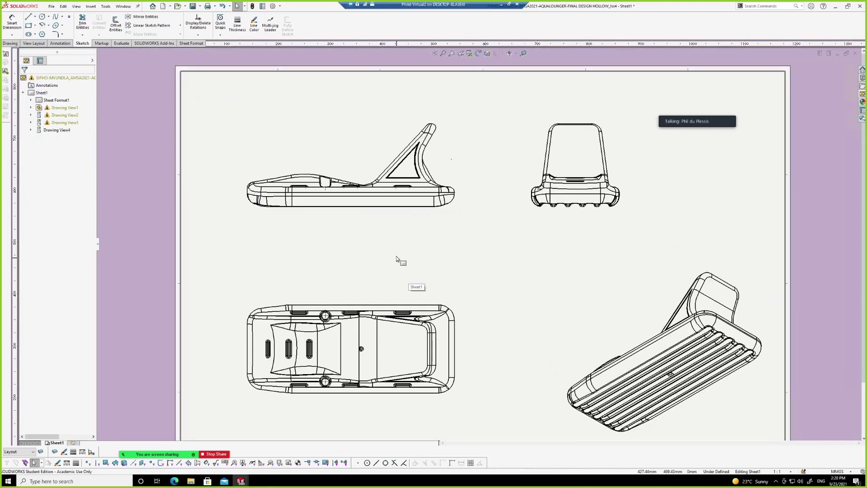
pyautogui.scroll(1, 415, 322)
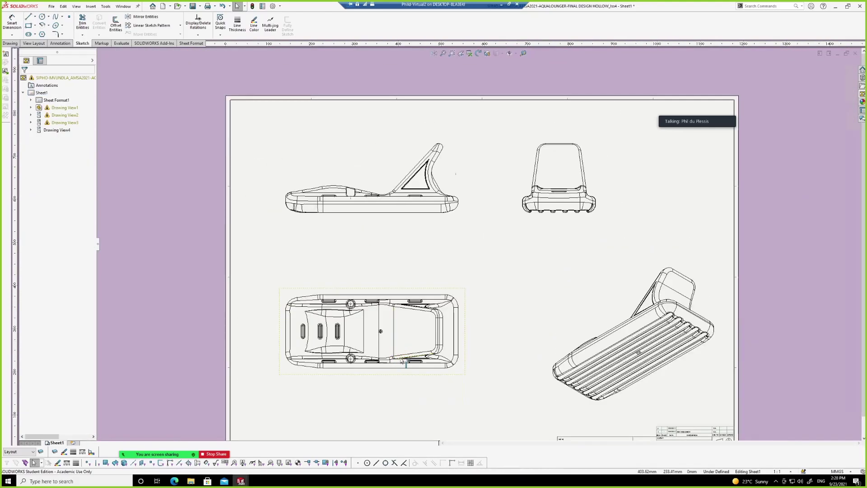
pyautogui.press('f')
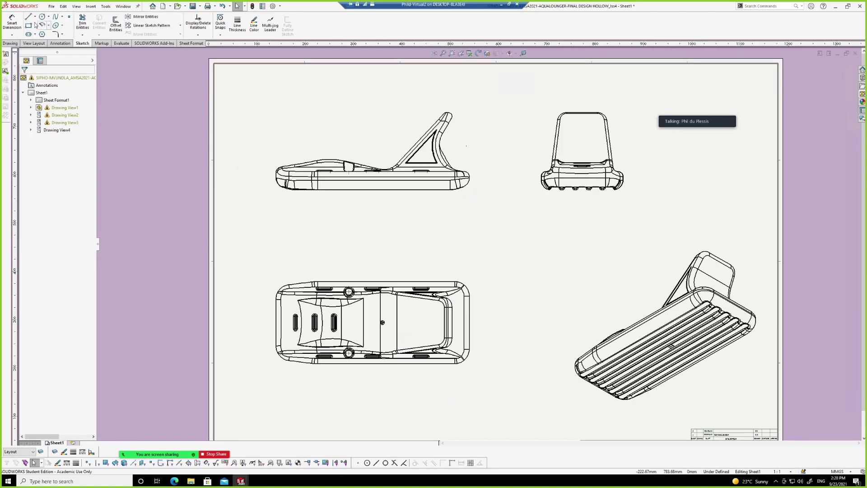
pyautogui.click(61, 44)
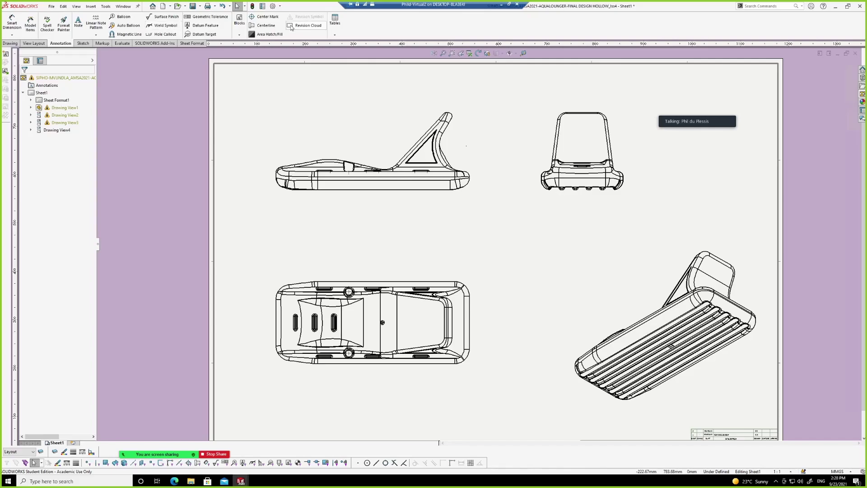
pyautogui.click(266, 25)
pyautogui.scroll(1, 393, 251)
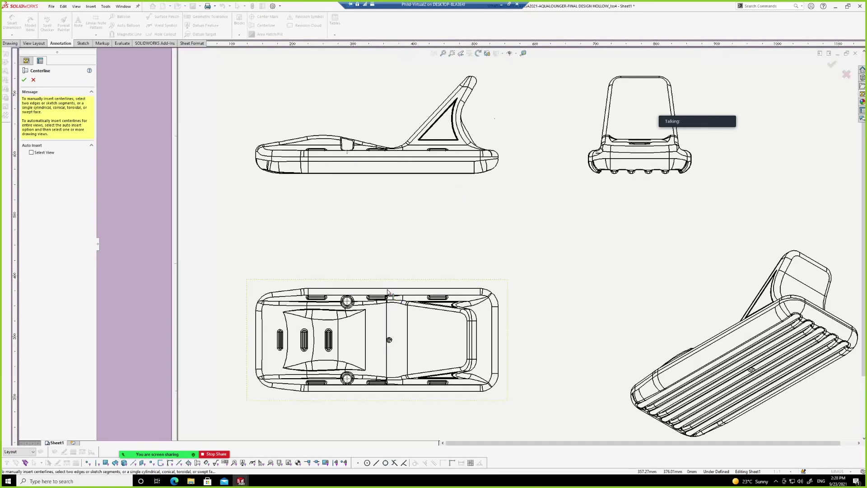
pyautogui.click(387, 290)
pyautogui.click(391, 394)
pyautogui.press('Escape')
# Extend both ends of the plan view's centerline well beyond the lounger's outline
pyautogui.moveTo(481, 340); pyautogui.dragTo(545, 344)
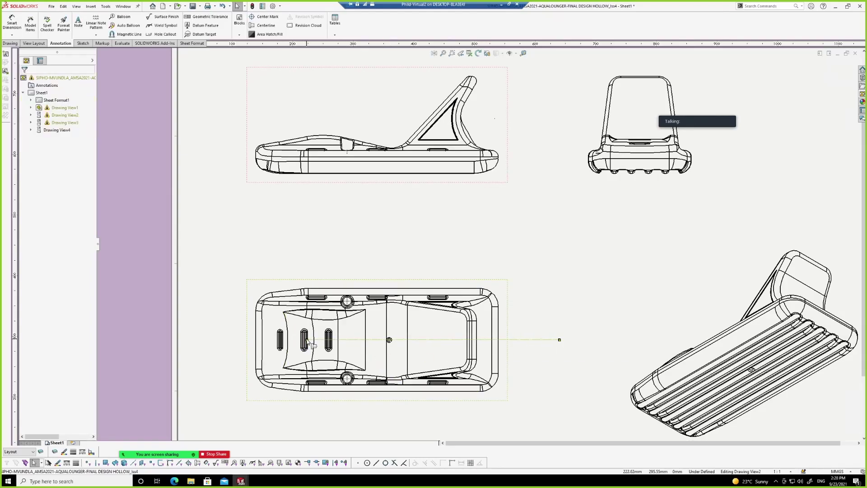
pyautogui.click(245, 334)
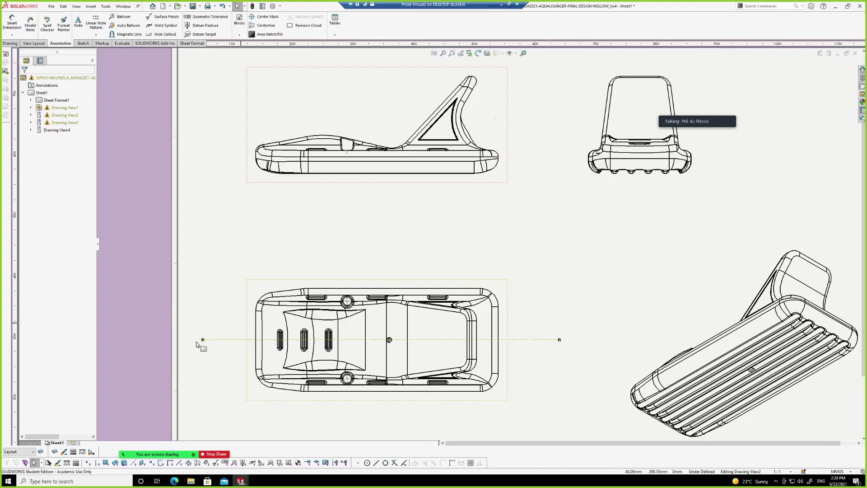
pyautogui.click(568, 320)
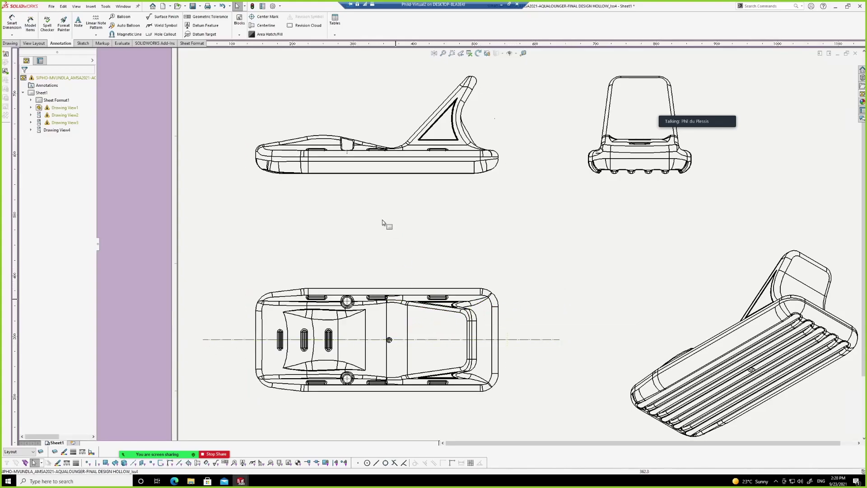
pyautogui.scroll(-1, 316, 175)
pyautogui.scroll(-2, 316, 176)
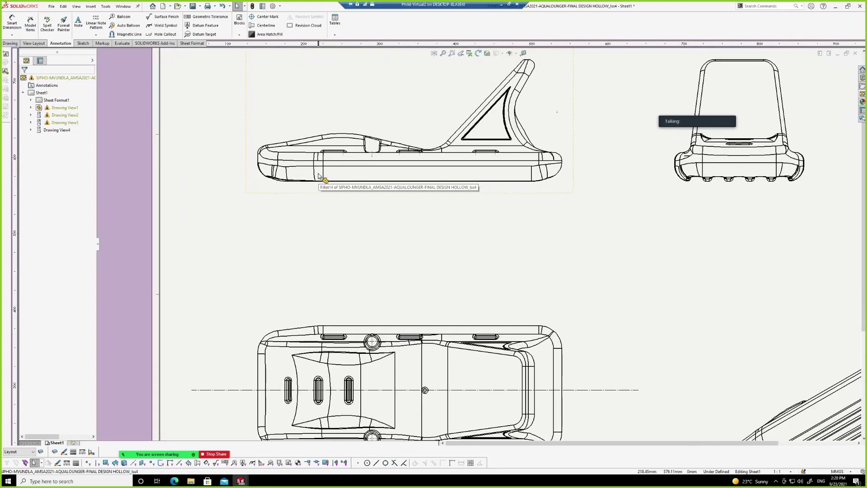
pyautogui.scroll(1, 516, 213)
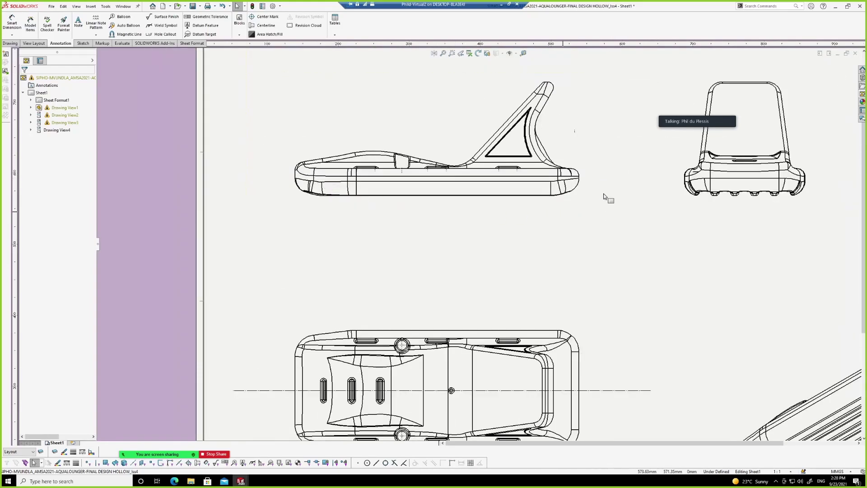
# Switch to the hollow Aqualounger part model and inspect the narrow flat face running along the hull's side
pyautogui.scroll(-1, 587, 186)
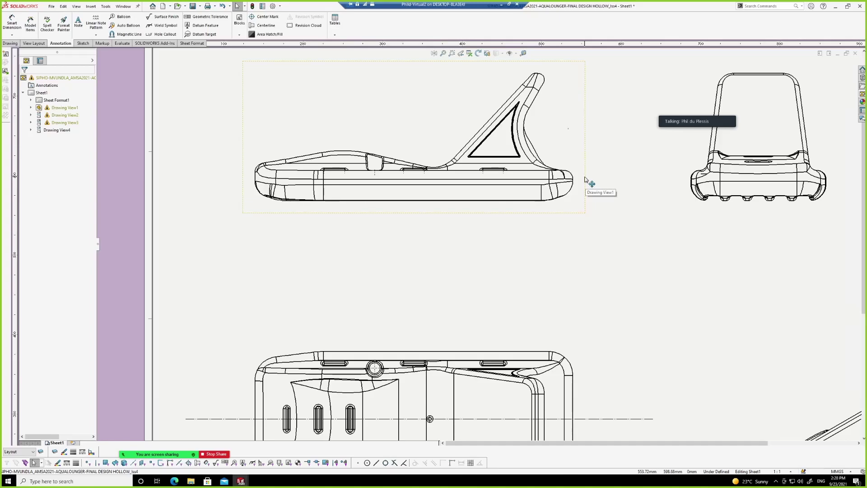
pyautogui.scroll(1, 582, 184)
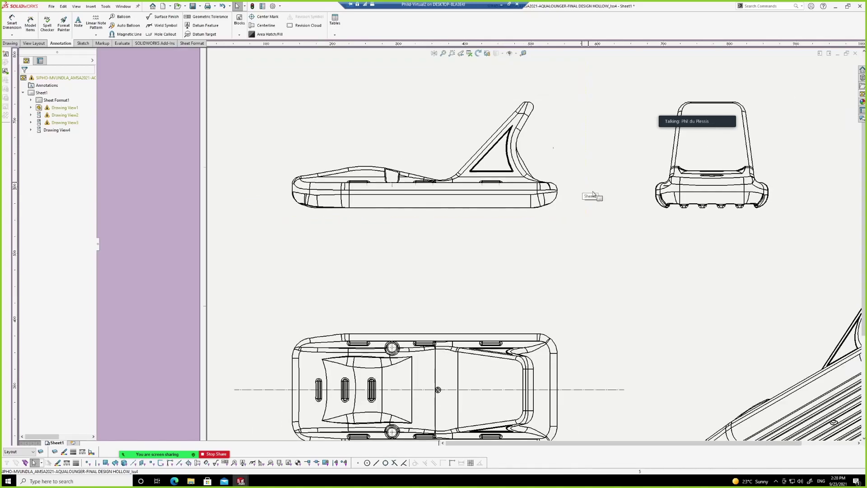
pyautogui.scroll(1, 616, 202)
pyautogui.scroll(-1, 594, 279)
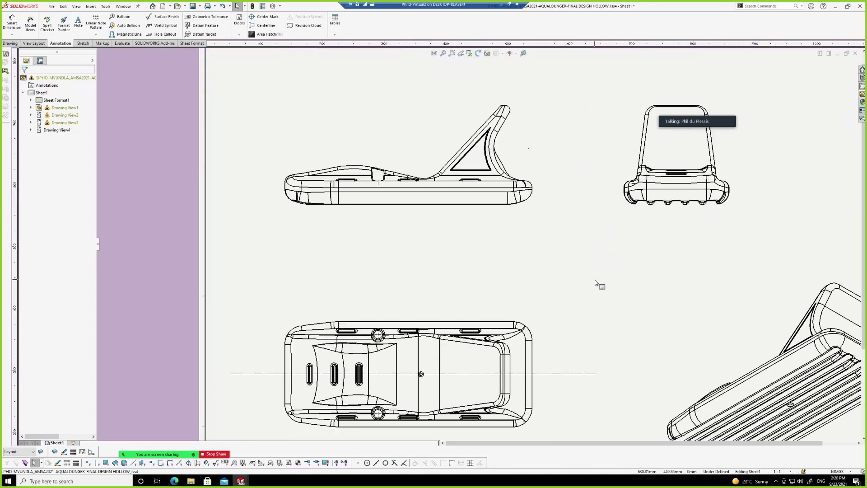
pyautogui.scroll(1, 565, 249)
pyautogui.click(571, 303)
pyautogui.hotkey('ctrl', 'Tab')
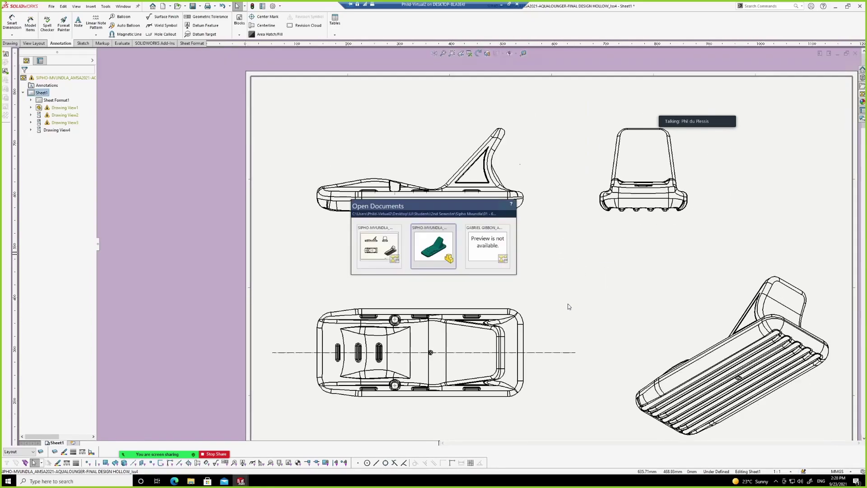
pyautogui.click(442, 249)
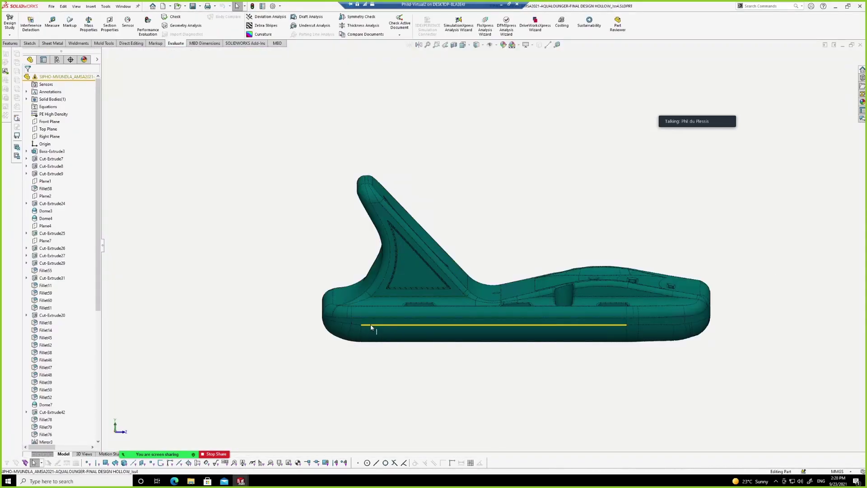
pyautogui.click(370, 325)
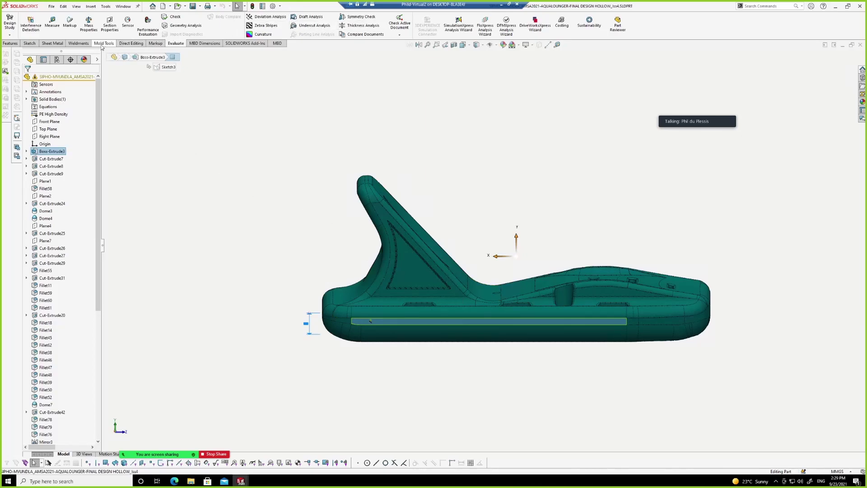
pyautogui.click(30, 43)
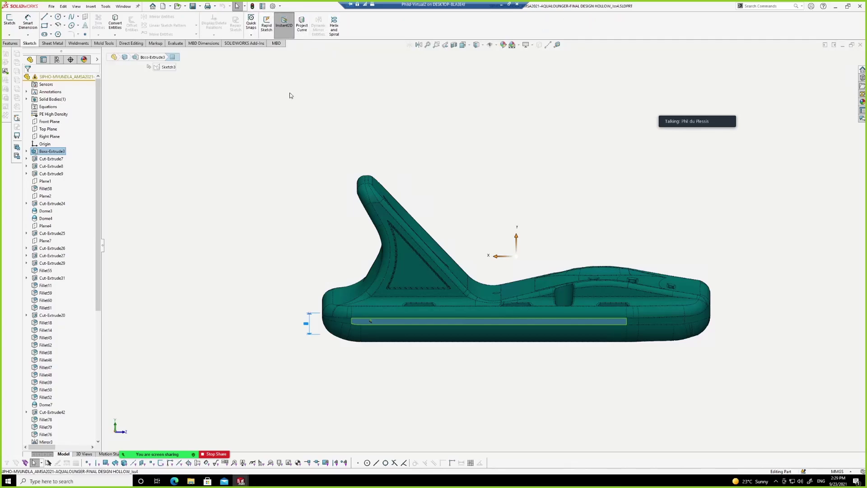
pyautogui.click(223, 160)
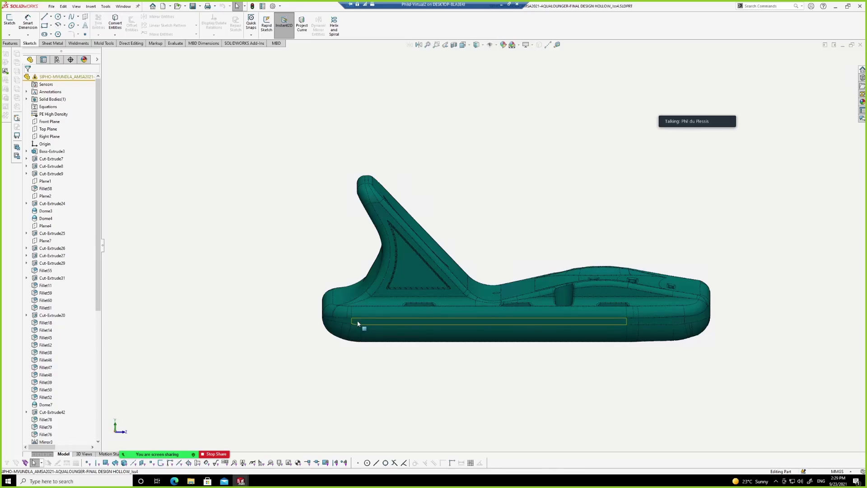
# Examine the part's flat side bands, bottom edge and rounded hull ends from the side and the foot end
pyautogui.scroll(-3, 362, 321)
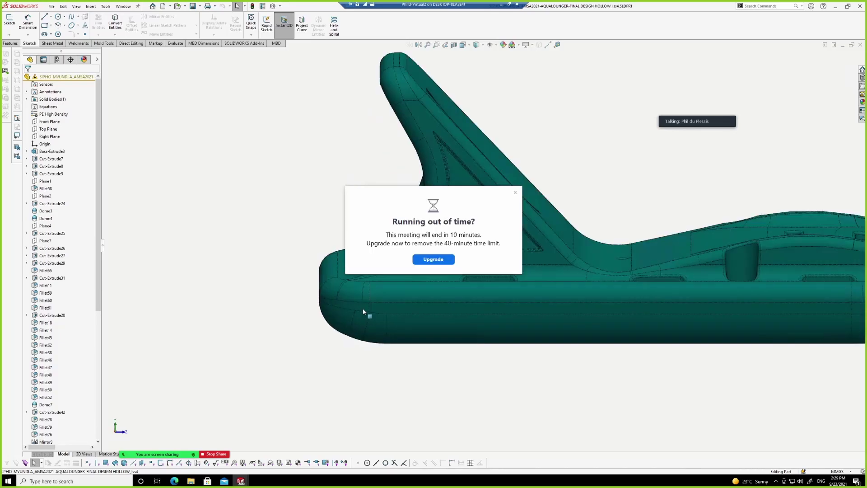
pyautogui.click(515, 192)
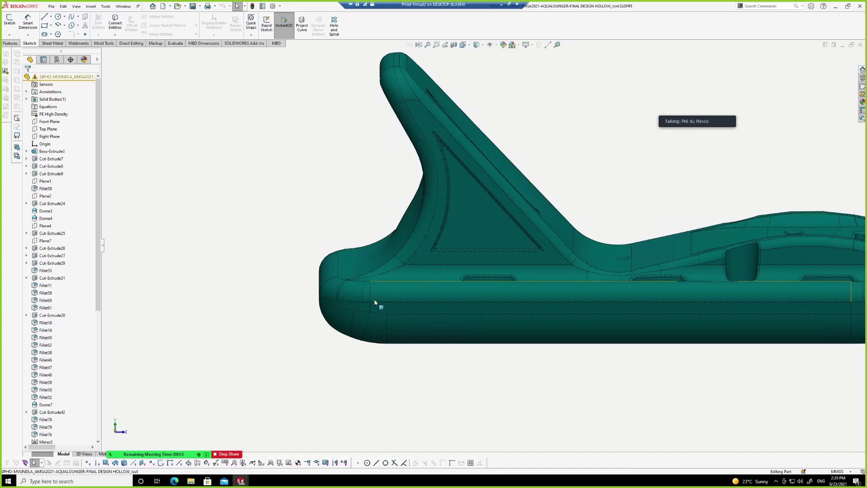
pyautogui.scroll(1, 378, 304)
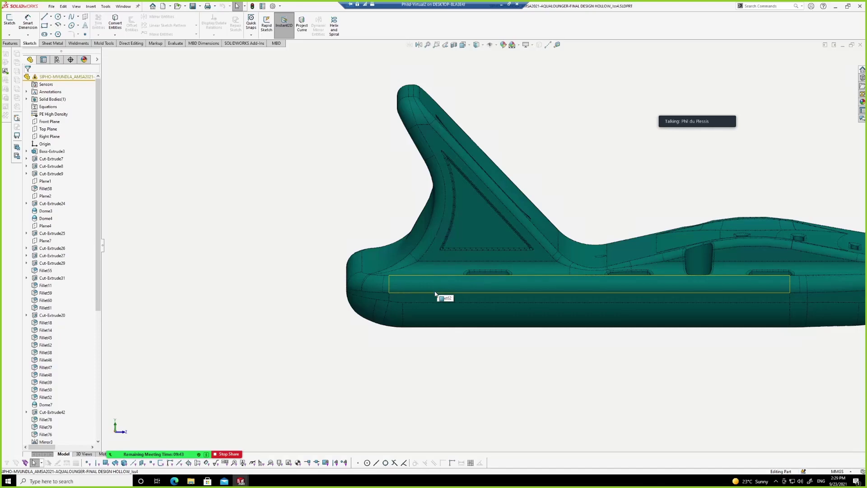
pyautogui.scroll(2, 435, 294)
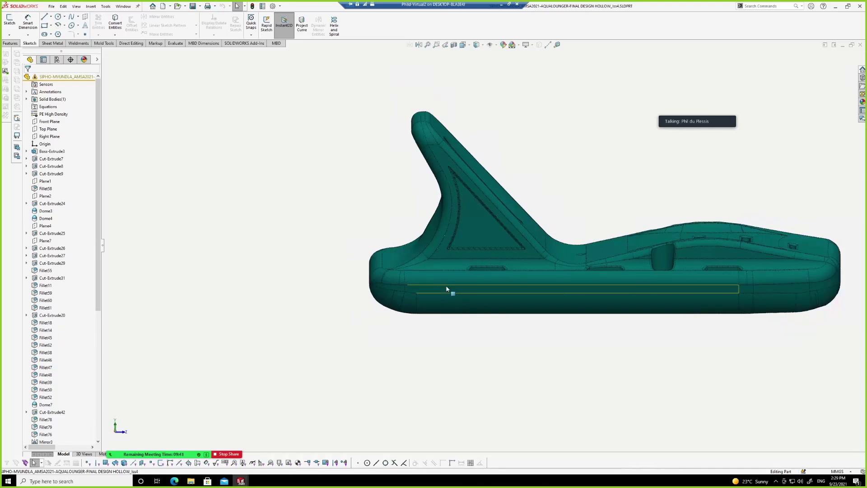
pyautogui.scroll(-2, 447, 286)
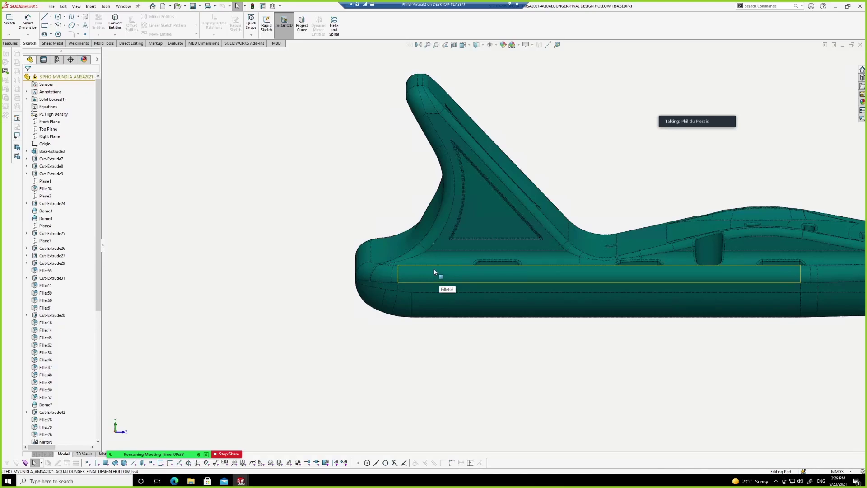
pyautogui.moveTo(584, 332); pyautogui.dragTo(505, 300, button='middle')
pyautogui.scroll(-2, 532, 247)
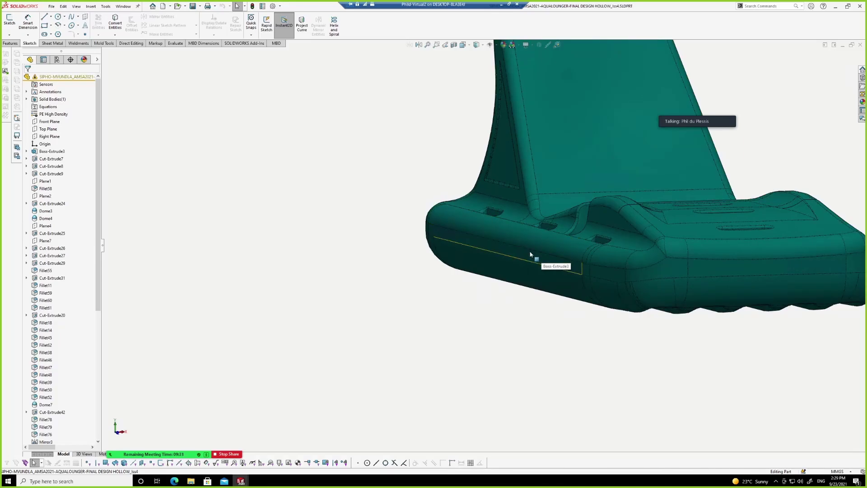
pyautogui.scroll(-1, 527, 254)
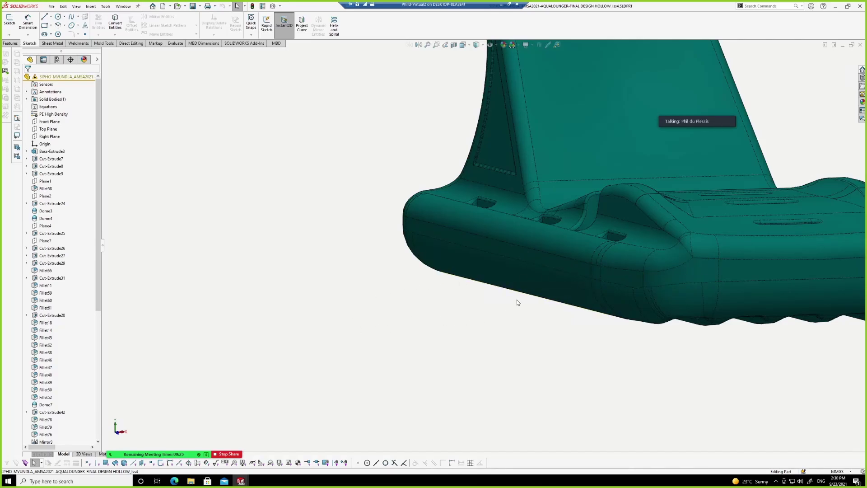
pyautogui.scroll(2, 516, 294)
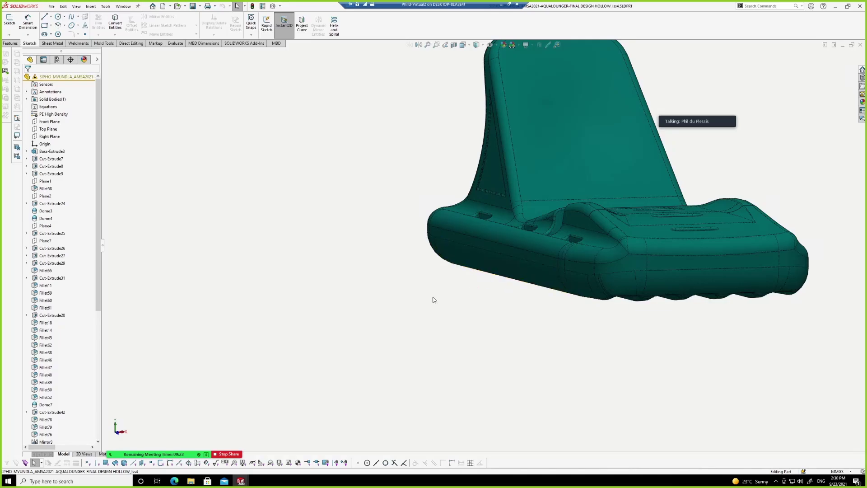
pyautogui.moveTo(466, 305); pyautogui.dragTo(486, 289, button='middle')
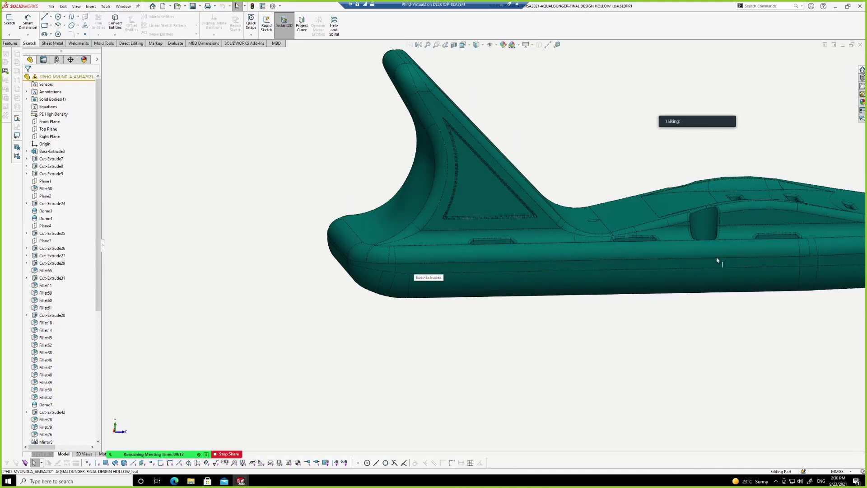
pyautogui.scroll(3, 793, 264)
pyautogui.scroll(-6, 792, 264)
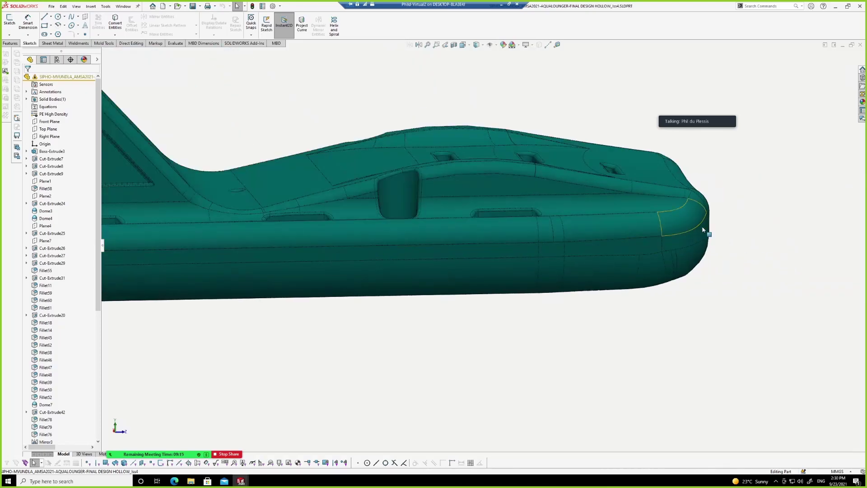
pyautogui.moveTo(726, 223); pyautogui.dragTo(455, 277, button='middle')
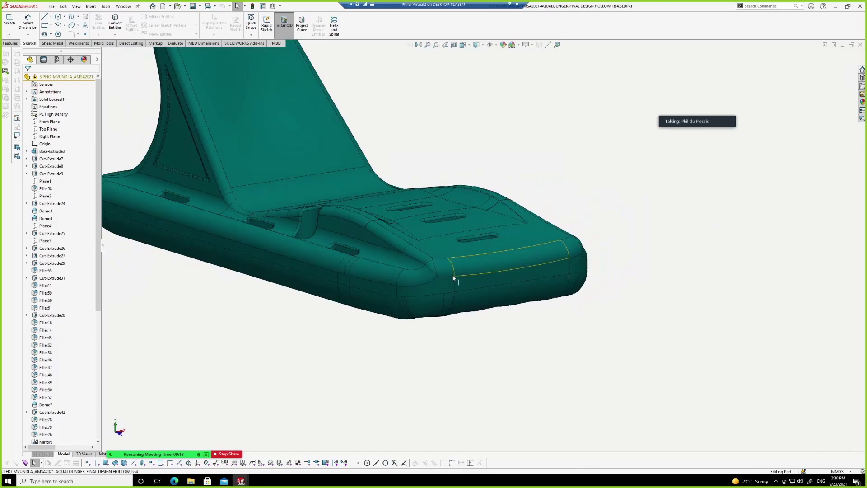
pyautogui.scroll(3, 584, 266)
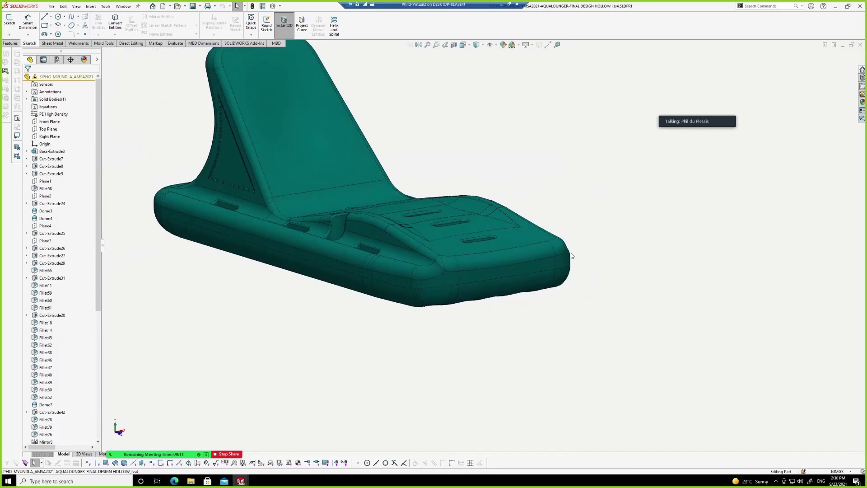
pyautogui.scroll(-3, 582, 249)
# Return to the lounger drawing and attach datum feature A to the side view's long horizontal hull edge, placed beyond the foot end
pyautogui.hotkey('ctrl', 'Tab')
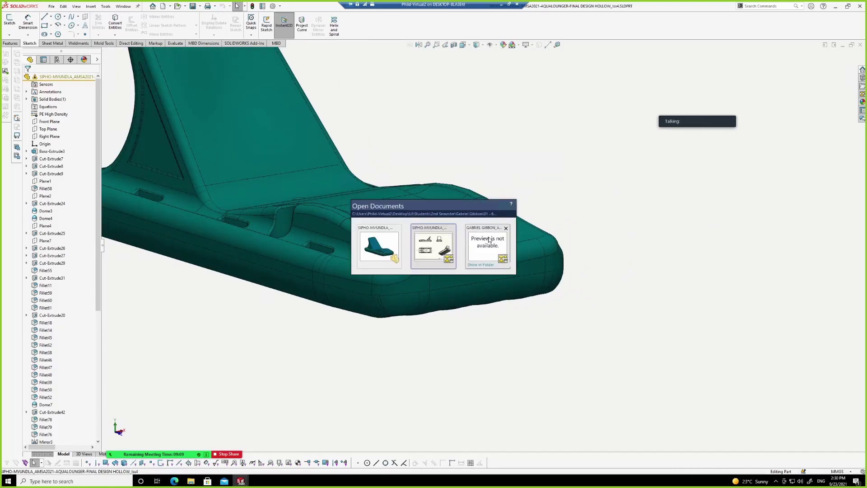
pyautogui.click(434, 246)
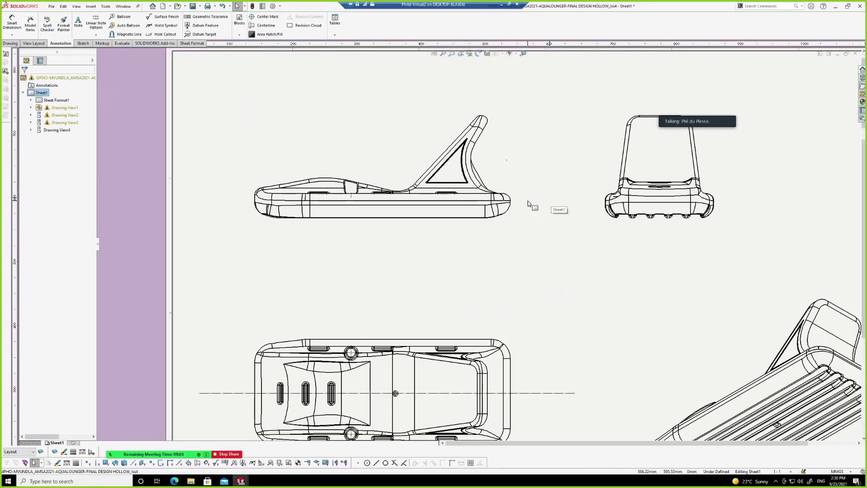
pyautogui.scroll(-2, 528, 204)
pyautogui.scroll(-1, 526, 203)
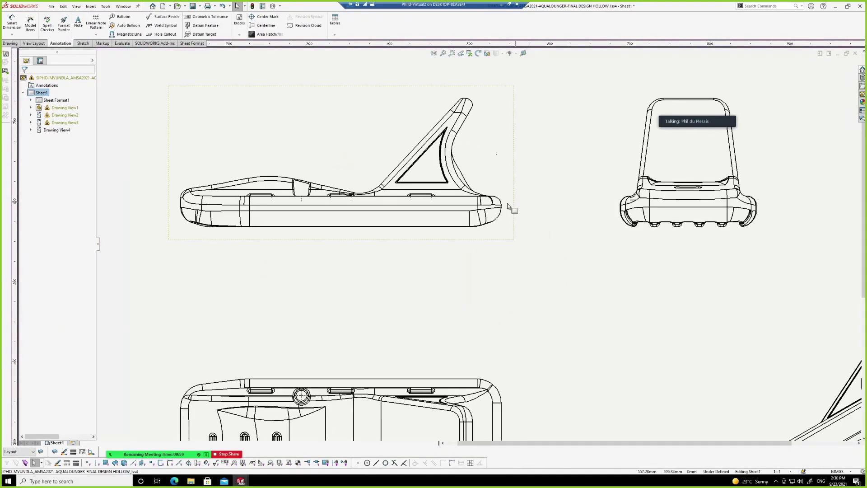
pyautogui.click(475, 209)
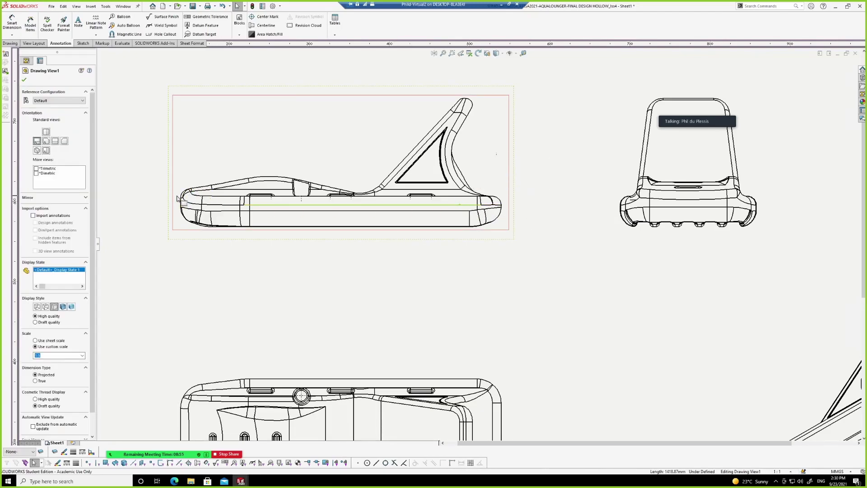
pyautogui.press('Escape')
pyautogui.click(211, 26)
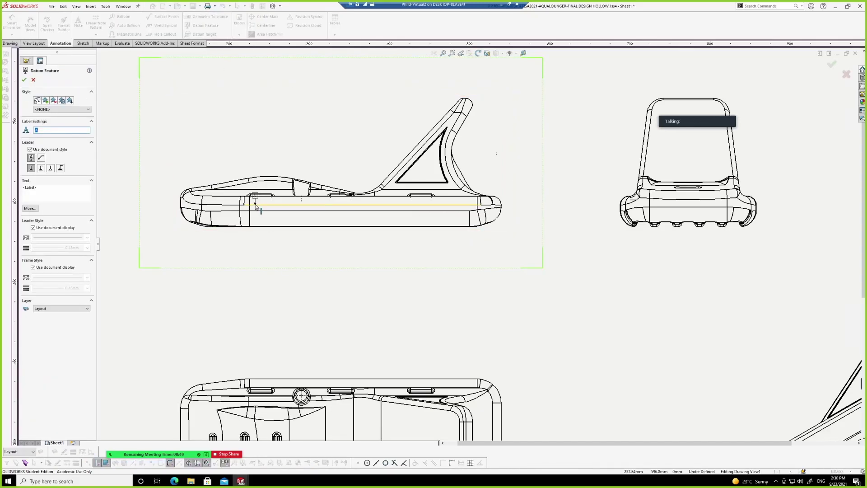
pyautogui.click(259, 205)
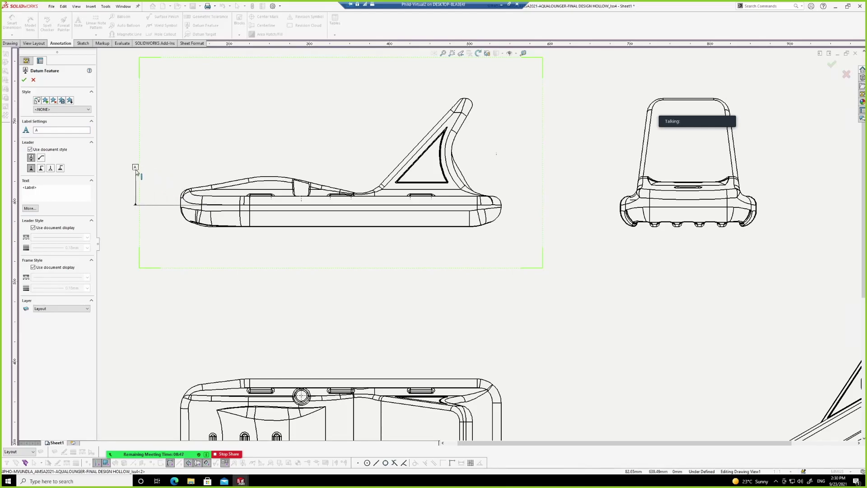
pyautogui.click(121, 168)
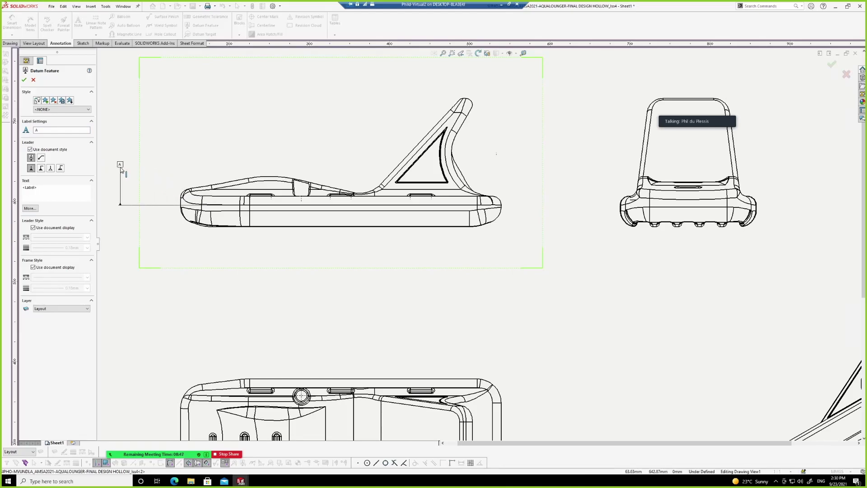
# Attach datum feature B to the foot-end extremity of the side view, placed above and outside the outline
pyautogui.click(183, 205)
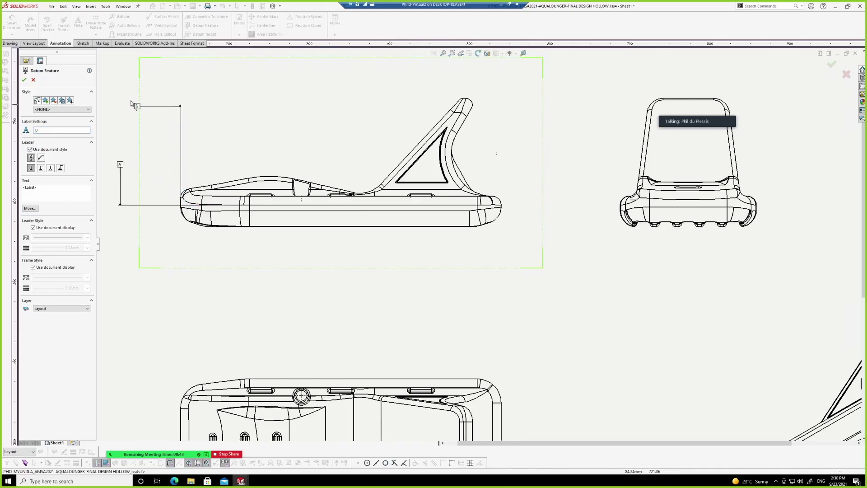
pyautogui.click(119, 81)
pyautogui.press('Escape')
# Move datum A farther out from the side view's foot end and raise datum B slightly above the view
pyautogui.moveTo(119, 164); pyautogui.dragTo(104, 179)
pyautogui.scroll(-3, 174, 210)
pyautogui.scroll(2, 242, 219)
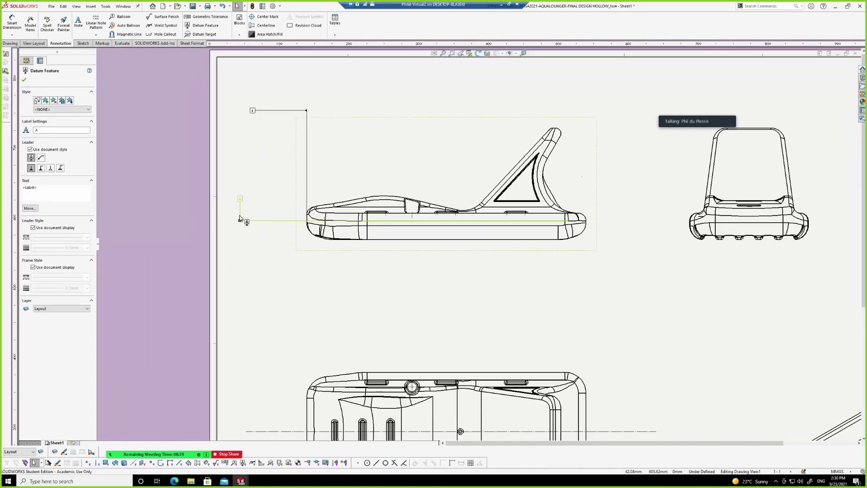
pyautogui.moveTo(238, 197); pyautogui.dragTo(226, 196)
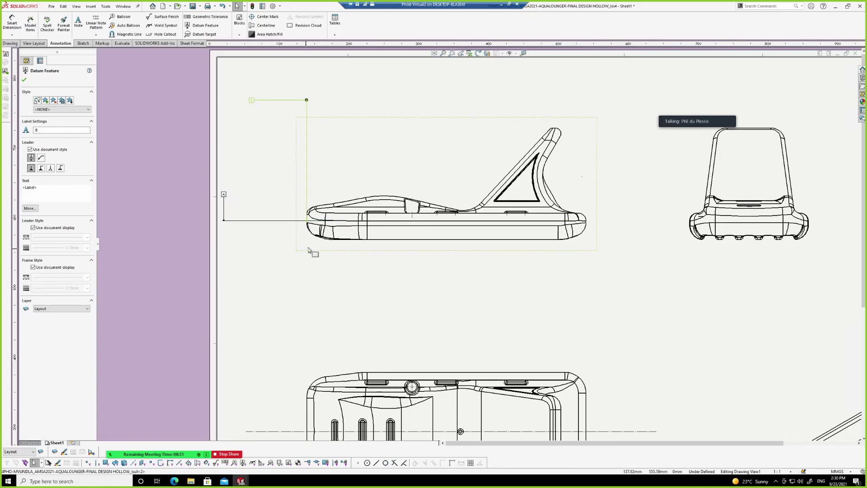
pyautogui.scroll(-2, 307, 248)
pyautogui.scroll(1, 315, 243)
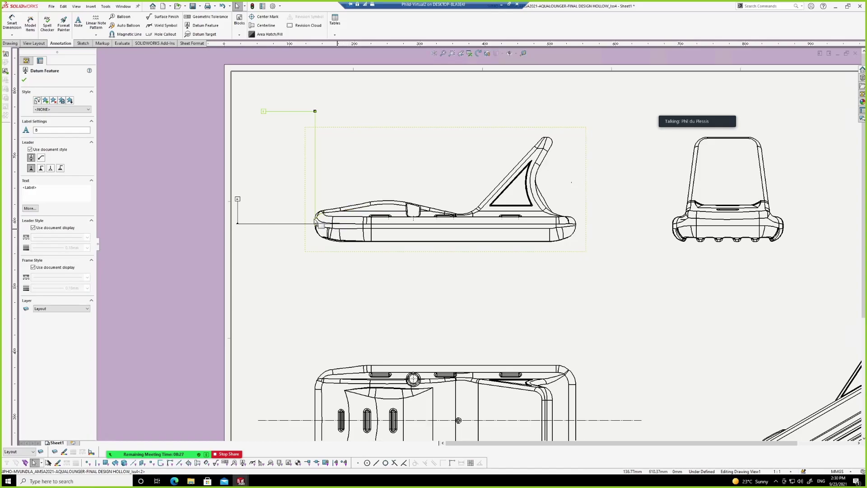
pyautogui.scroll(-1, 605, 249)
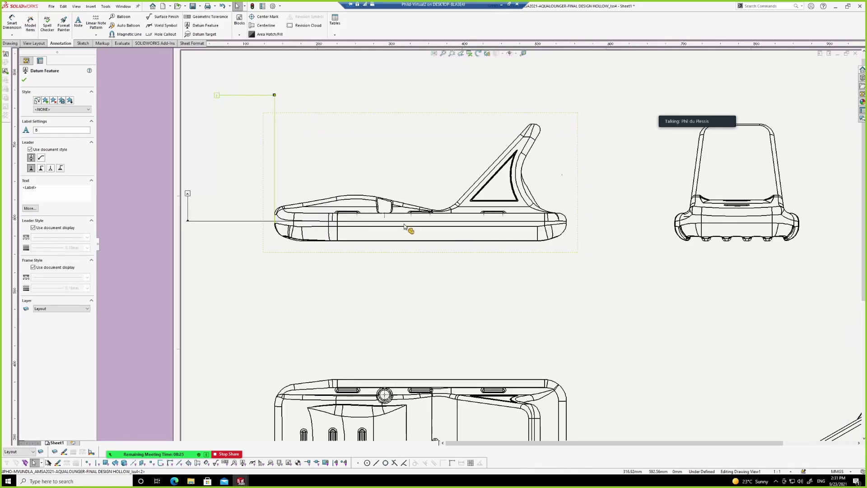
pyautogui.scroll(-1, 405, 225)
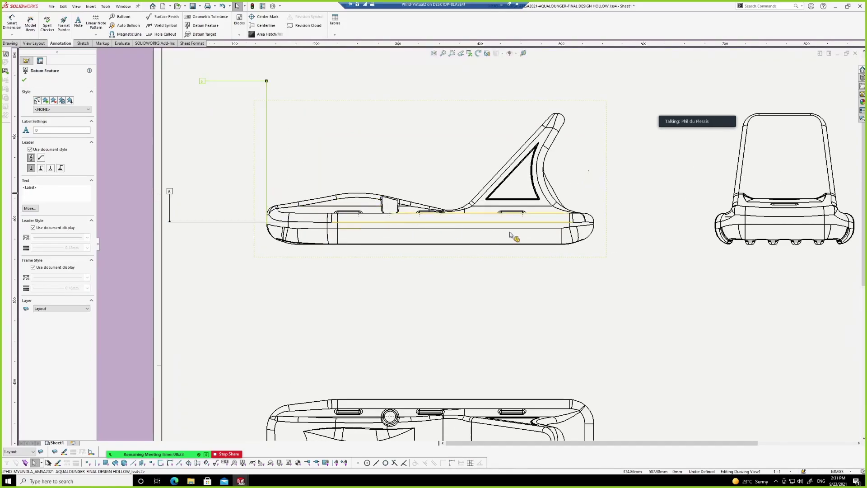
pyautogui.press('Escape')
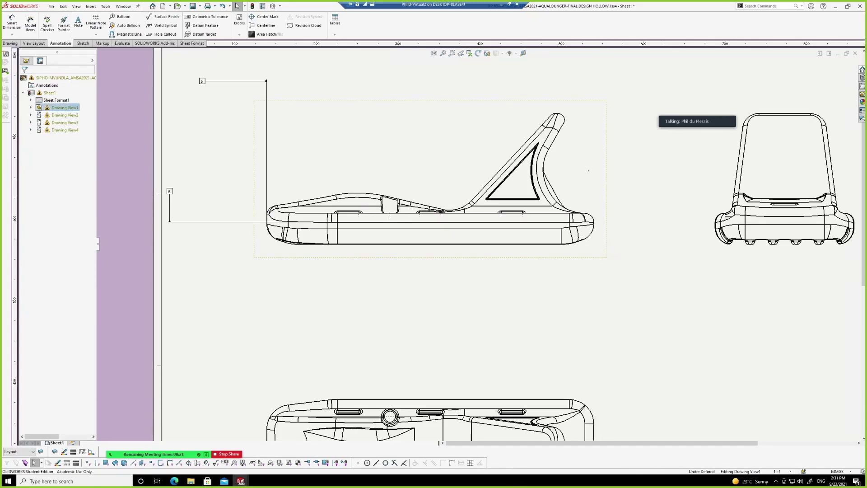
# Display the tangent edges with font, as phantom lines, in the side, end and top views together
pyautogui.click(715, 257)
pyautogui.keyDown('ctrl'); pyautogui.click(740, 258); pyautogui.keyUp('ctrl')
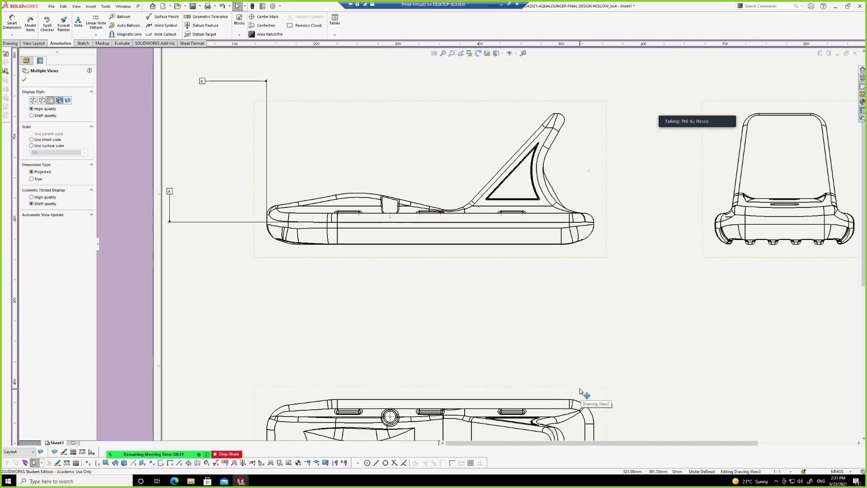
pyautogui.keyDown('ctrl'); pyautogui.click(580, 389); pyautogui.keyUp('ctrl')
pyautogui.rightClick(579, 389)
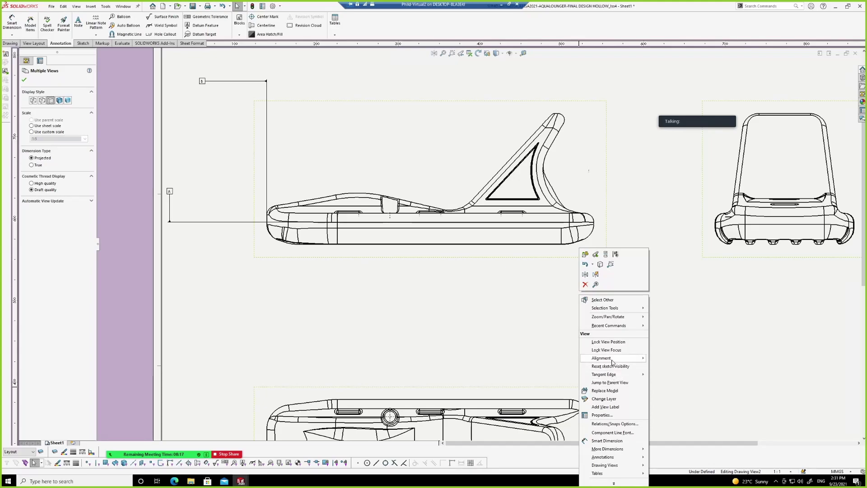
pyautogui.moveTo(623, 374)
pyautogui.click(660, 382)
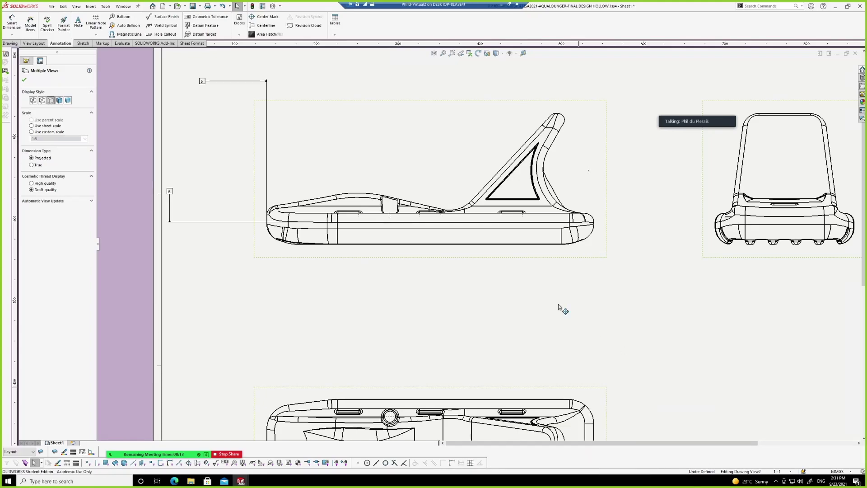
pyautogui.click(532, 300)
# Examine the phantom tangent edges in the side, end and top views across the sheet
pyautogui.scroll(-3, 538, 291)
pyautogui.scroll(1, 547, 244)
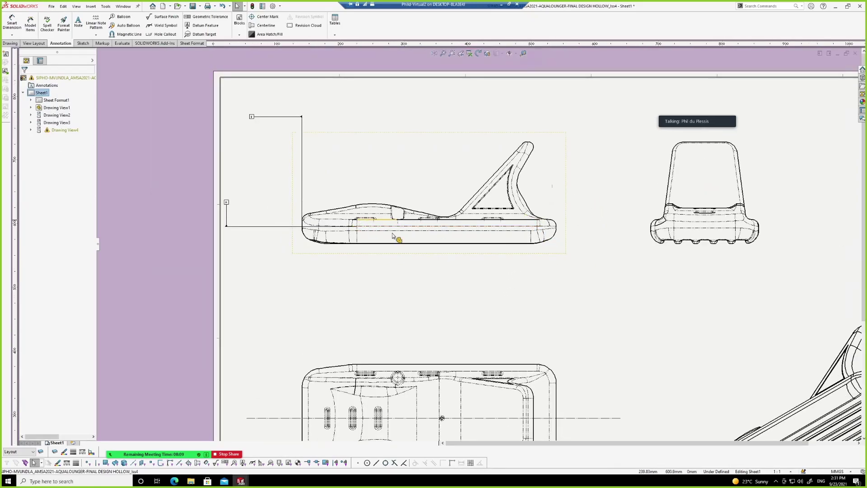
pyautogui.scroll(-4, 528, 253)
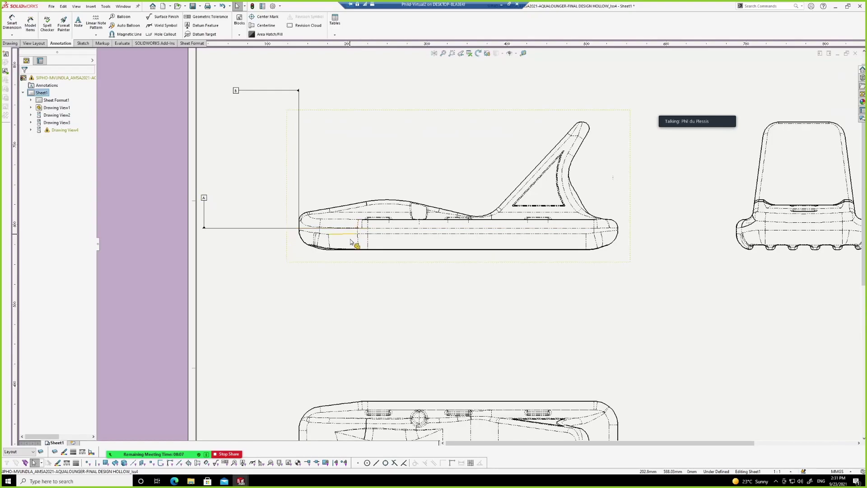
pyautogui.scroll(2, 546, 264)
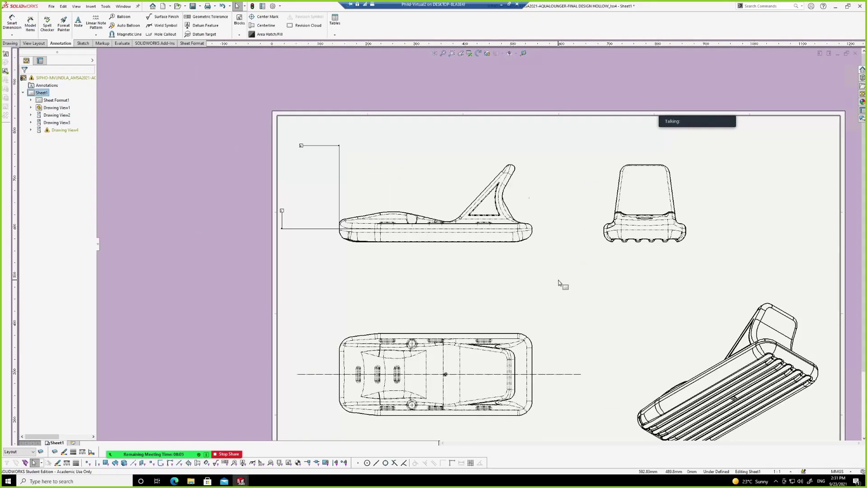
pyautogui.scroll(1, 553, 222)
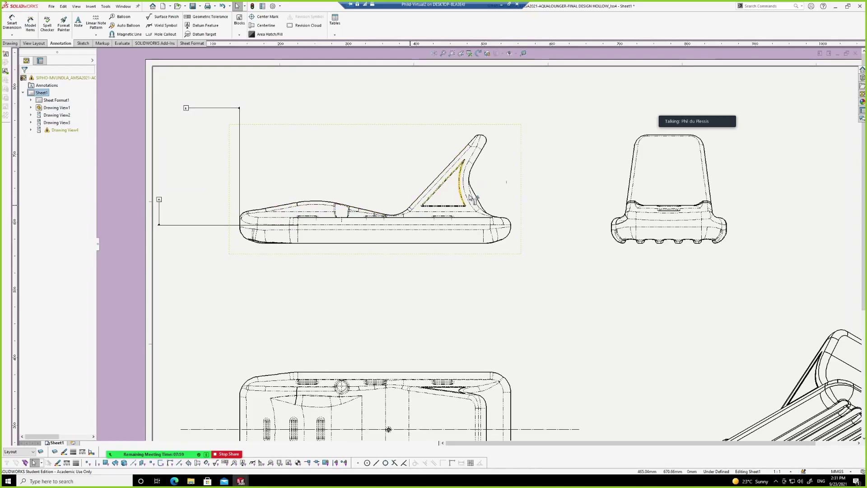
pyautogui.scroll(-1, 454, 266)
pyautogui.scroll(-1, 523, 356)
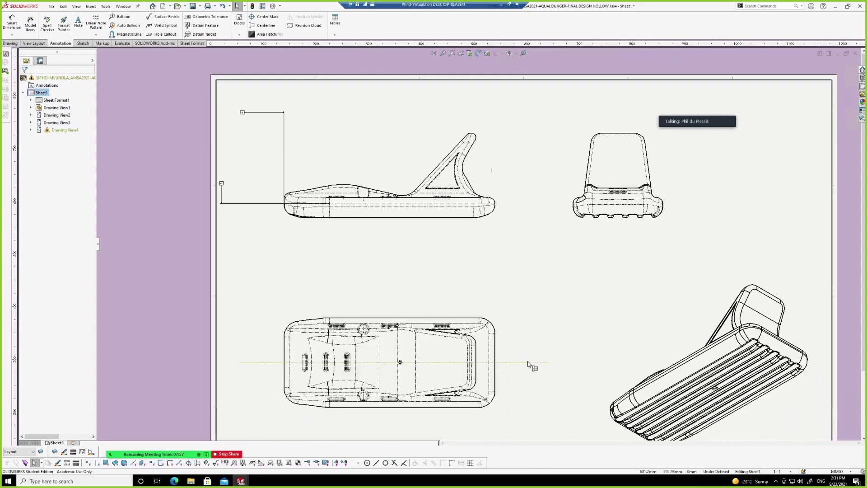
pyautogui.scroll(1, 528, 363)
# Place a horizontal section cutting line along the top view's lengthwise centerline, running past both ends of the hull
pyautogui.click(525, 351)
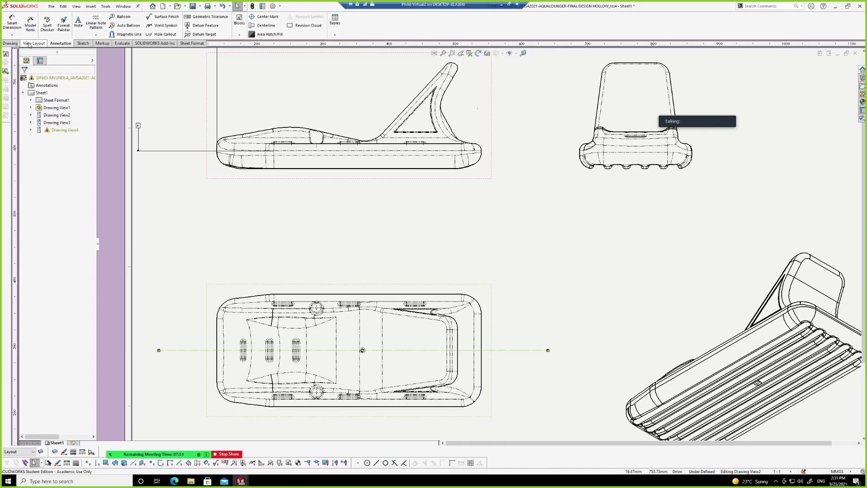
pyautogui.click(11, 43)
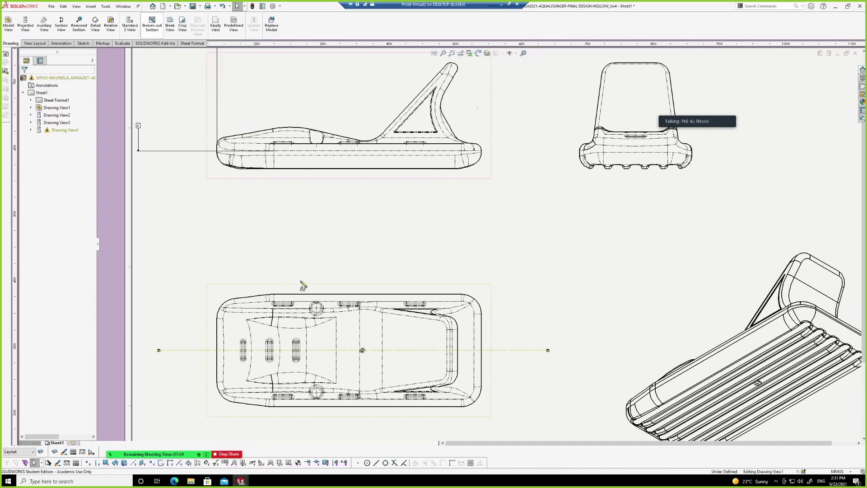
pyautogui.press('Escape')
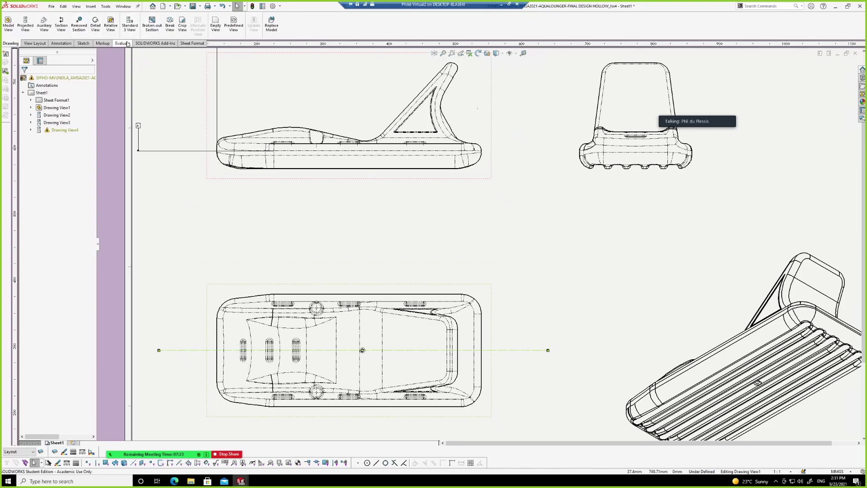
pyautogui.click(37, 44)
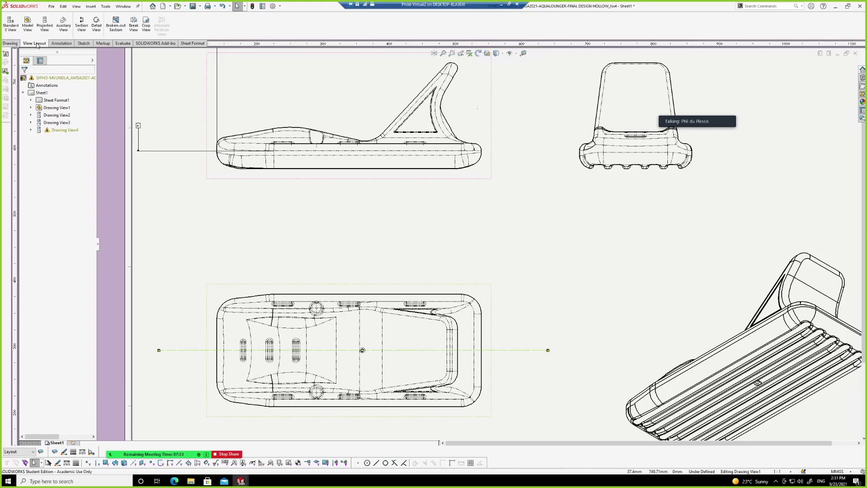
pyautogui.click(81, 25)
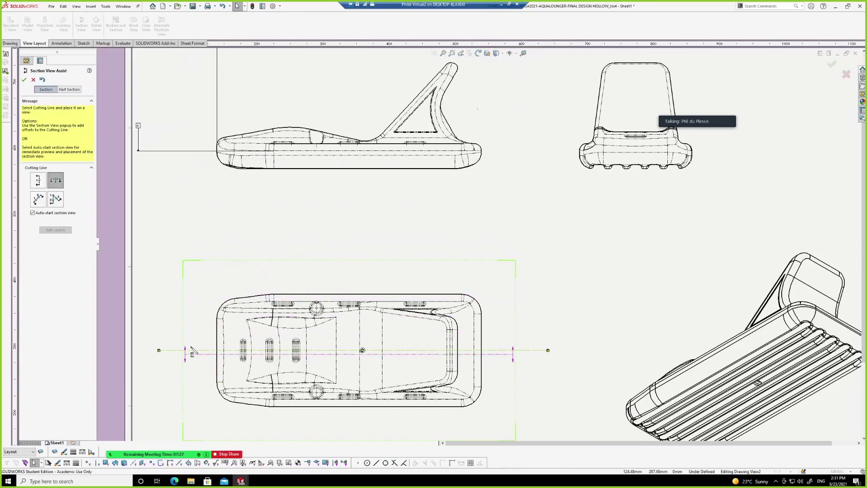
pyautogui.scroll(-5, 191, 350)
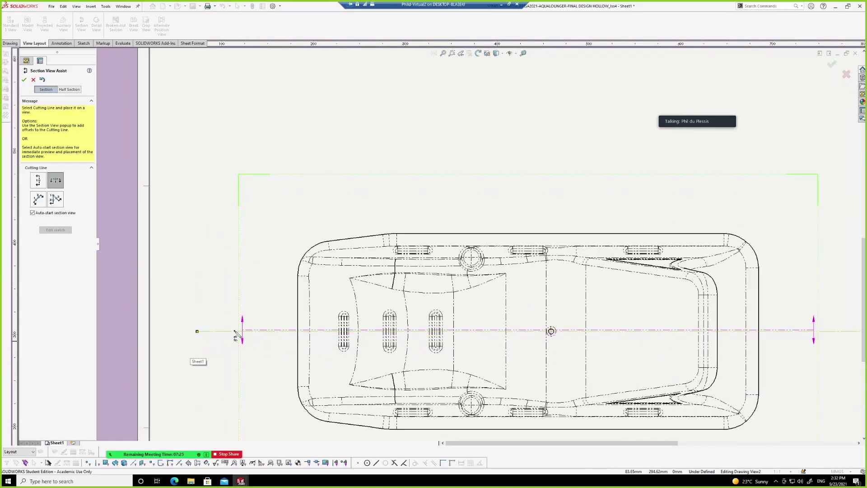
pyautogui.scroll(-1, 254, 337)
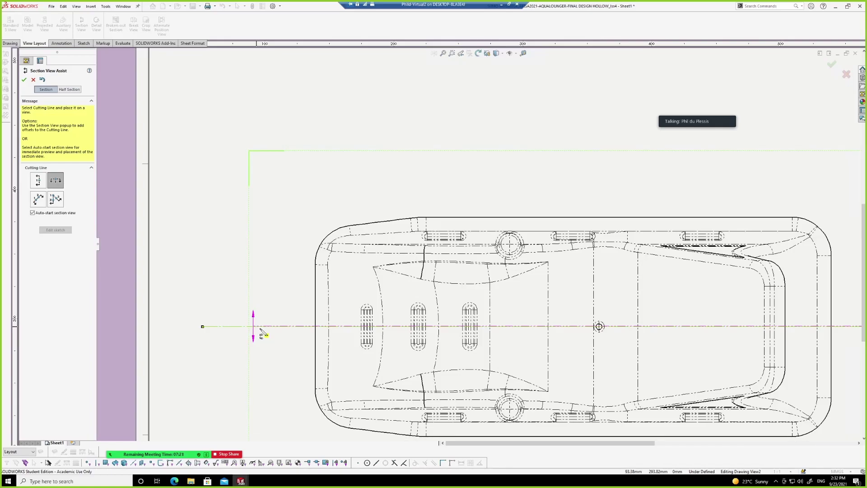
pyautogui.scroll(-2, 258, 329)
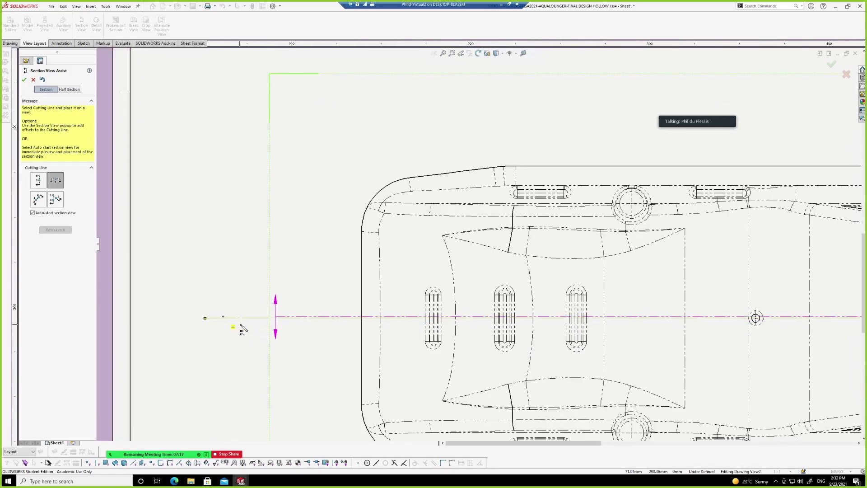
pyautogui.scroll(-1, 239, 323)
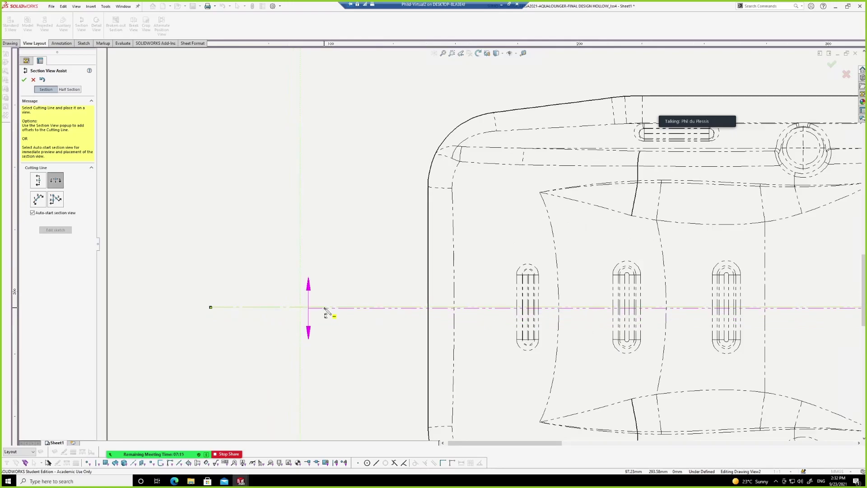
pyautogui.click(326, 311)
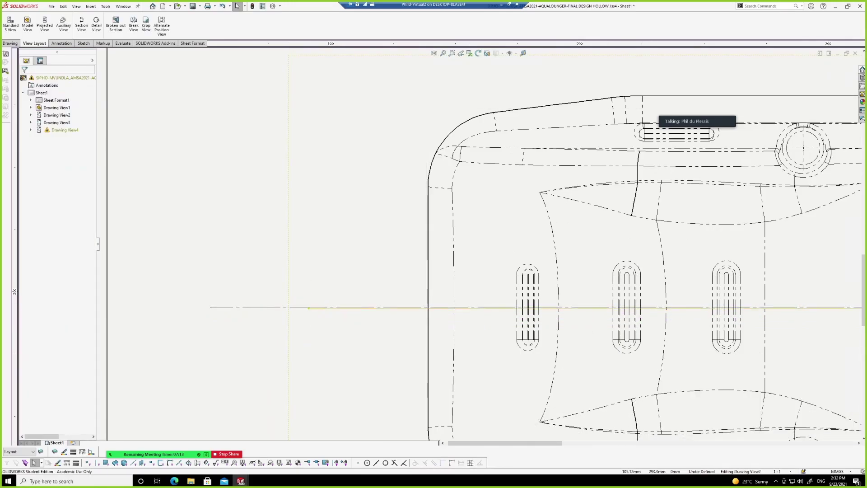
# Make the cutting line collinear with the top view's centerline
pyautogui.click(342, 307)
pyautogui.keyDown('ctrl'); pyautogui.click(301, 308); pyautogui.keyUp('ctrl')
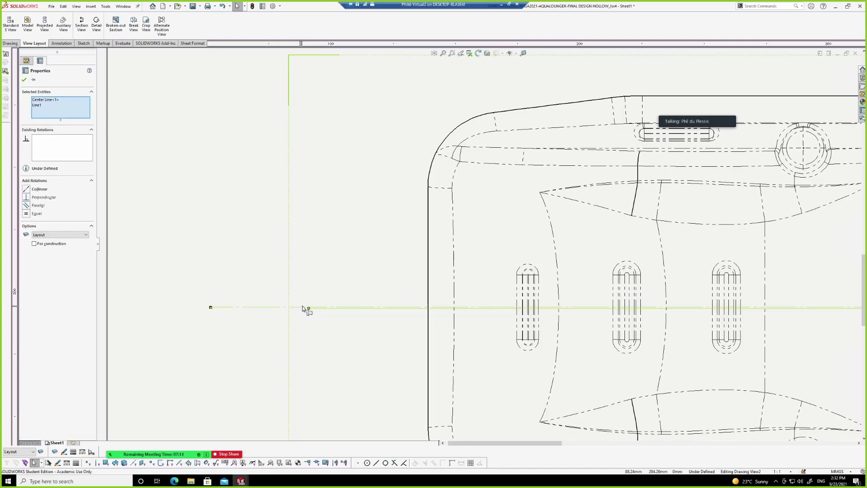
pyautogui.click(26, 189)
pyautogui.click(161, 200)
# Create a lengthwise section view from the cutting line and place it between the side view and the top view
pyautogui.press('f')
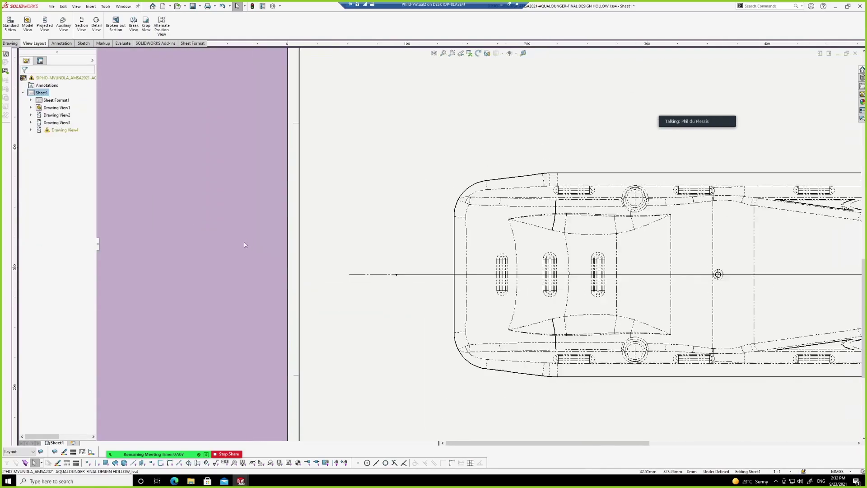
pyautogui.rightClick(502, 179)
pyautogui.click(600, 170)
pyautogui.scroll(4, 614, 190)
pyautogui.scroll(-4, 632, 235)
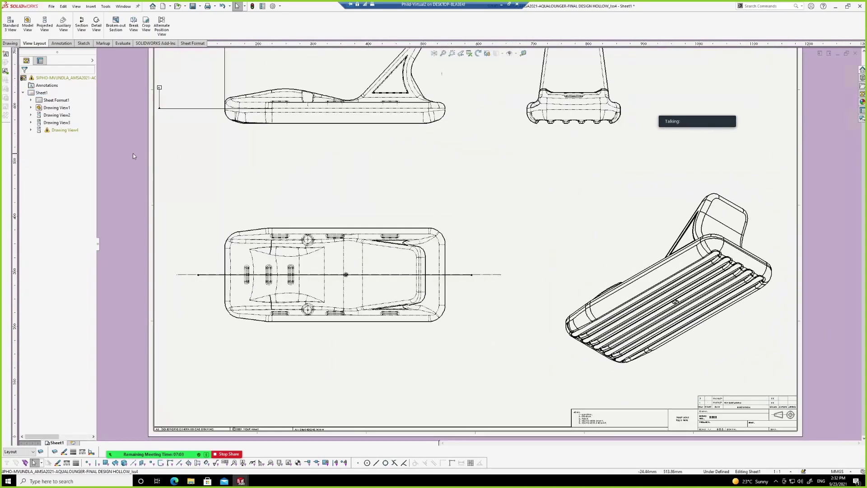
pyautogui.click(212, 274)
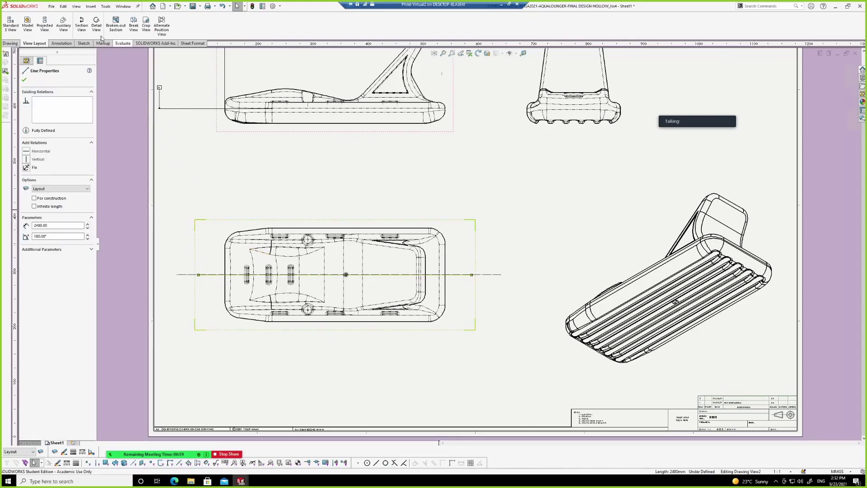
pyautogui.click(84, 28)
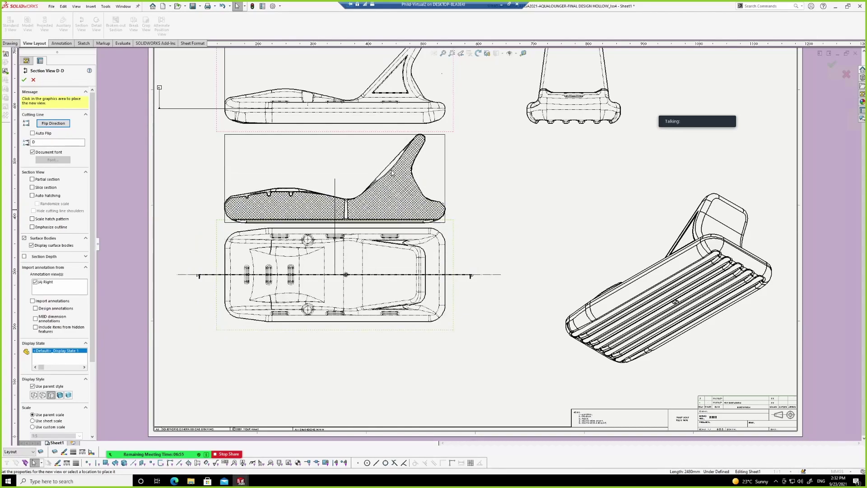
pyautogui.click(391, 174)
# Examine the section view's seat contour, slot recesses, drain hole and backrest profile against the top view
pyautogui.scroll(-2, 456, 169)
pyautogui.scroll(-4, 355, 179)
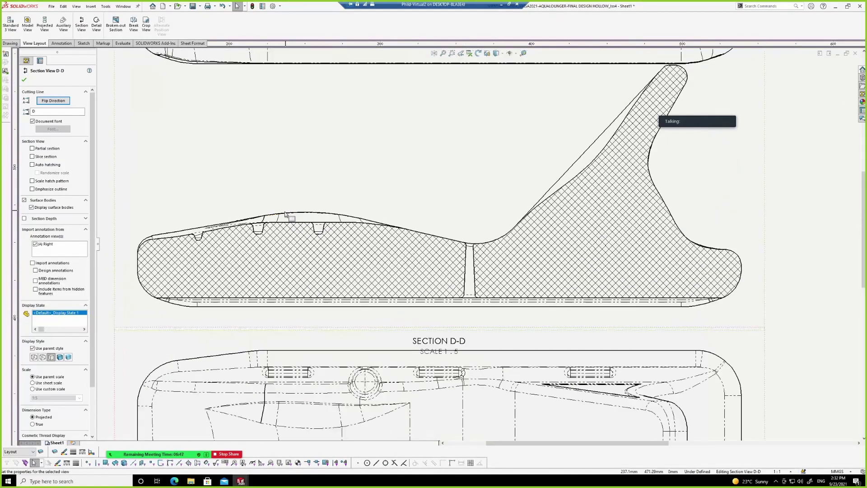
pyautogui.scroll(3, 322, 240)
pyautogui.scroll(-3, 322, 241)
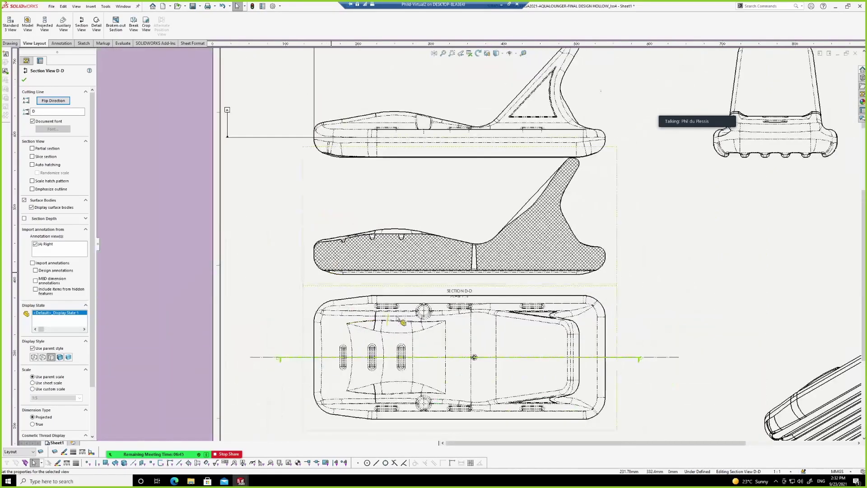
pyautogui.scroll(-1, 399, 205)
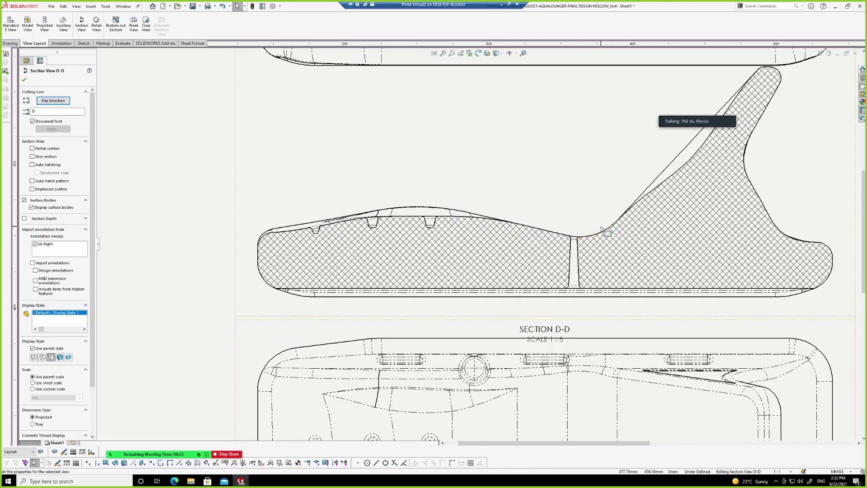
pyautogui.scroll(2, 407, 207)
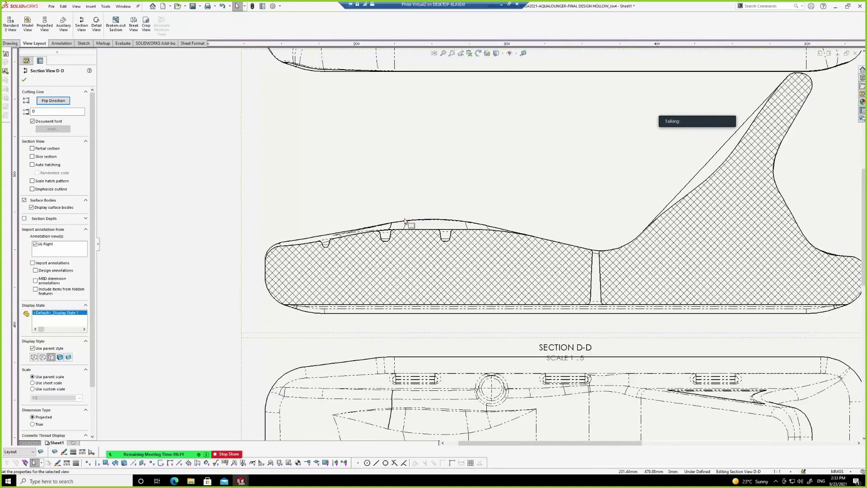
# Try to dimension the section view from its vertical foot-end edge to the raised seat contour, and delete the placed dimension
pyautogui.press('d')
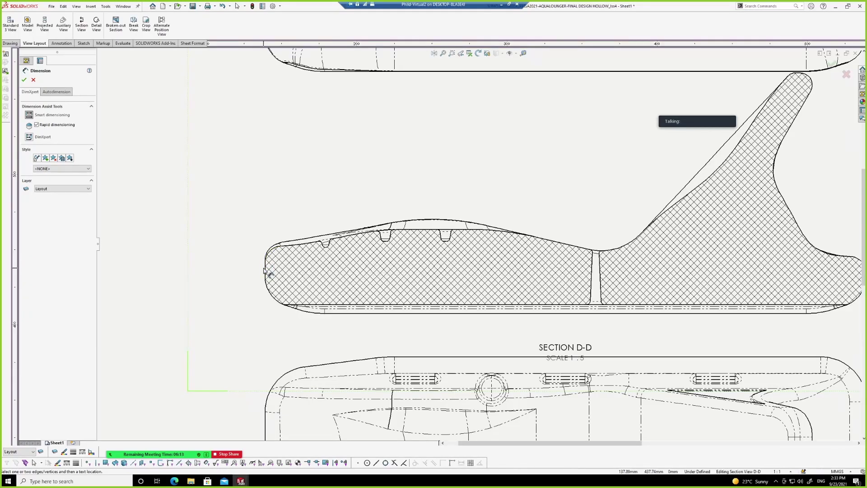
pyautogui.click(266, 267)
pyautogui.scroll(-2, 403, 216)
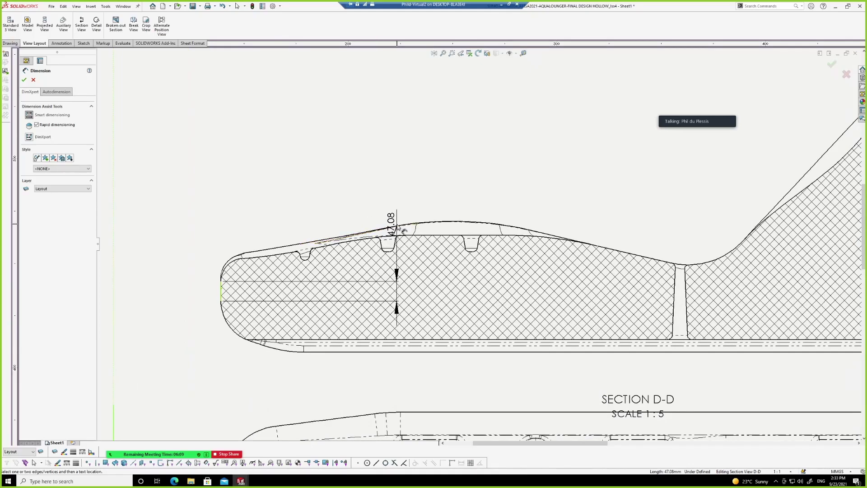
pyautogui.click(399, 227)
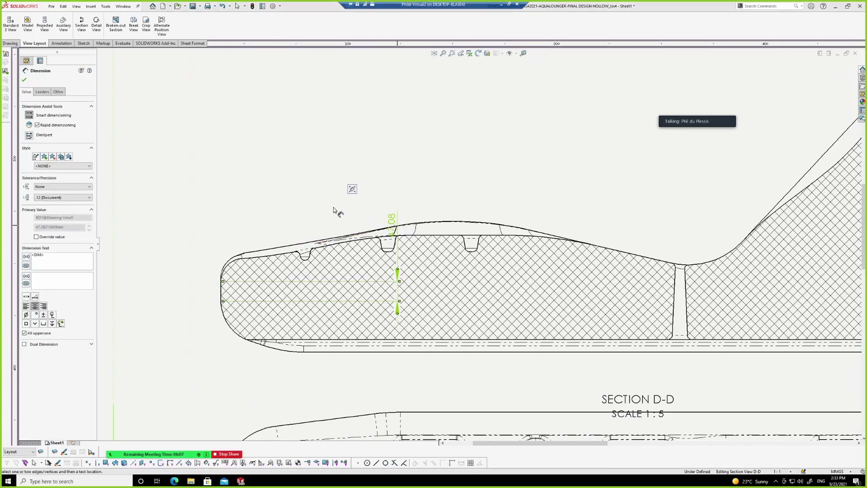
pyautogui.press('Escape')
pyautogui.scroll(-1, 393, 224)
pyautogui.moveTo(387, 228); pyautogui.dragTo(205, 244)
pyautogui.press('Escape')
pyautogui.click(193, 266)
pyautogui.press('Delete')
# Dimension the horizontal distance in the section view from the vertical foot-end edge to the near end of the raised seat contour, placed above the profile
pyautogui.scroll(-1, 216, 292)
pyautogui.scroll(-1, 216, 293)
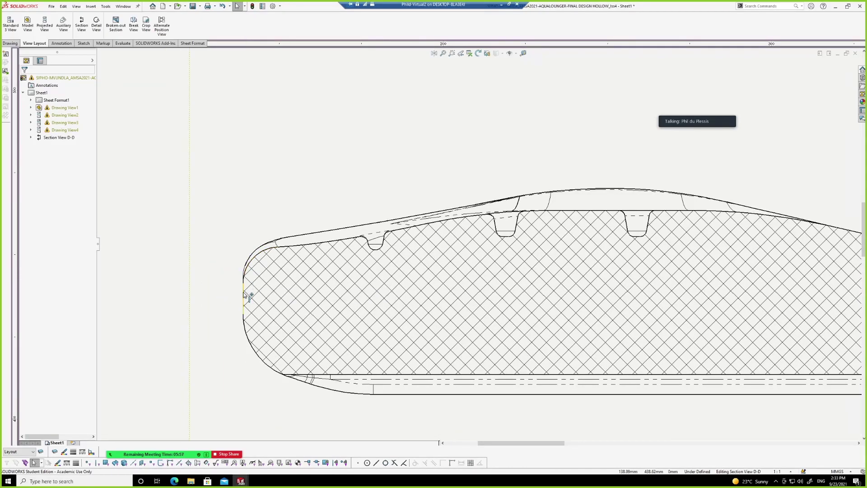
pyautogui.moveTo(242, 284); pyautogui.dragTo(232, 218, button='right')
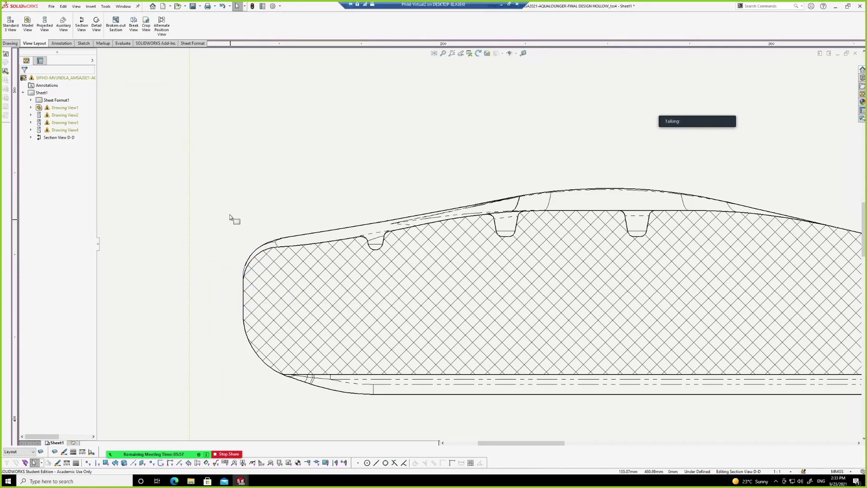
pyautogui.click(245, 289)
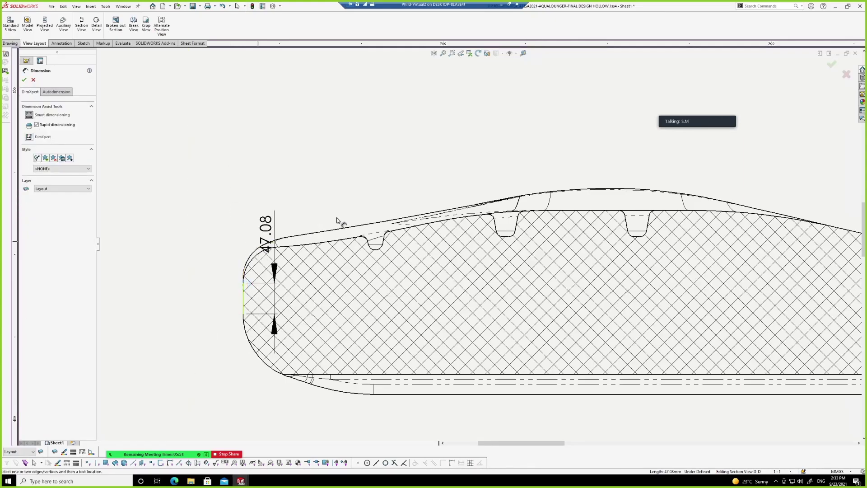
pyautogui.click(520, 197)
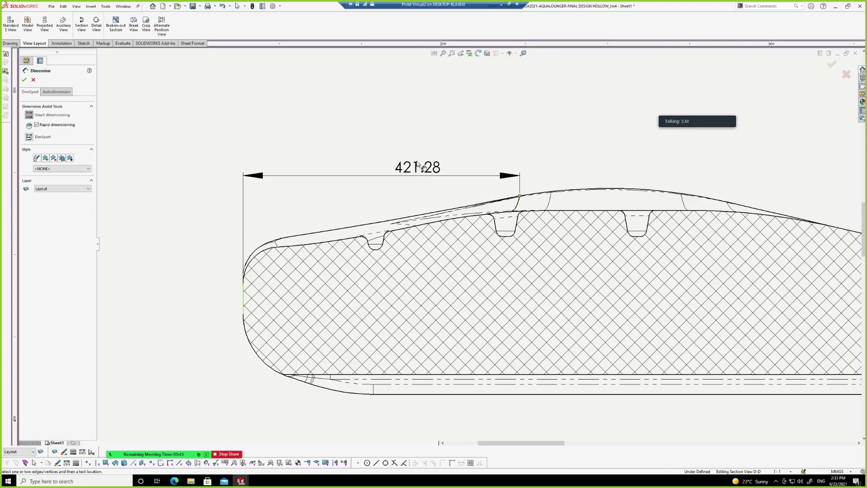
pyautogui.scroll(2, 406, 146)
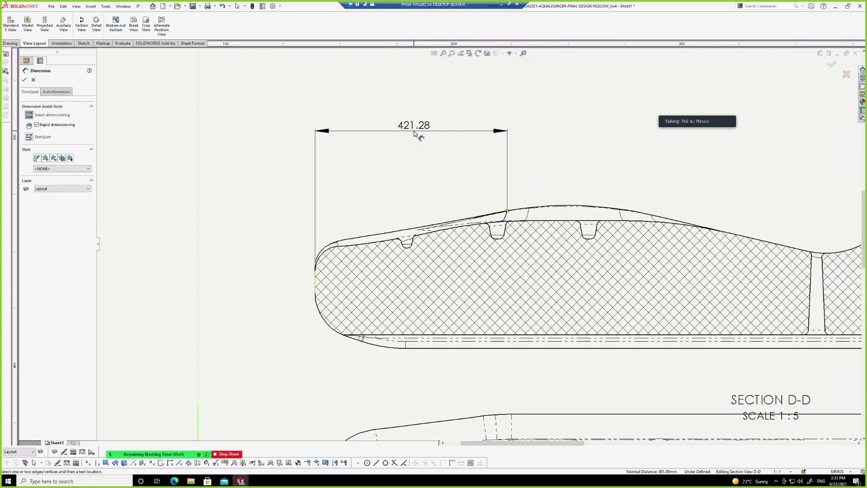
pyautogui.click(414, 131)
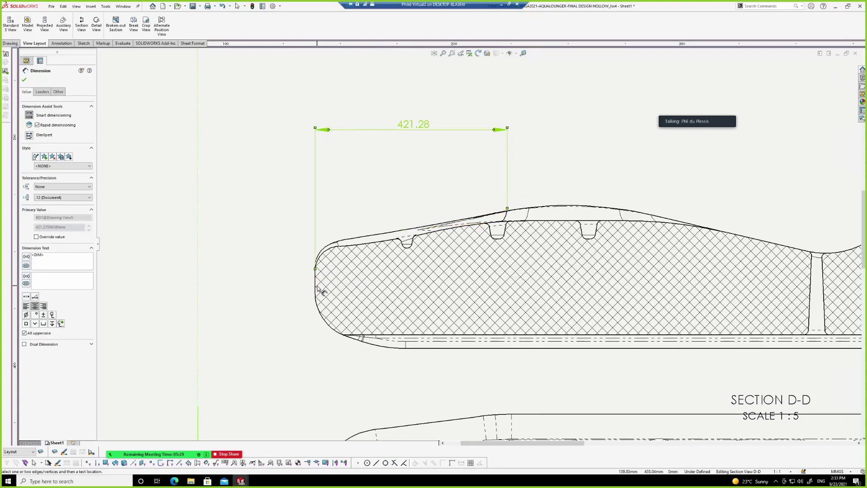
# Sketch a horizontal construction line about 514 mm long across the section view's foot end, starting just outside its vertical edge
pyautogui.scroll(1, 478, 266)
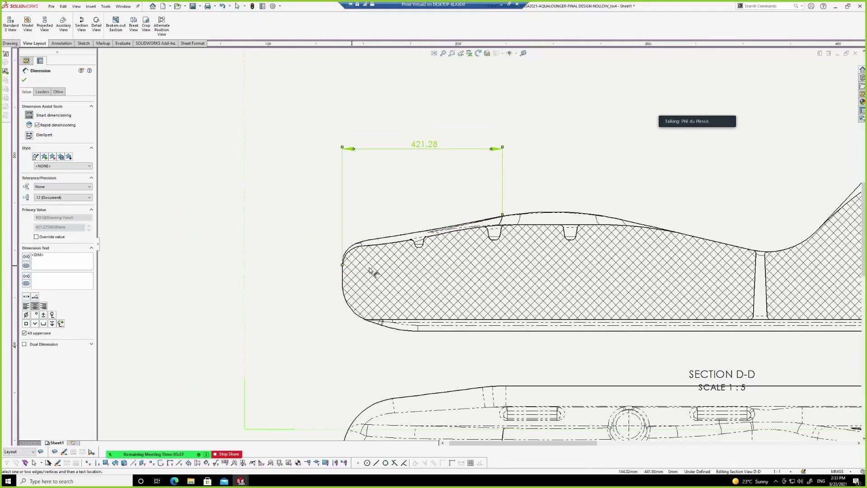
pyautogui.scroll(4, 382, 239)
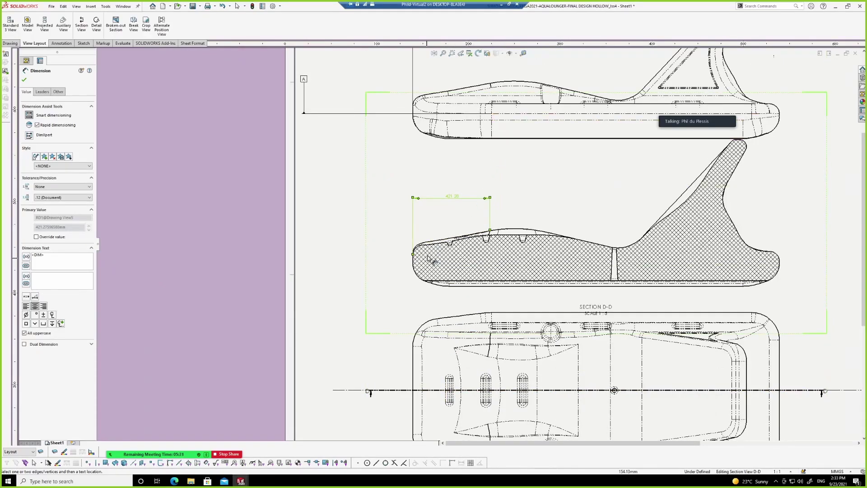
pyautogui.scroll(-2, 428, 259)
pyautogui.click(387, 228)
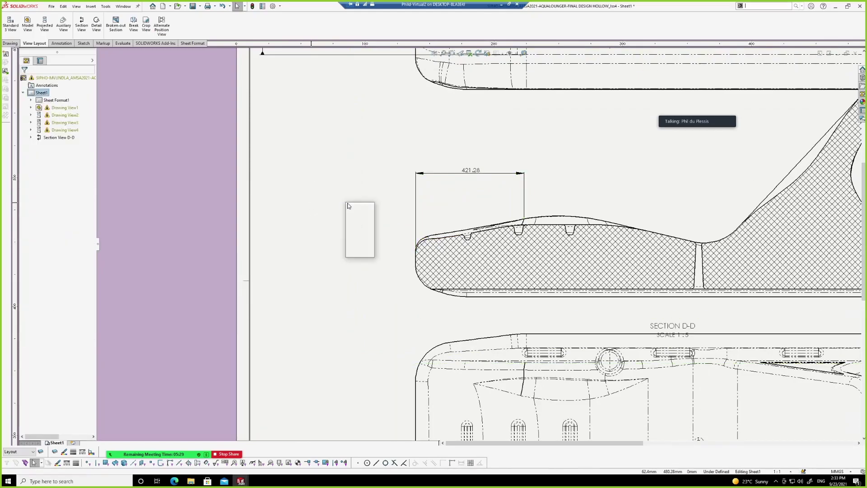
pyautogui.click(359, 209)
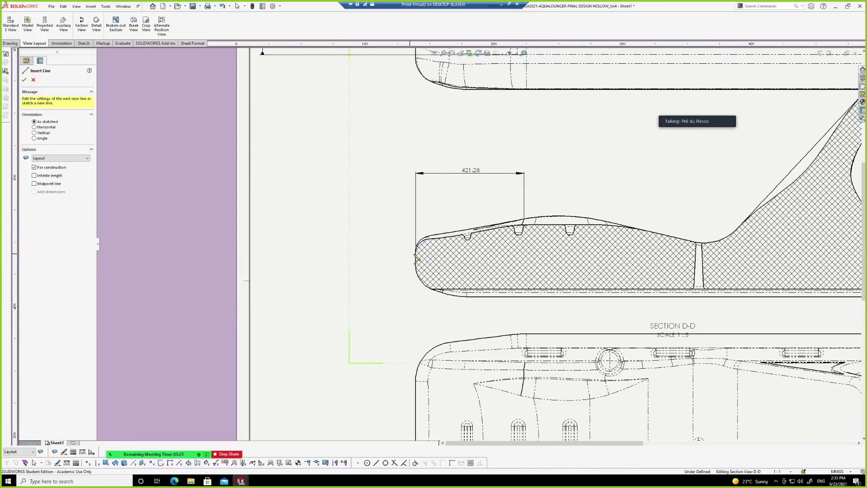
pyautogui.click(413, 258)
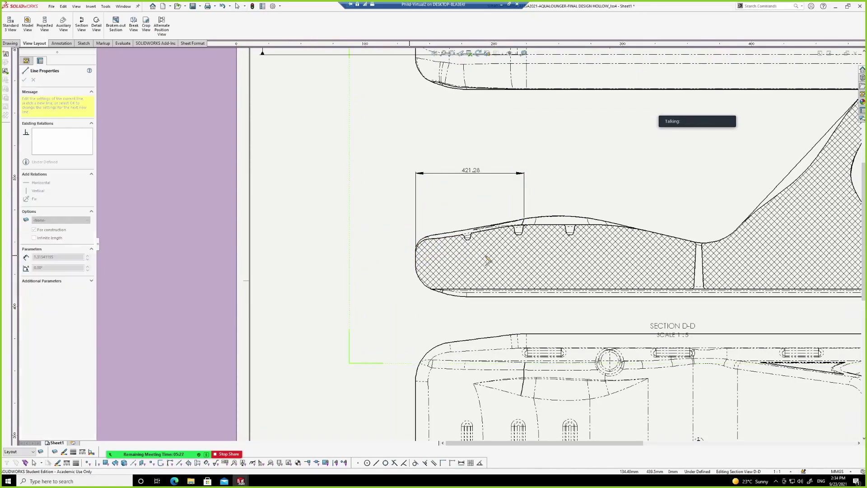
pyautogui.click(542, 255)
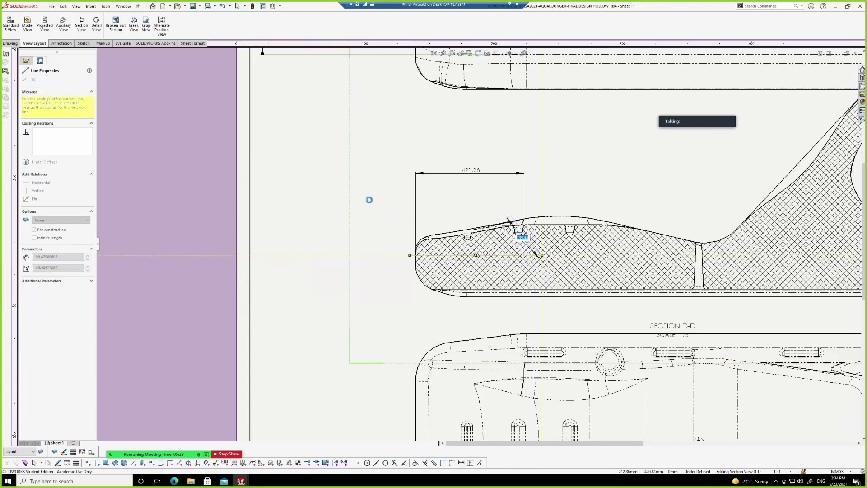
pyautogui.press('Escape')
# Dimension the vertical distance from the horizontal construction line to the near end of the raised seat contour, placed beside the foot end
pyautogui.moveTo(365, 210); pyautogui.dragTo(367, 157, button='right')
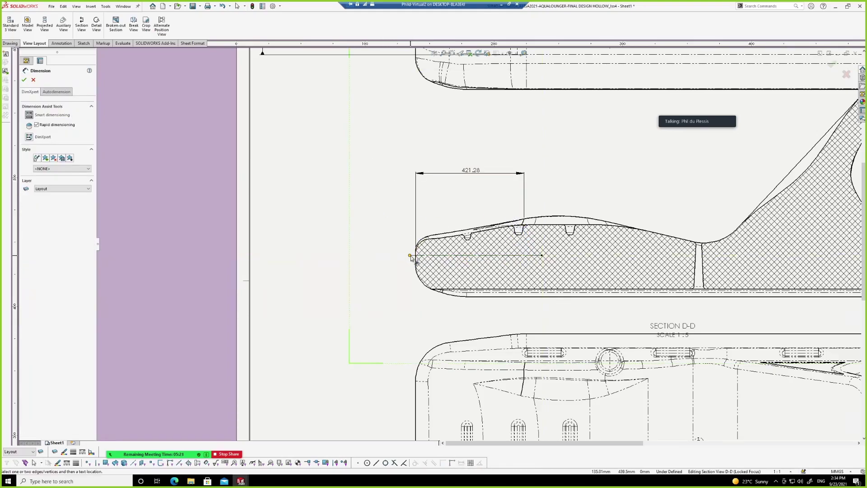
pyautogui.click(418, 255)
pyautogui.scroll(-2, 526, 222)
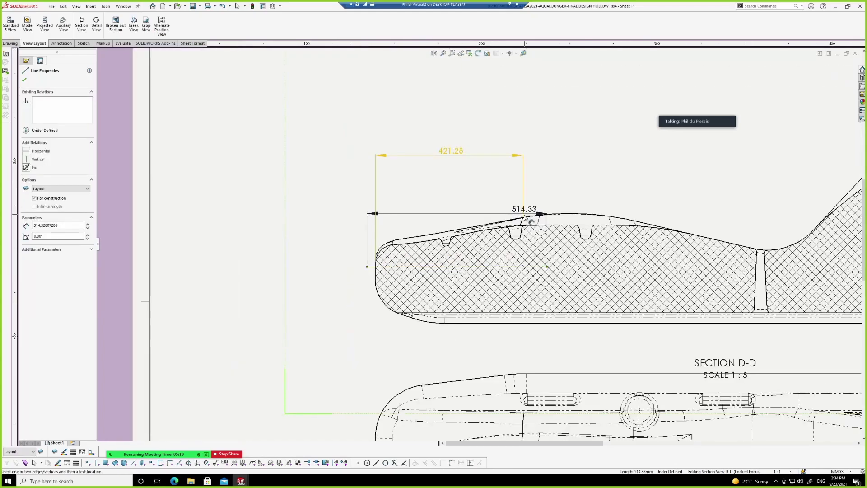
pyautogui.click(523, 219)
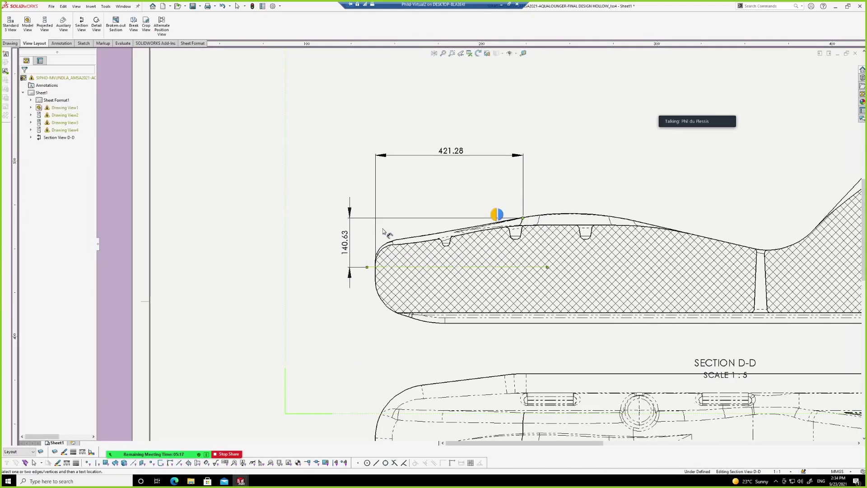
pyautogui.click(334, 240)
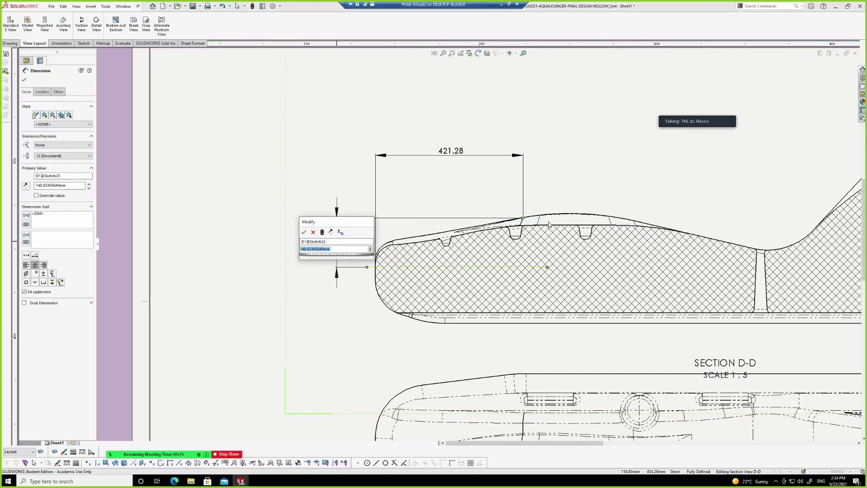
pyautogui.click(303, 232)
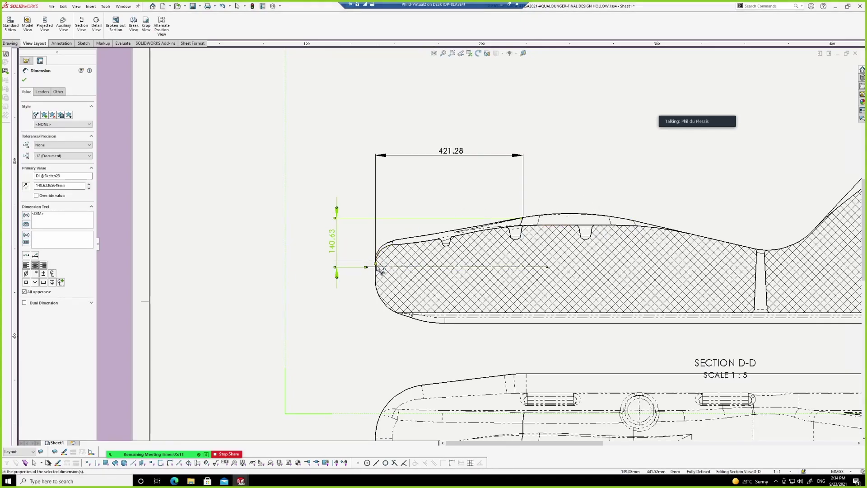
# Add a driven vertical dimension from the construction line to the far end of the raised seat contour, outside the existing height dimension
pyautogui.click(423, 261)
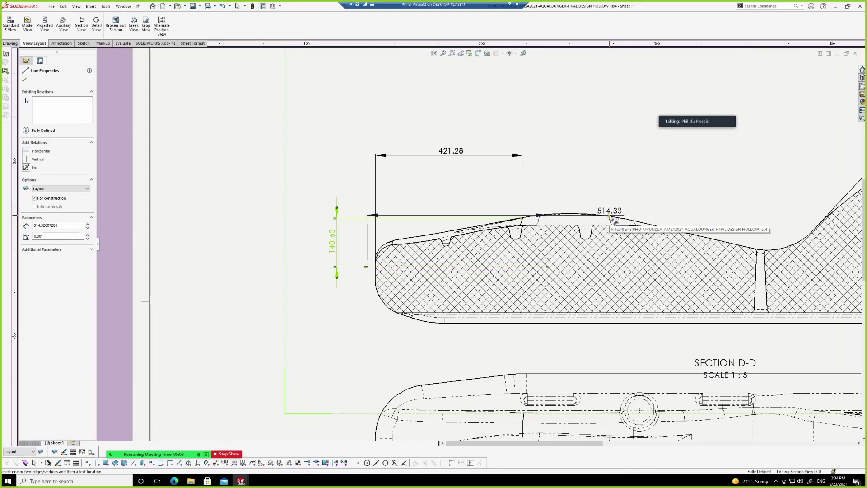
pyautogui.click(610, 216)
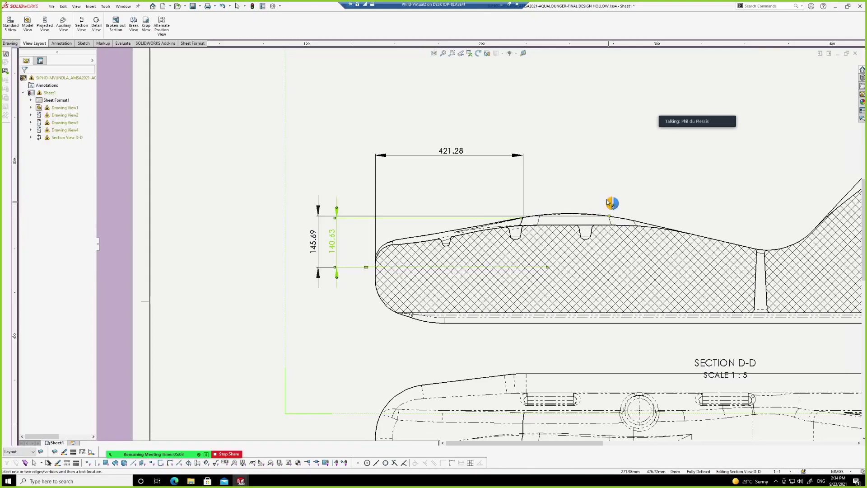
pyautogui.click(323, 238)
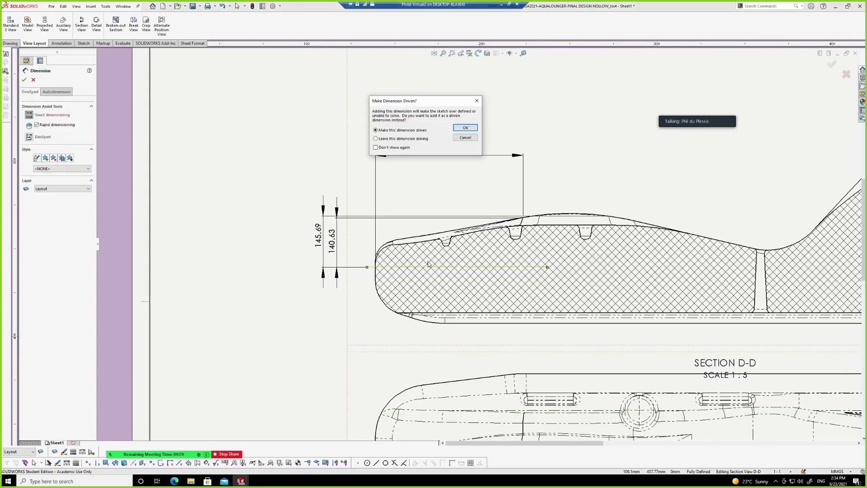
pyautogui.click(466, 129)
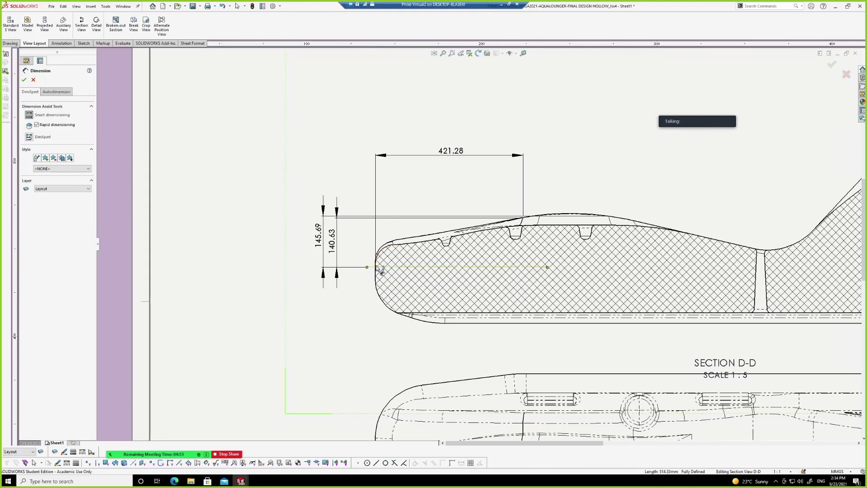
# Dimension the horizontal distance from the vertical foot-end edge to the far end of the raised seat contour, above the shorter horizontal dimension
pyautogui.scroll(-4, 382, 269)
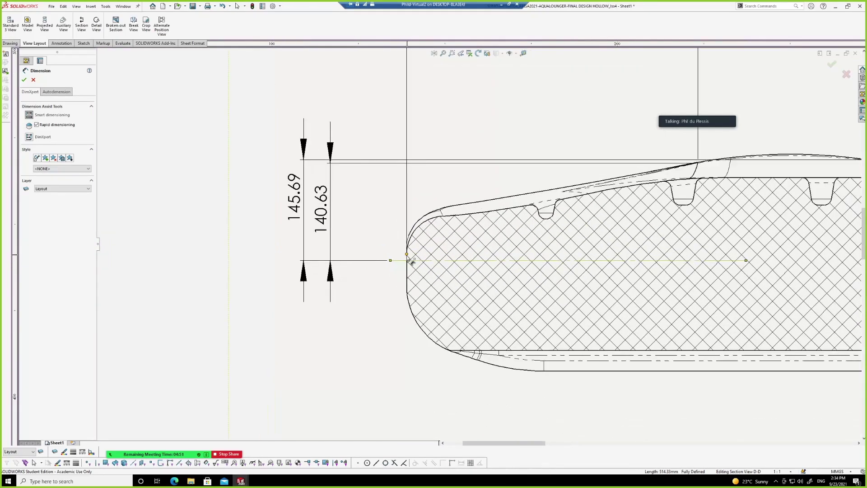
pyautogui.scroll(4, 411, 246)
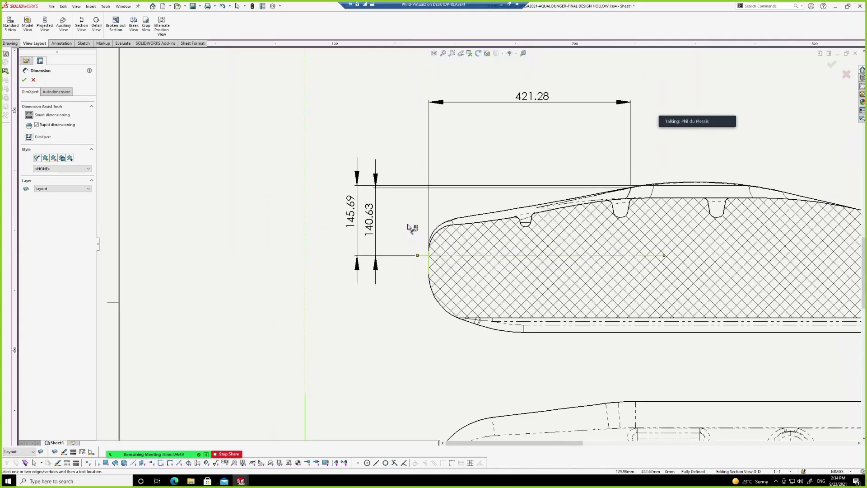
pyautogui.scroll(-1, 668, 207)
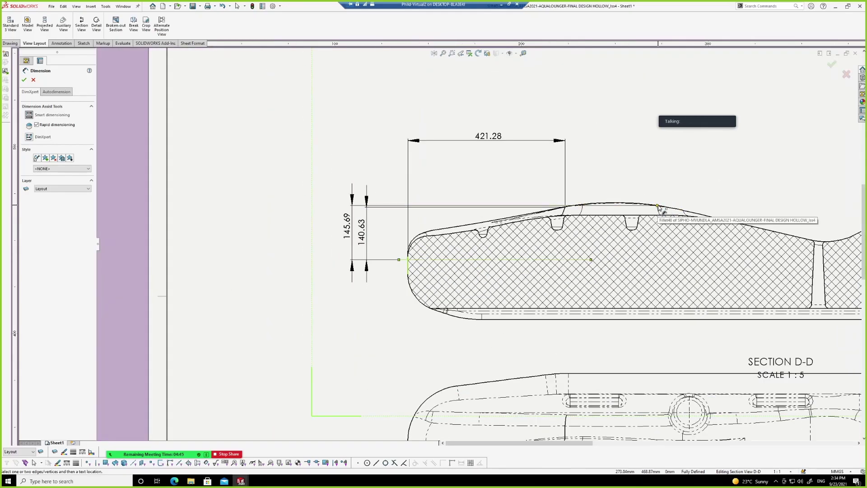
pyautogui.click(660, 209)
pyautogui.scroll(1, 555, 126)
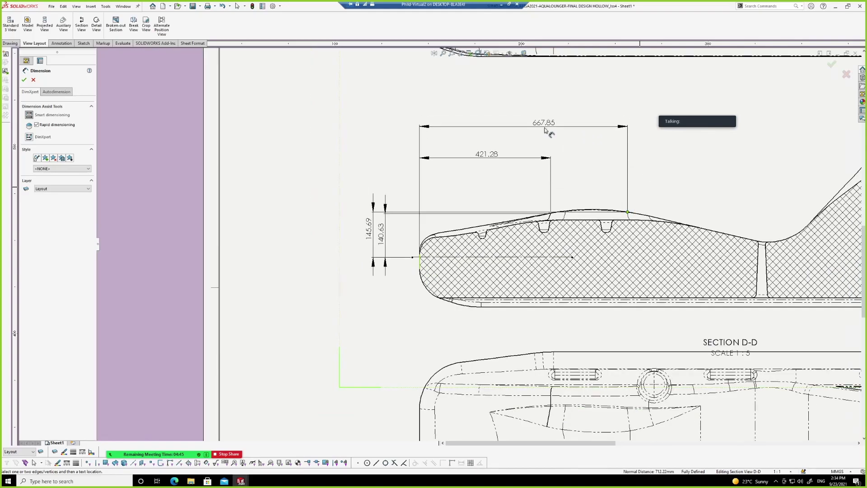
pyautogui.click(575, 147)
# Add a radius dimension to the raised seat contour's arc in the section view
pyautogui.scroll(-1, 590, 218)
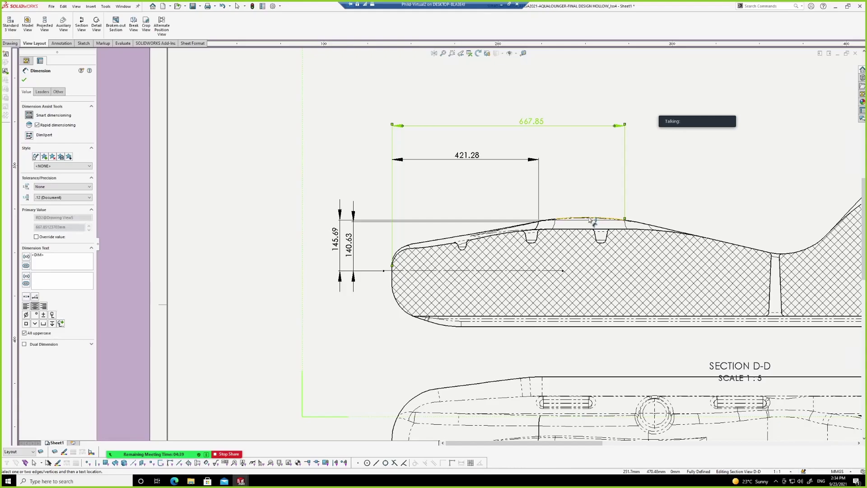
pyautogui.click(590, 219)
pyautogui.click(647, 166)
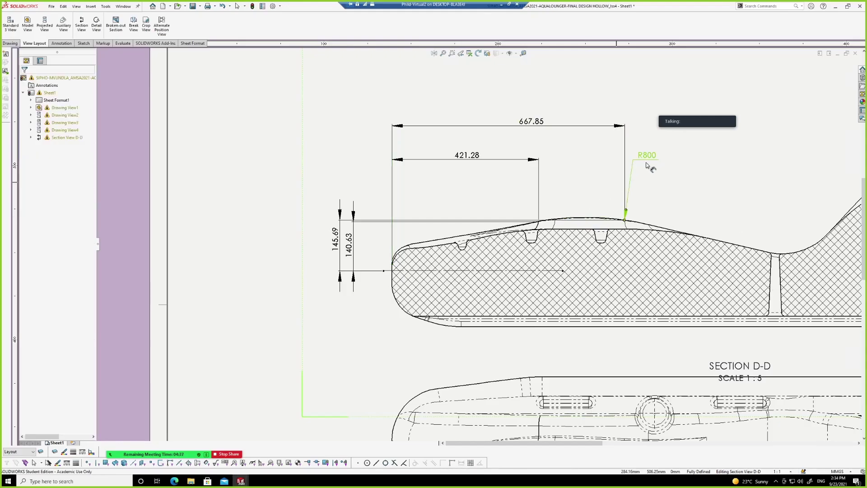
pyautogui.press('Escape')
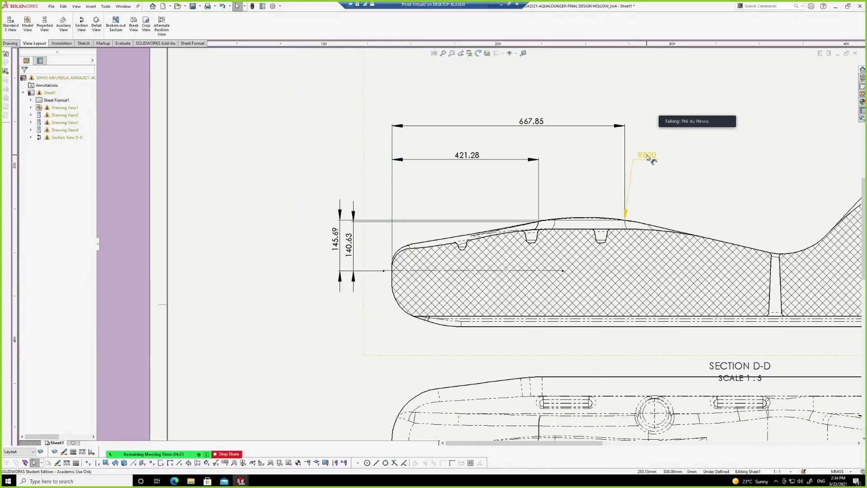
# Reposition the seat contour's radius dimension so its leader points to the crest between the two horizontal dimensions' extension lines
pyautogui.moveTo(638, 159); pyautogui.dragTo(609, 157)
pyautogui.moveTo(683, 178); pyautogui.dragTo(693, 180)
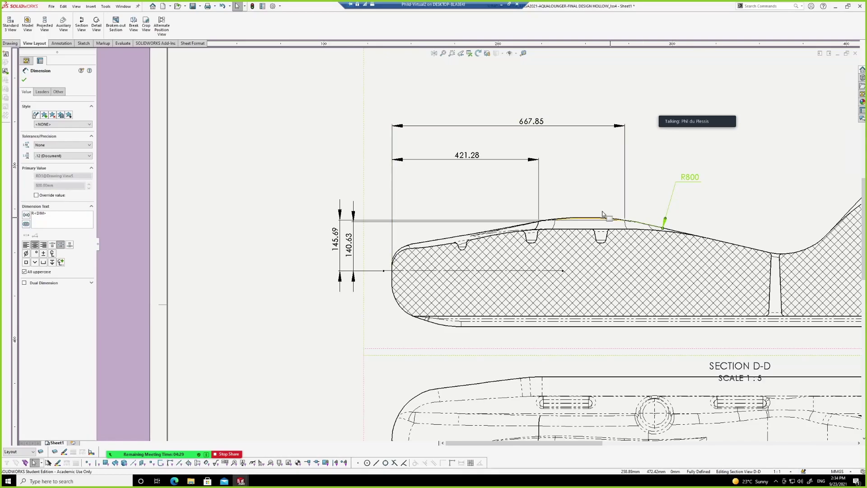
pyautogui.scroll(-5, 602, 218)
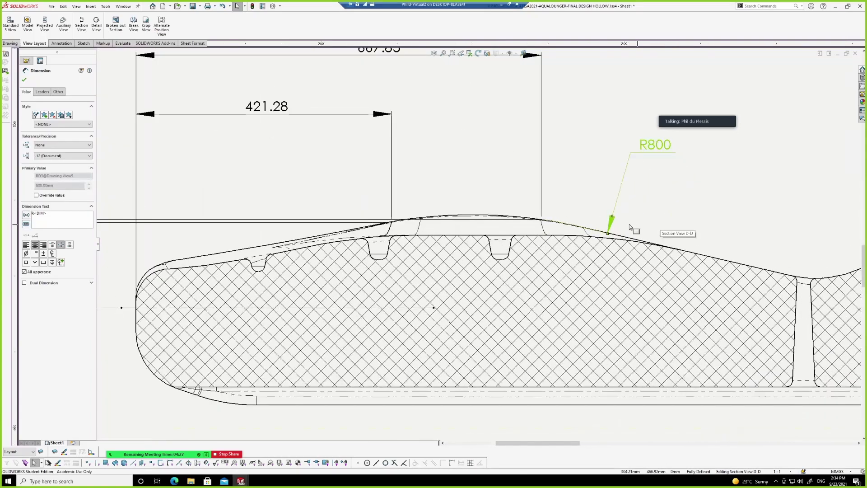
pyautogui.scroll(-2, 600, 212)
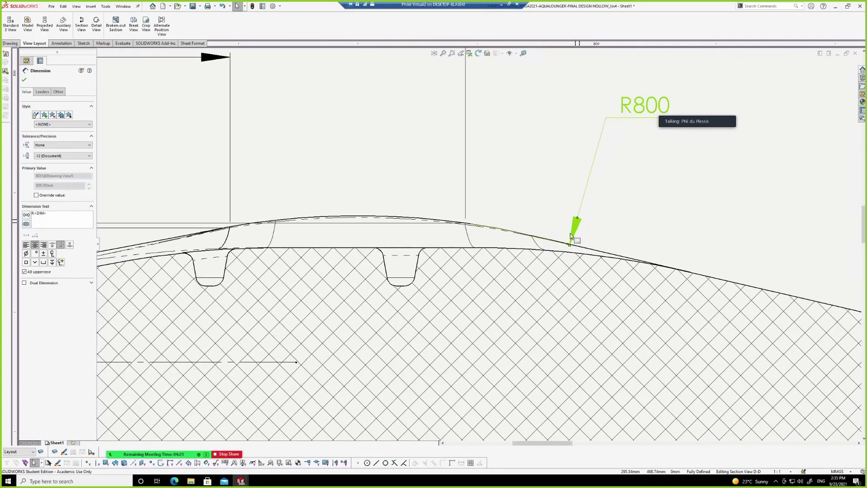
pyautogui.scroll(2, 621, 170)
pyautogui.moveTo(595, 157); pyautogui.dragTo(403, 154)
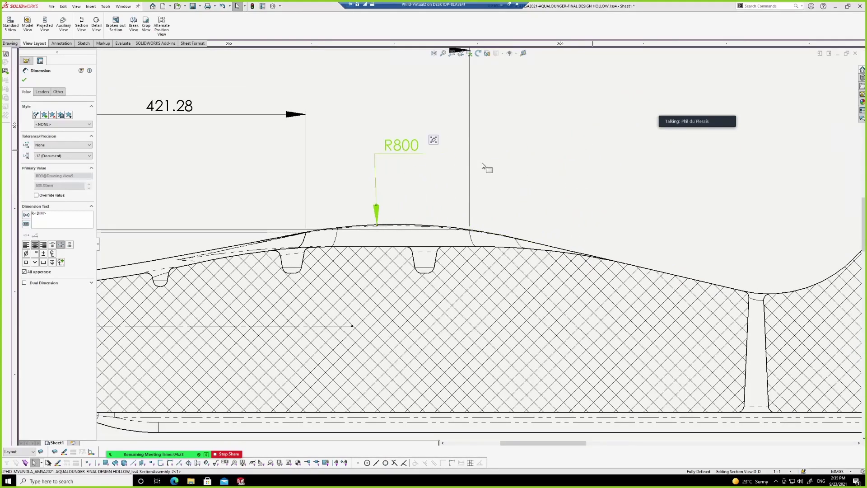
pyautogui.scroll(3, 485, 167)
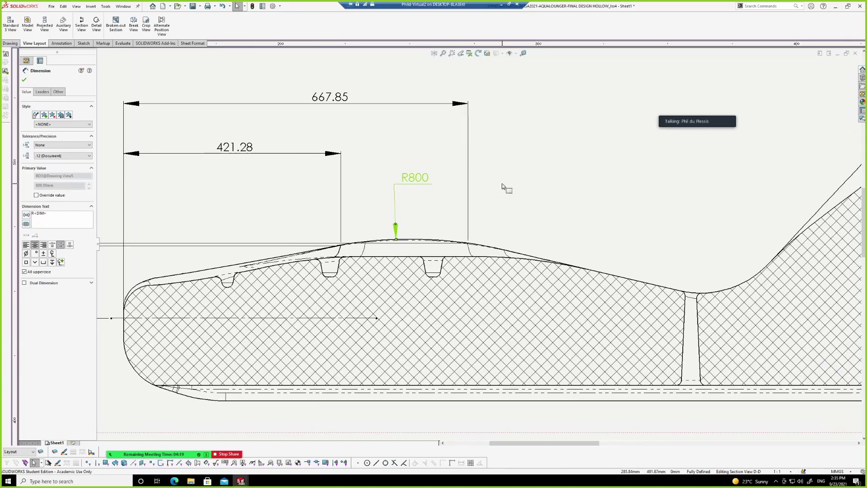
pyautogui.click(502, 186)
pyautogui.scroll(1, 489, 175)
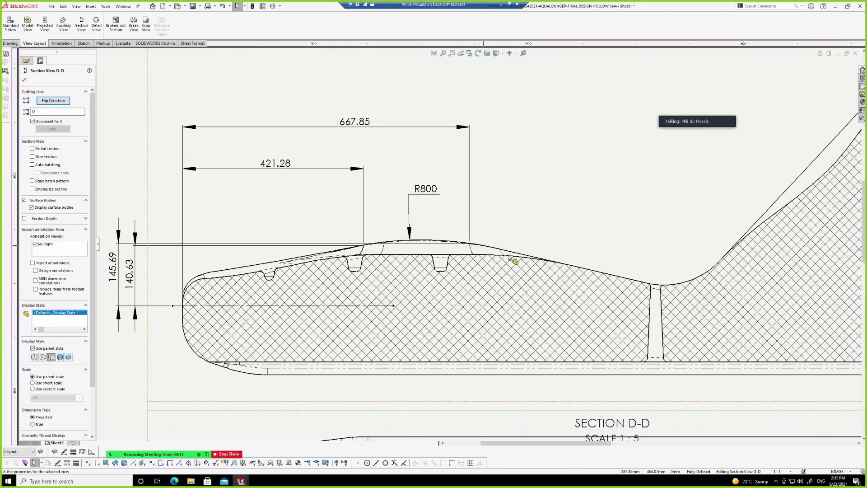
pyautogui.scroll(2, 481, 245)
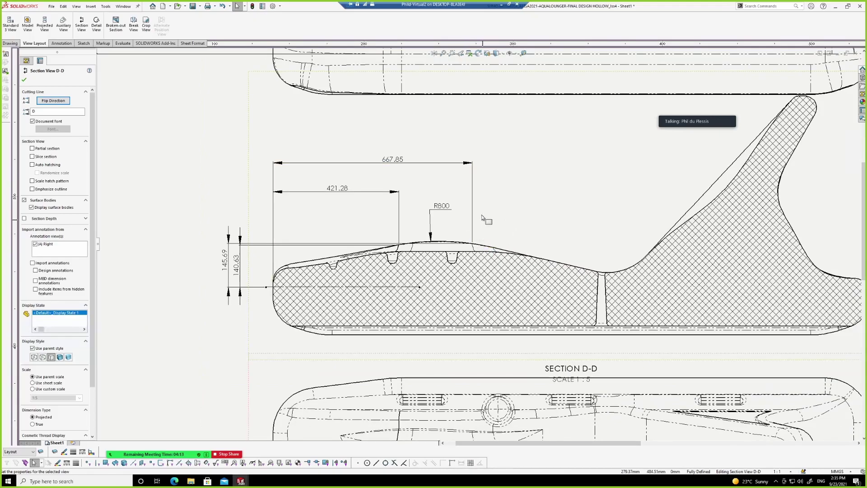
# Place a sketch point on the section view's upper profile at the far end of the raised seat contour
pyautogui.scroll(-4, 478, 231)
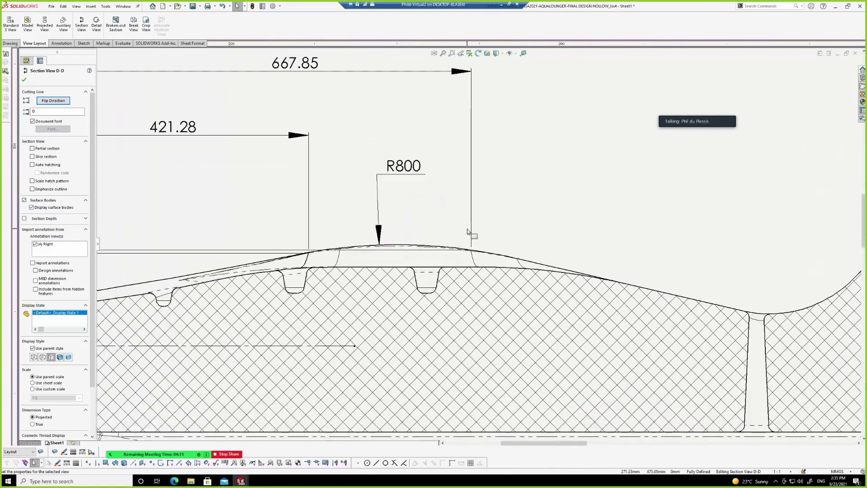
pyautogui.scroll(-1, 467, 230)
pyautogui.click(473, 247)
pyautogui.scroll(-3, 470, 251)
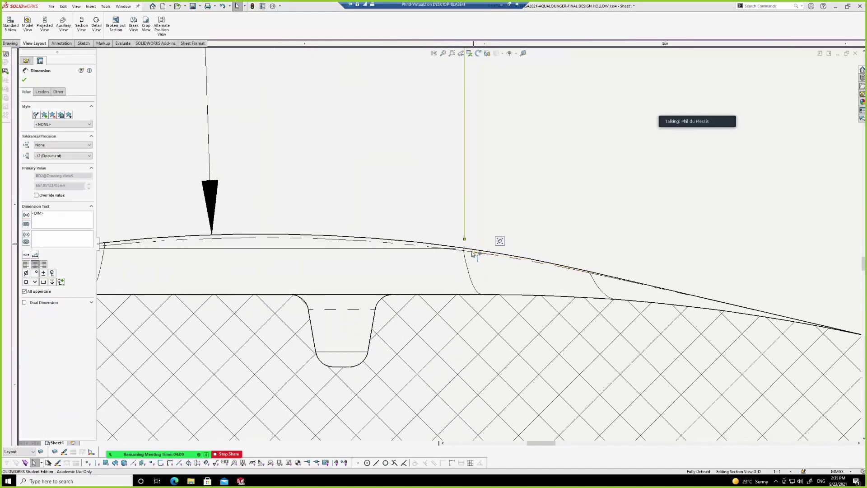
pyautogui.keyDown('ctrl'); pyautogui.click(442, 246); pyautogui.keyUp('ctrl')
pyautogui.scroll(-2, 467, 246)
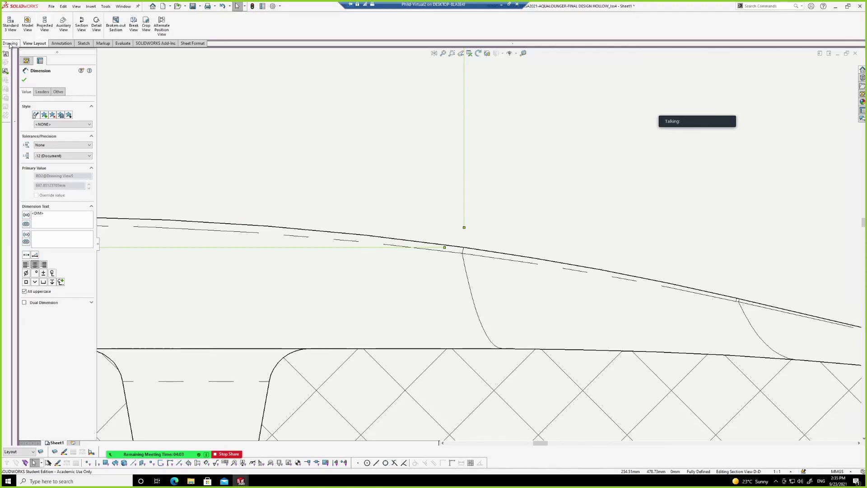
pyautogui.click(29, 44)
pyautogui.click(84, 43)
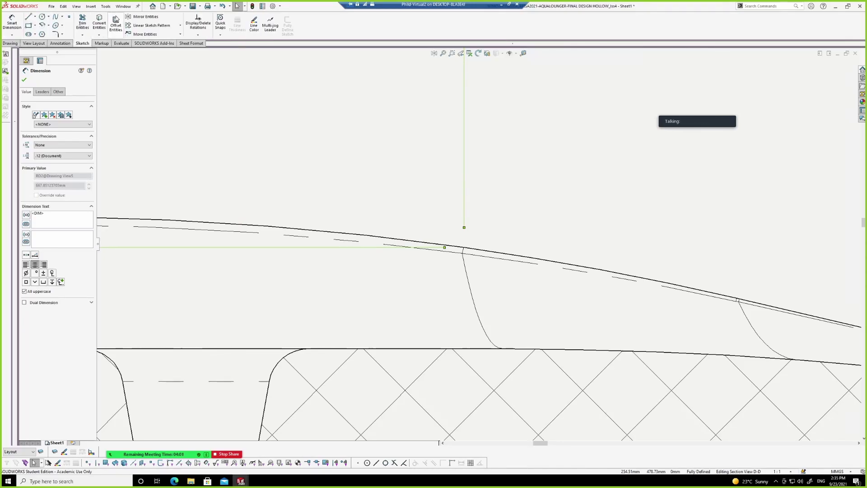
pyautogui.click(69, 18)
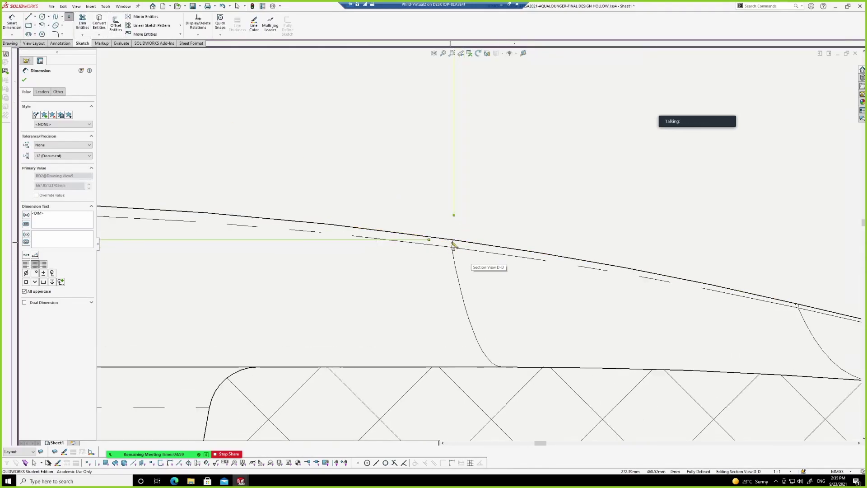
pyautogui.click(454, 239)
pyautogui.scroll(-2, 429, 239)
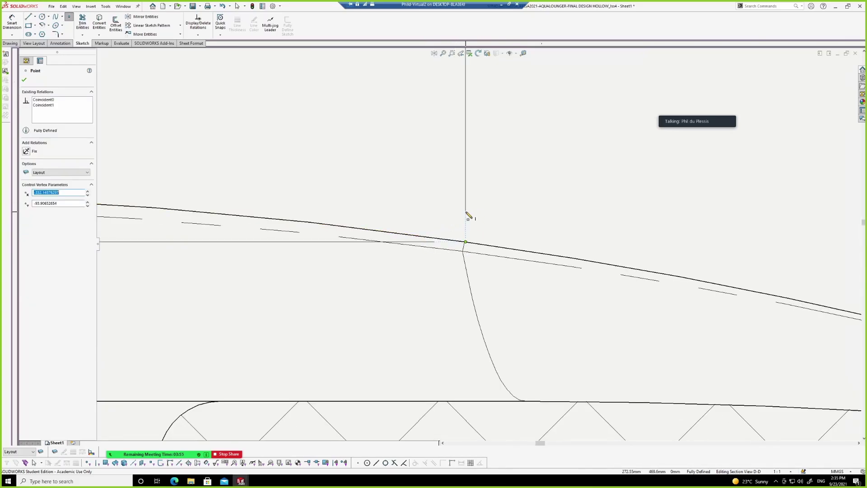
pyautogui.press('Escape')
pyautogui.scroll(1, 467, 245)
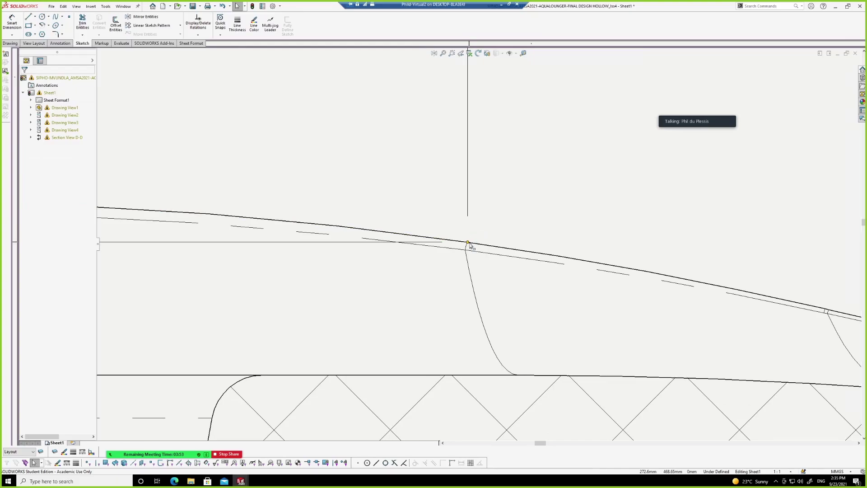
# Examine the seat contour dimensions in the section view and the arrangement of all views on the sheet
pyautogui.scroll(4, 469, 245)
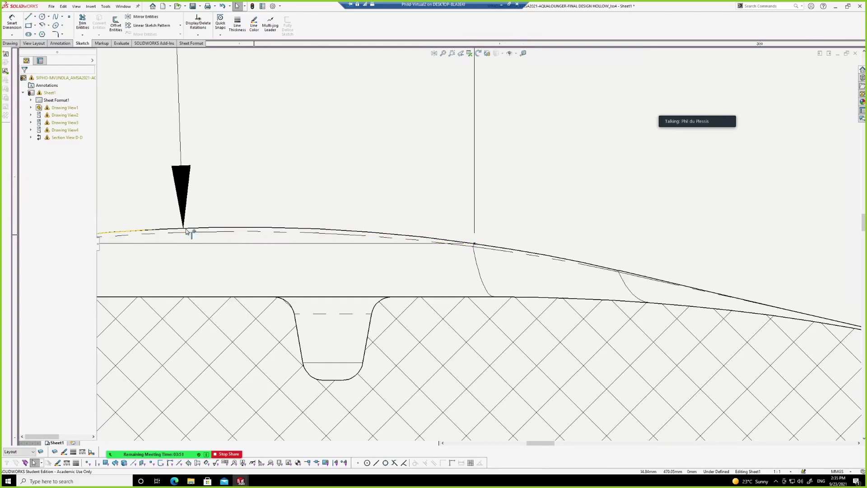
pyautogui.scroll(5, 258, 244)
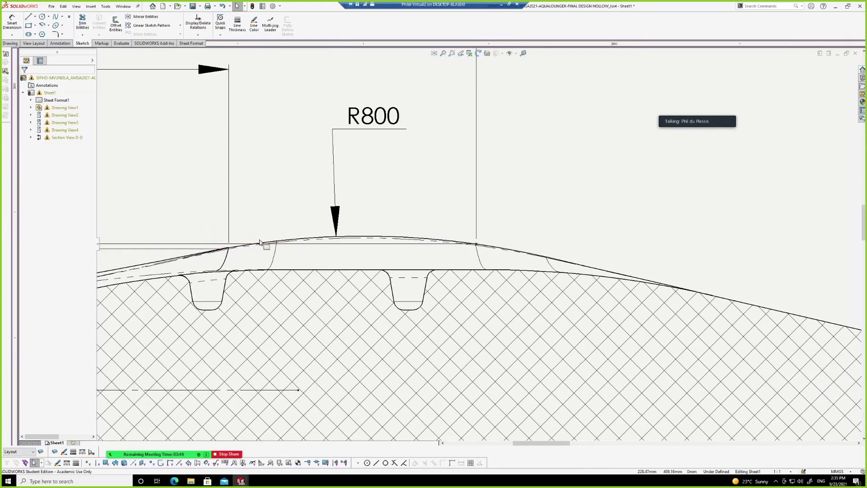
pyautogui.scroll(3, 258, 244)
pyautogui.scroll(2, 467, 207)
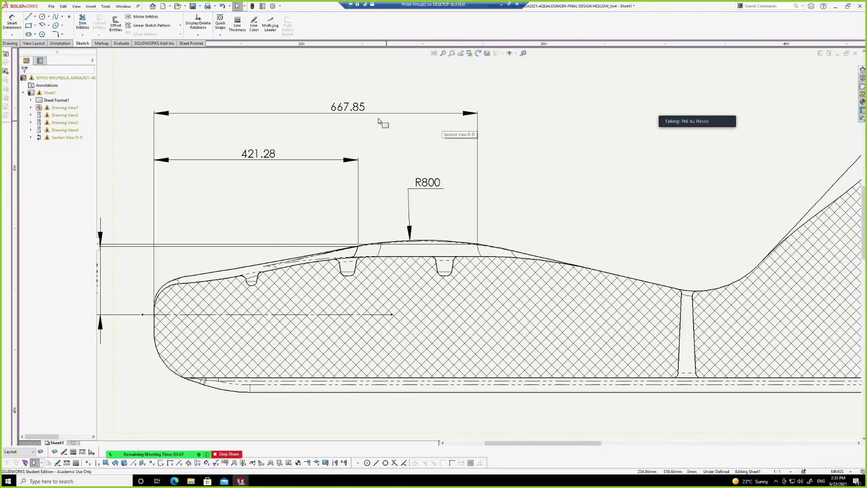
pyautogui.scroll(2, 361, 116)
pyautogui.scroll(1, 530, 219)
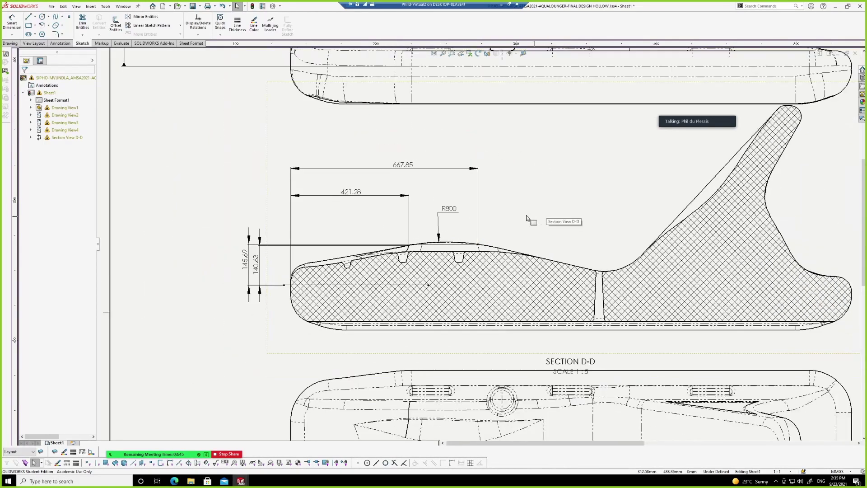
pyautogui.scroll(1, 478, 244)
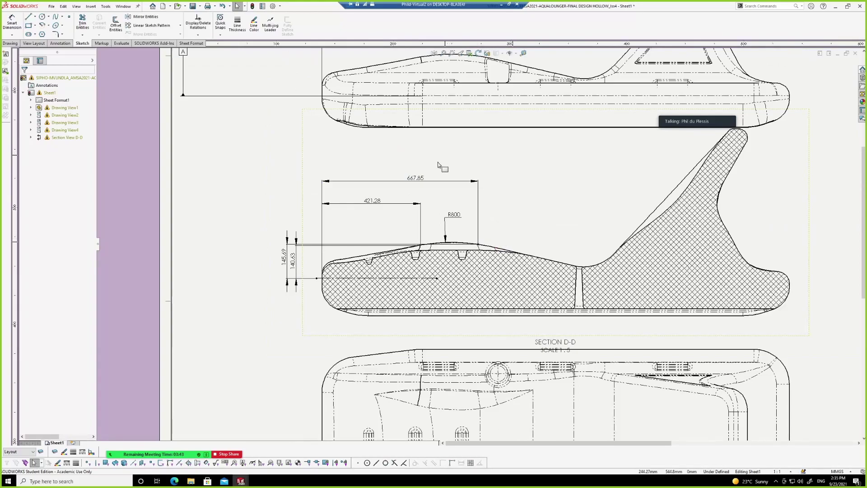
pyautogui.scroll(-1, 316, 255)
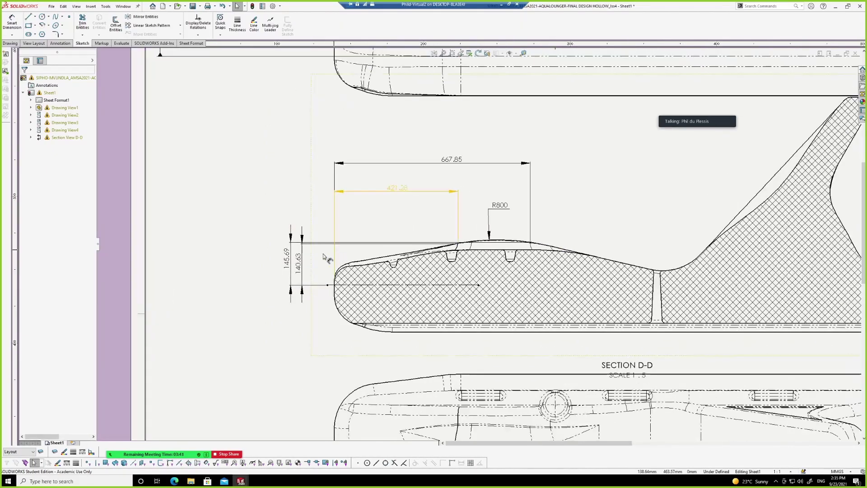
pyautogui.scroll(3, 478, 243)
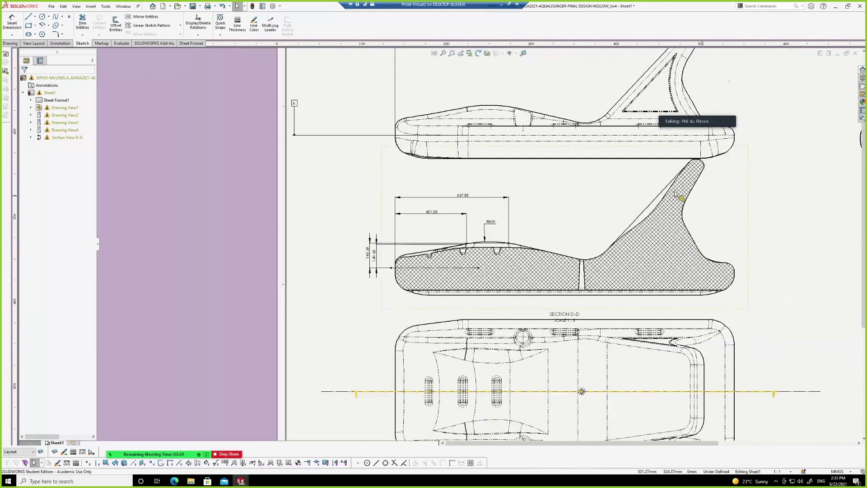
pyautogui.scroll(3, 670, 261)
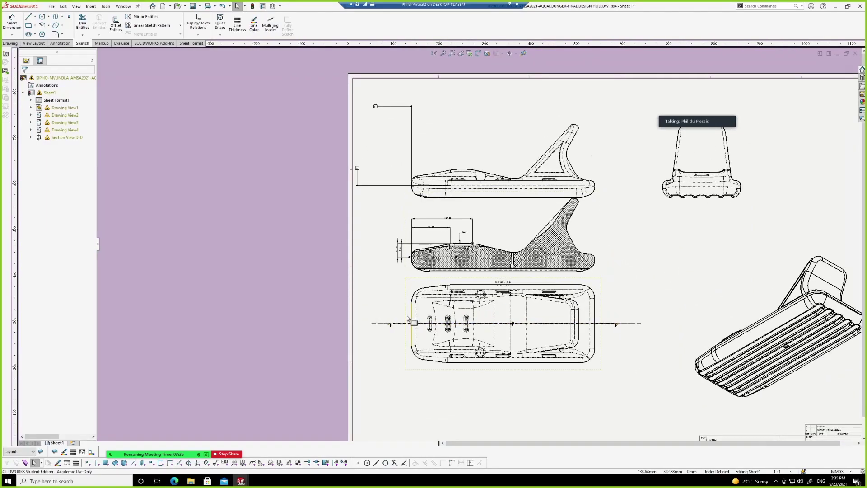
pyautogui.scroll(-2, 414, 293)
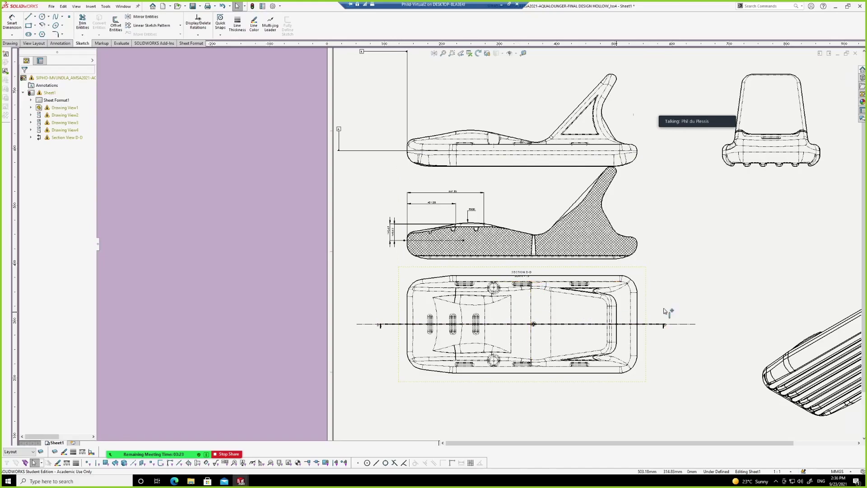
pyautogui.scroll(-1, 681, 287)
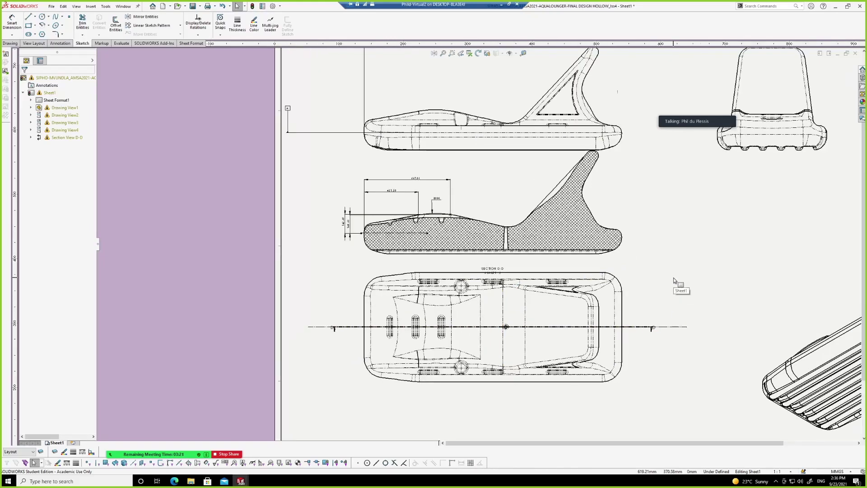
pyautogui.scroll(2, 669, 276)
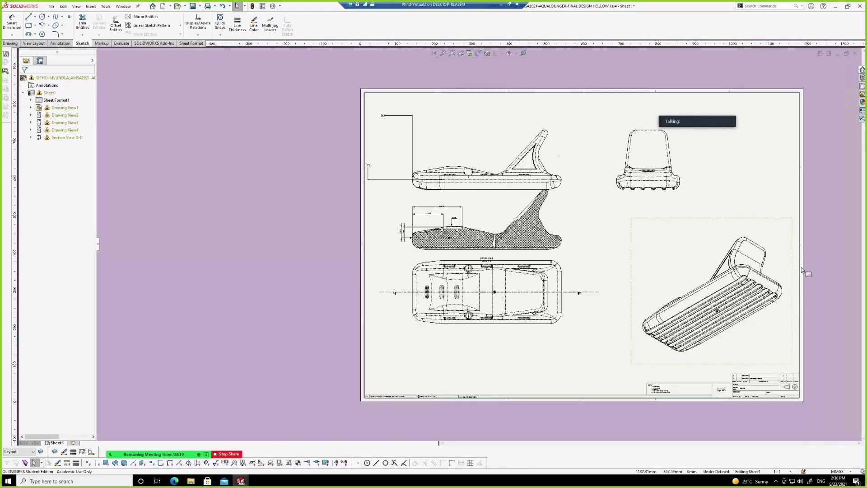
pyautogui.press('f')
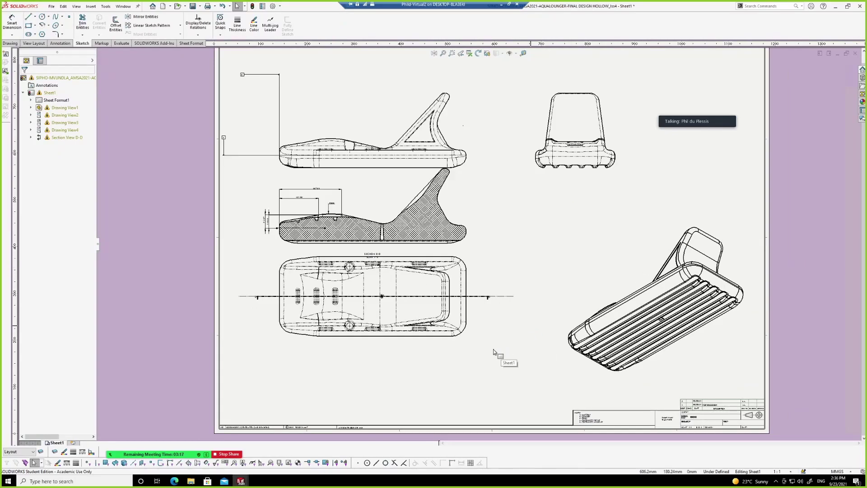
# Delete both horizontal dimensions above the seat contour in Section D-D
pyautogui.scroll(-1, 499, 311)
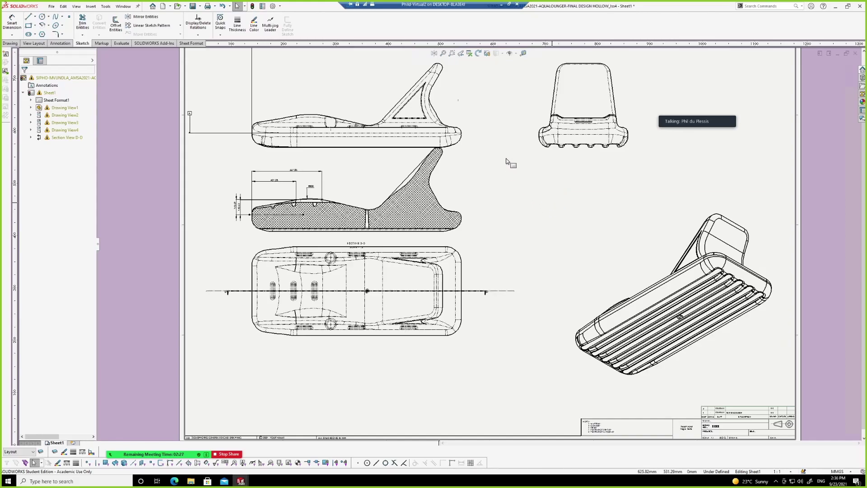
pyautogui.scroll(-2, 507, 166)
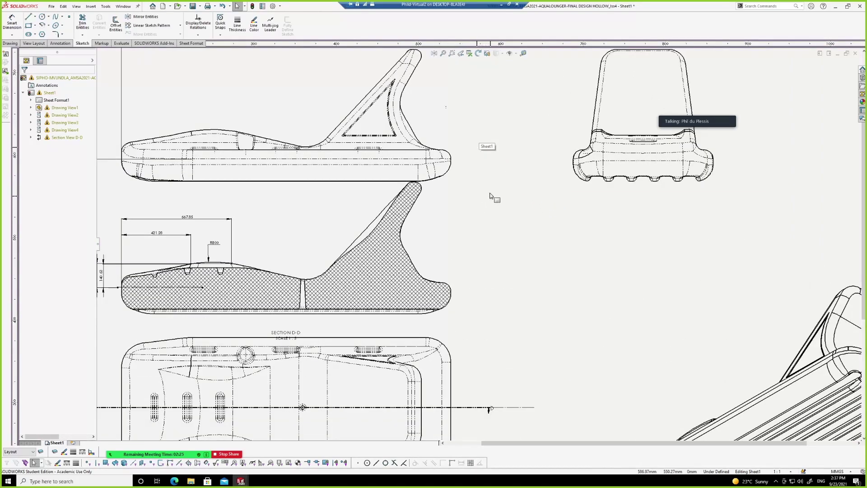
pyautogui.click(232, 228)
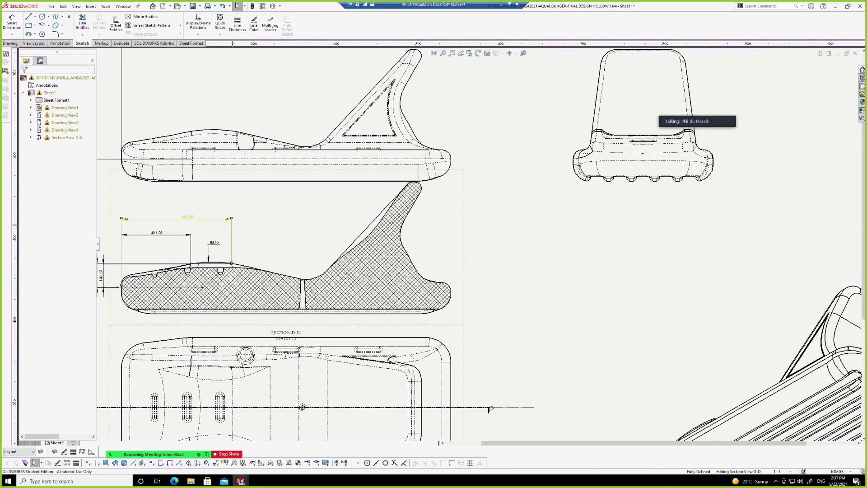
pyautogui.keyDown('ctrl'); pyautogui.click(173, 234); pyautogui.keyUp('ctrl')
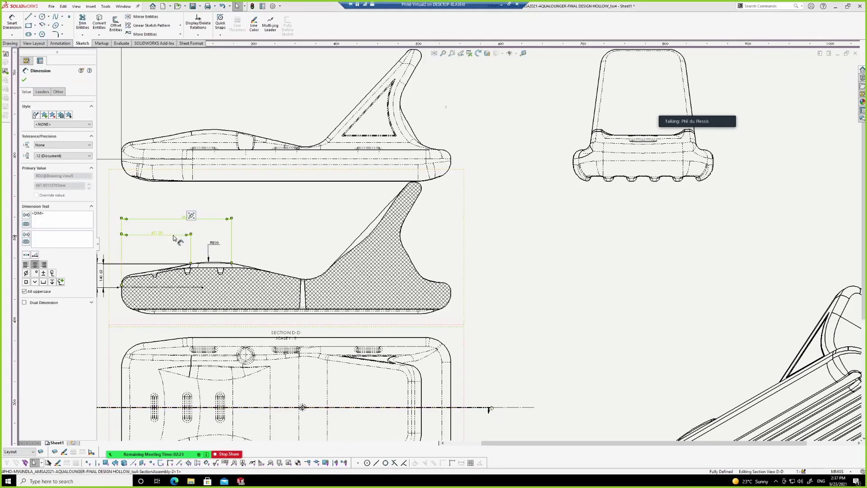
pyautogui.press('Delete')
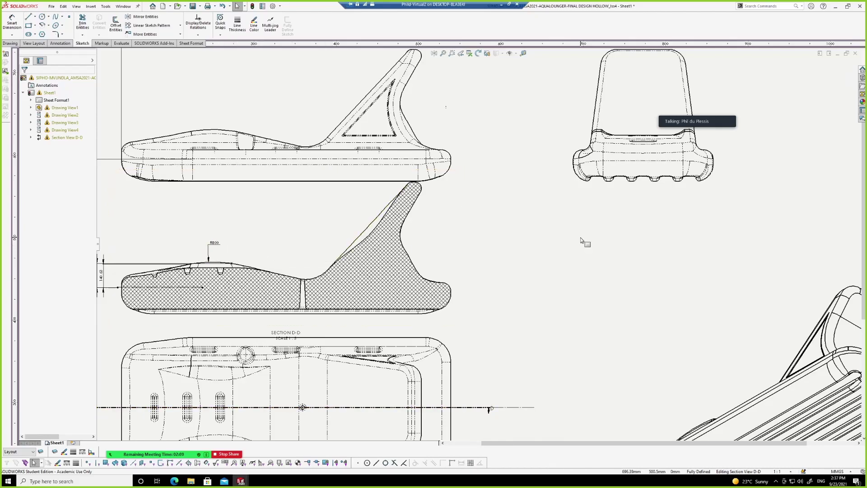
# Dismiss the auto-recover warning and move the plan view and Section D-D down the sheet, leaving gaps between the three stacked views
pyautogui.scroll(1, 554, 246)
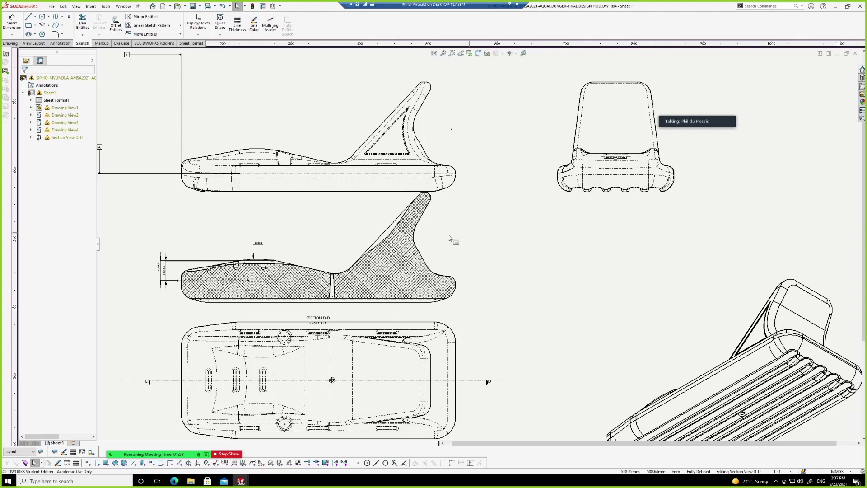
pyautogui.scroll(-1, 265, 248)
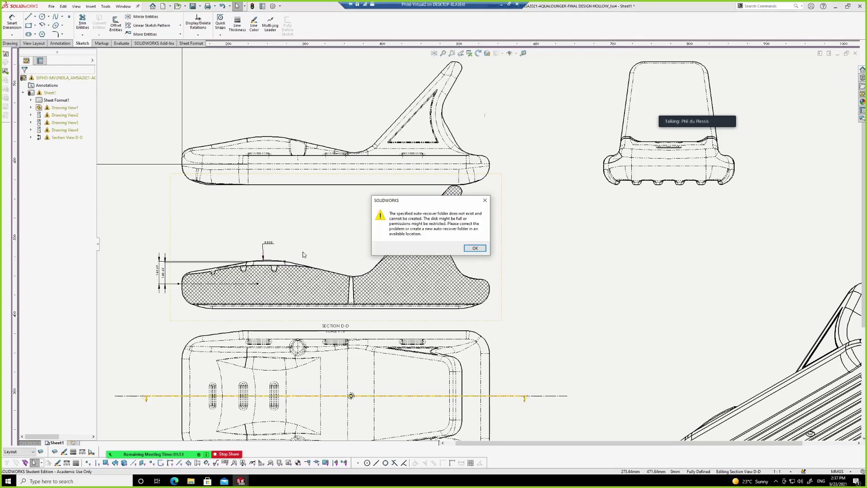
pyautogui.click(474, 248)
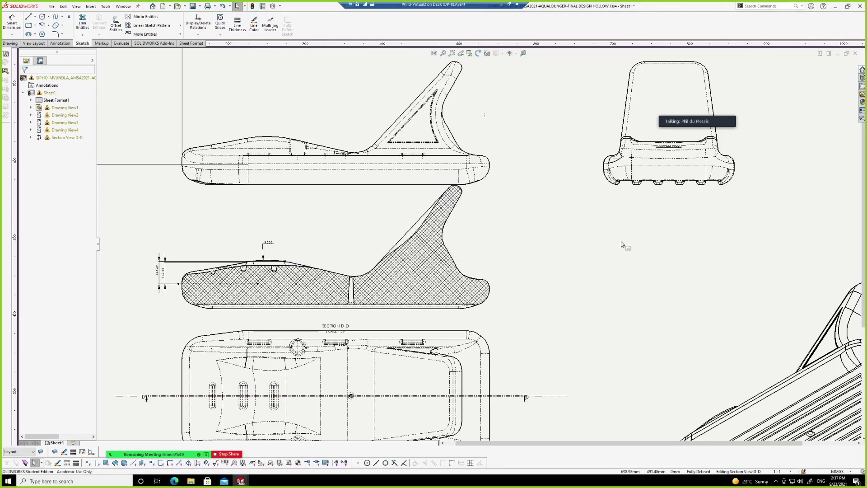
pyautogui.click(600, 273)
pyautogui.press('f')
pyautogui.scroll(-1, 600, 273)
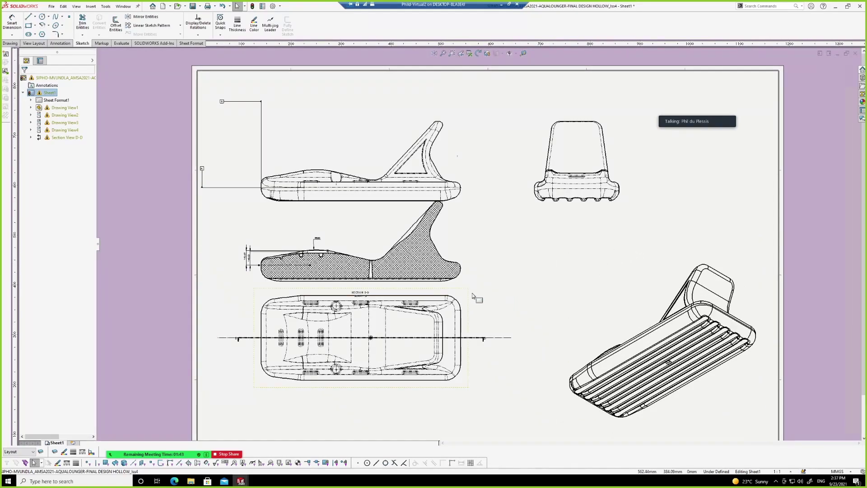
pyautogui.moveTo(467, 298); pyautogui.dragTo(472, 324)
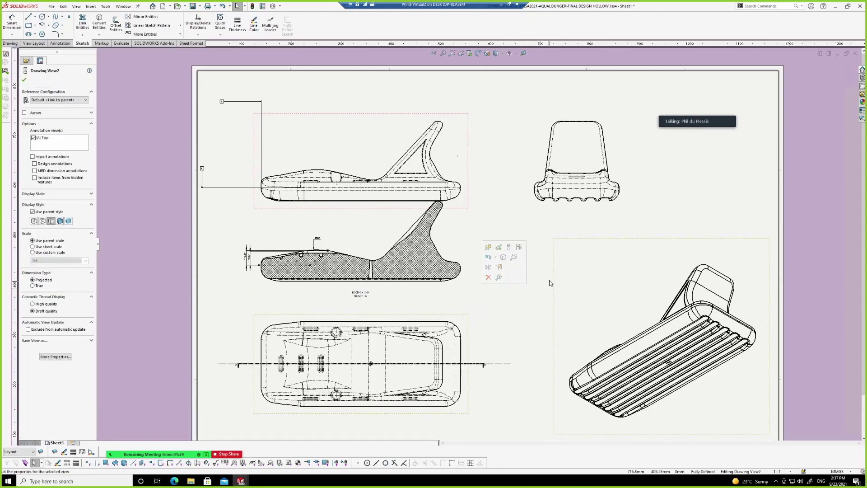
pyautogui.moveTo(467, 245); pyautogui.dragTo(467, 262)
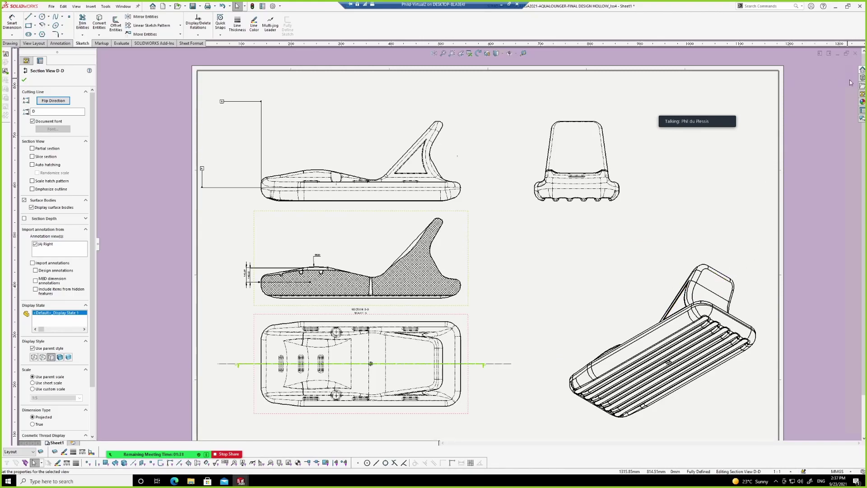
pyautogui.click(831, 79)
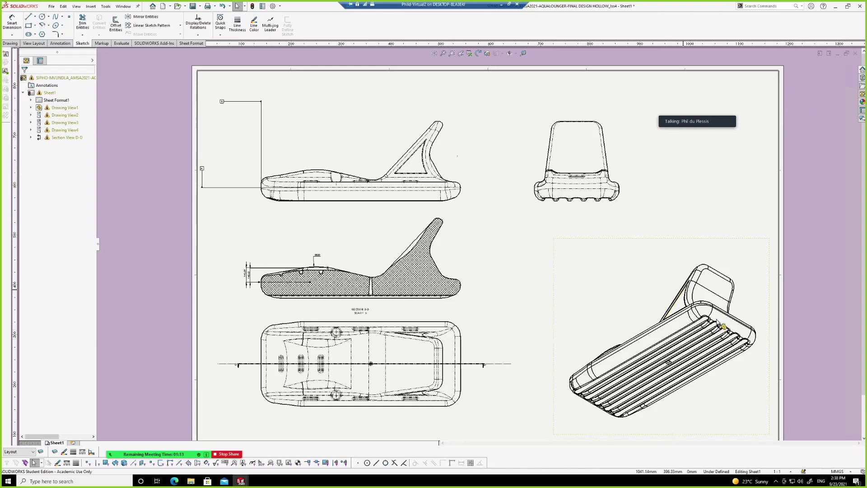
# Minimize SOLIDWORKS and the virtual machine window to return to the host desktop
pyautogui.click(835, 6)
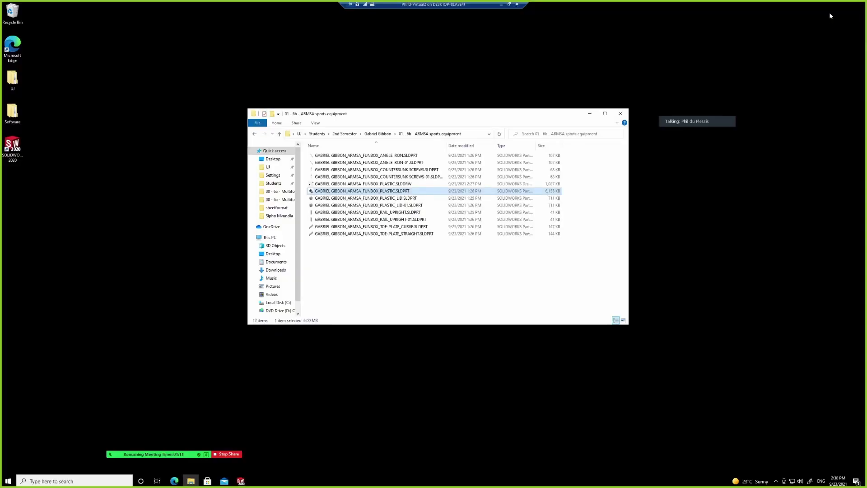
pyautogui.click(501, 4)
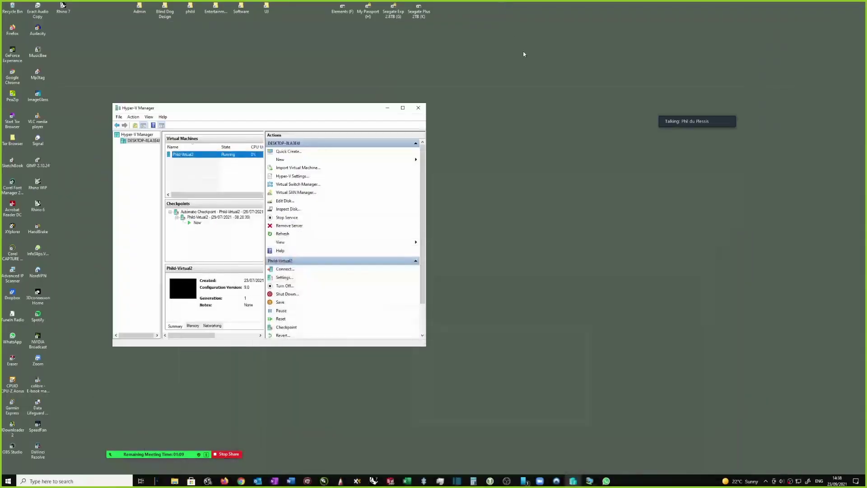